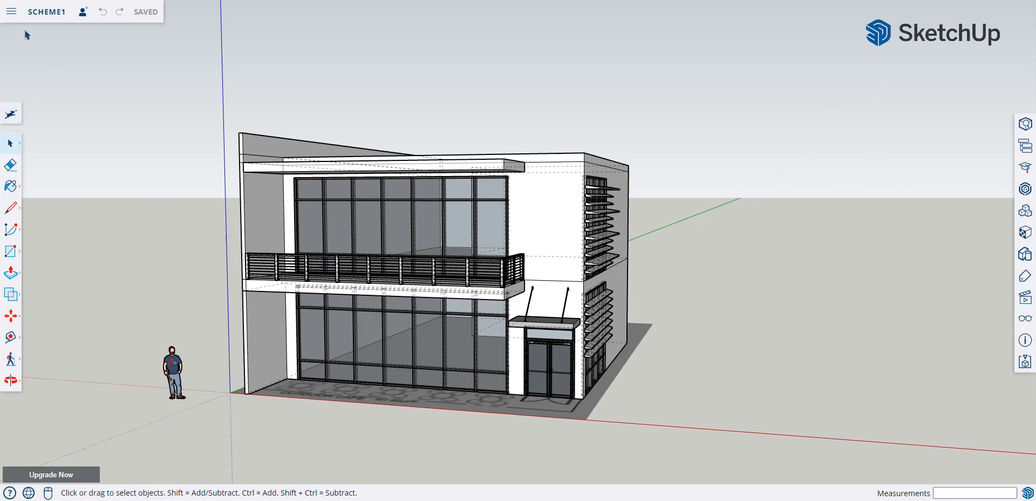
- Try to export the SCHEME1 model as a 2D DWG file
{"action": "left_click", "coordinate": [10, 18]}
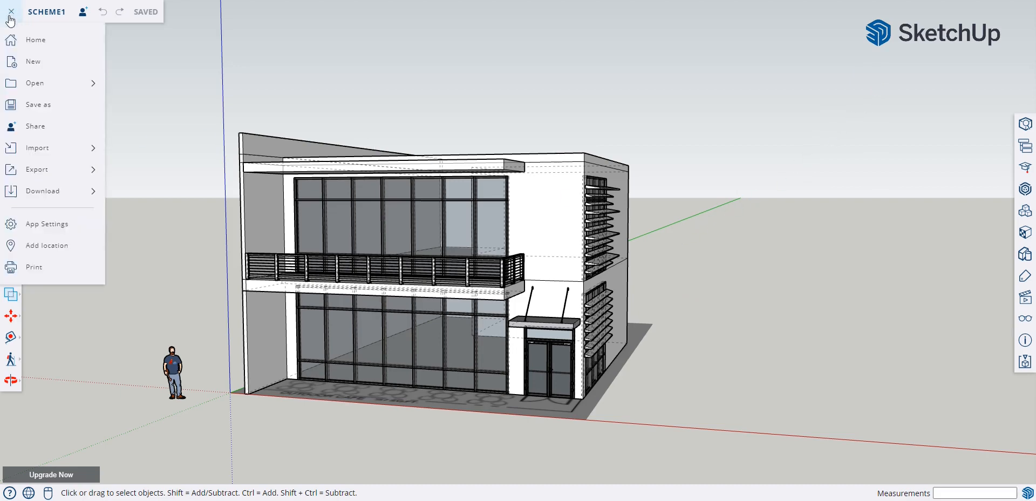
{"action": "mouse_move", "coordinate": [42, 173]}
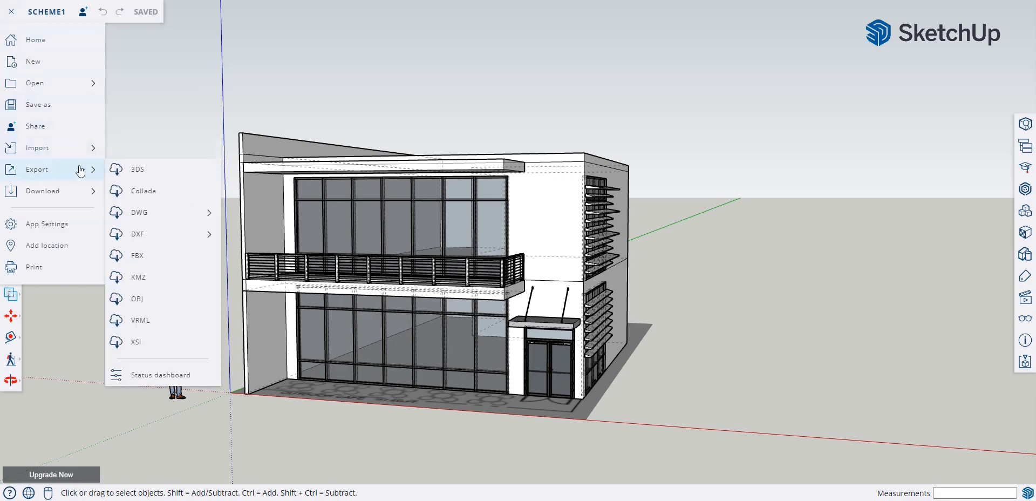
{"action": "mouse_move", "coordinate": [159, 217]}
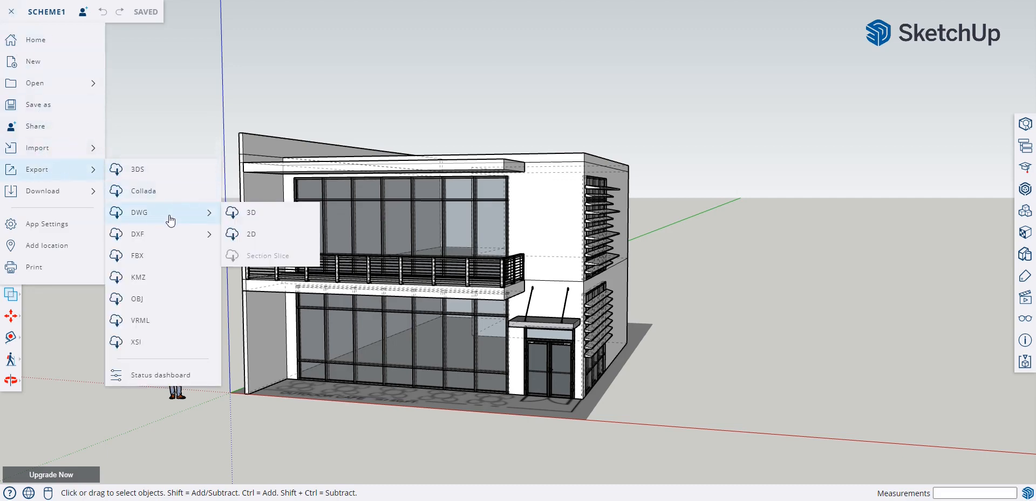
{"action": "left_click", "coordinate": [253, 235]}
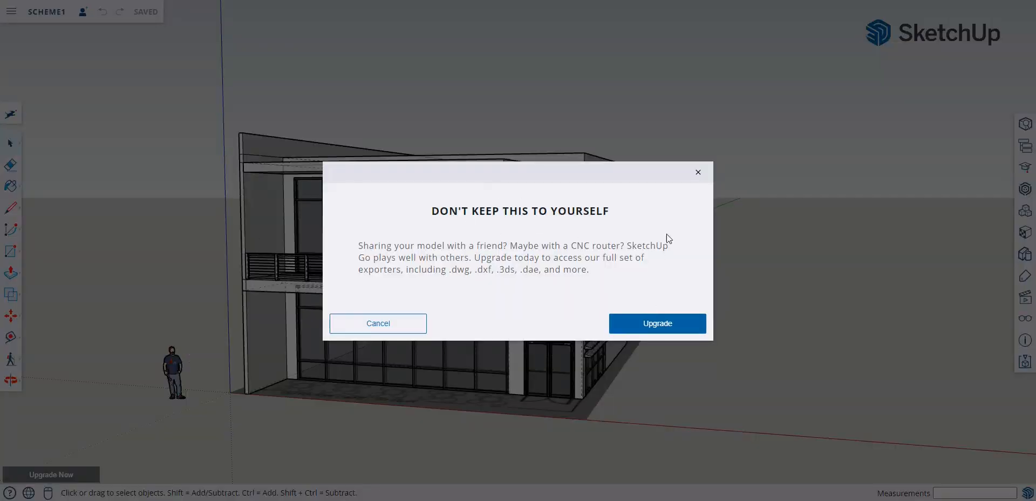
{"action": "left_click", "coordinate": [699, 173]}
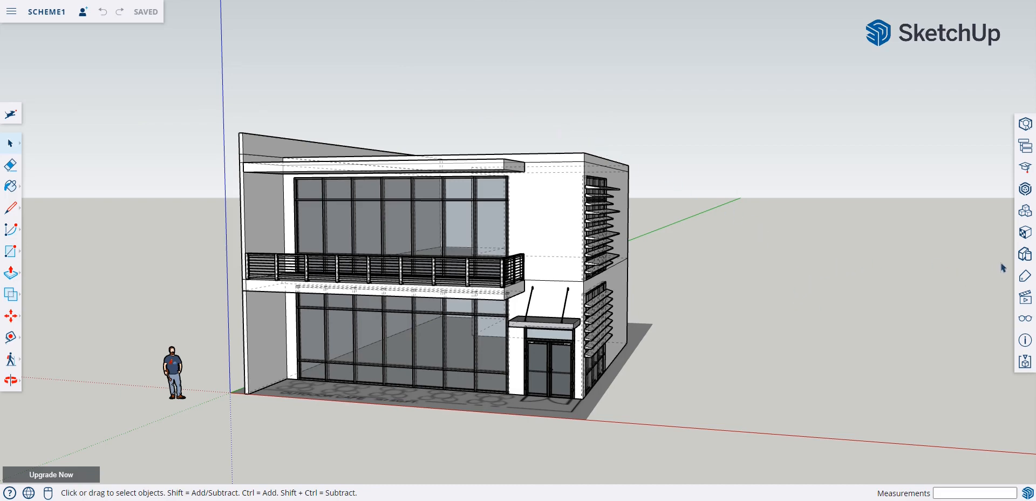
- Browse the Default Styles collection, applying the Default Style first and the Woodworking Style second to the building model
{"action": "left_click", "coordinate": [1019, 258]}
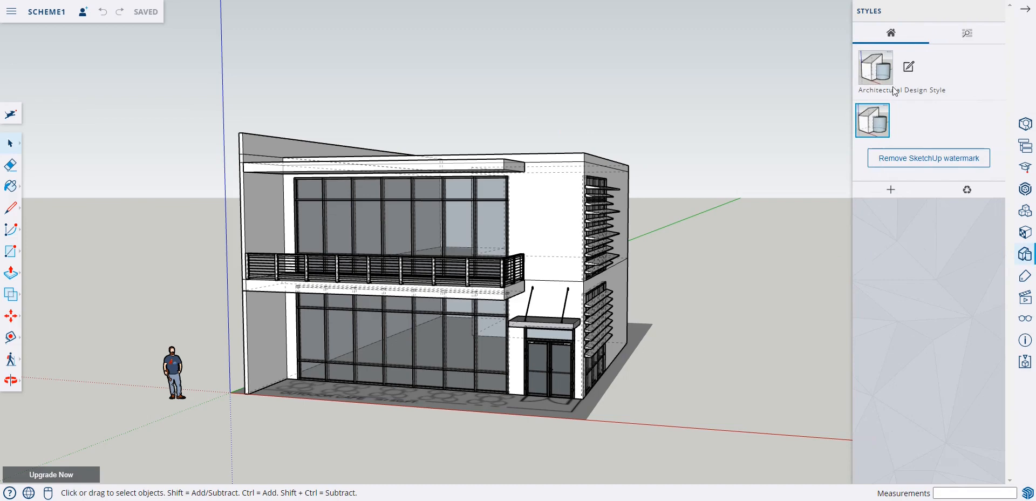
{"action": "left_click", "coordinate": [965, 35]}
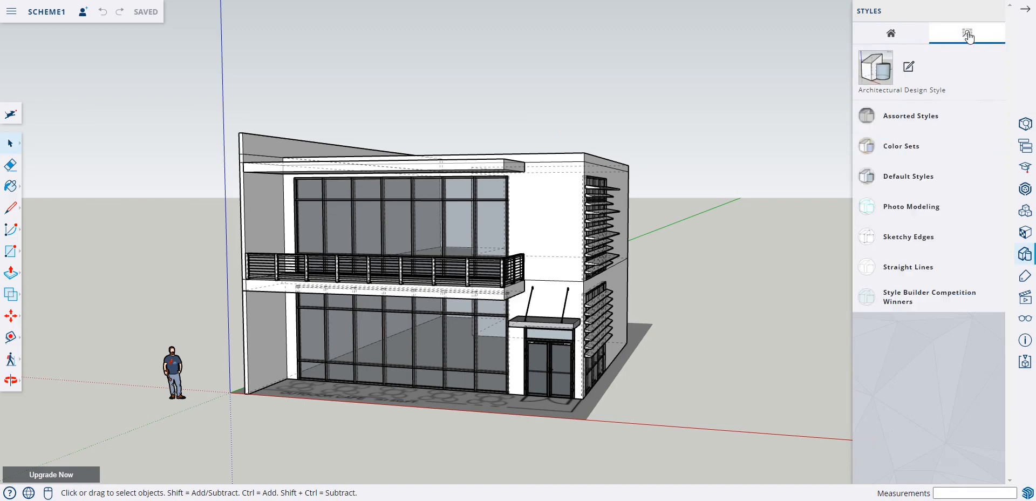
{"action": "left_click", "coordinate": [915, 179]}
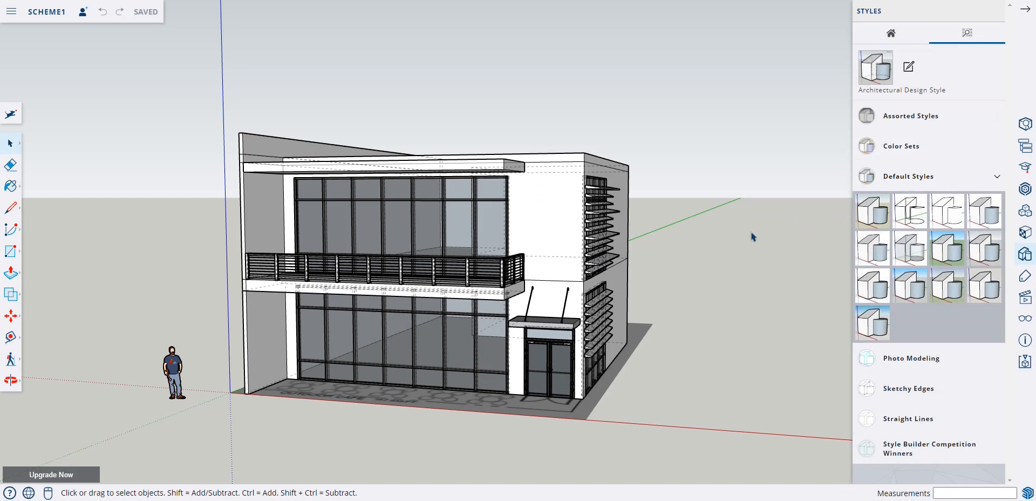
{"action": "left_click", "coordinate": [876, 214]}
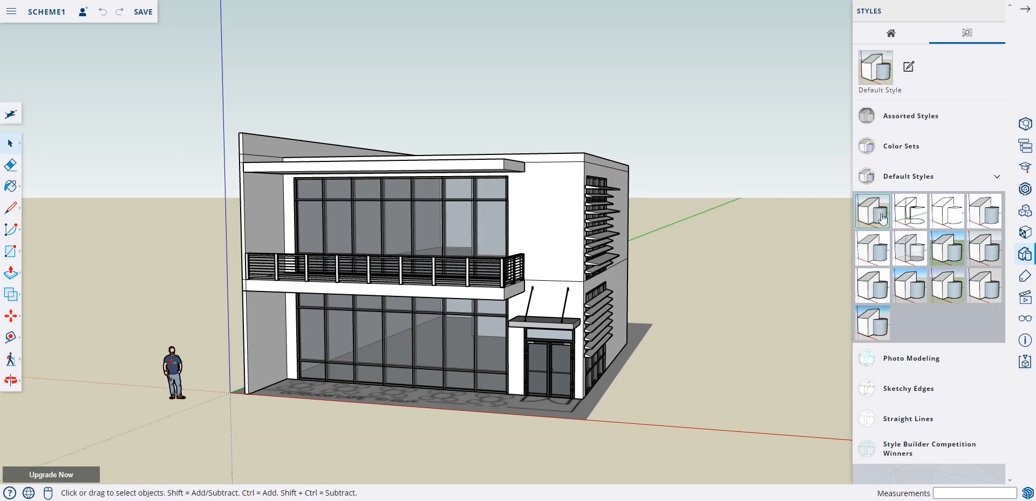
{"action": "left_click", "coordinate": [988, 289]}
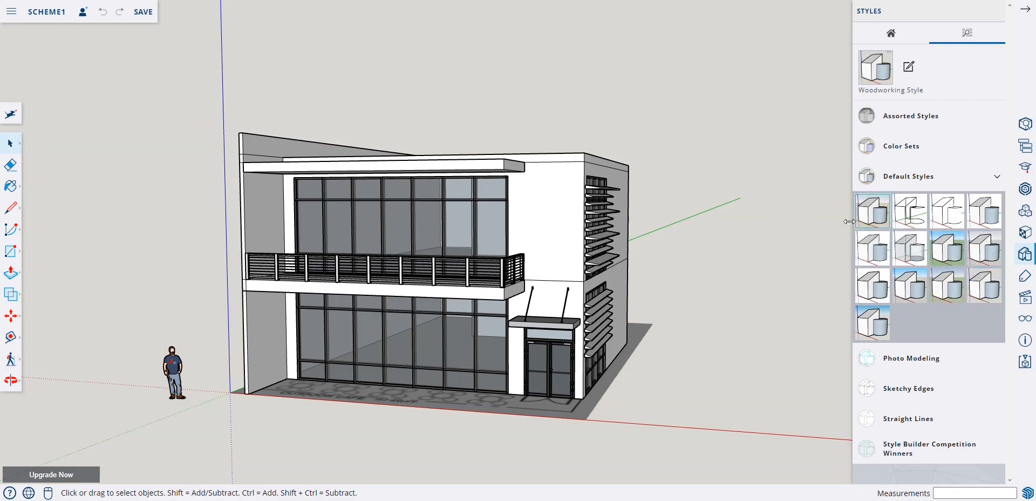
- Switch the camera to parallel projection and show the building's front elevation filling the view
{"action": "left_click", "coordinate": [1025, 300]}
{"action": "scroll", "coordinate": [964, 396], "scroll_direction": "down", "scroll_amount": 3}
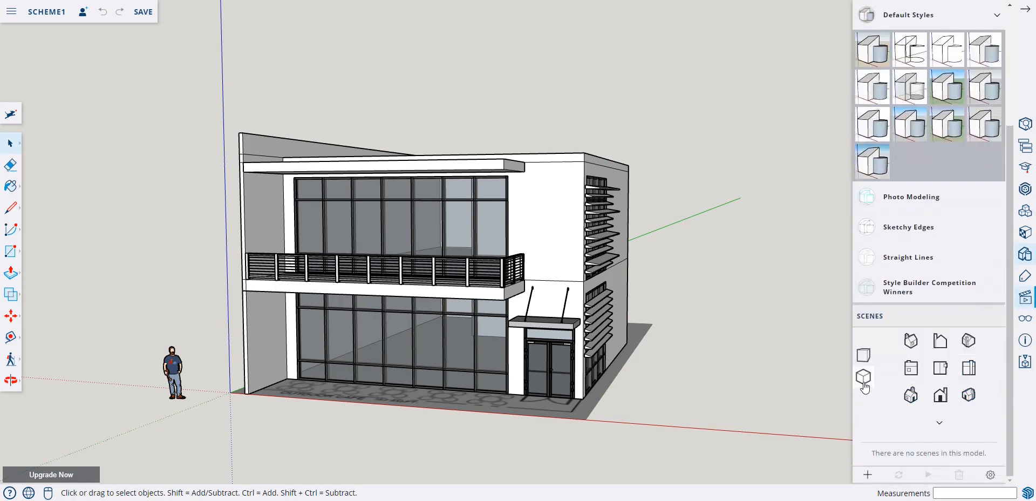
{"action": "left_click", "coordinate": [865, 390]}
{"action": "left_click", "coordinate": [941, 421]}
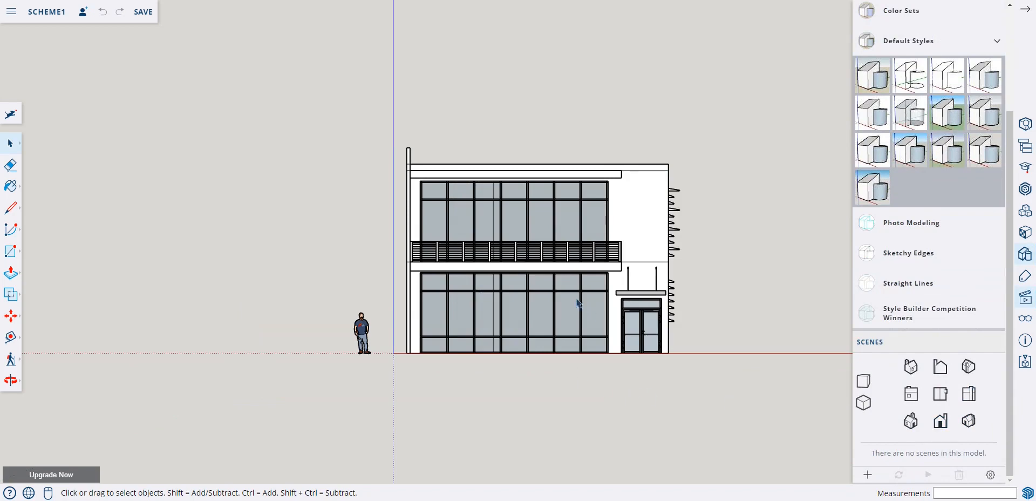
{"action": "scroll", "coordinate": [647, 260], "scroll_direction": "up", "scroll_amount": 2}
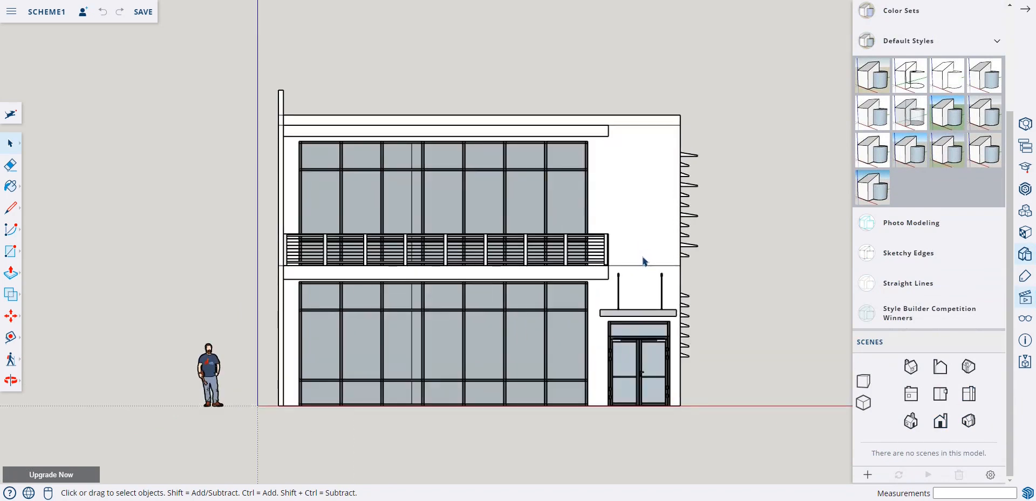
{"action": "scroll", "coordinate": [645, 262], "scroll_direction": "up", "scroll_amount": 3}
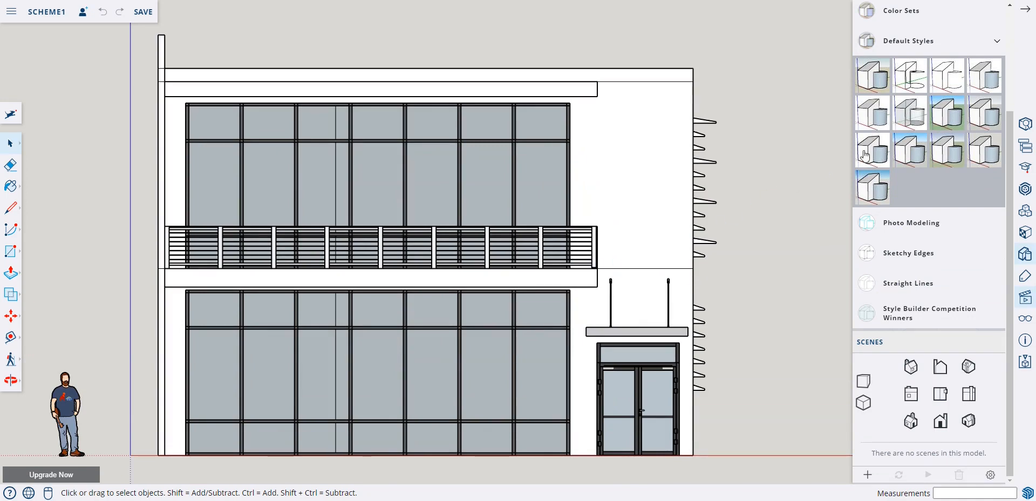
- Preview the wireframe, hidden-line, shaded and see-through default styles on the front elevation
{"action": "left_click", "coordinate": [918, 85]}
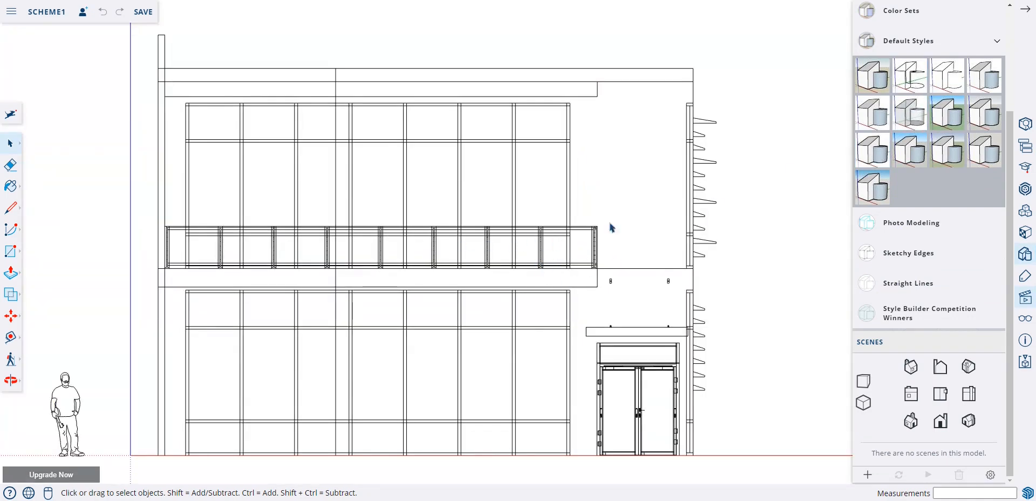
{"action": "left_click", "coordinate": [948, 82]}
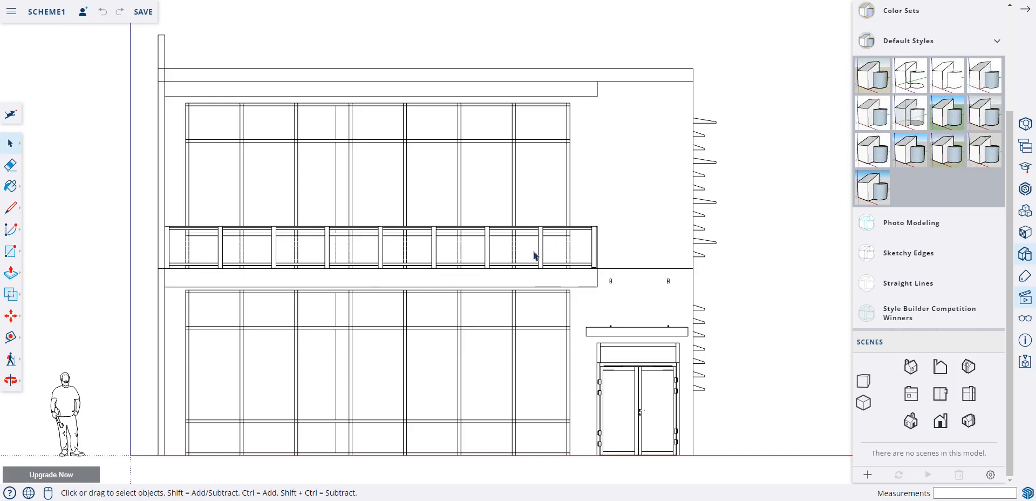
{"action": "left_click", "coordinate": [983, 78]}
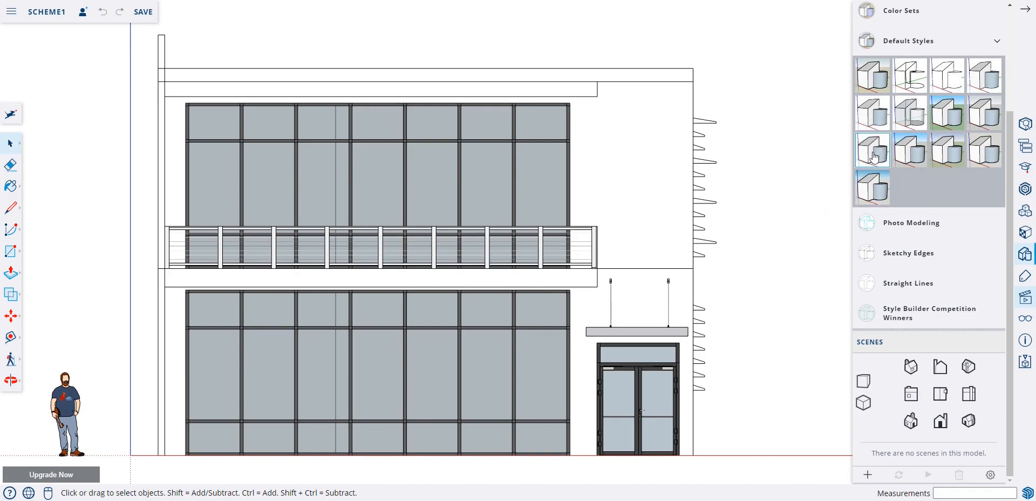
{"action": "left_click", "coordinate": [907, 122]}
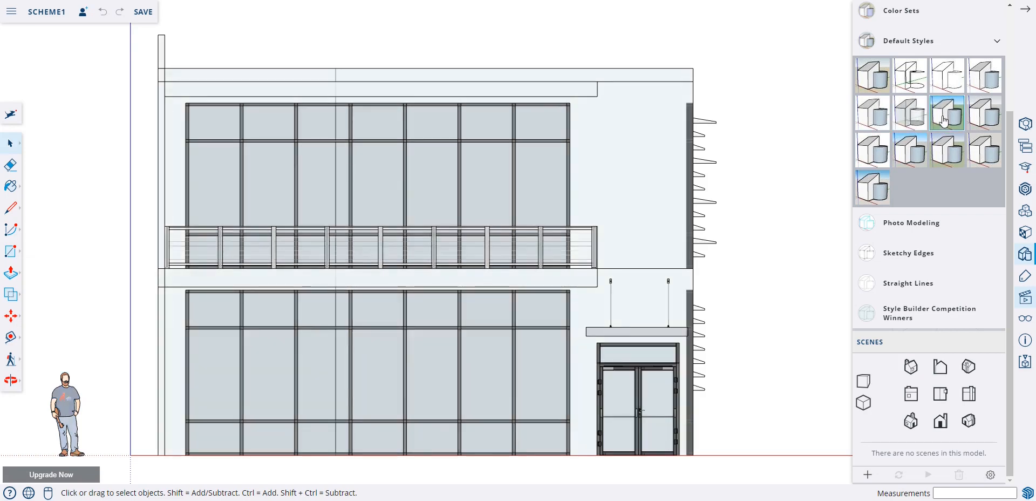
- Try the default styles with coloured sky and ground, settling on the one with a muted blue sky and olive-green ground
{"action": "left_click", "coordinate": [944, 121]}
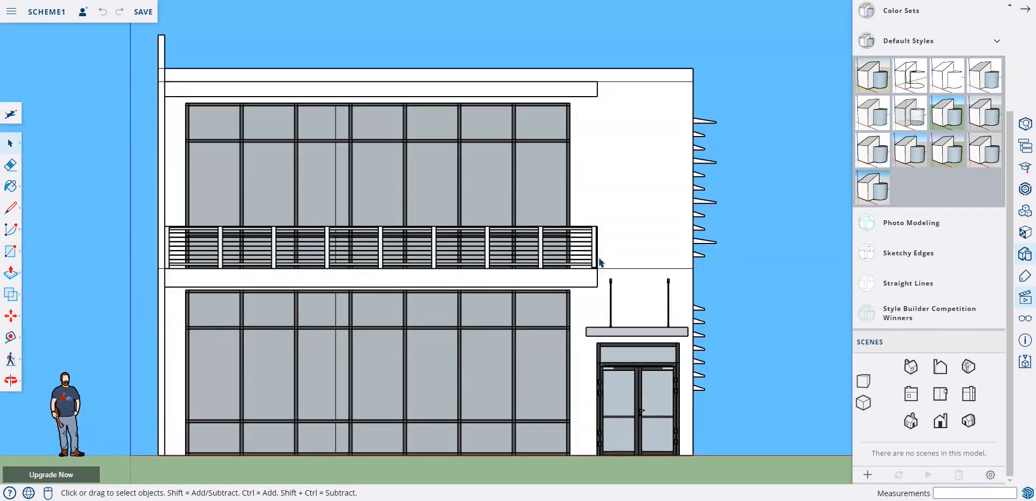
{"action": "left_click", "coordinate": [991, 119]}
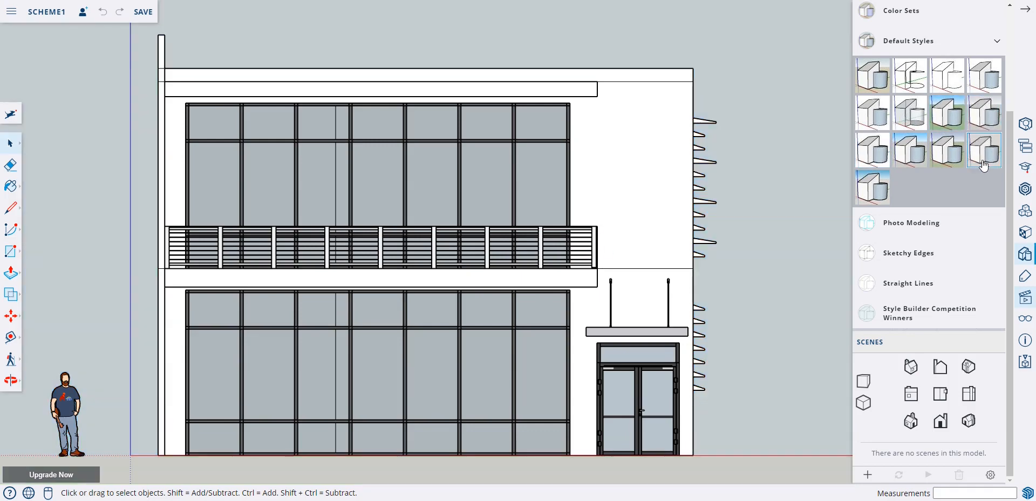
{"action": "left_click", "coordinate": [975, 159]}
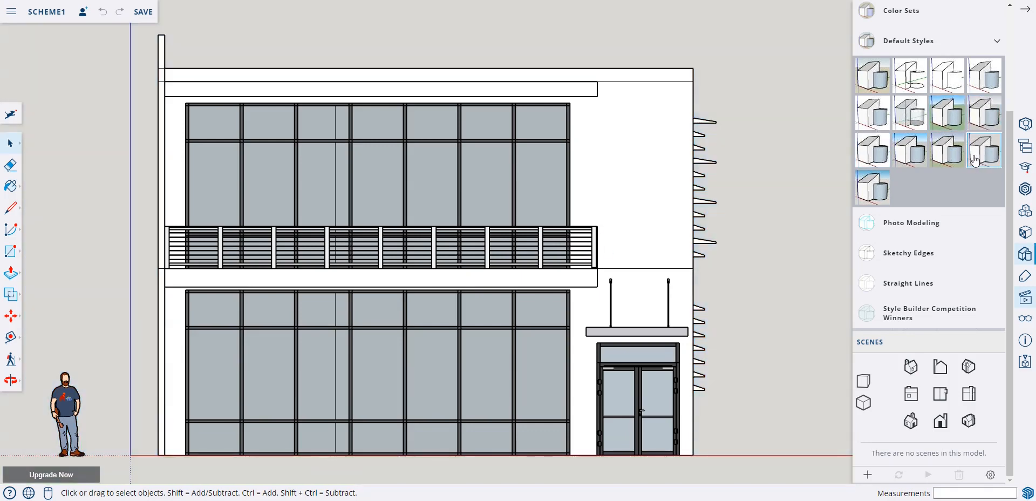
{"action": "left_click", "coordinate": [944, 162]}
{"action": "left_click", "coordinate": [881, 160]}
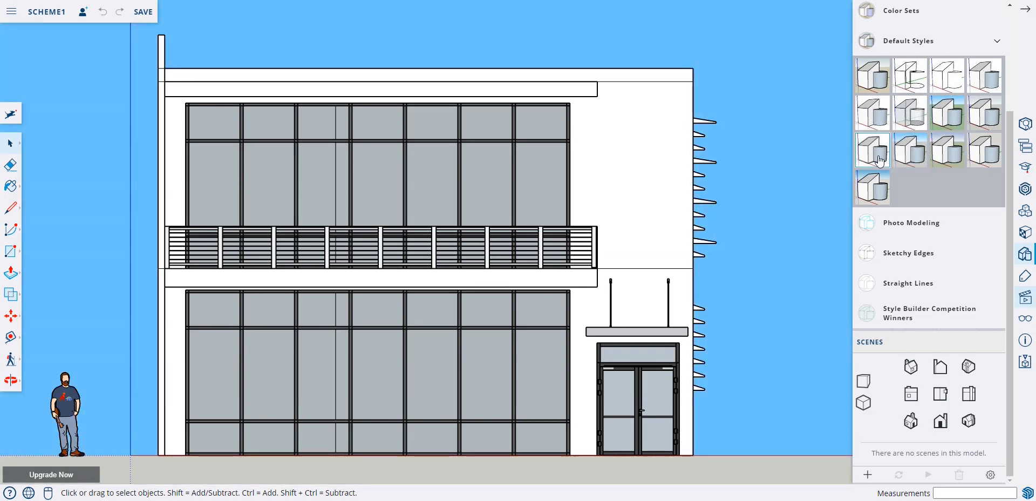
{"action": "left_click", "coordinate": [942, 158]}
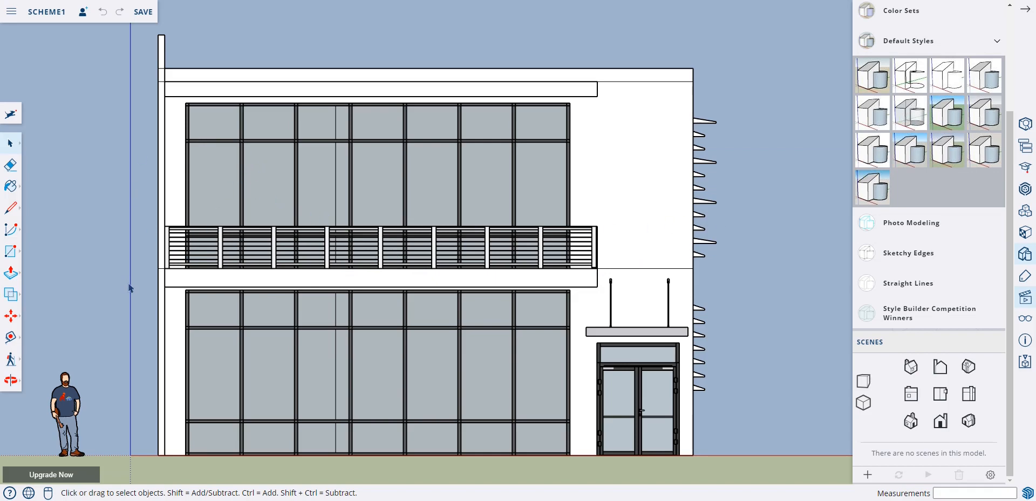
- Start a PNG image download of the front view and link the image's width and height
{"action": "left_click", "coordinate": [11, 11]}
{"action": "left_click", "coordinate": [34, 192]}
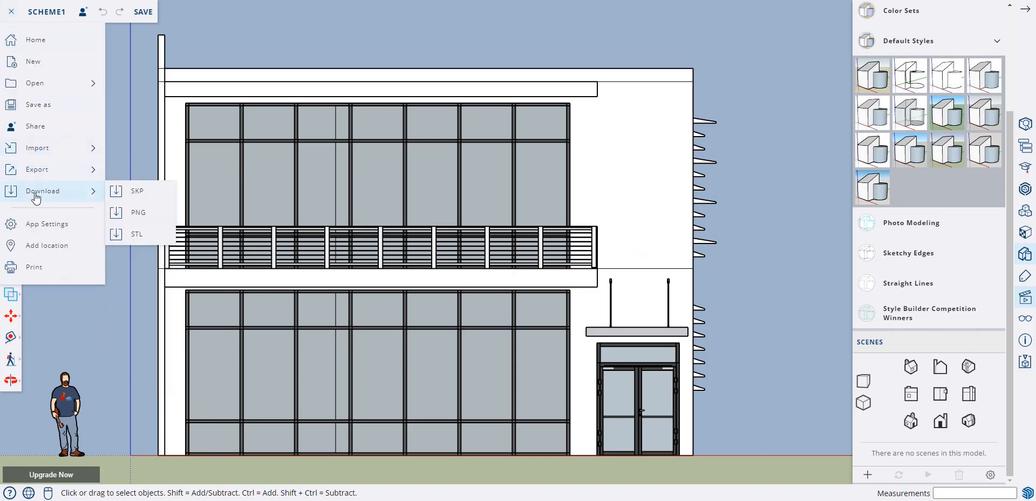
{"action": "left_click", "coordinate": [134, 214]}
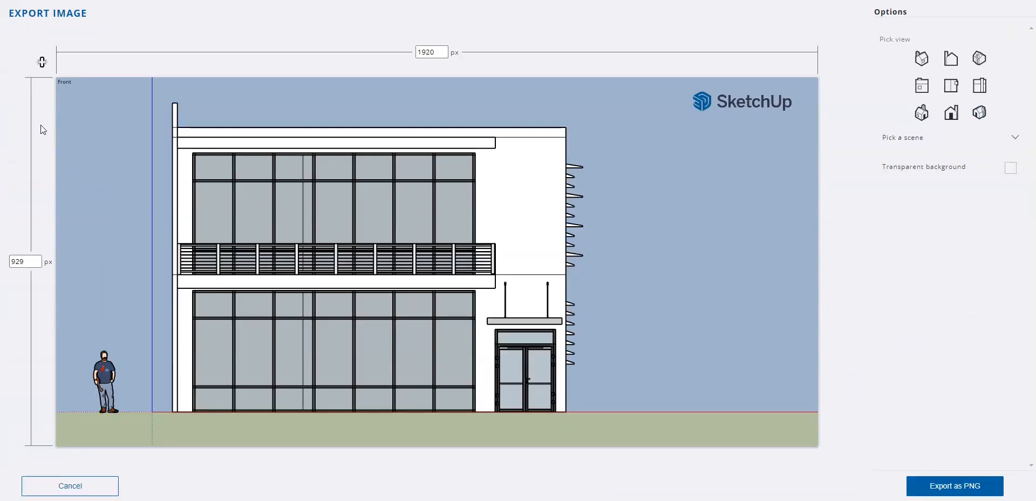
{"action": "left_click", "coordinate": [42, 63]}
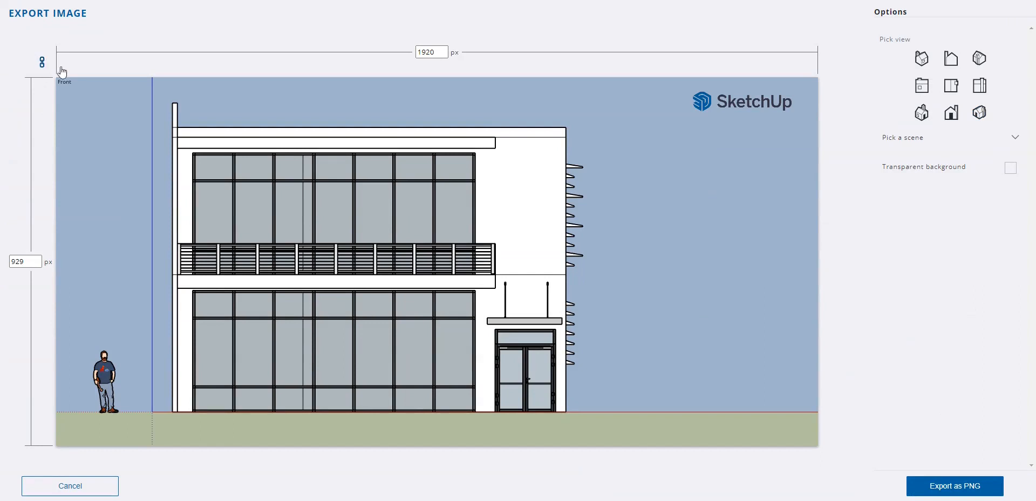
- Set the image width to 8000 px and export the large image as PNG
{"action": "double_click", "coordinate": [437, 51]}
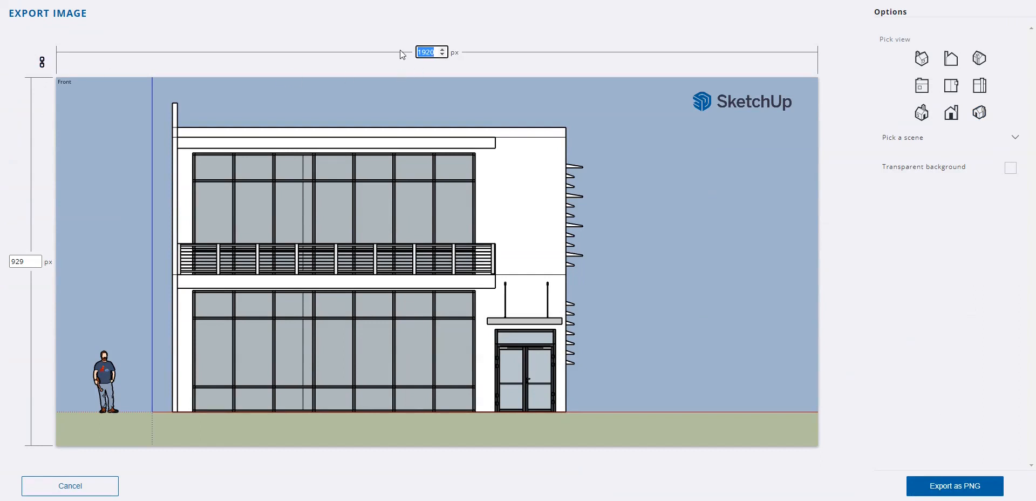
{"action": "type", "text": "40"}
{"action": "left_click_drag", "start_coordinate": [420, 52], "coordinate": [439, 52]}
{"action": "type", "text": "8000"}
{"action": "left_click", "coordinate": [958, 484]}
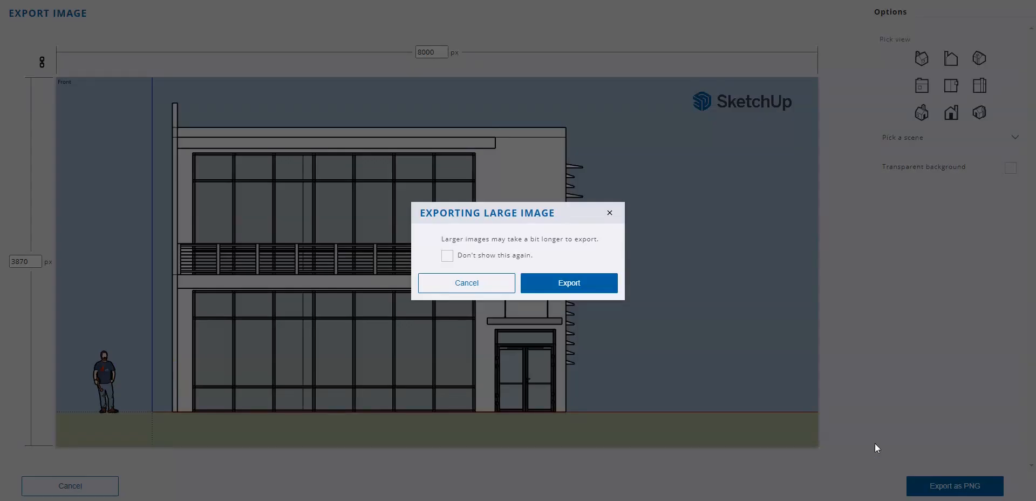
{"action": "left_click", "coordinate": [579, 284]}
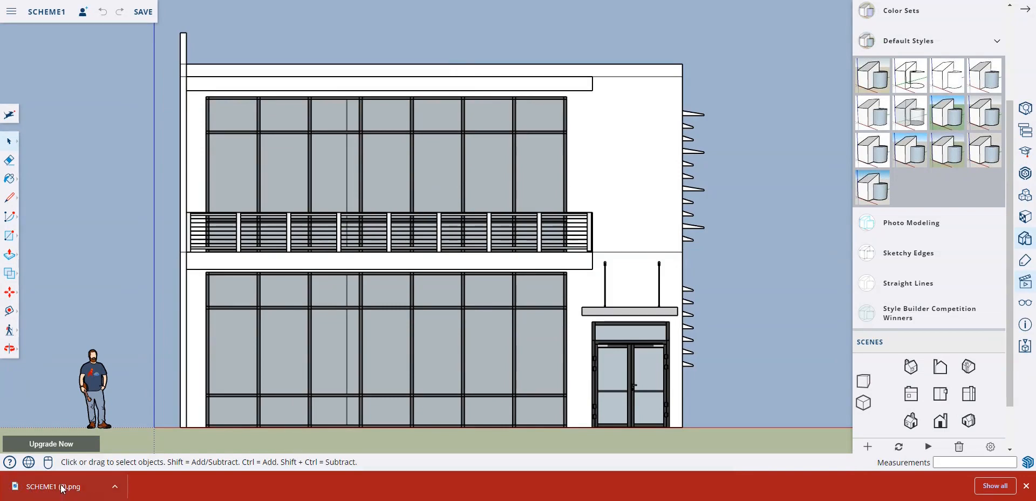
- Show the downloaded SCHEME1 (2).png in its folder to check its dimensions and return to the model
{"action": "left_click", "coordinate": [115, 488]}
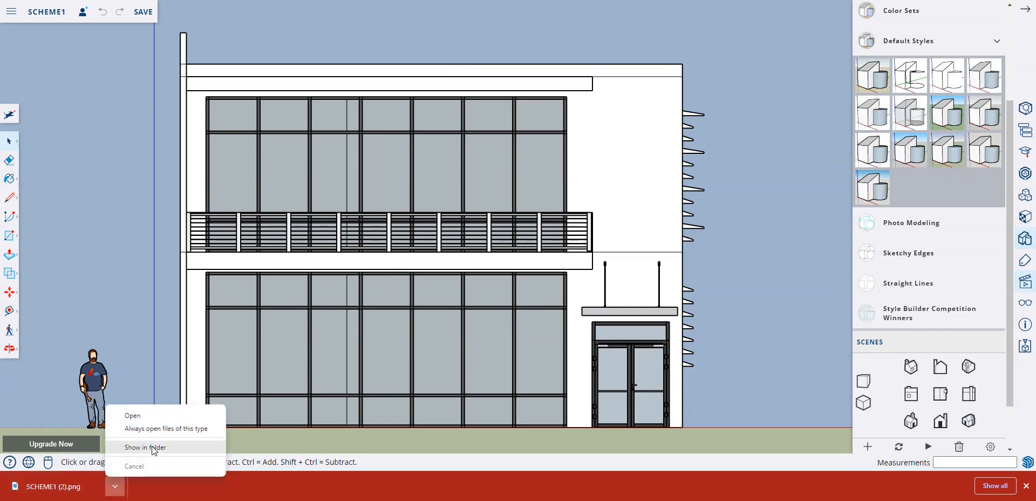
{"action": "left_click", "coordinate": [154, 447]}
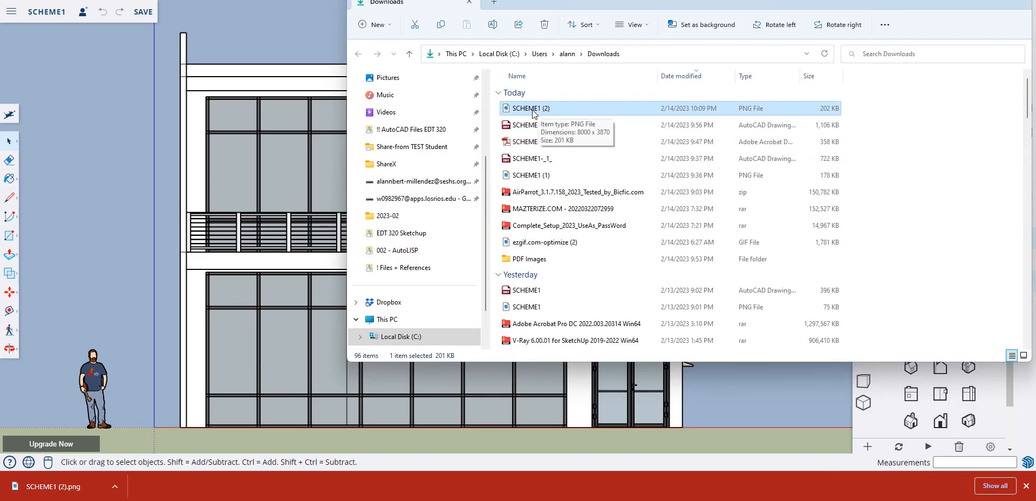
{"action": "left_click", "coordinate": [101, 169]}
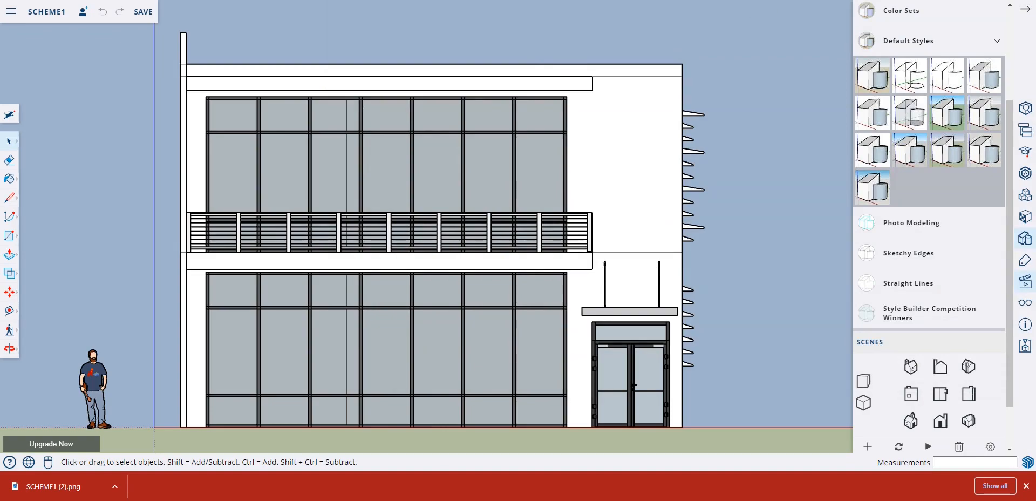
- Search Google for "png to dxf" in a new browser tab
{"action": "key", "text": "ctrl+t"}
{"action": "left_click", "coordinate": [587, 169]}
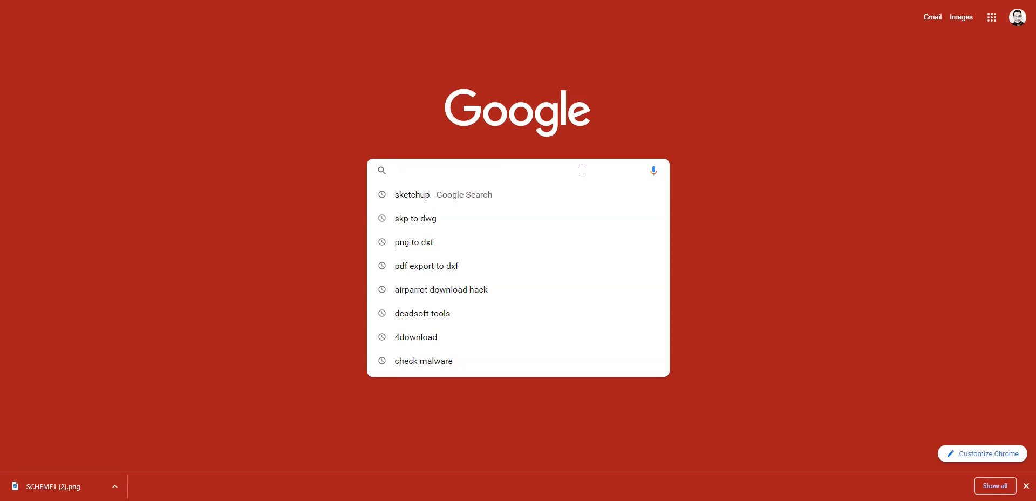
{"action": "type", "text": "png"}
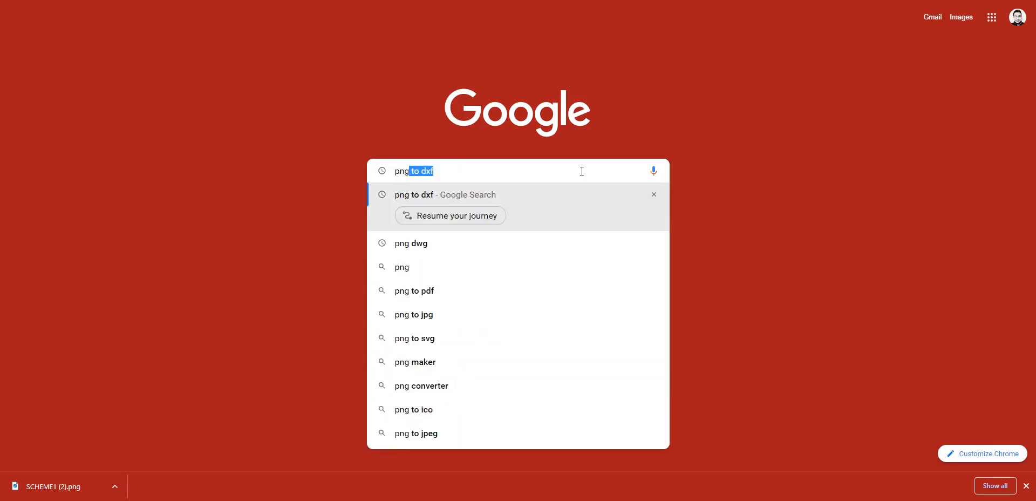
{"action": "type", "text": " to dxf"}
{"action": "key", "text": "Return"}
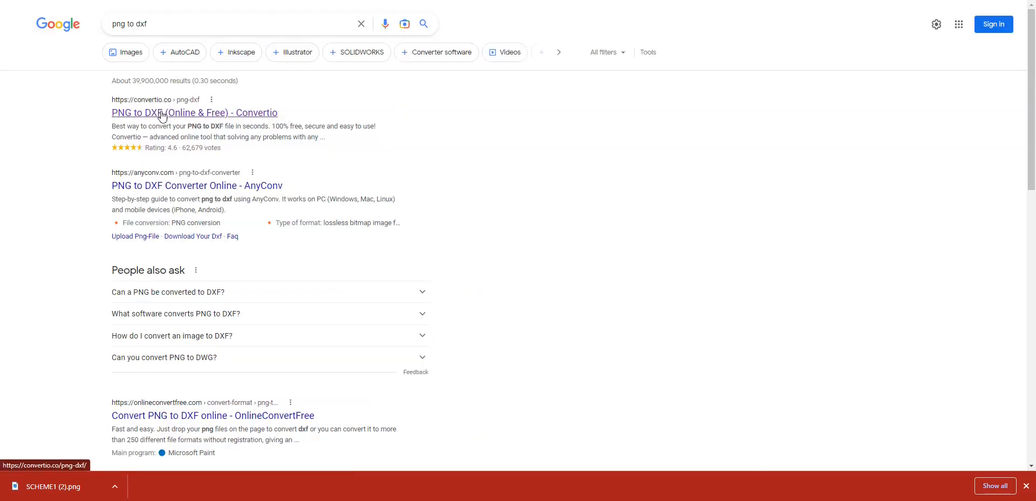
- Look through the search results and open Convertio's PNG to DXF converter
{"action": "scroll", "coordinate": [193, 270], "scroll_direction": "down", "scroll_amount": 6}
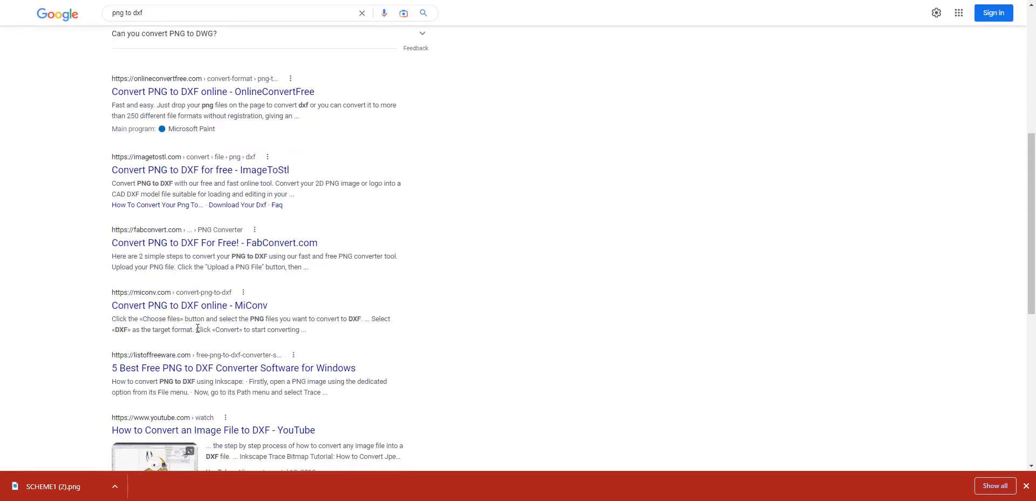
{"action": "scroll", "coordinate": [195, 330], "scroll_direction": "up", "scroll_amount": 1}
{"action": "scroll", "coordinate": [182, 322], "scroll_direction": "up", "scroll_amount": 5}
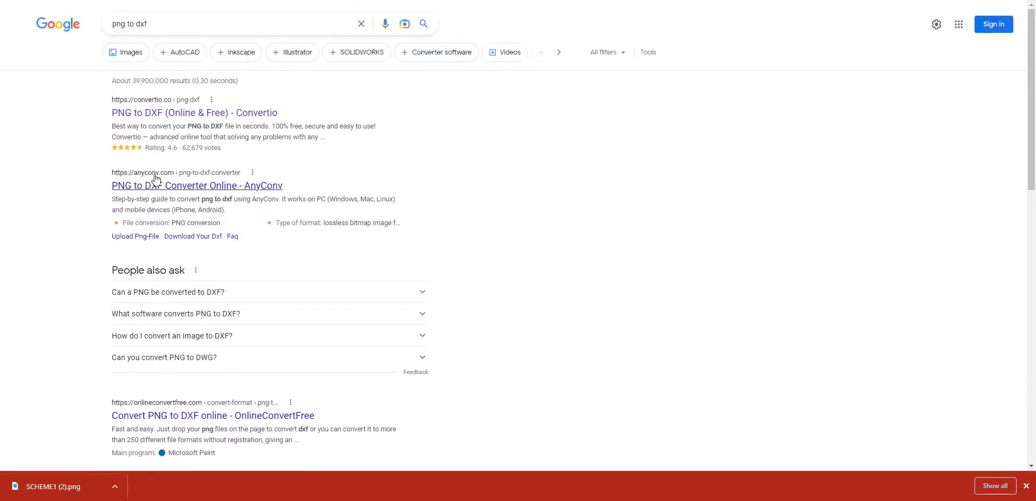
{"action": "left_click", "coordinate": [167, 118]}
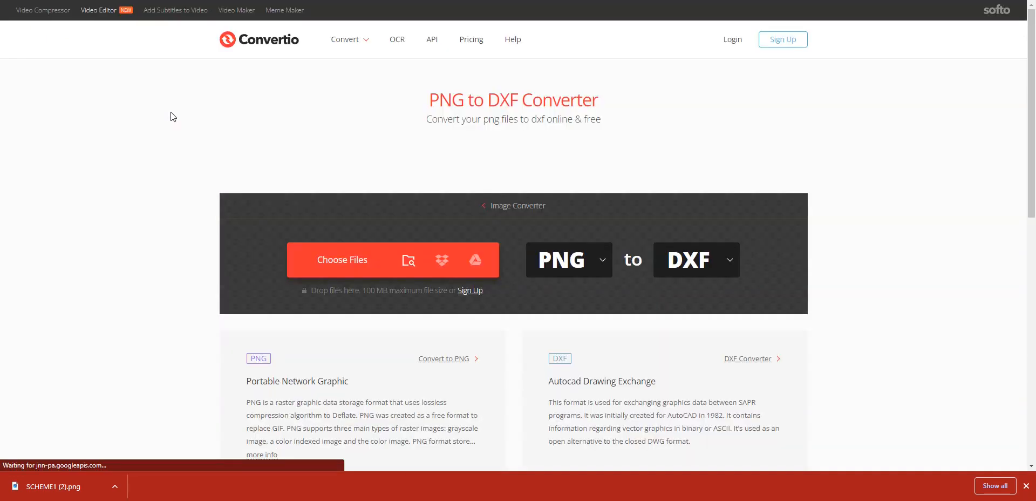
- Upload SCHEME1 (2).png from Downloads, convert it to DXF and download the converted file
{"action": "left_click", "coordinate": [351, 260]}
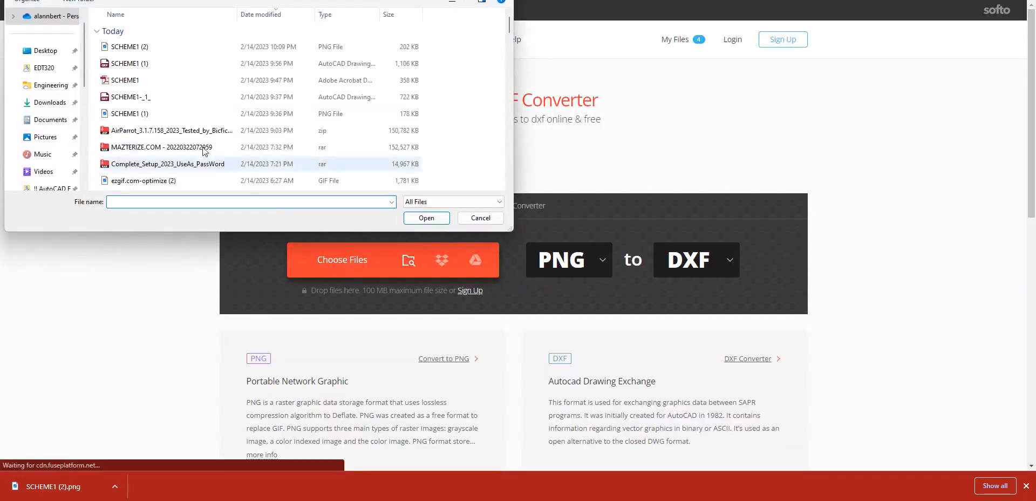
{"action": "double_click", "coordinate": [138, 48]}
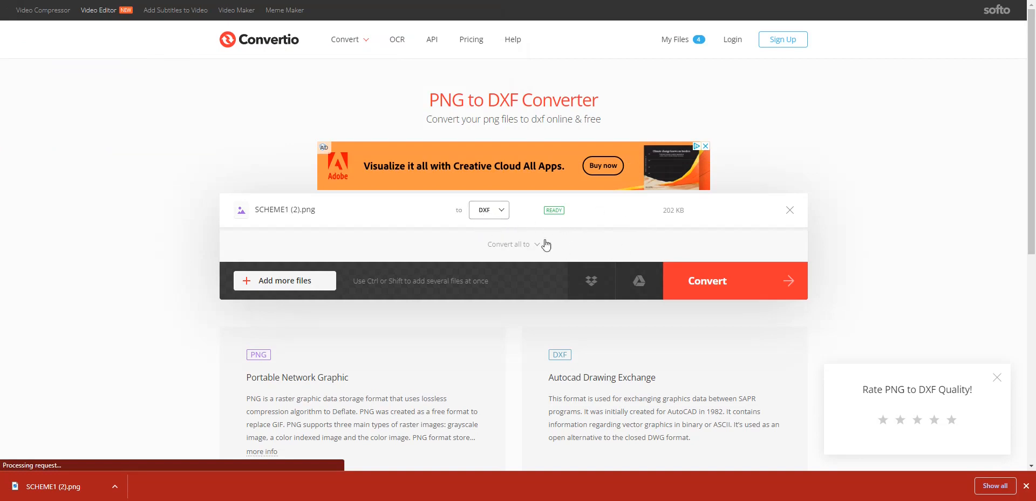
{"action": "left_click", "coordinate": [707, 282]}
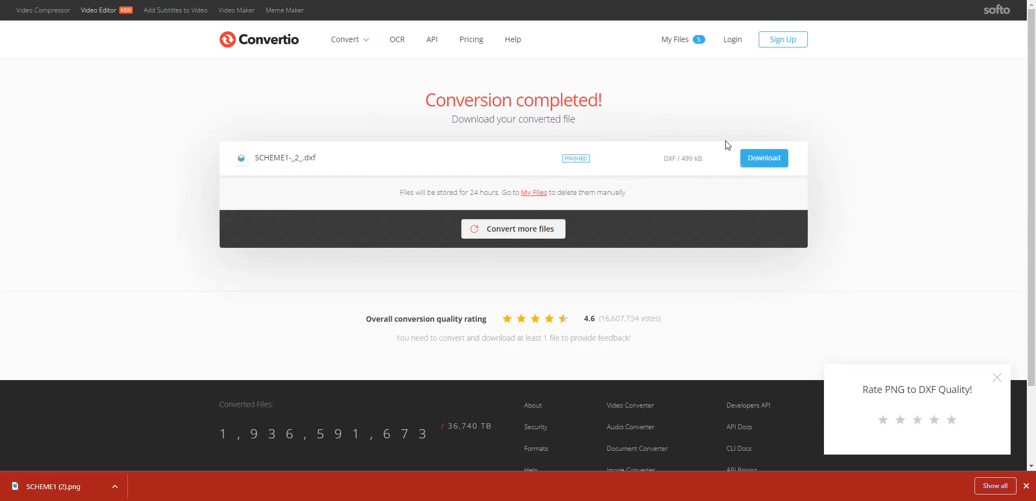
{"action": "left_click", "coordinate": [766, 164]}
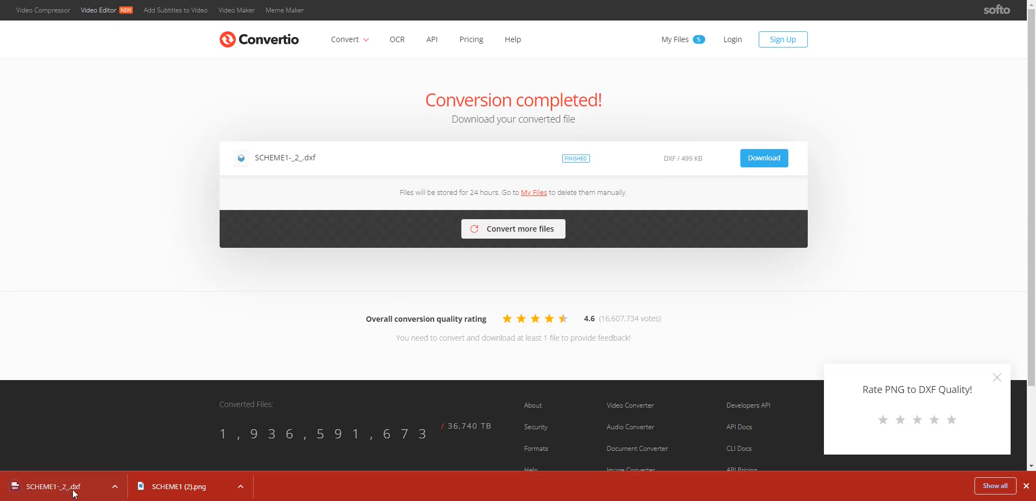
- Show the downloaded SCHEME1-_2_.dxf in its folder, then switch to AutoCAD and open that DXF file
{"action": "left_click", "coordinate": [115, 486]}
{"action": "left_click", "coordinate": [143, 446]}
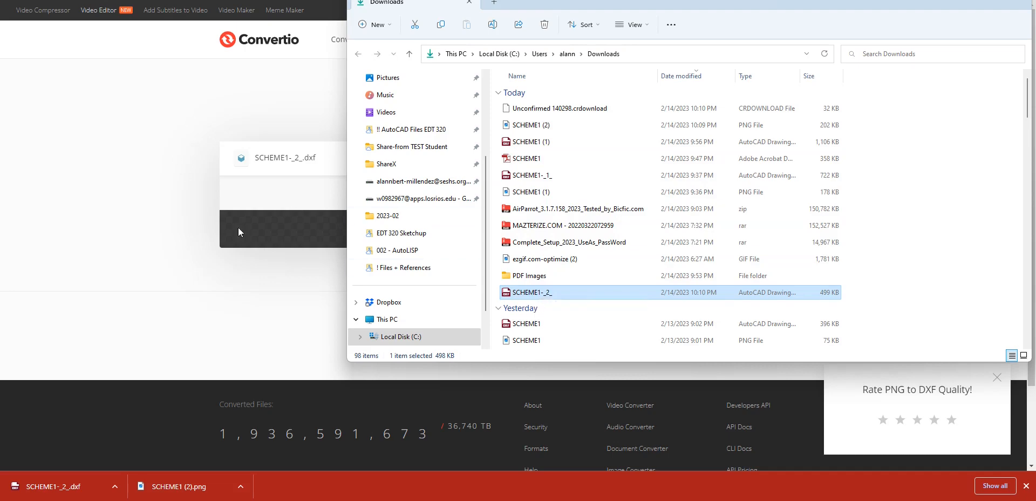
{"action": "left_click", "coordinate": [536, 500]}
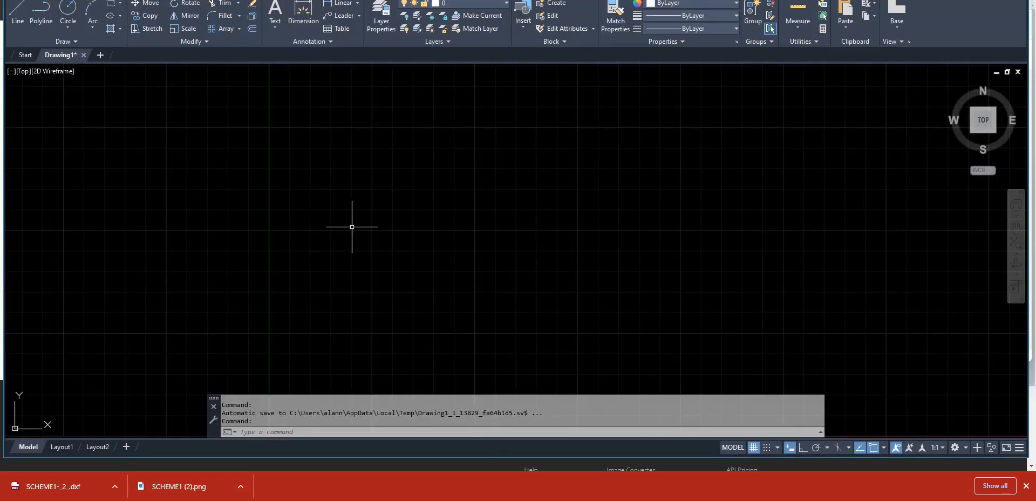
{"action": "key", "text": "Return"}
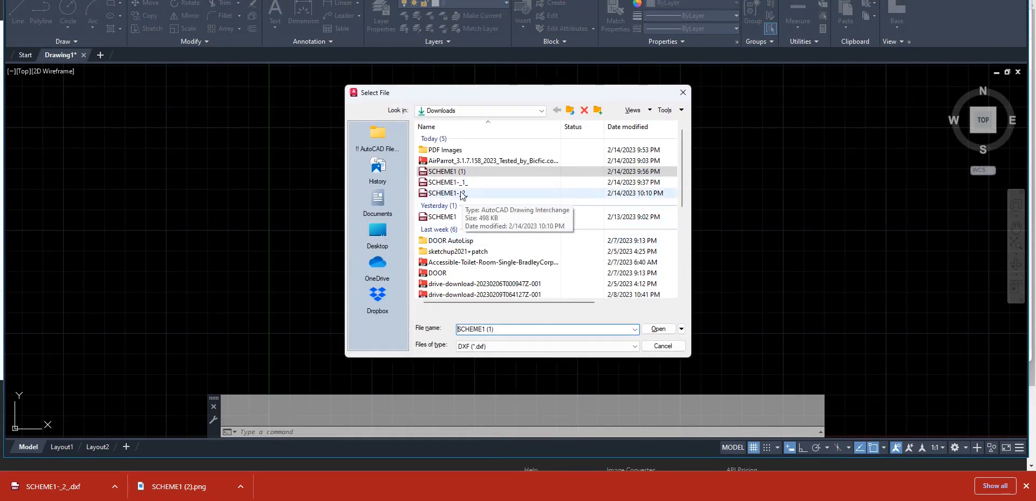
{"action": "double_click", "coordinate": [444, 193]}
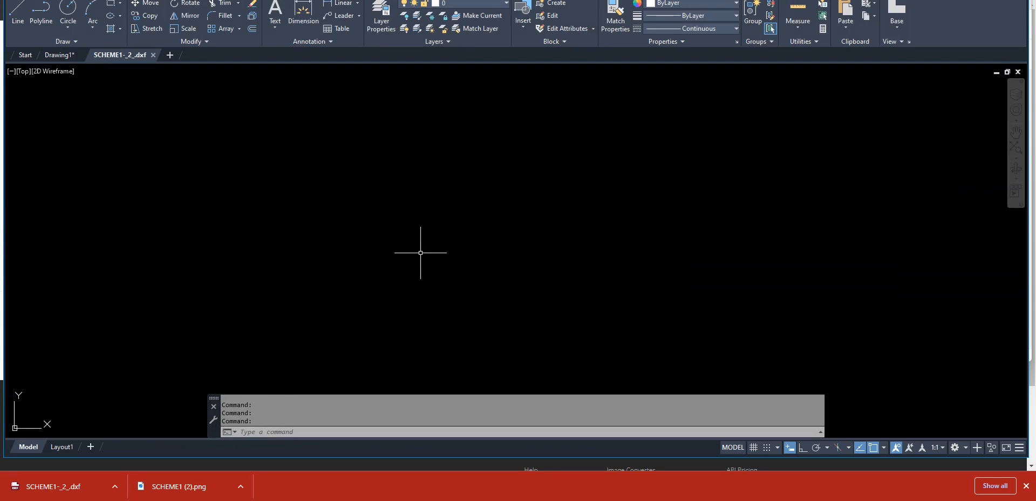
- Zoom to the drawing's extents and examine the converted linework of the railing, the standing figure and the dotted axis lines
{"action": "type", "text": "z"}
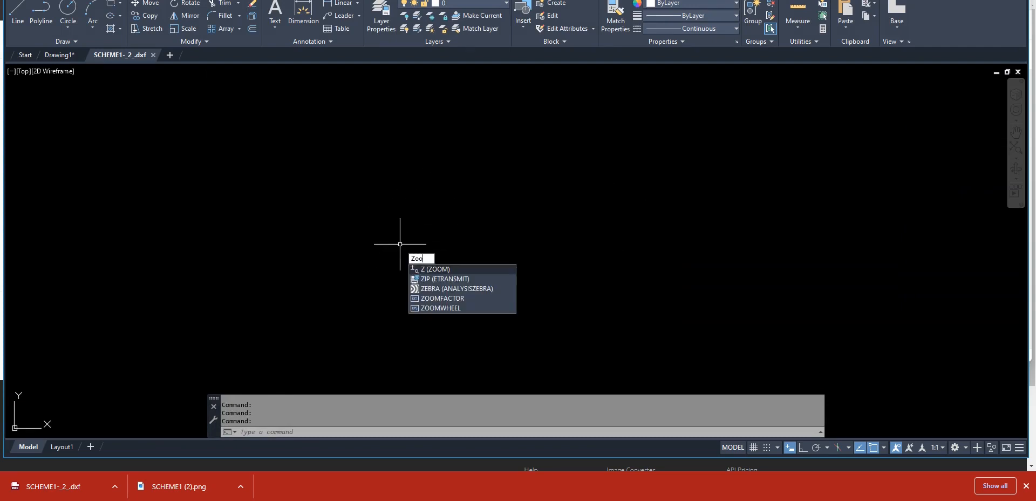
{"action": "key", "text": "Return"}
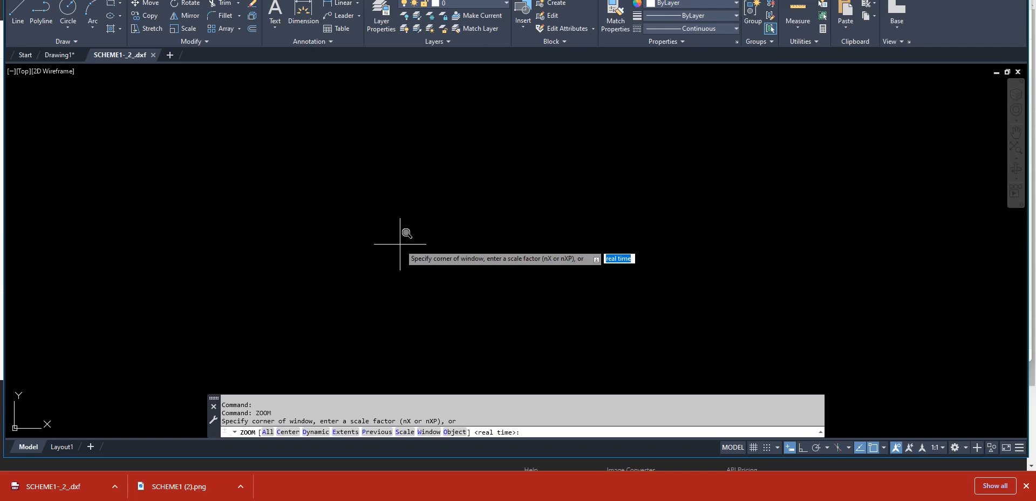
{"action": "left_click", "coordinate": [341, 432]}
{"action": "scroll", "coordinate": [431, 275], "scroll_direction": "down", "scroll_amount": 2}
{"action": "scroll", "coordinate": [497, 274], "scroll_direction": "up", "scroll_amount": 10}
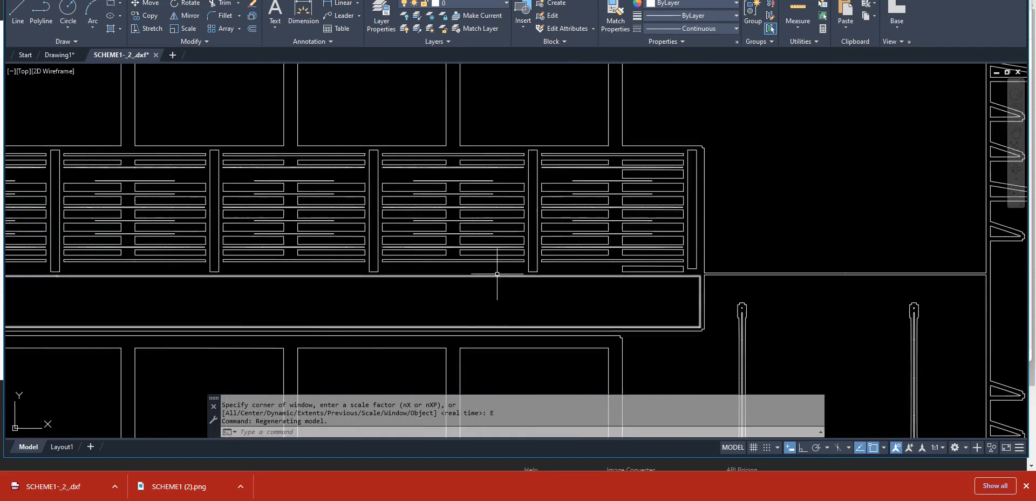
{"action": "scroll", "coordinate": [528, 233], "scroll_direction": "down", "scroll_amount": 3}
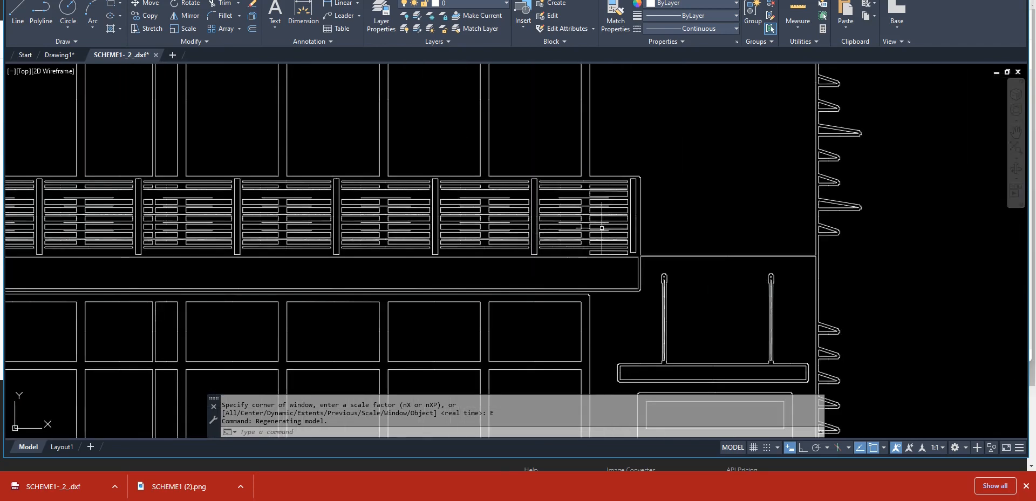
{"action": "scroll", "coordinate": [391, 232], "scroll_direction": "down", "scroll_amount": 4}
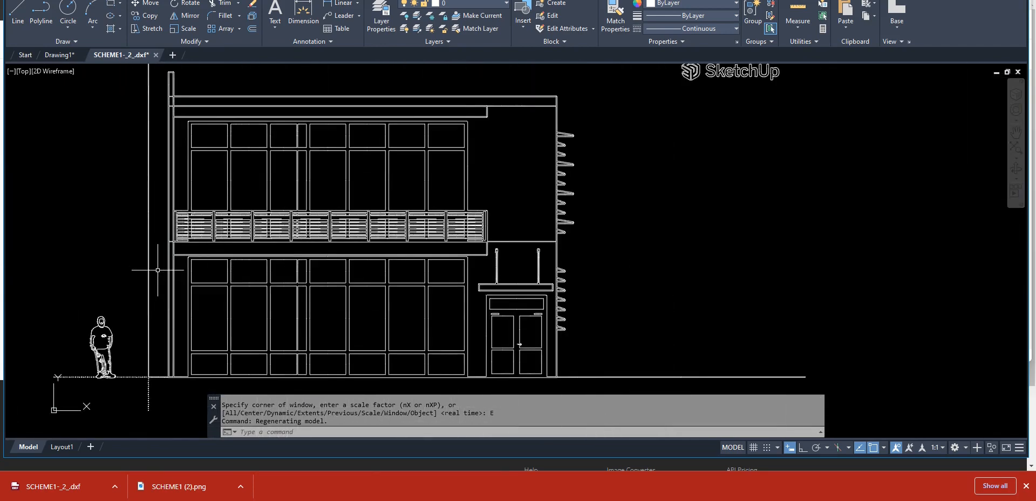
{"action": "scroll", "coordinate": [94, 338], "scroll_direction": "down", "scroll_amount": 3}
{"action": "scroll", "coordinate": [90, 336], "scroll_direction": "up", "scroll_amount": 2}
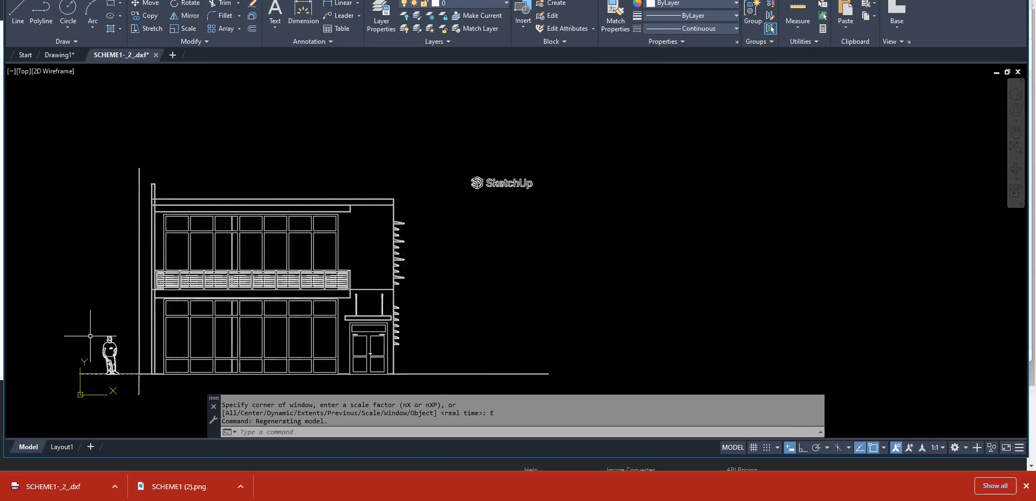
{"action": "scroll", "coordinate": [90, 335], "scroll_direction": "up", "scroll_amount": 2}
{"action": "scroll", "coordinate": [733, 214], "scroll_direction": "down", "scroll_amount": 2}
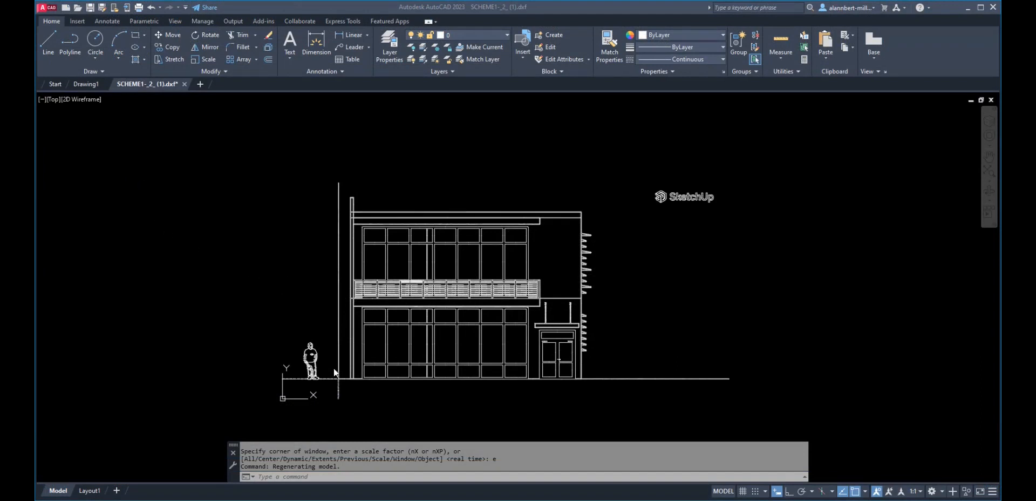
{"action": "scroll", "coordinate": [308, 367], "scroll_direction": "up", "scroll_amount": 8}
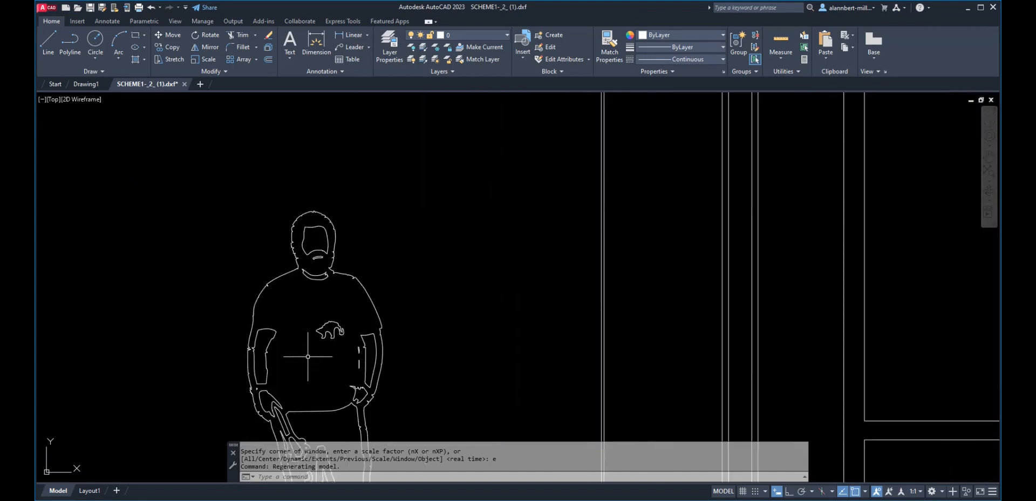
{"action": "scroll", "coordinate": [307, 359], "scroll_direction": "down", "scroll_amount": 4}
{"action": "scroll", "coordinate": [303, 359], "scroll_direction": "up", "scroll_amount": 6}
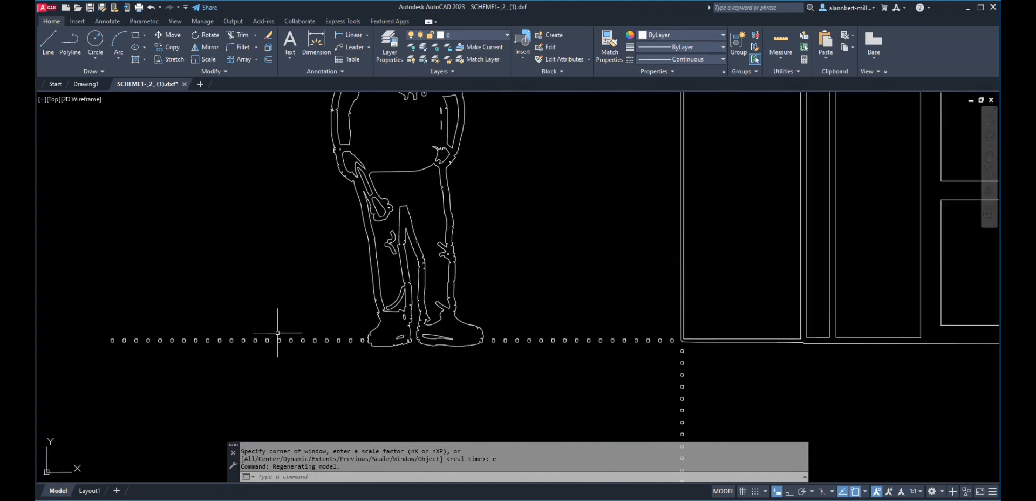
{"action": "scroll", "coordinate": [347, 342], "scroll_direction": "up", "scroll_amount": 2}
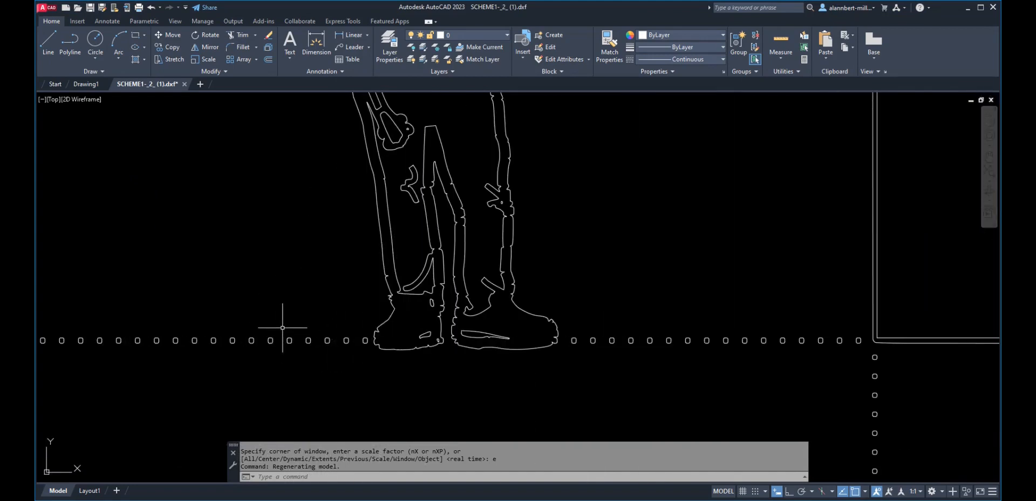
{"action": "scroll", "coordinate": [275, 329], "scroll_direction": "down", "scroll_amount": 5}
{"action": "left_click", "coordinate": [148, 318]}
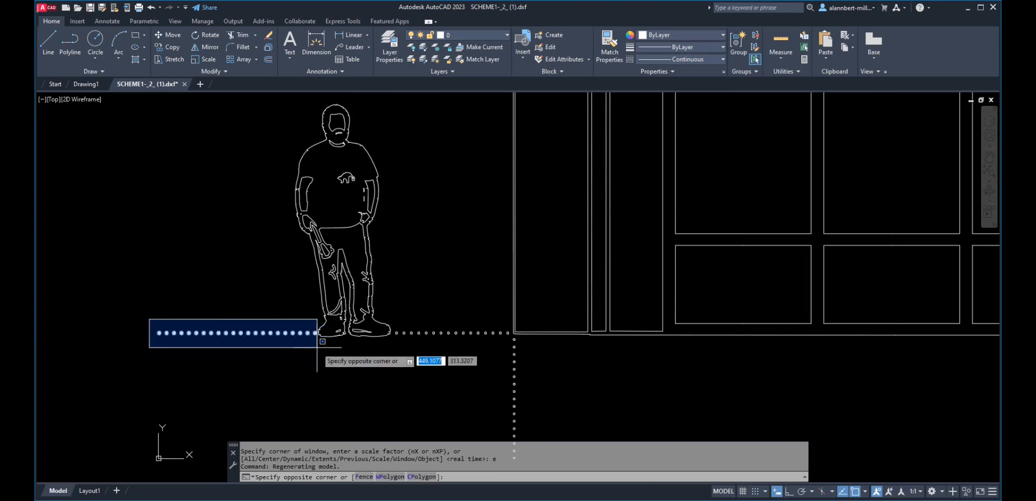
{"action": "key", "text": "space"}
{"action": "type", "text": "v"}
{"action": "key", "text": "Escape"}
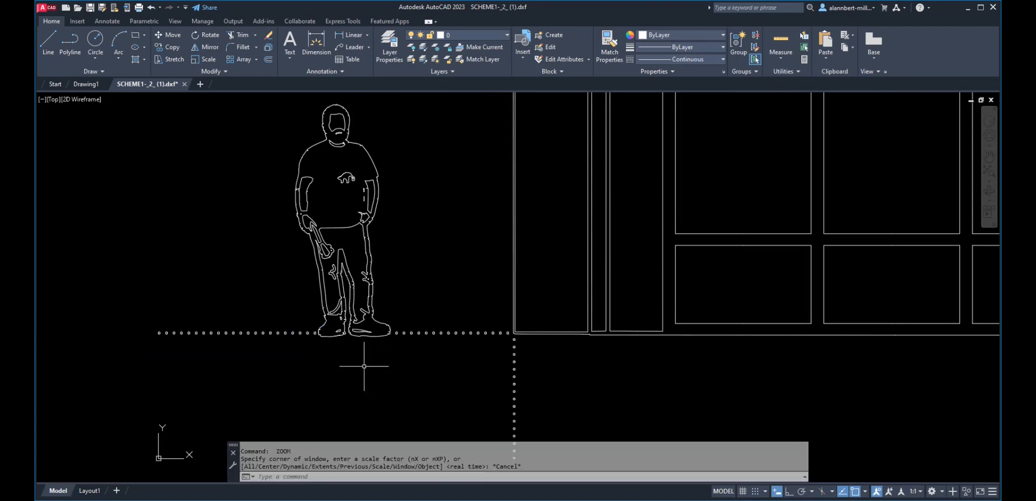
- Erase the horizontal row of axis dots on the outer side of the standing figure, away from the building
{"action": "type", "text": "e"}
{"action": "key", "text": "Return"}
{"action": "left_click", "coordinate": [134, 325]}
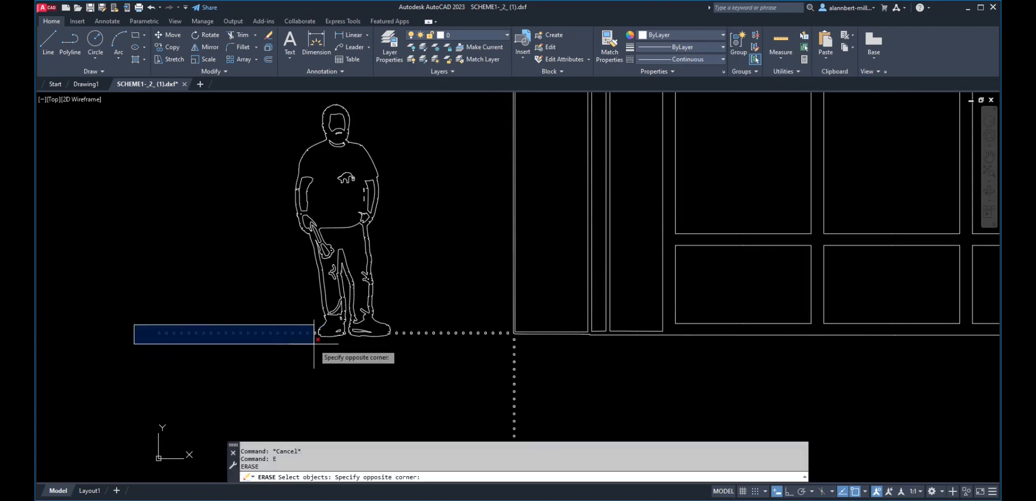
{"action": "left_click", "coordinate": [317, 350]}
{"action": "scroll", "coordinate": [399, 349], "scroll_direction": "up", "scroll_amount": 4}
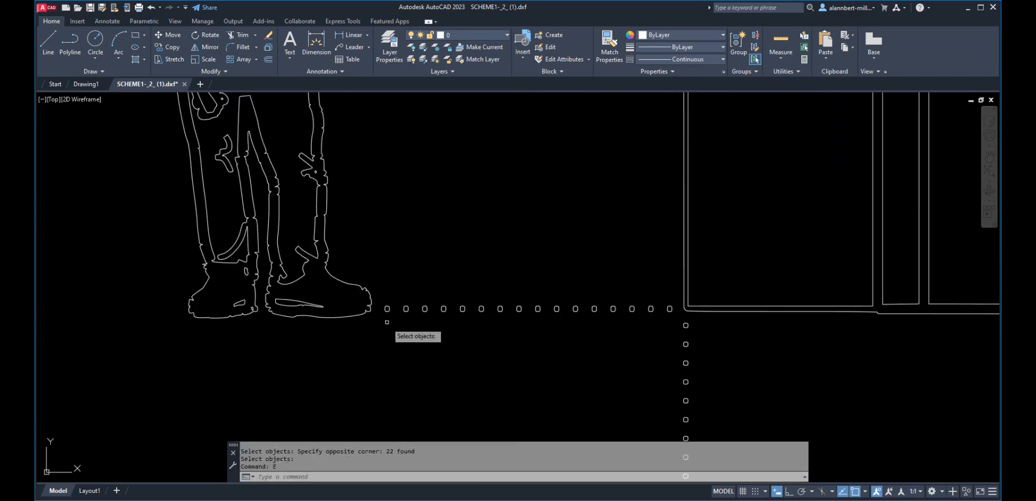
{"action": "key", "text": "Return"}
- Erase the row of axis dots between the standing figure's feet and the building
{"action": "type", "text": "e"}
{"action": "key", "text": "Return"}
{"action": "left_click", "coordinate": [381, 298]}
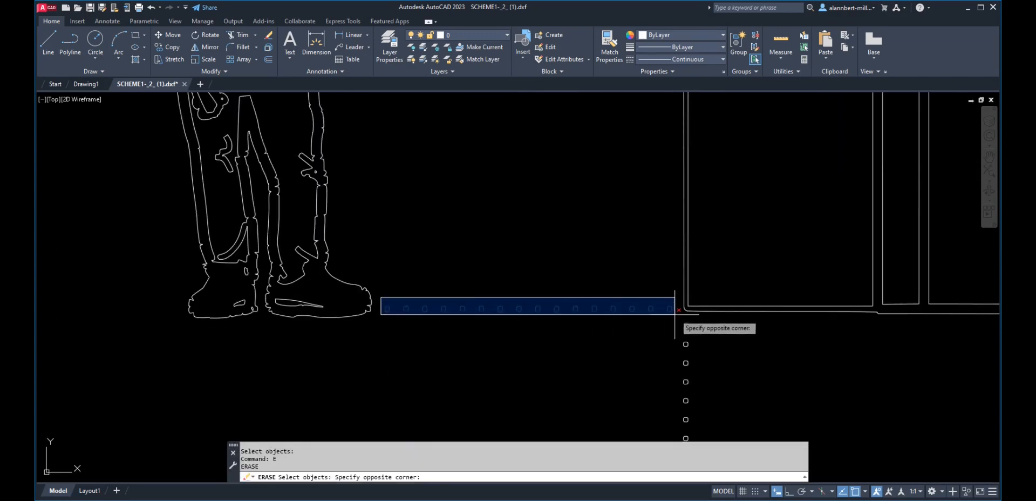
{"action": "left_click", "coordinate": [676, 313]}
{"action": "scroll", "coordinate": [685, 331], "scroll_direction": "down", "scroll_amount": 5}
{"action": "scroll", "coordinate": [654, 282], "scroll_direction": "up", "scroll_amount": 2}
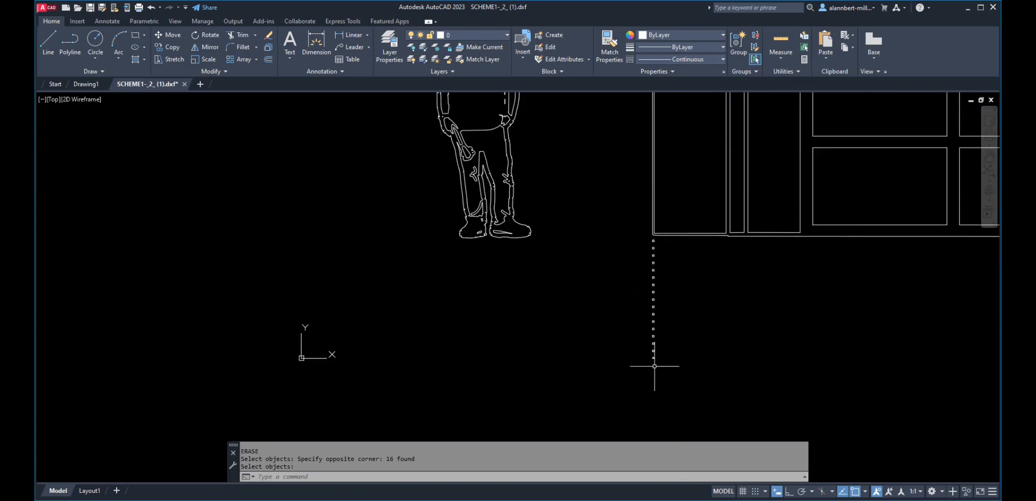
{"action": "key", "text": "Return"}
- Erase the vertical column of axis dots below the ground line at the building's corner
{"action": "type", "text": "e"}
{"action": "key", "text": "Return"}
{"action": "left_click", "coordinate": [640, 371]}
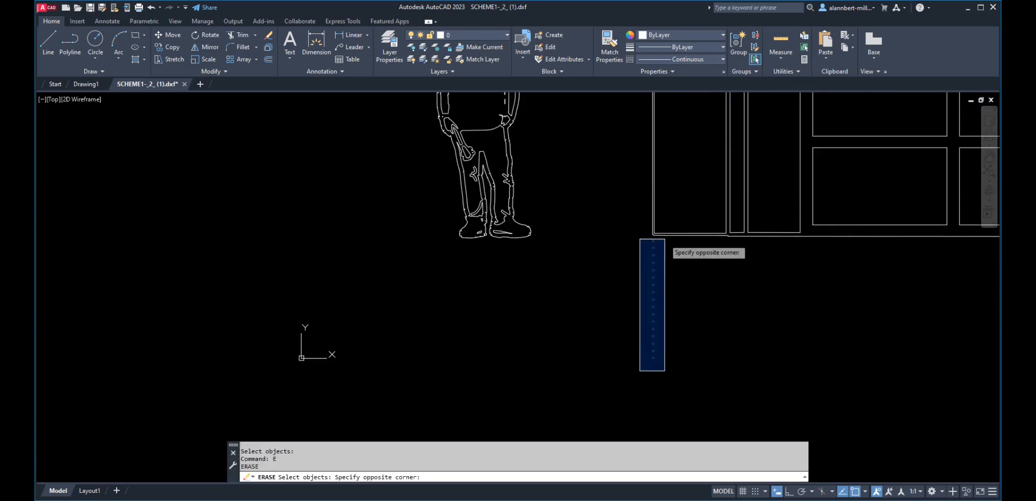
{"action": "left_click", "coordinate": [665, 240]}
{"action": "scroll", "coordinate": [665, 240], "scroll_direction": "down", "scroll_amount": 5}
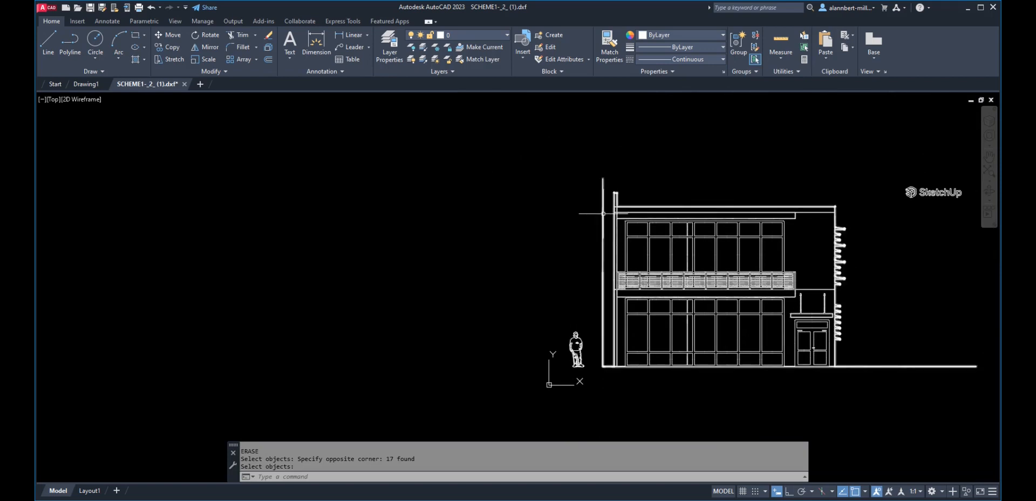
{"action": "key", "text": "Return"}
- Explode the polyline that joins the vertical axis line, building outline and ground line
{"action": "left_click", "coordinate": [604, 213]}
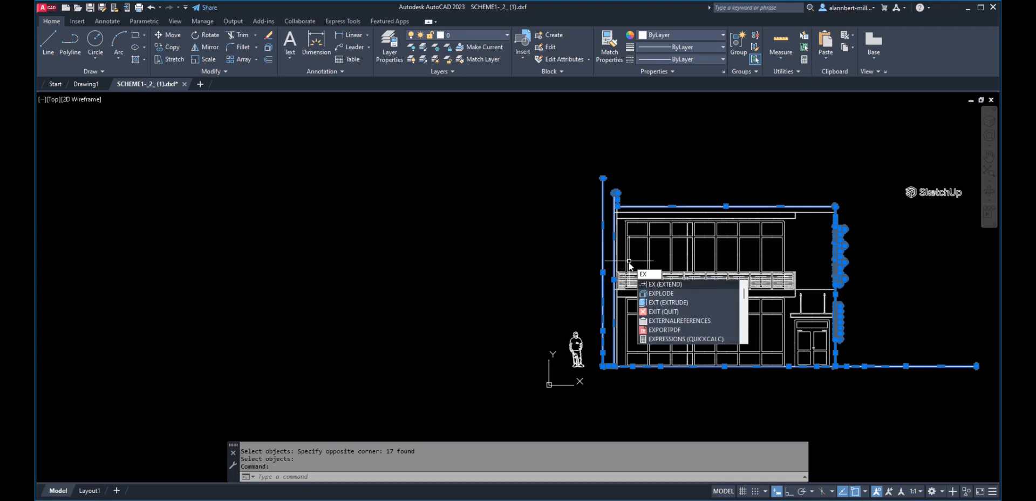
{"action": "left_click", "coordinate": [674, 292]}
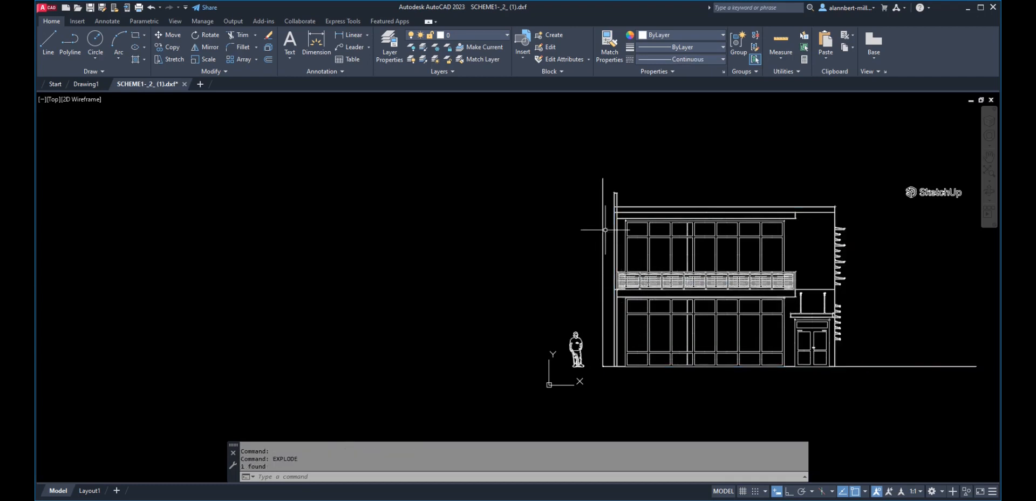
{"action": "left_click", "coordinate": [610, 170]}
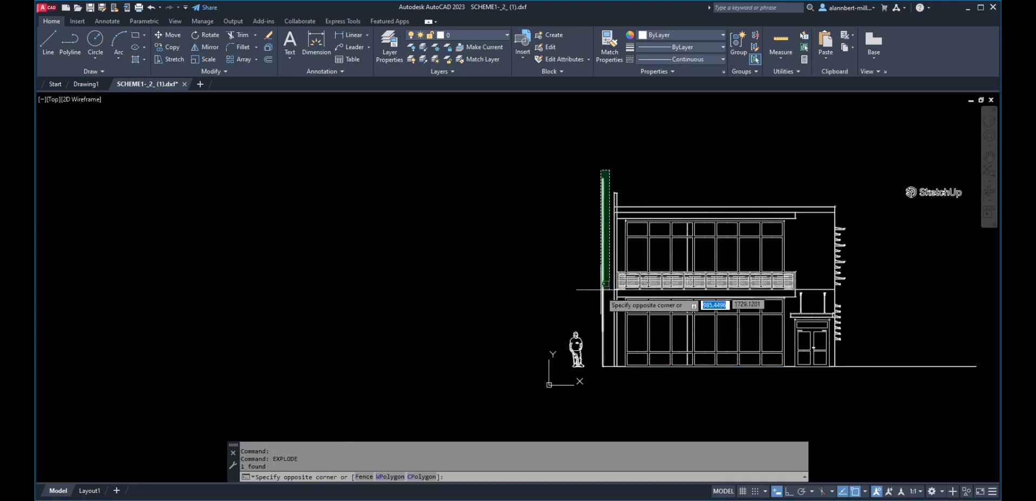
{"action": "left_click", "coordinate": [603, 356]}
{"action": "key", "text": "Return"}
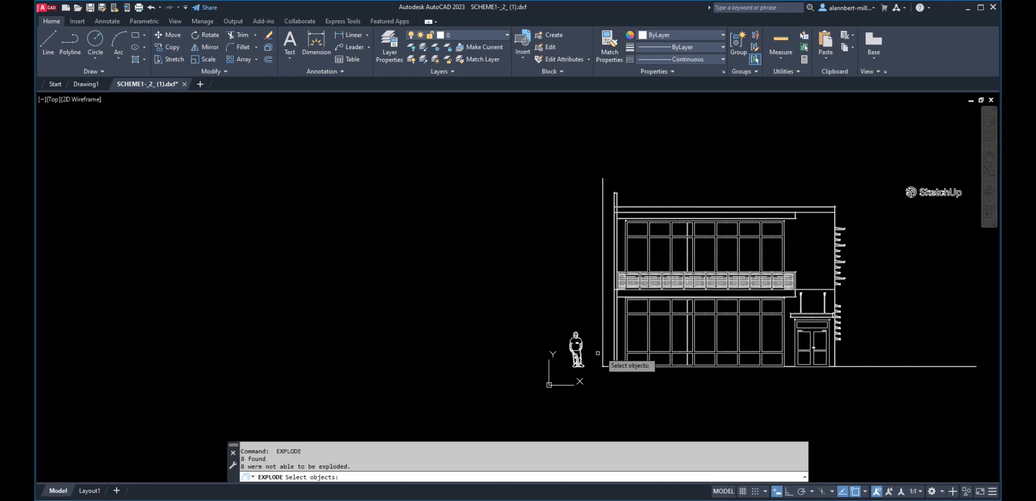
{"action": "key", "text": "Escape"}
- Erase the vertical axis line segments standing between the figure and the building
{"action": "type", "text": "e"}
{"action": "key", "text": "Return"}
{"action": "left_click", "coordinate": [610, 359]}
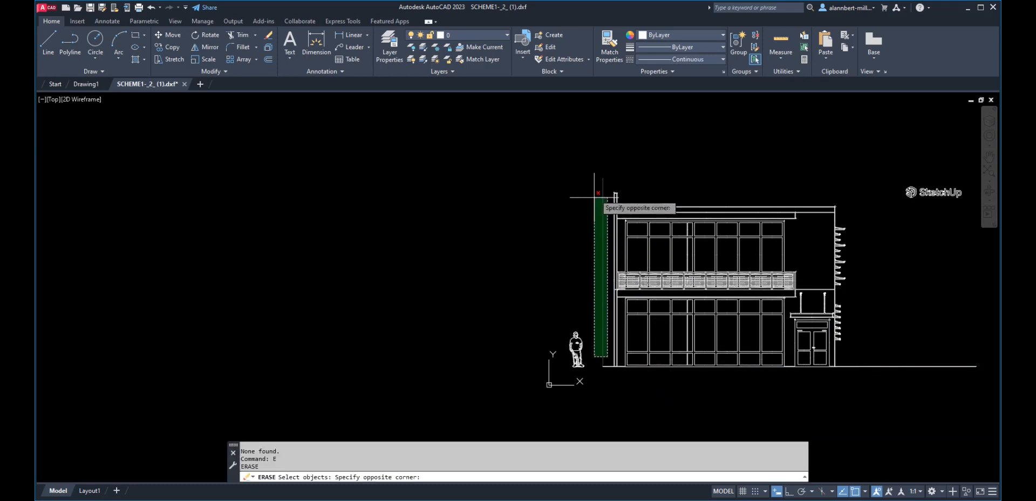
{"action": "left_click", "coordinate": [597, 166]}
{"action": "key", "text": "Return"}
{"action": "scroll", "coordinate": [606, 370], "scroll_direction": "up", "scroll_amount": 5}
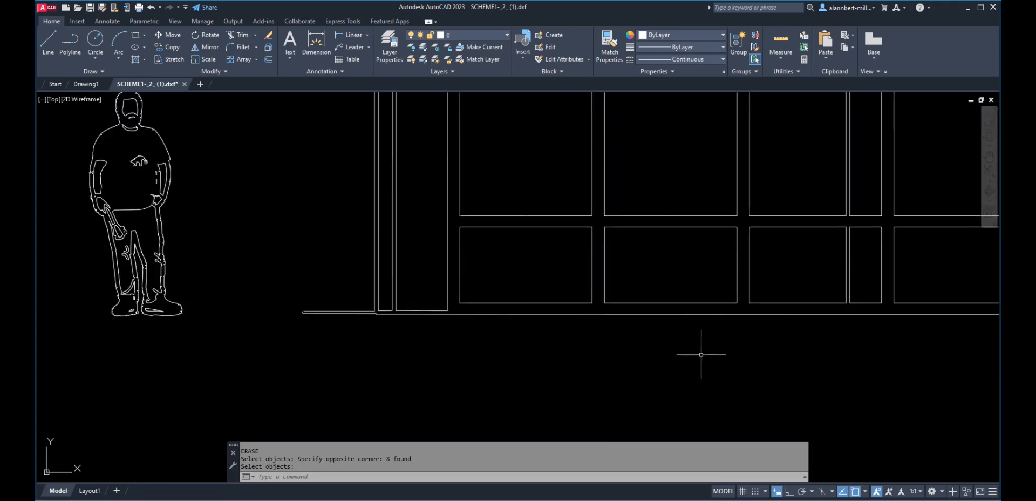
- Erase the SketchUp watermark text and logo above and to the right of the building
{"action": "scroll", "coordinate": [698, 352], "scroll_direction": "down", "scroll_amount": 3}
{"action": "middle_click_drag", "start_coordinate": [695, 347], "coordinate": [430, 365]}
{"action": "scroll", "coordinate": [736, 347], "scroll_direction": "up", "scroll_amount": 2}
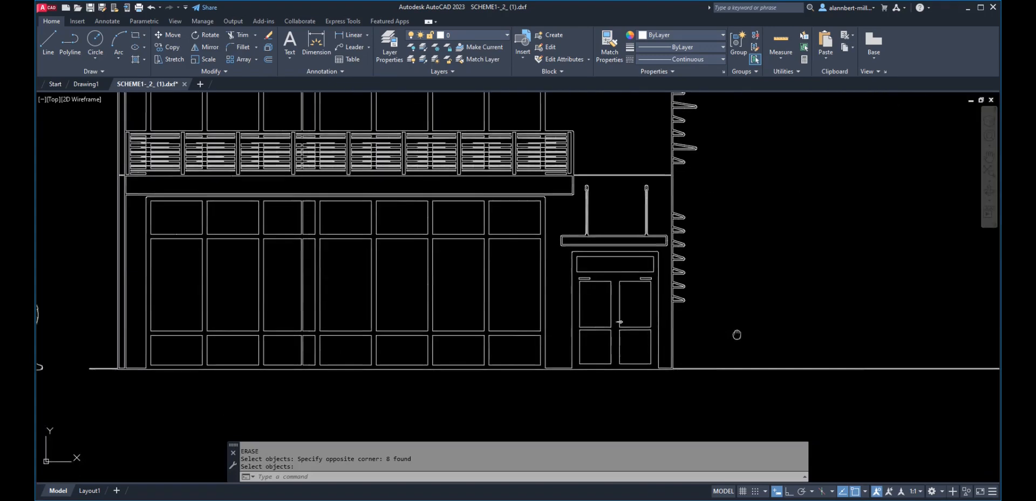
{"action": "middle_click_drag", "start_coordinate": [736, 336], "coordinate": [808, 321]}
{"action": "scroll", "coordinate": [580, 310], "scroll_direction": "down", "scroll_amount": 4}
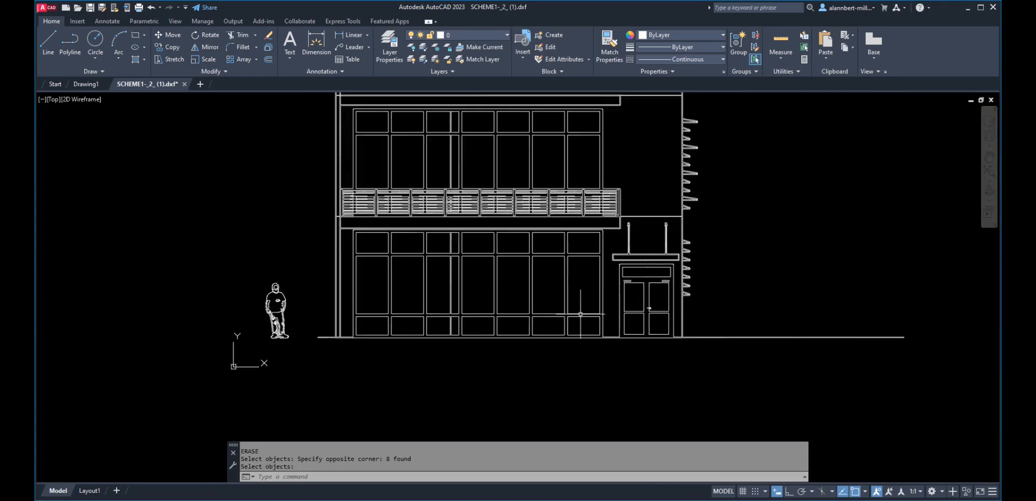
{"action": "type", "text": "E"}
{"action": "key", "text": "Return"}
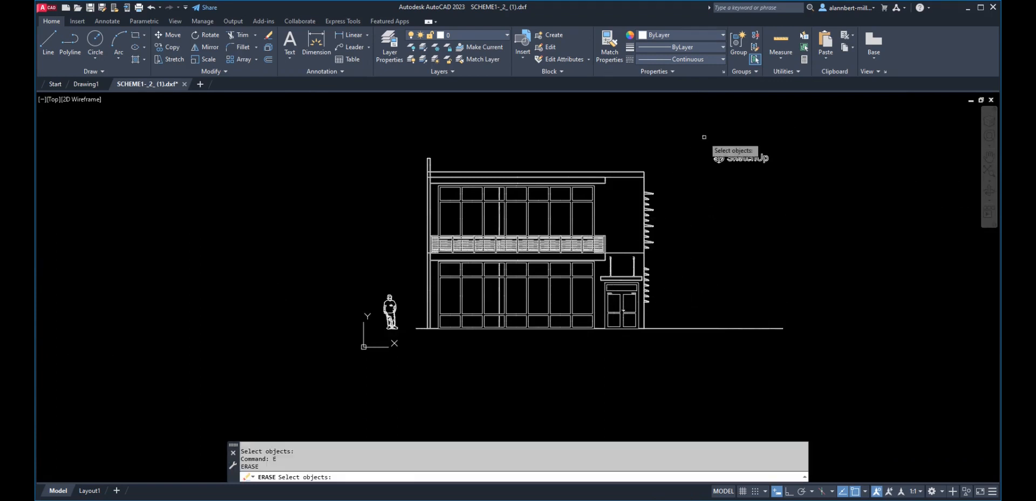
{"action": "left_click", "coordinate": [705, 137]}
{"action": "left_click", "coordinate": [778, 177]}
{"action": "key", "text": "Return"}
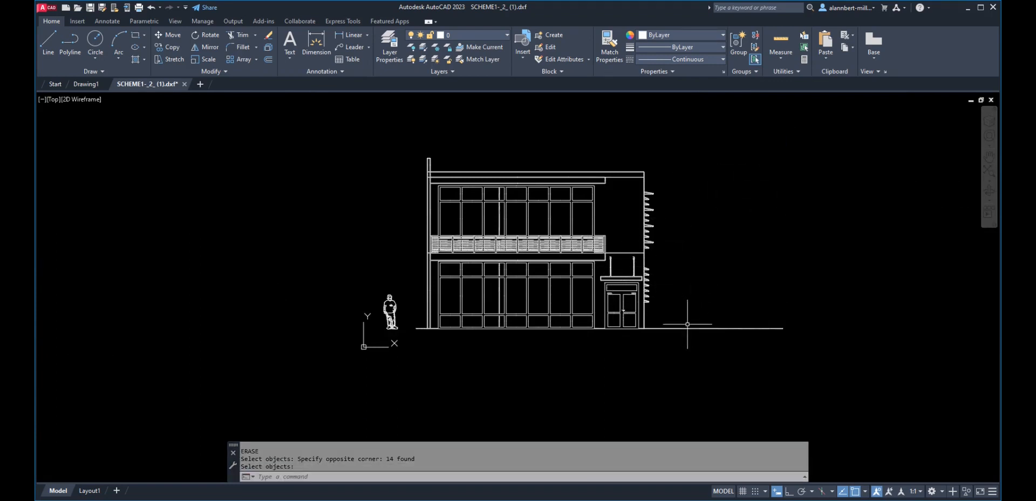
- Draw a short vertical cutting line across the ground line, just to the right of the building
{"action": "scroll", "coordinate": [688, 331], "scroll_direction": "up", "scroll_amount": 6}
{"action": "scroll", "coordinate": [560, 323], "scroll_direction": "down", "scroll_amount": 6}
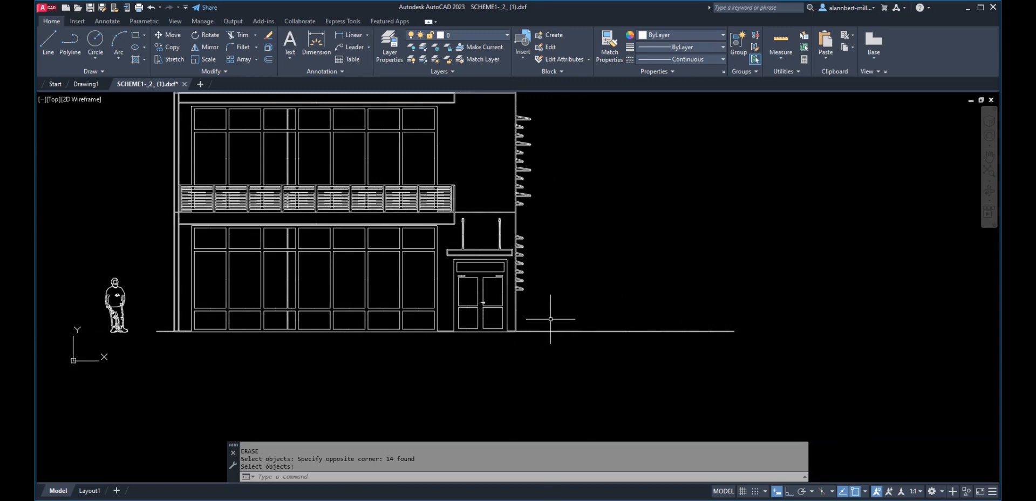
{"action": "type", "text": "l"}
{"action": "key", "text": "Return"}
{"action": "left_click", "coordinate": [549, 344]}
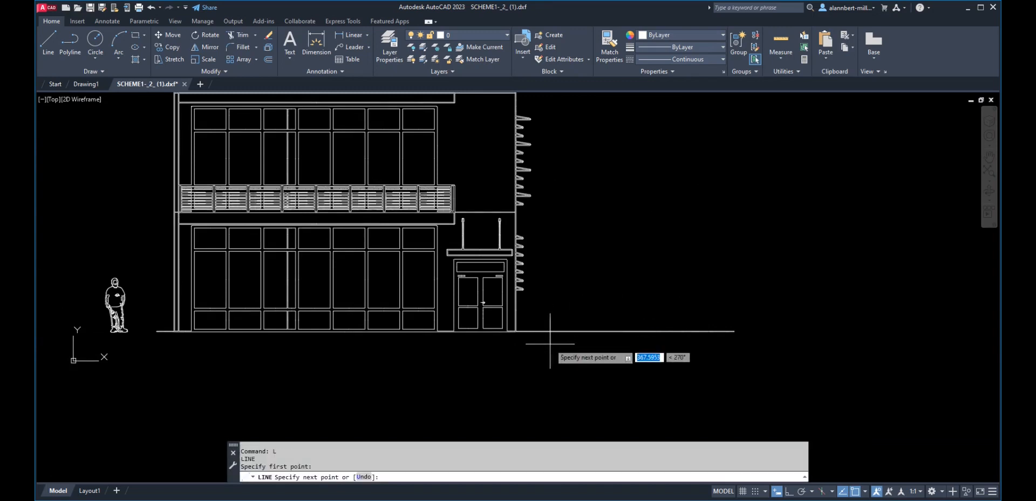
{"action": "key", "text": "Escape"}
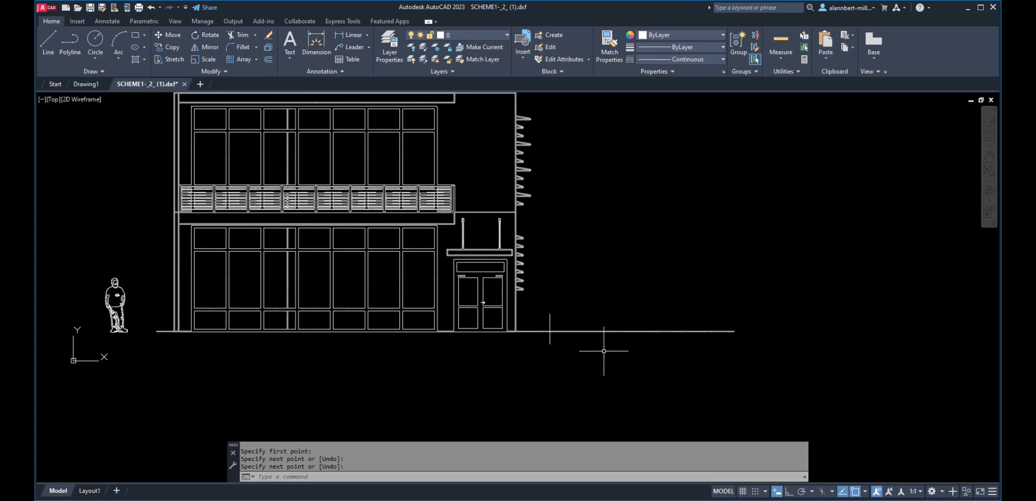
- Trim the ground line on the outer side of the short vertical cutting line
{"action": "type", "text": "tr"}
{"action": "key", "text": "Return"}
{"action": "left_click", "coordinate": [558, 330]}
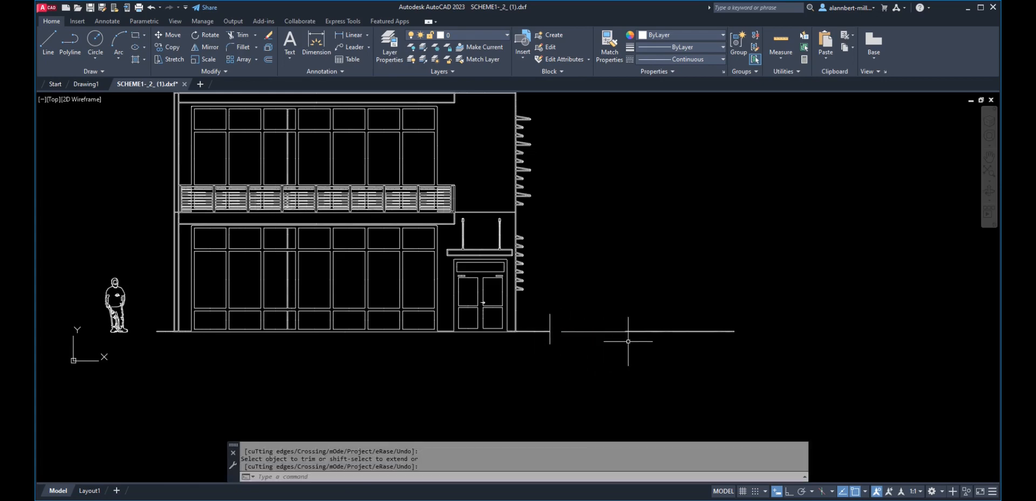
{"action": "key", "text": "Escape"}
- Erase the leftover ground line pieces beyond the cutting line, along with the cutting line itself
{"action": "type", "text": "e"}
{"action": "key", "text": "Return"}
{"action": "left_click", "coordinate": [745, 317]}
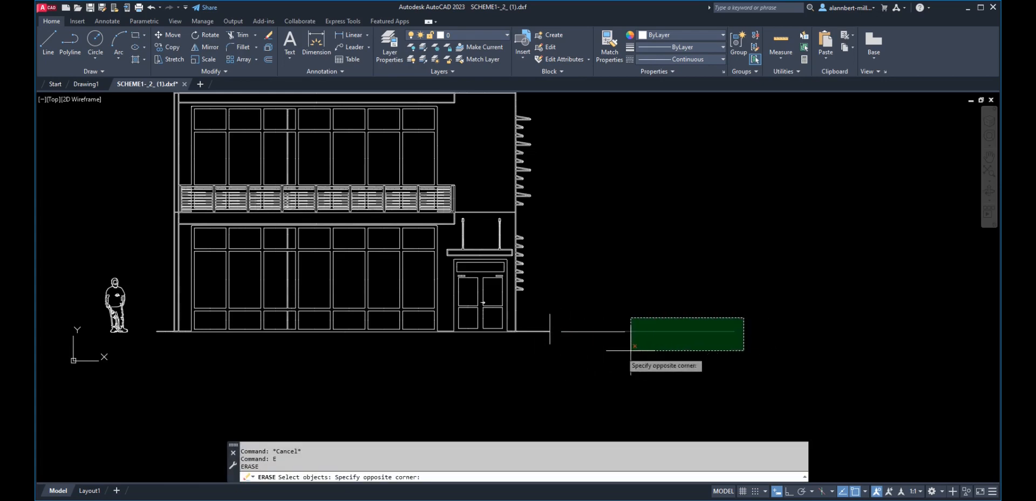
{"action": "left_click", "coordinate": [567, 376]}
{"action": "key", "text": "Return"}
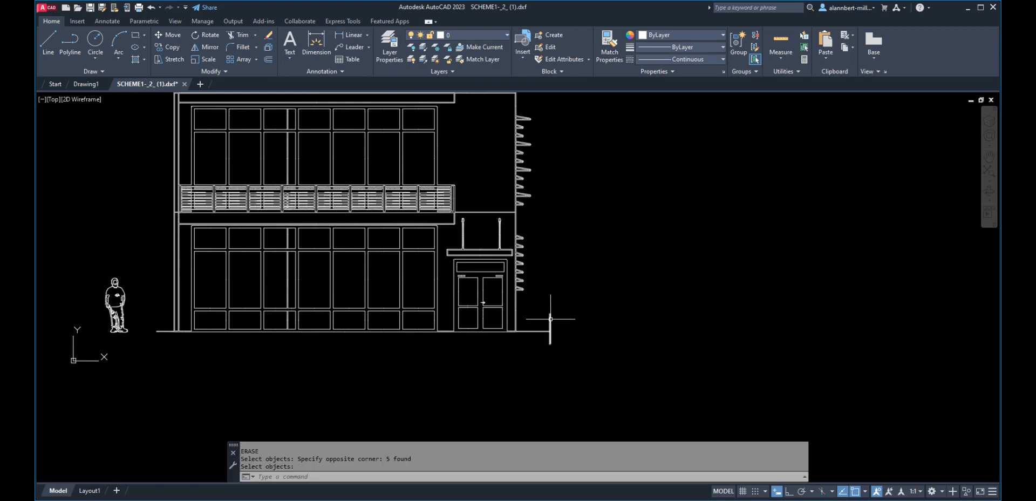
{"action": "left_click", "coordinate": [550, 321]}
{"action": "key", "text": "Delete"}
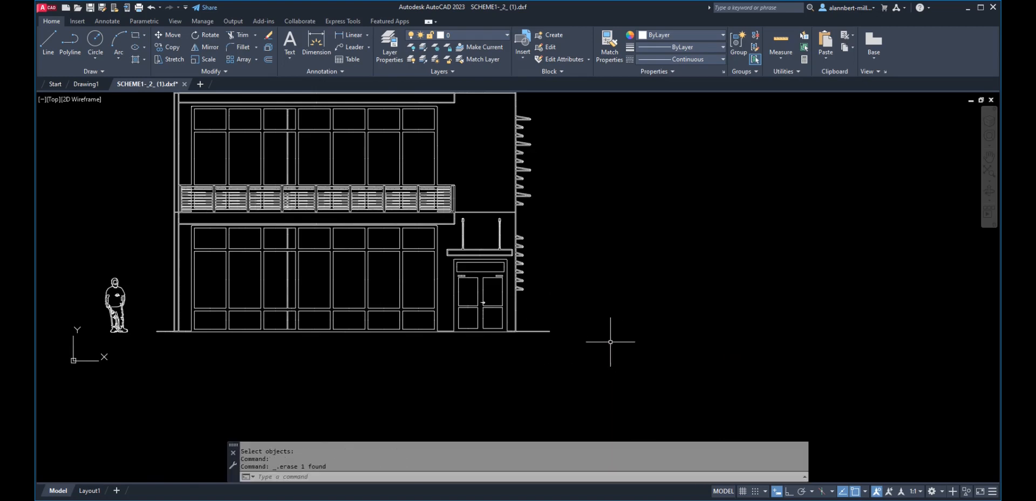
- Create a new layer named pen1 and set its color to red
{"action": "scroll", "coordinate": [615, 351], "scroll_direction": "down", "scroll_amount": 4}
{"action": "mouse_move", "coordinate": [612, 346]}
{"action": "middle_mouse_down"}
{"action": "mouse_move", "coordinate": [673, 358]}
{"action": "mouse_move", "coordinate": [700, 350]}
{"action": "middle_mouse_up"}
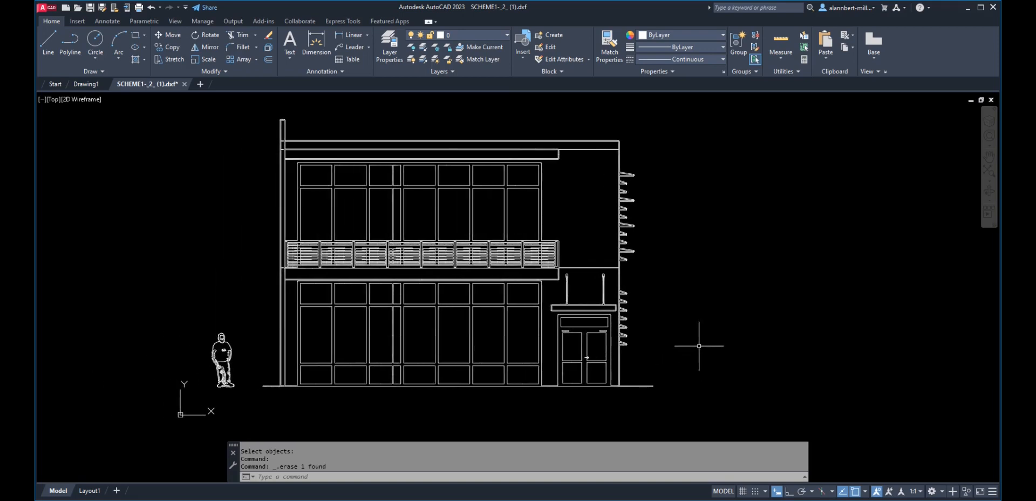
{"action": "left_click", "coordinate": [399, 49]}
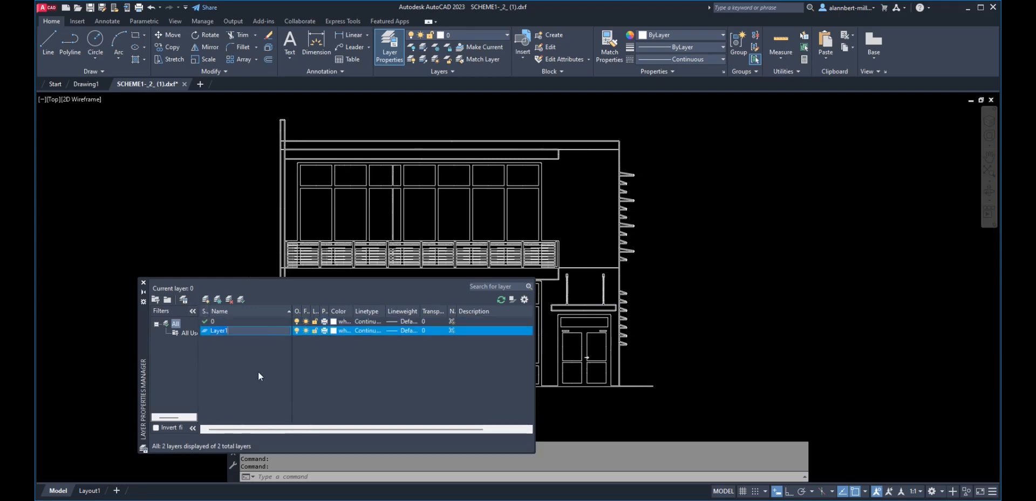
{"action": "type", "text": "pen1"}
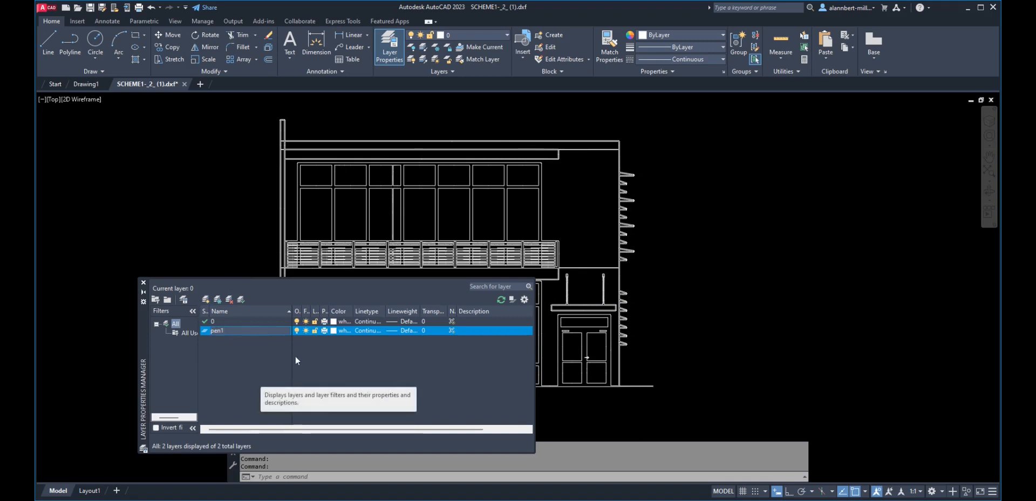
{"action": "left_click", "coordinate": [334, 329]}
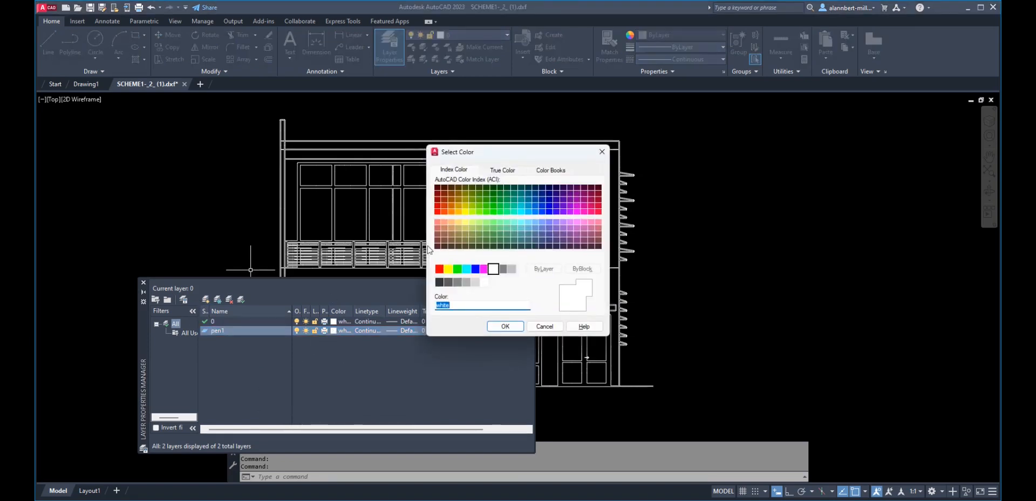
{"action": "left_click", "coordinate": [439, 269]}
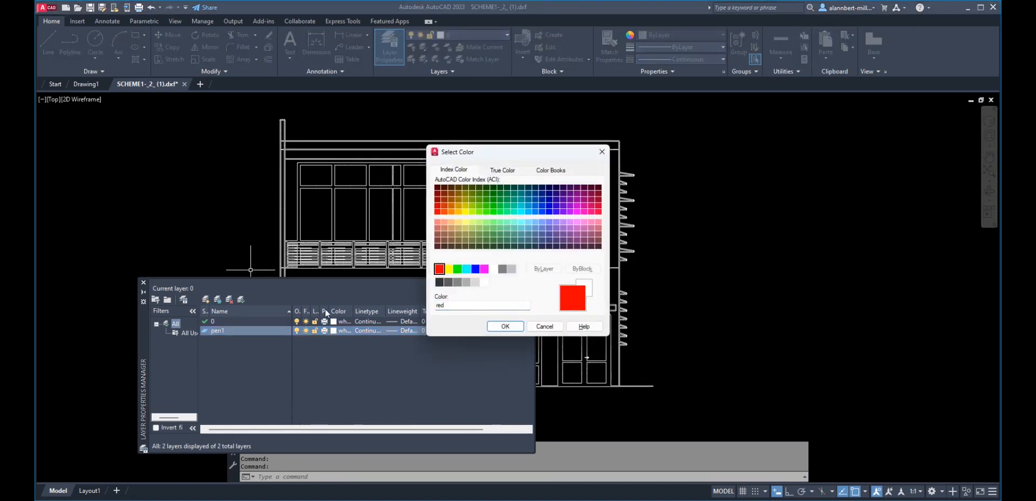
{"action": "left_click", "coordinate": [510, 330]}
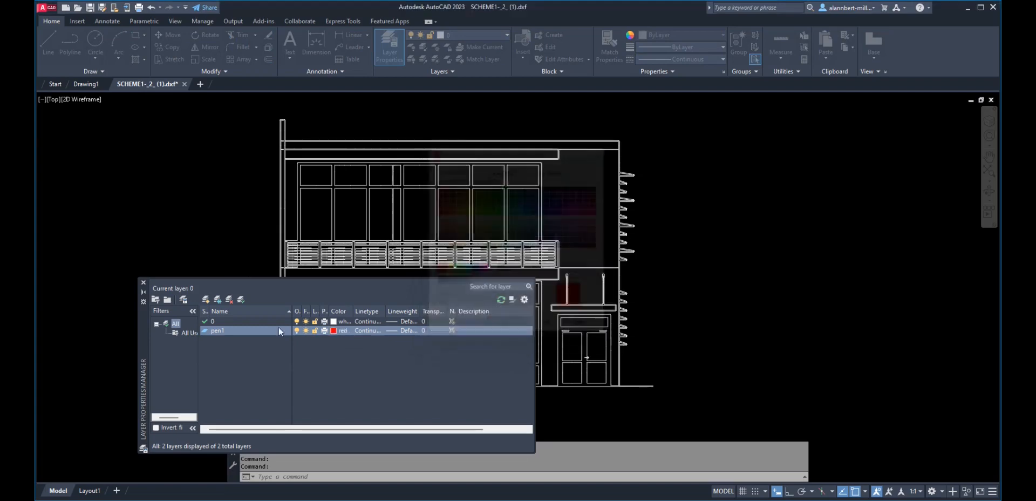
- Create a new layer named pen4 and set its color to cyan
{"action": "left_click", "coordinate": [206, 301]}
{"action": "type", "text": "pen4"}
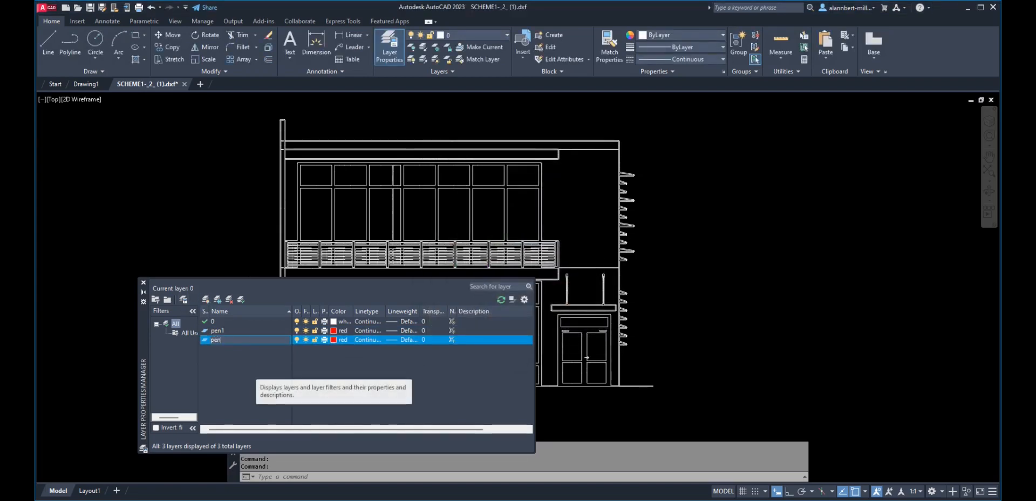
{"action": "left_click", "coordinate": [334, 340]}
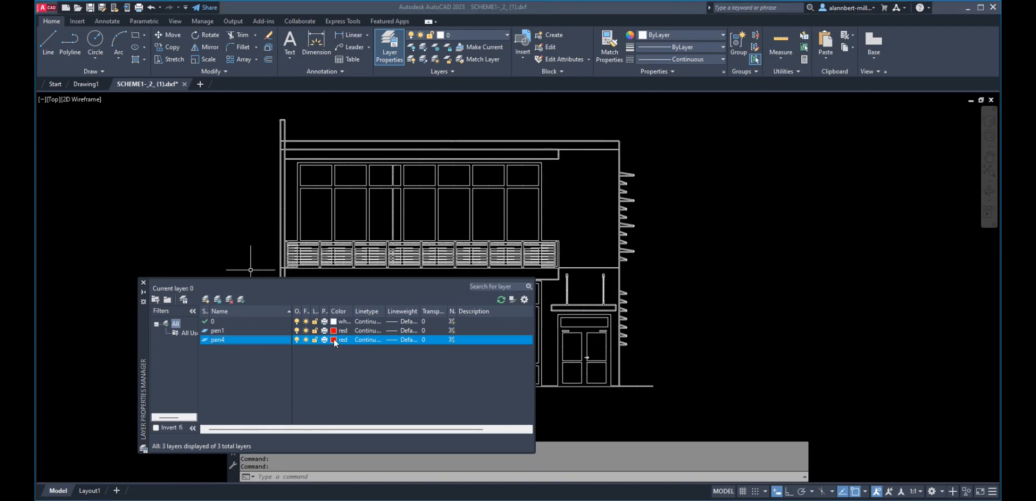
{"action": "left_click", "coordinate": [467, 270]}
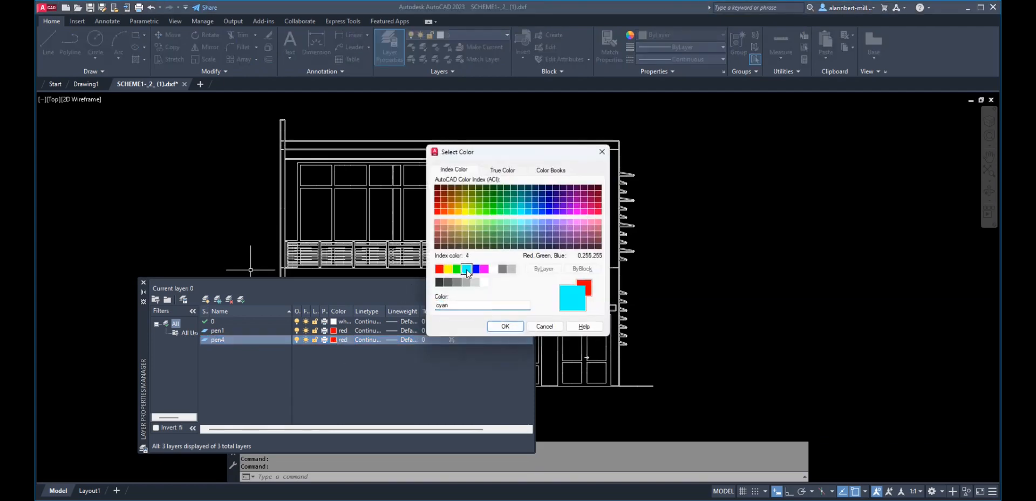
{"action": "left_click", "coordinate": [505, 326]}
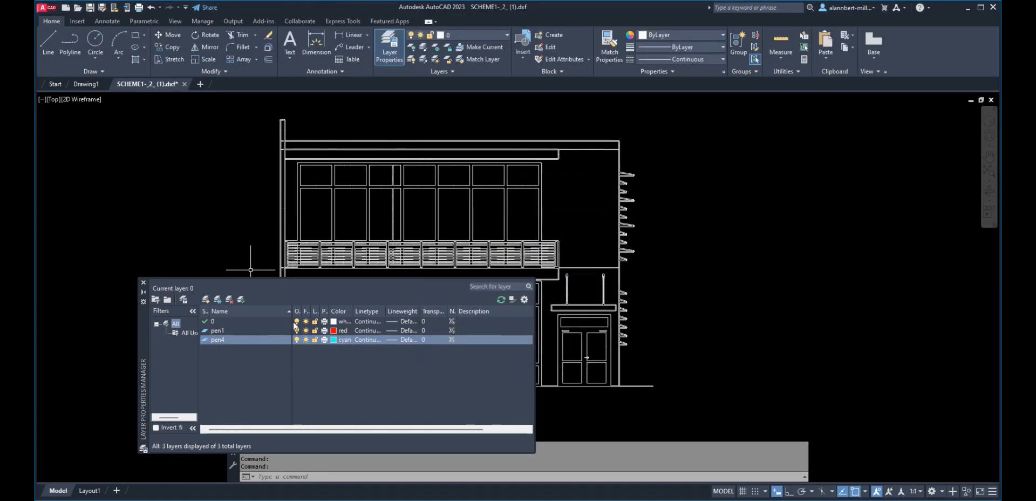
- Create a new layer named pen6 with the color magenta, and close the layer manager
{"action": "left_click", "coordinate": [206, 299]}
{"action": "type", "text": "pen6"}
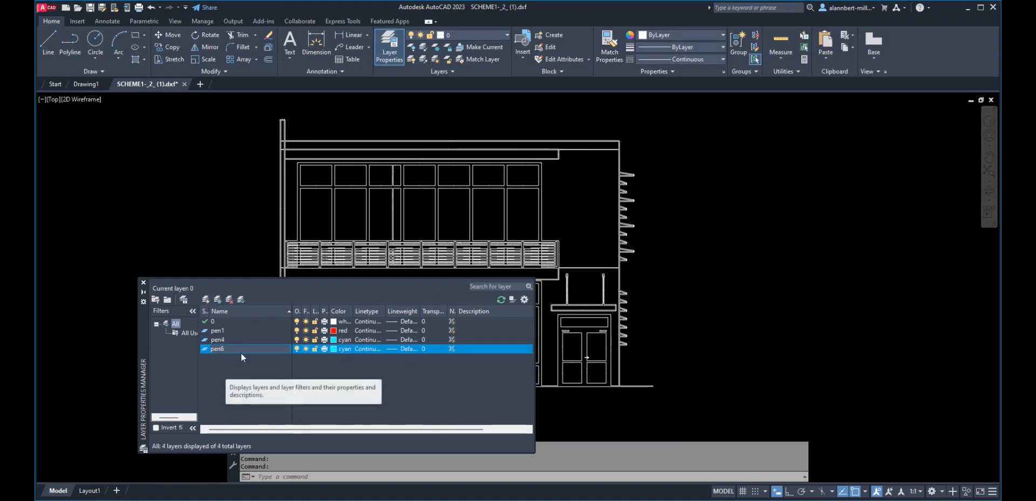
{"action": "left_click", "coordinate": [335, 349]}
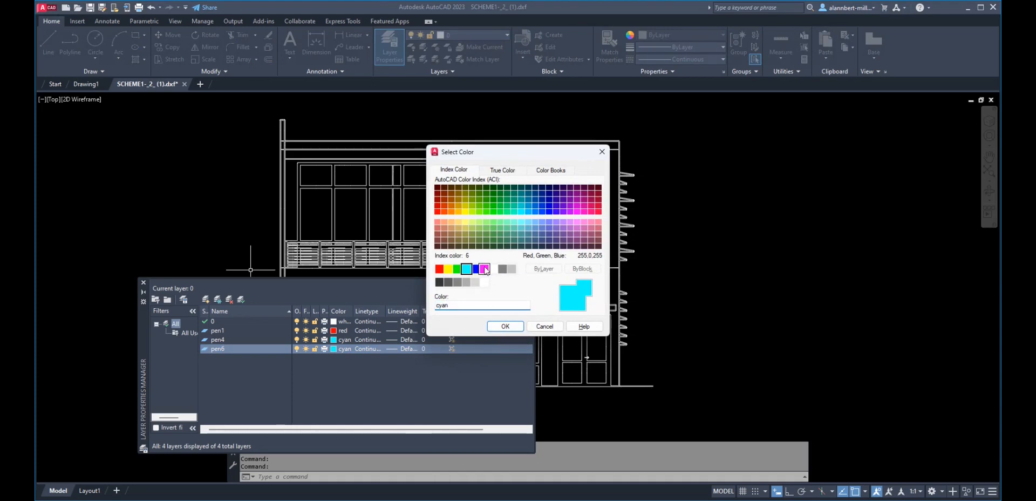
{"action": "left_click", "coordinate": [485, 269]}
{"action": "left_click", "coordinate": [505, 326]}
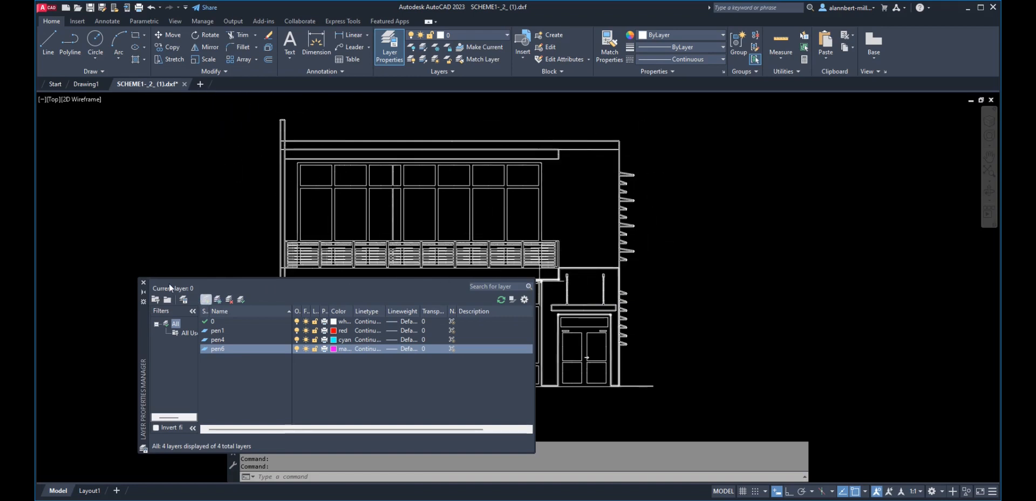
{"action": "left_click", "coordinate": [144, 283]}
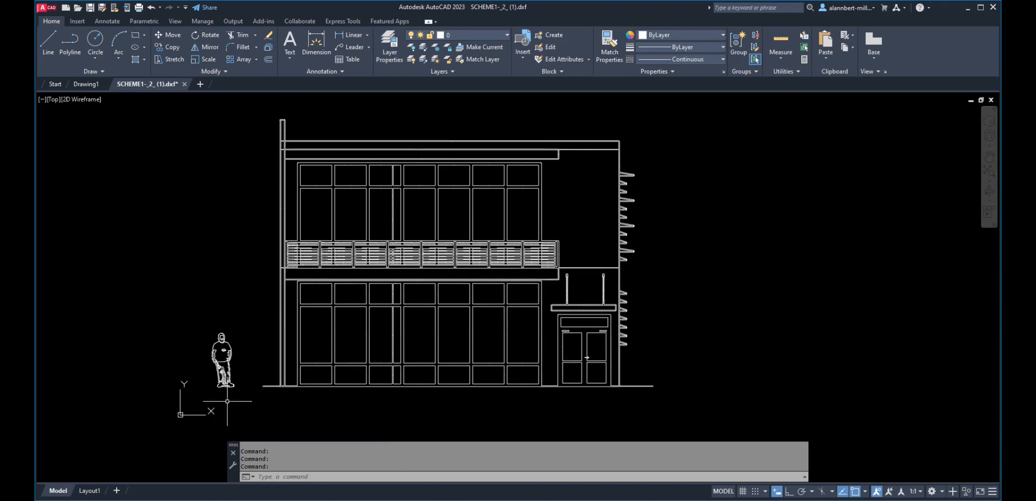
- Assign the whole elevation, including the standing figure, to layer pen1, keeping the layer color red
{"action": "left_click", "coordinate": [198, 398]}
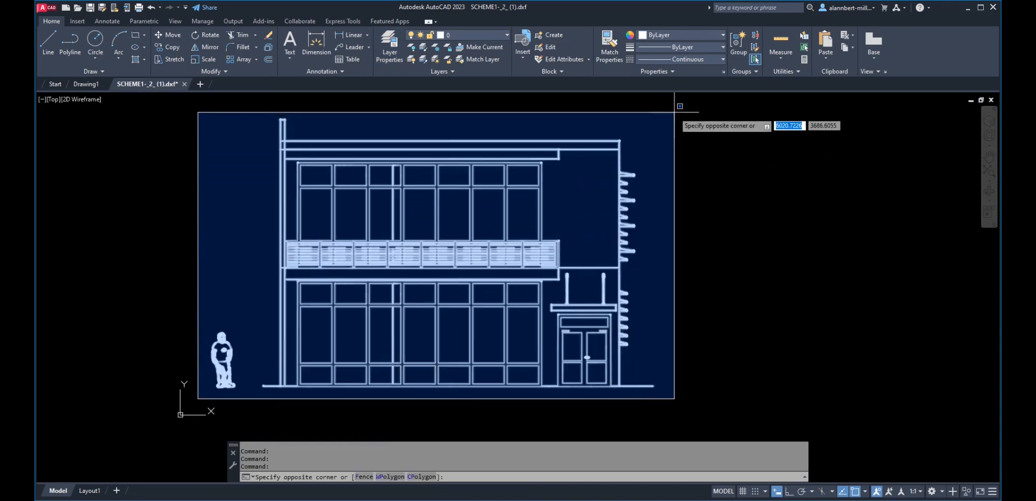
{"action": "left_click", "coordinate": [675, 110]}
{"action": "left_click", "coordinate": [449, 37]}
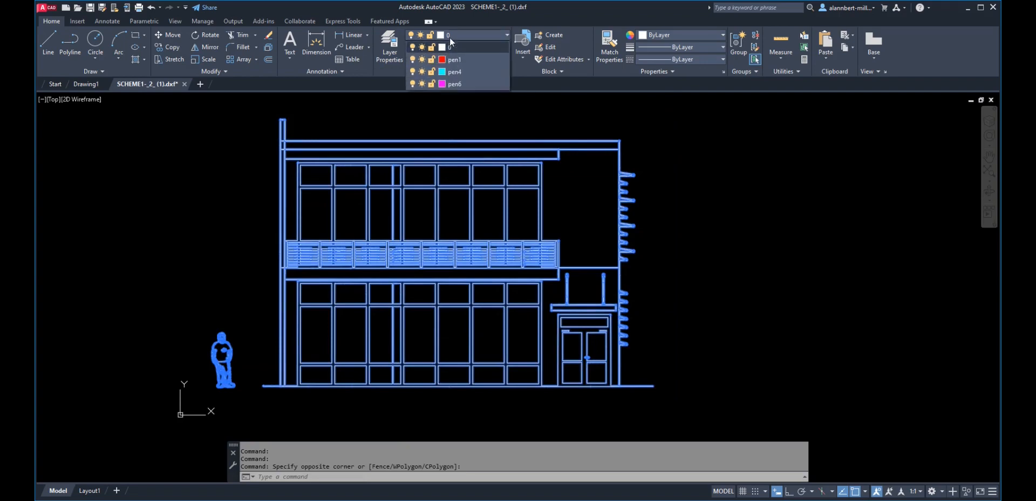
{"action": "left_click", "coordinate": [443, 58]}
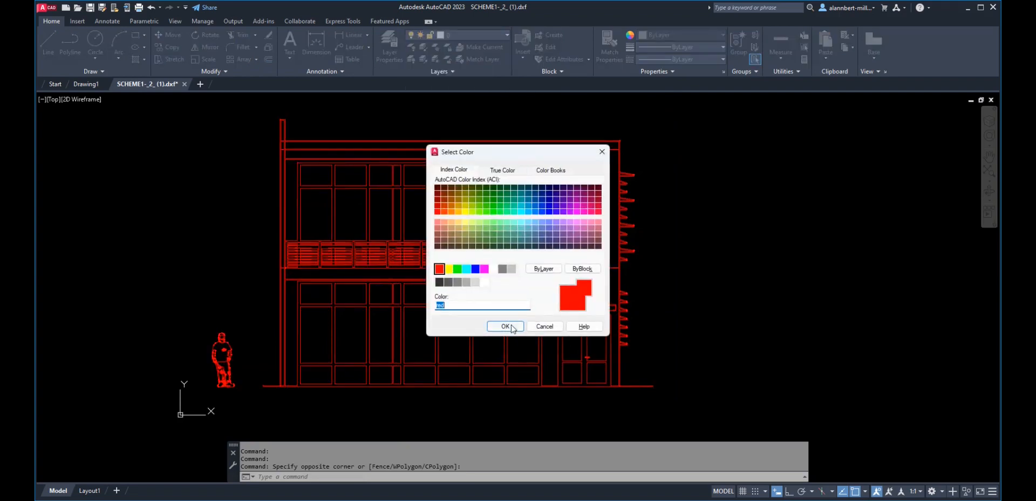
{"action": "left_click", "coordinate": [511, 326]}
{"action": "key", "text": "Escape"}
{"action": "key", "text": "Escape"}
{"action": "key", "text": "Escape"}
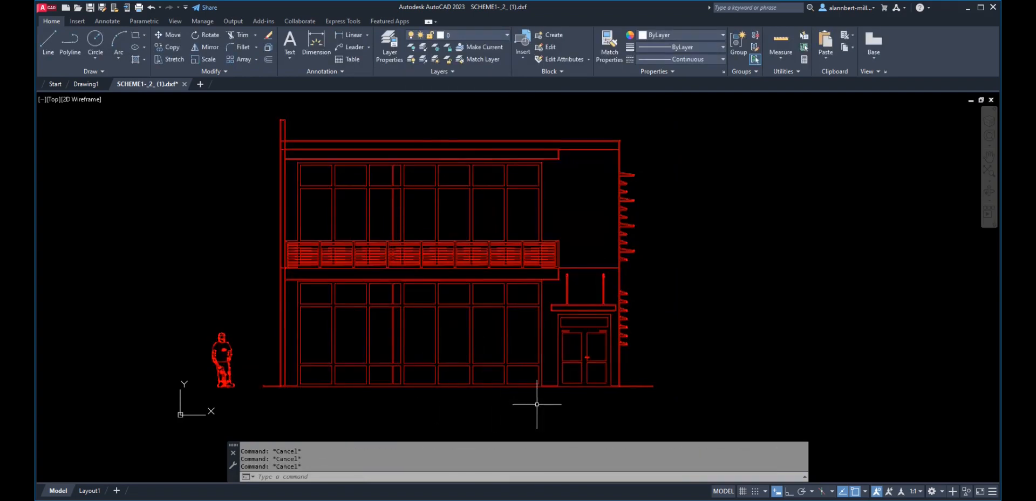
- Turn Ortho on and stretch the lower end of the outer right wall line straight down below the ground line
{"action": "scroll", "coordinate": [537, 404], "scroll_direction": "down", "scroll_amount": 3}
{"action": "scroll", "coordinate": [540, 399], "scroll_direction": "up", "scroll_amount": 6}
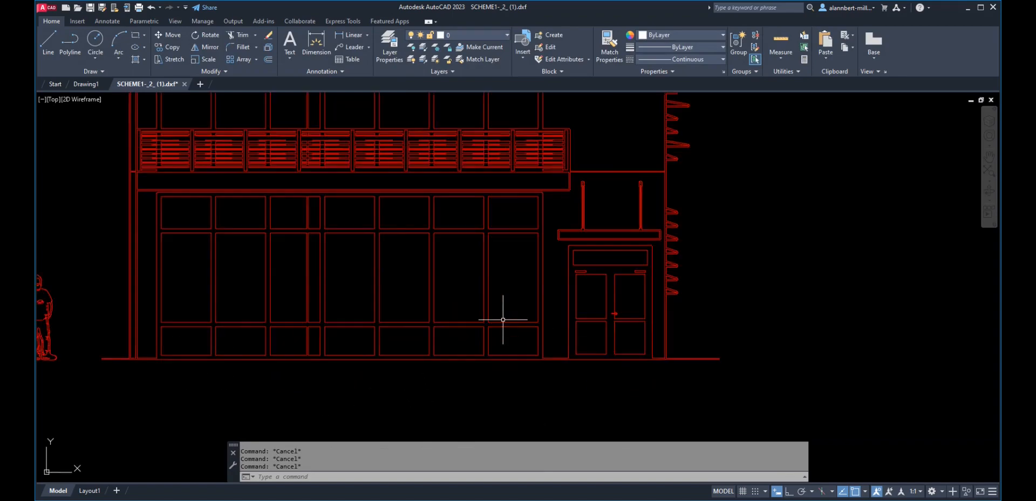
{"action": "scroll", "coordinate": [725, 276], "scroll_direction": "up", "scroll_amount": 2}
{"action": "scroll", "coordinate": [724, 276], "scroll_direction": "down", "scroll_amount": 2}
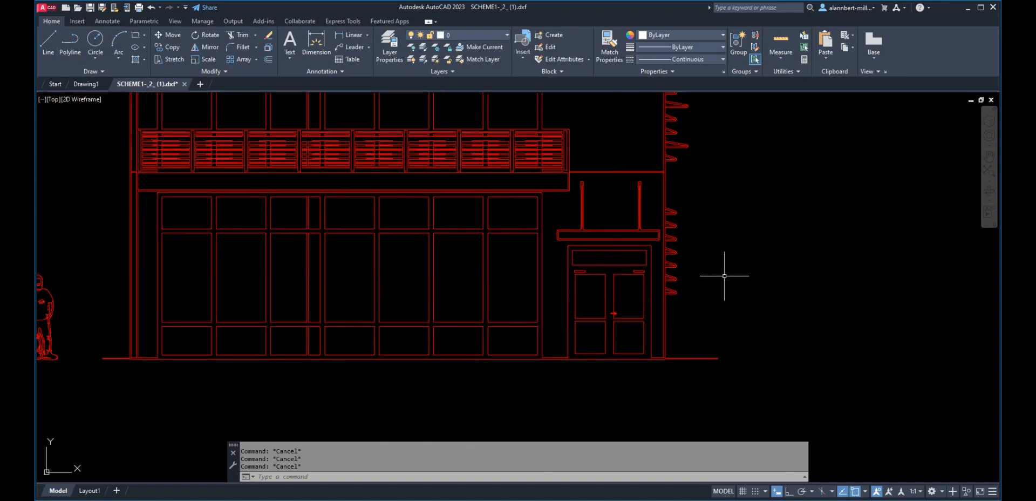
{"action": "scroll", "coordinate": [634, 357], "scroll_direction": "up", "scroll_amount": 4}
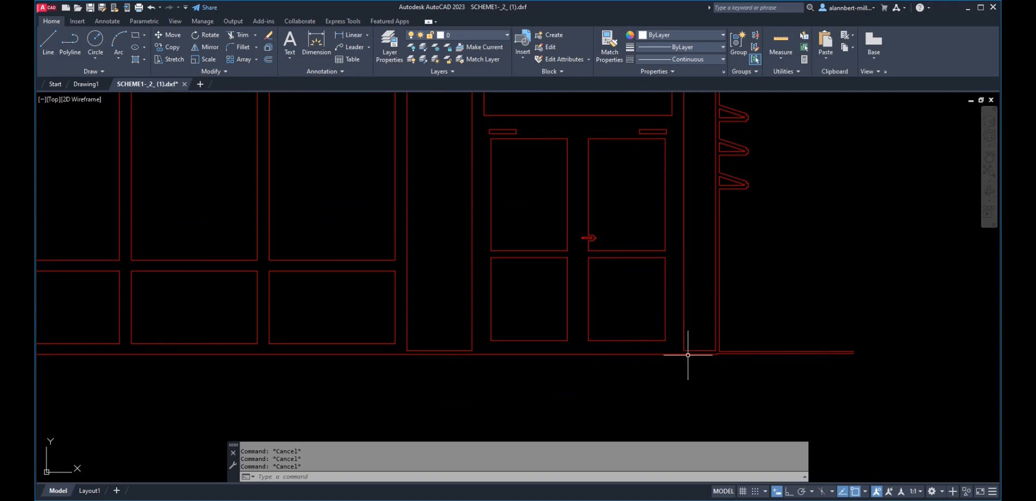
{"action": "left_click", "coordinate": [720, 315]}
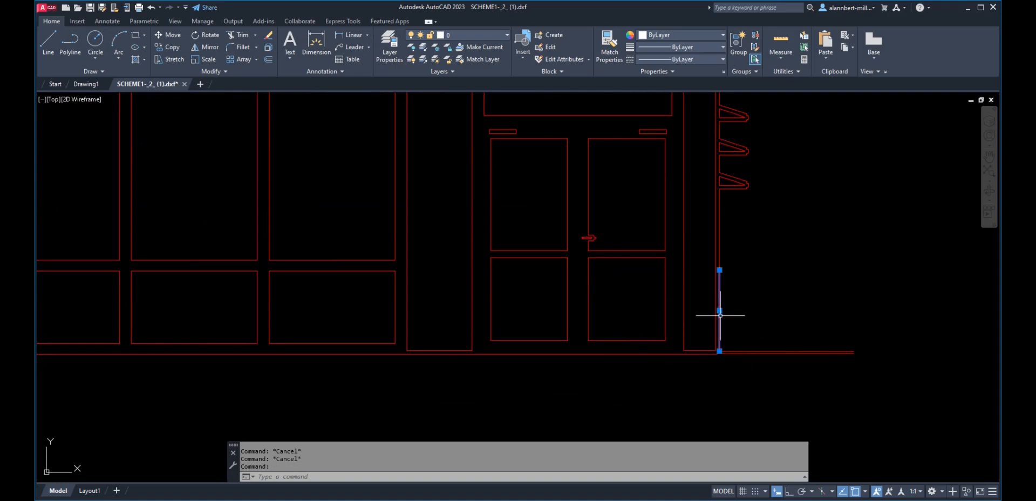
{"action": "scroll", "coordinate": [712, 377], "scroll_direction": "down", "scroll_amount": 6}
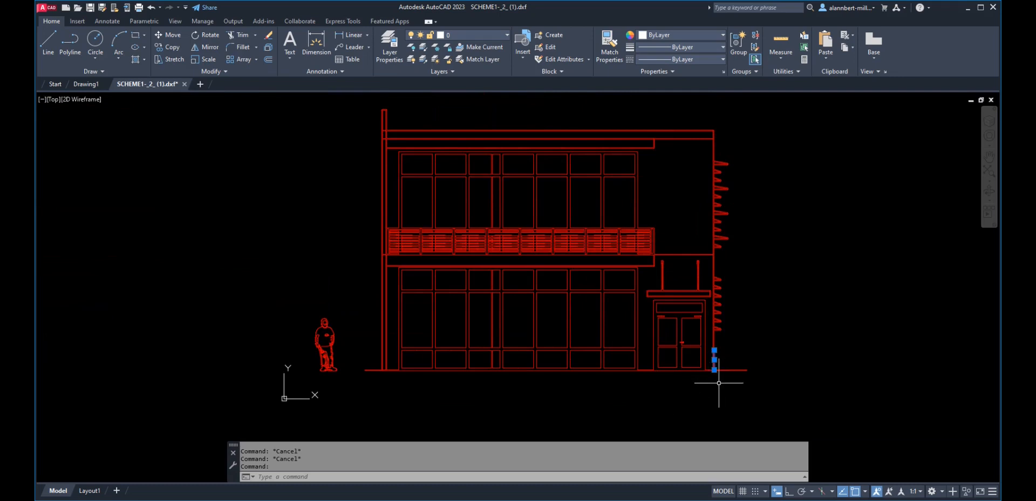
{"action": "left_click", "coordinate": [715, 370]}
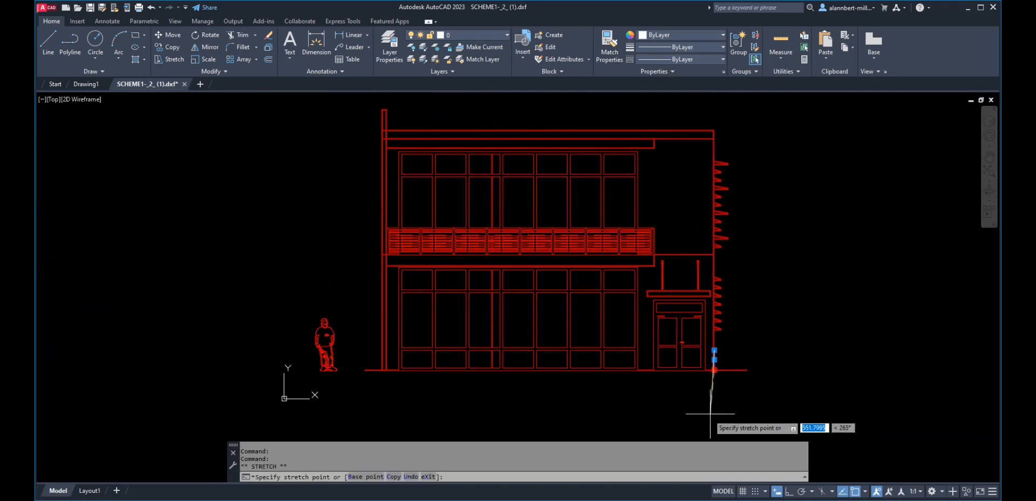
{"action": "left_click", "coordinate": [788, 492]}
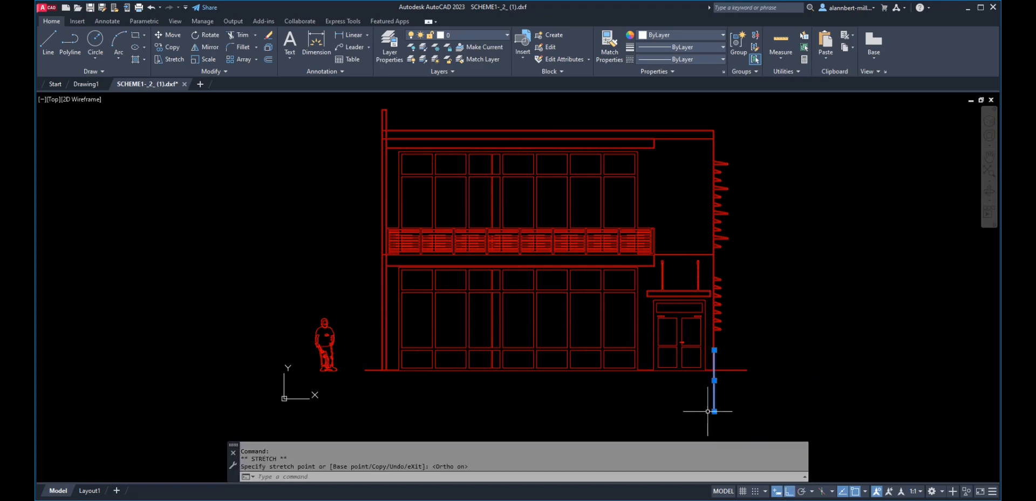
{"action": "key", "text": "Escape"}
{"action": "key", "text": "Escape"}
- Stretch the lower end of the outer left wall line straight down below the ground line
{"action": "scroll", "coordinate": [387, 390], "scroll_direction": "up", "scroll_amount": 8}
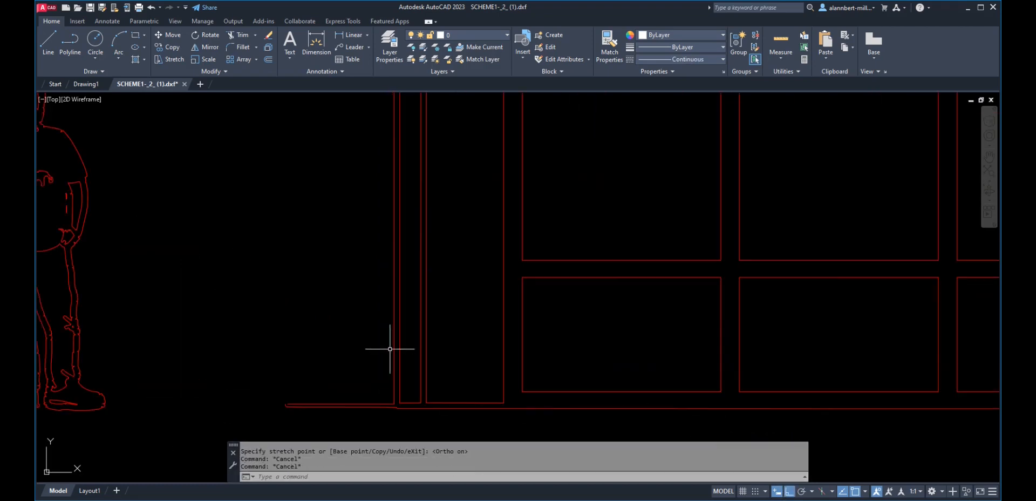
{"action": "left_click", "coordinate": [394, 346]}
{"action": "scroll", "coordinate": [398, 352], "scroll_direction": "down", "scroll_amount": 8}
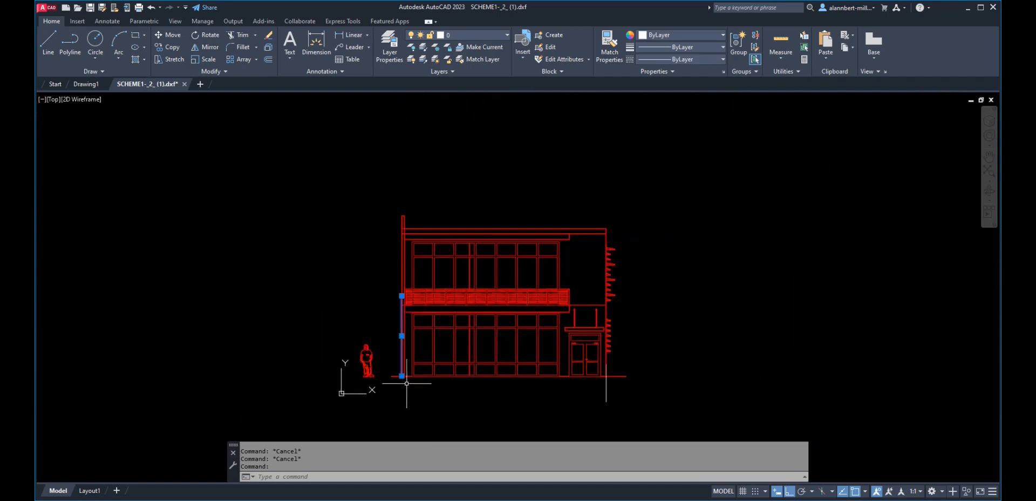
{"action": "left_click", "coordinate": [401, 376]}
{"action": "left_click", "coordinate": [401, 403]}
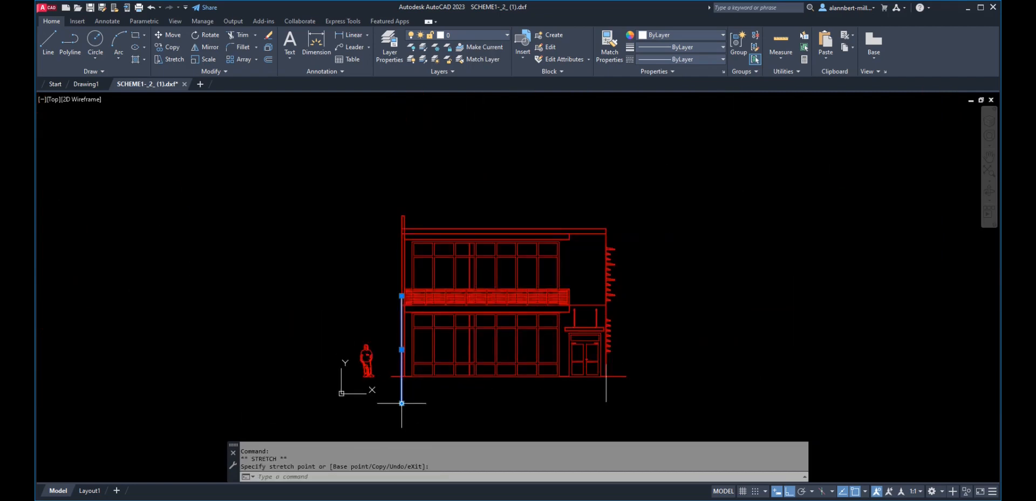
{"action": "key", "text": "Escape"}
{"action": "key", "text": "Escape"}
{"action": "key", "text": "Escape"}
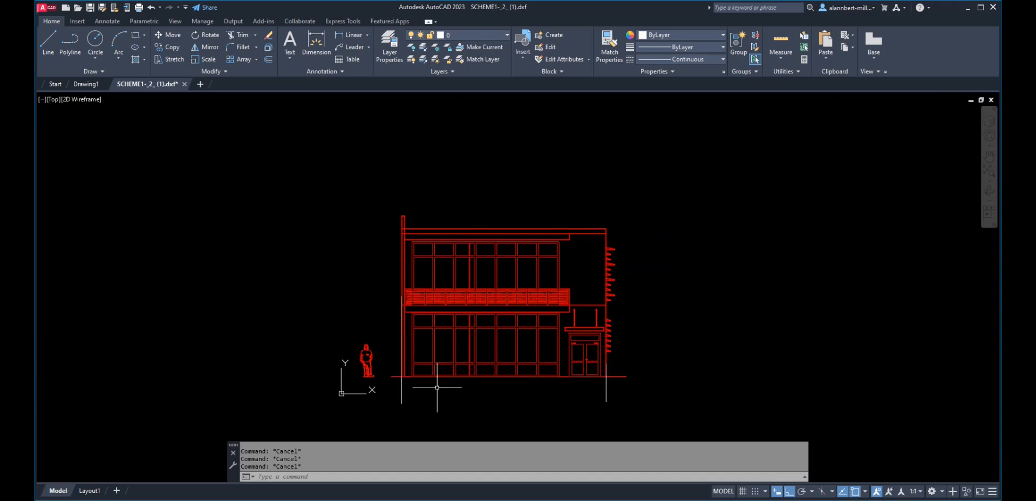
- Try to scale all objects by reference from the right wall extension, using the perpendicular distance to the left extension and a new length of 40'
{"action": "type", "text": "le"}
{"action": "key", "text": "Return"}
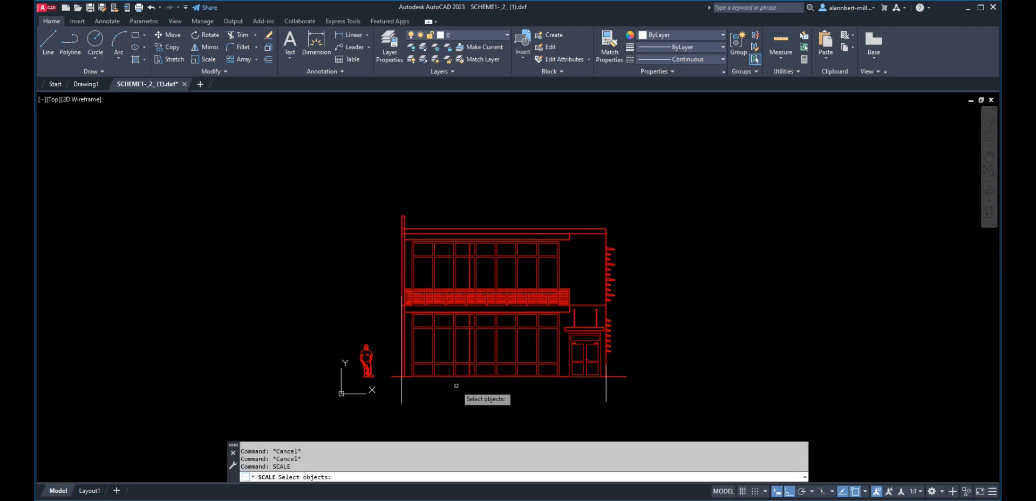
{"action": "type", "text": "al"}
{"action": "key", "text": "Return"}
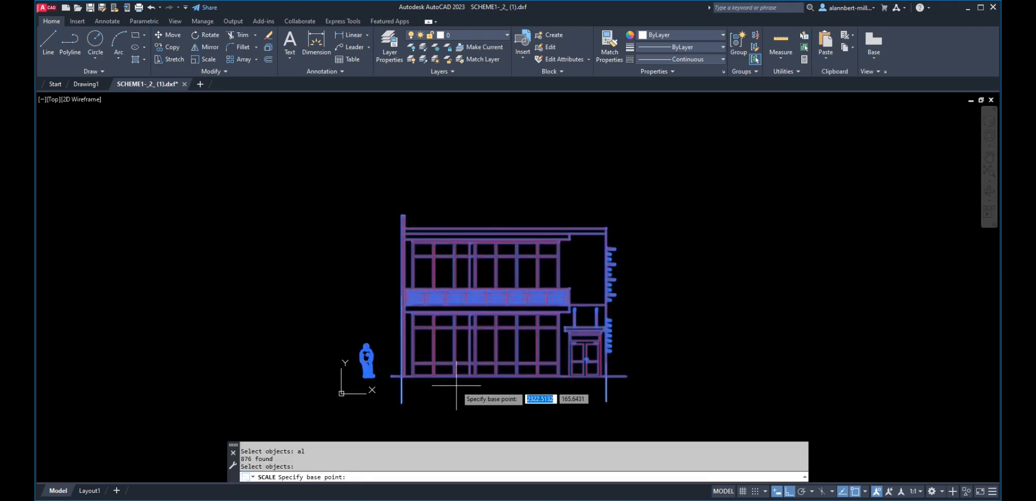
{"action": "key", "text": "Return"}
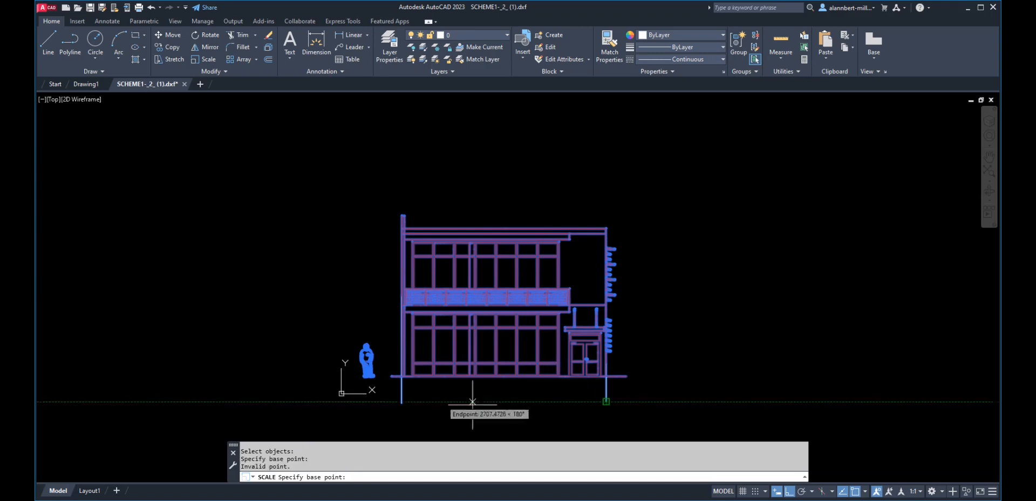
{"action": "left_click", "coordinate": [606, 401]}
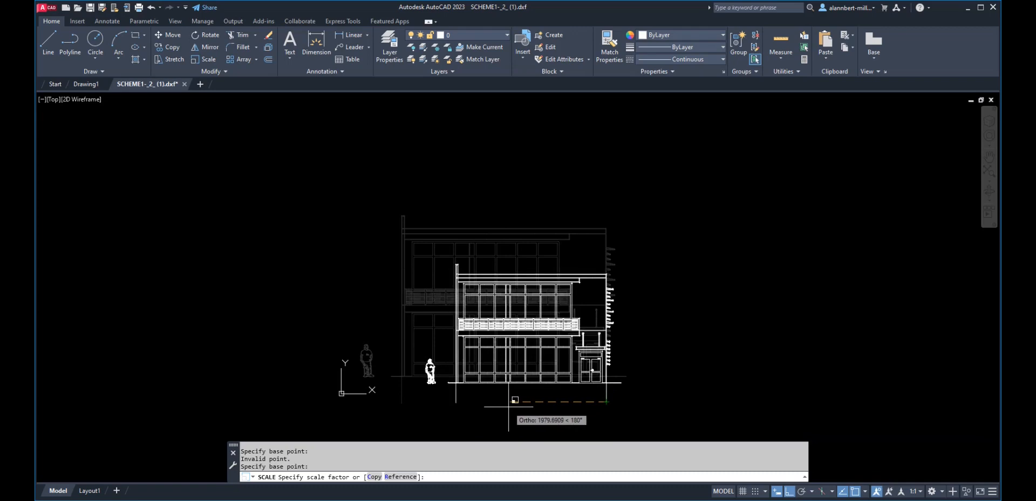
{"action": "left_click", "coordinate": [409, 477]}
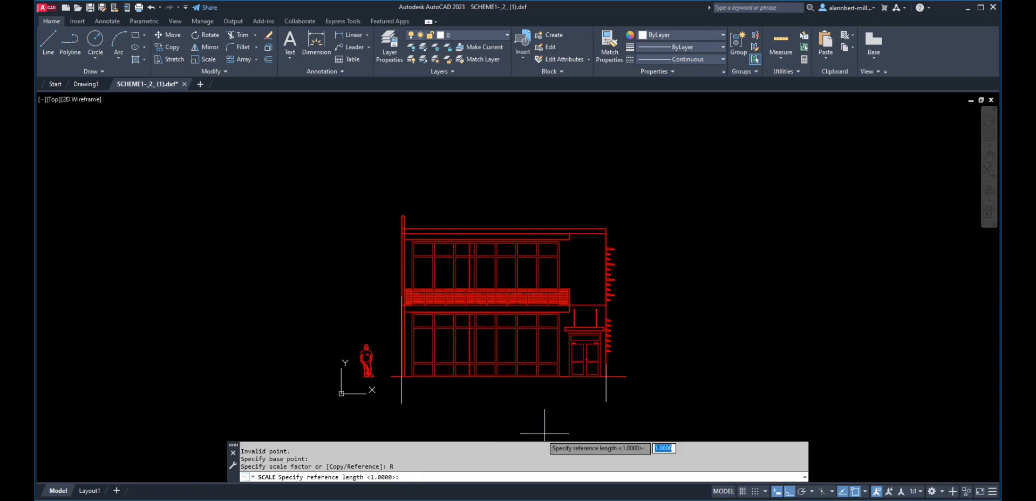
{"action": "left_click", "coordinate": [605, 401]}
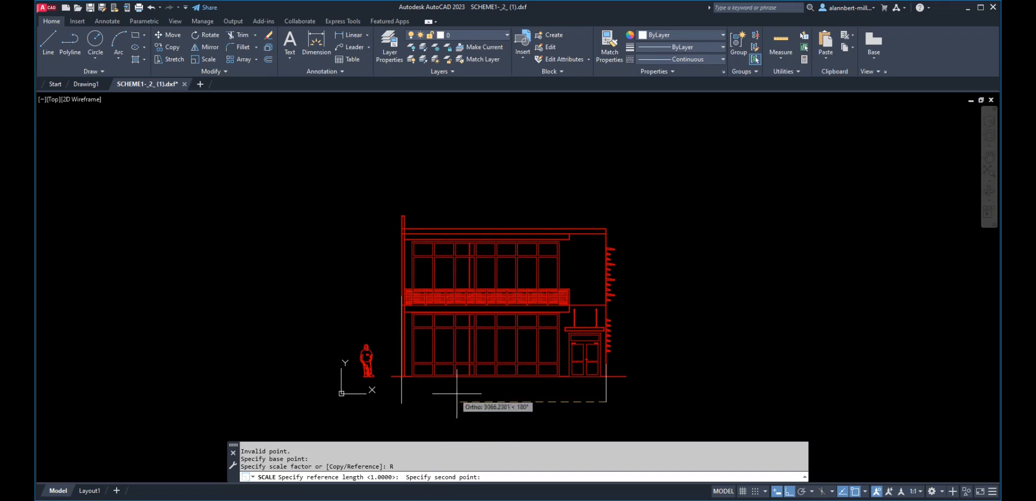
{"action": "type", "text": "per"}
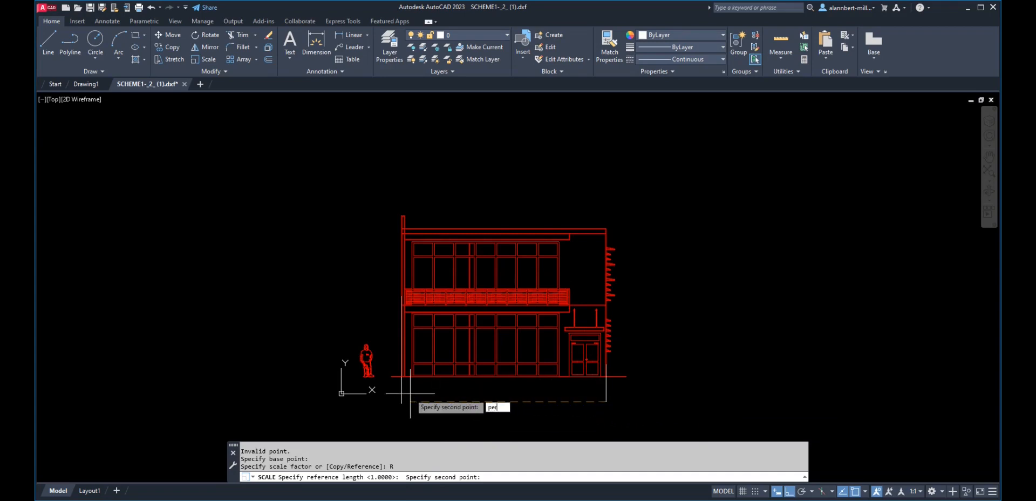
{"action": "key", "text": "Return"}
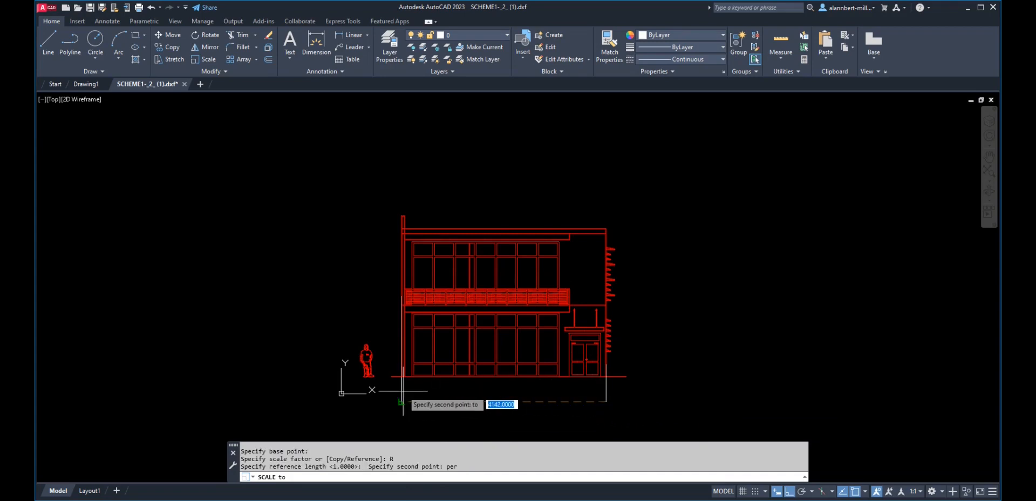
{"action": "left_click", "coordinate": [403, 391]}
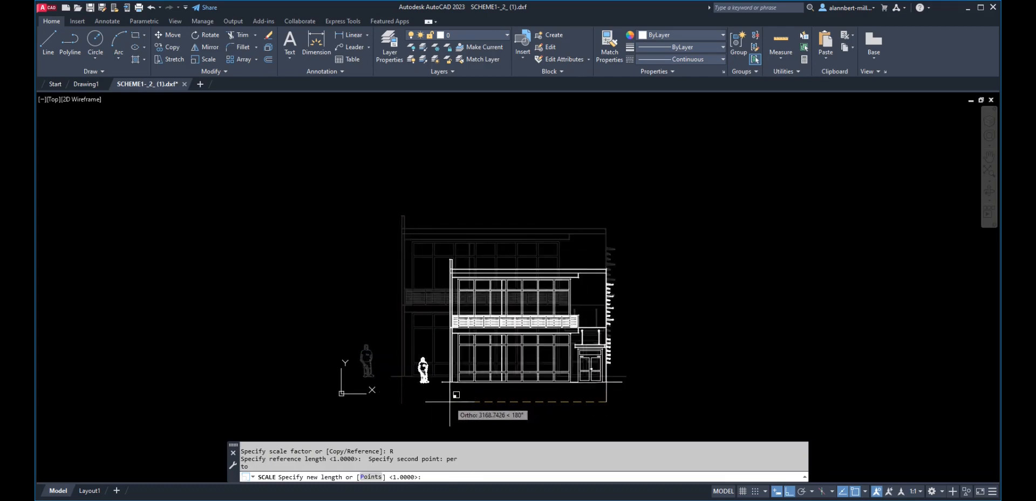
{"action": "type", "text": "40'"}
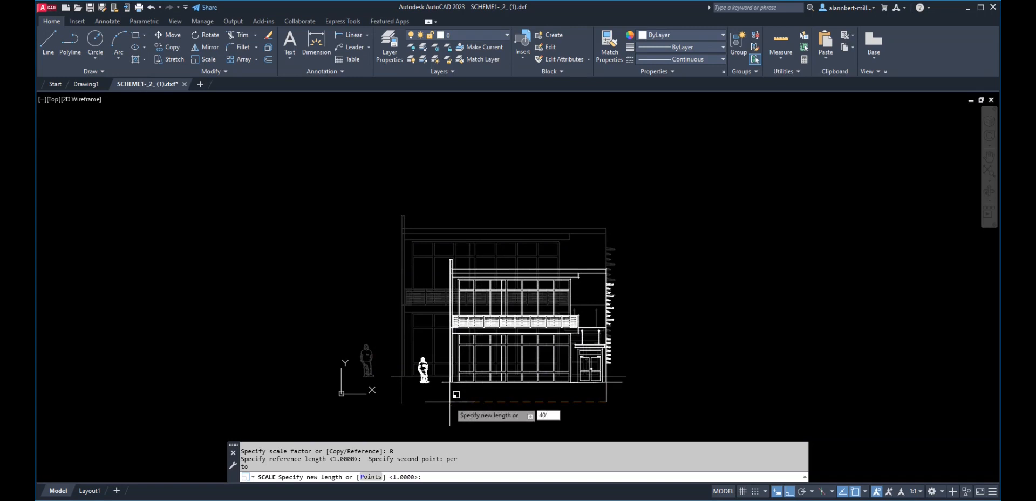
{"action": "key", "text": "Return"}
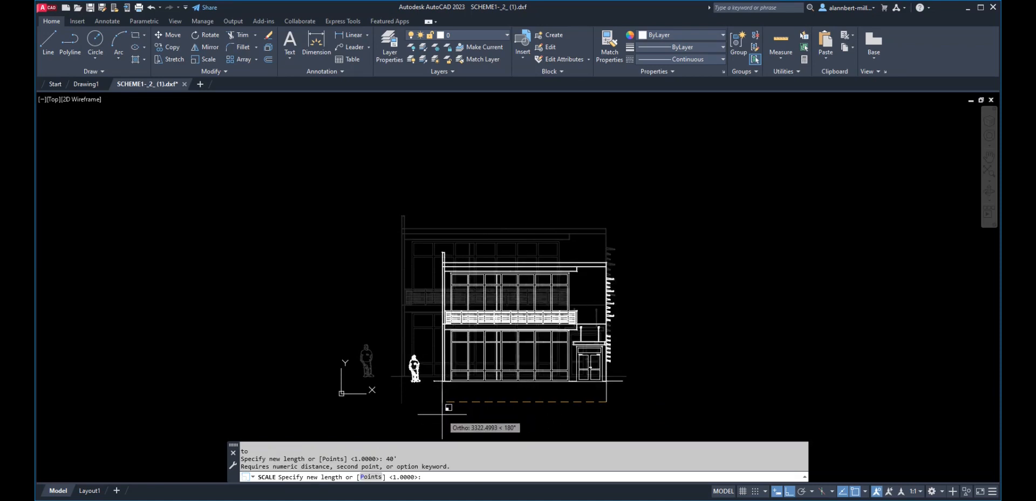
{"action": "key", "text": "Escape"}
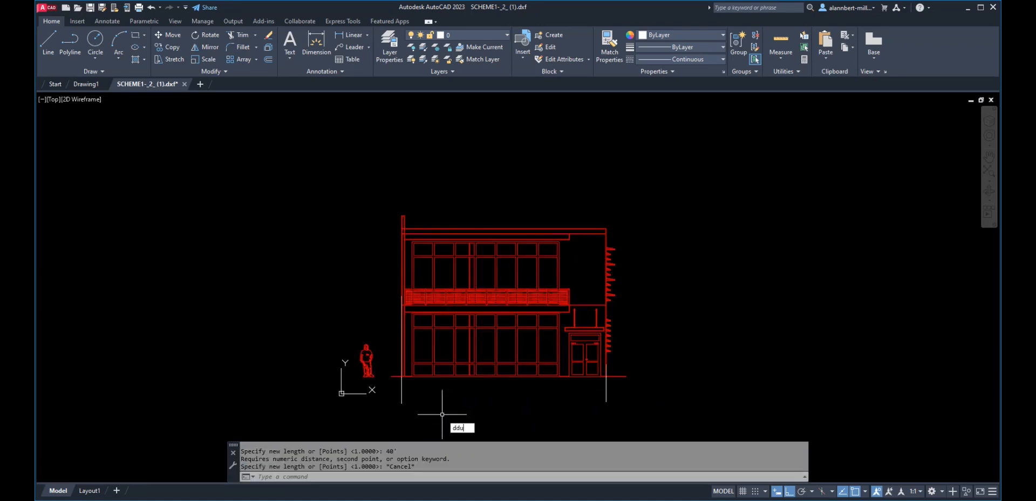
- Set the drawing's length units to Architectural with 0'-0 1/16" precision and accept the currently selected insertion units
{"action": "type", "text": "ddunits"}
{"action": "key", "text": "Return"}
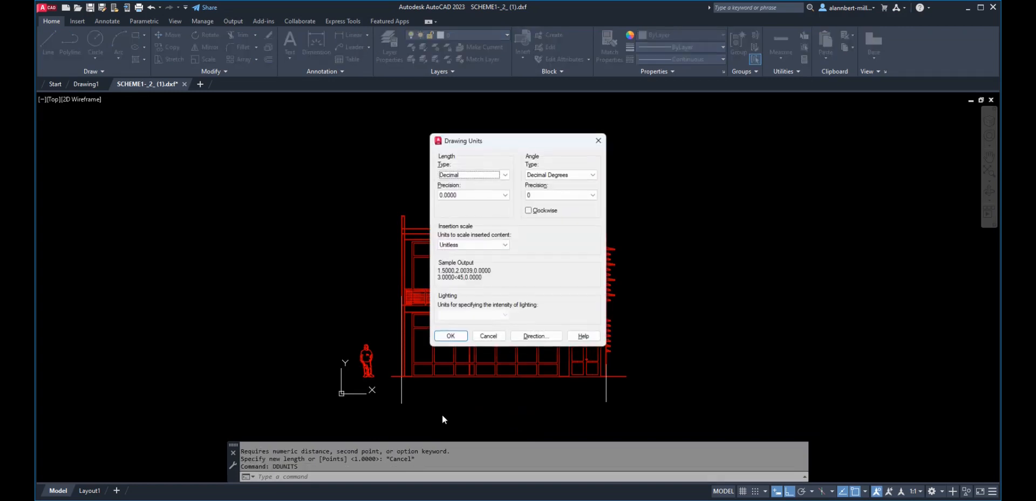
{"action": "left_click", "coordinate": [477, 175]}
{"action": "left_click", "coordinate": [453, 184]}
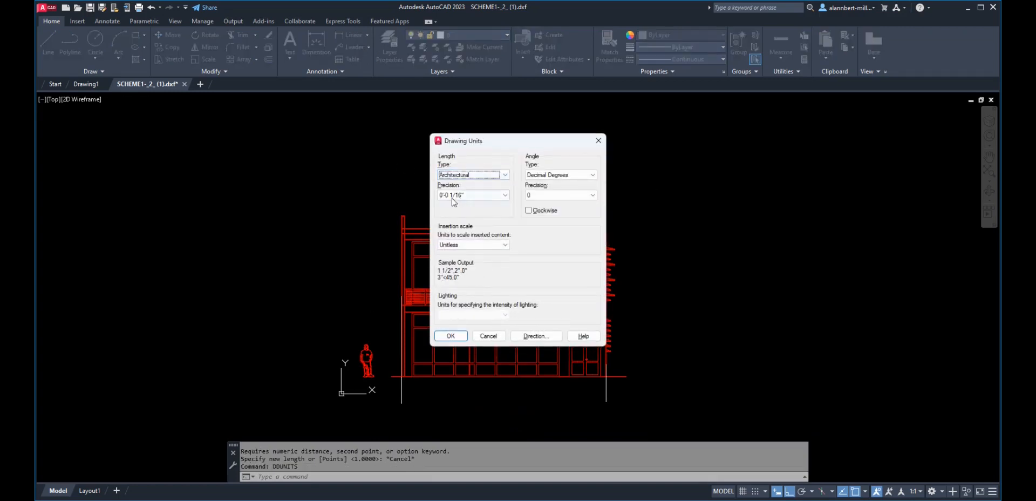
{"action": "left_click", "coordinate": [451, 337]}
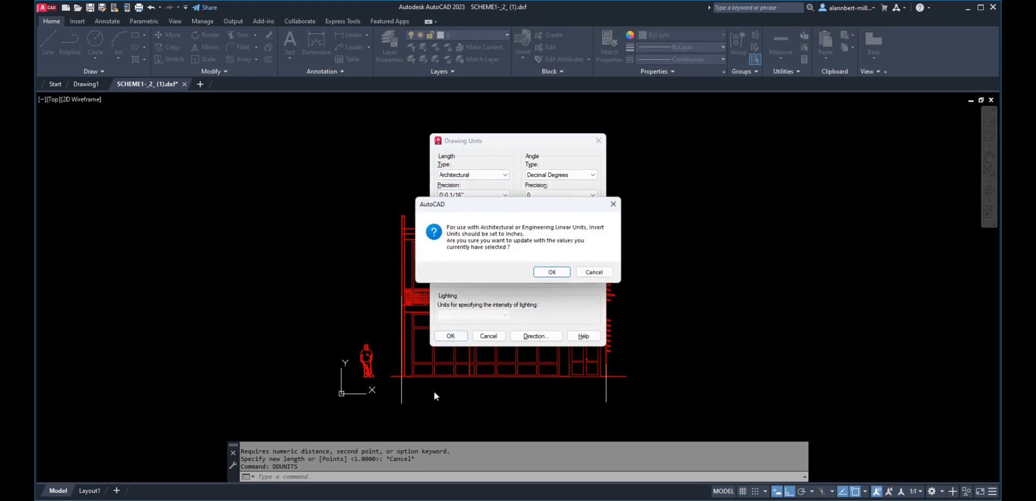
{"action": "left_click", "coordinate": [556, 273]}
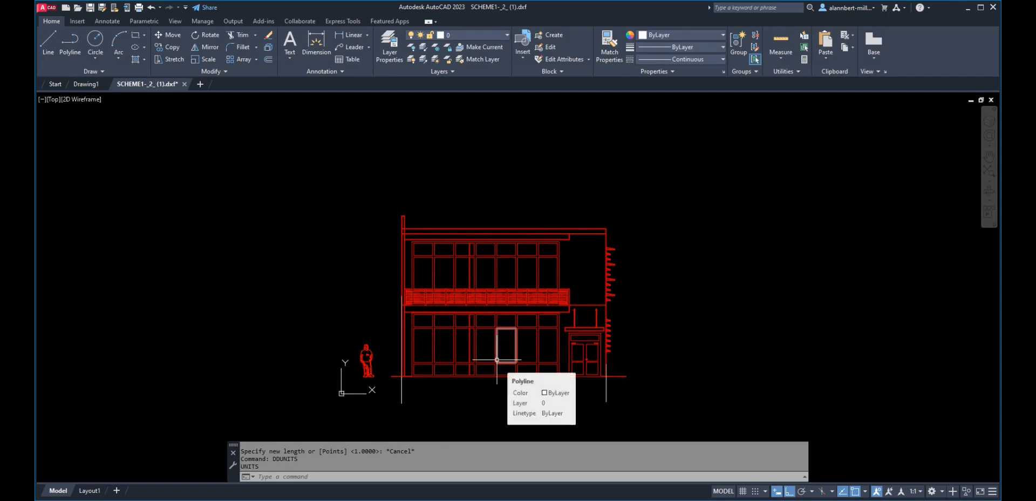
- Scale all objects by reference from the right wall extension's lower end, making the perpendicular distance to the left extension 40'
{"action": "type", "text": "scale"}
{"action": "key", "text": "Return"}
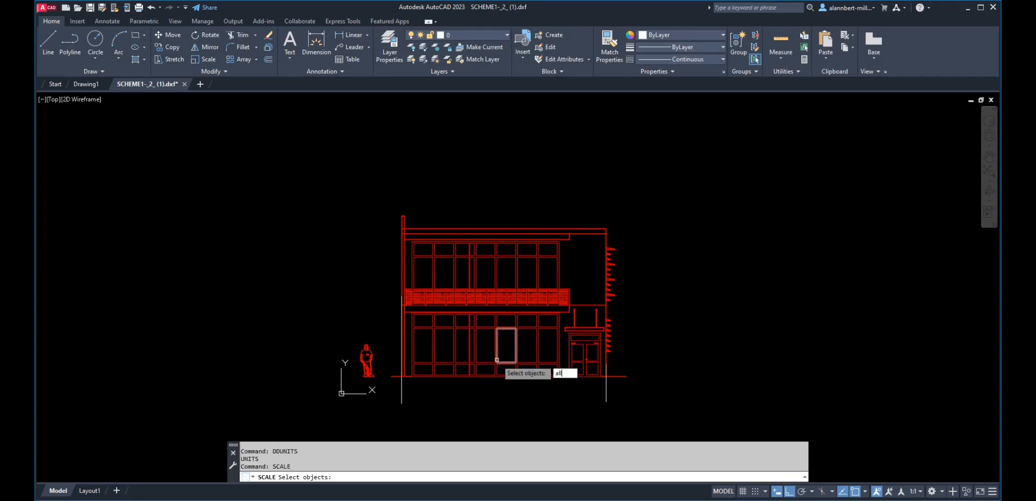
{"action": "type", "text": "all"}
{"action": "key", "text": "Return"}
{"action": "key", "text": "Return"}
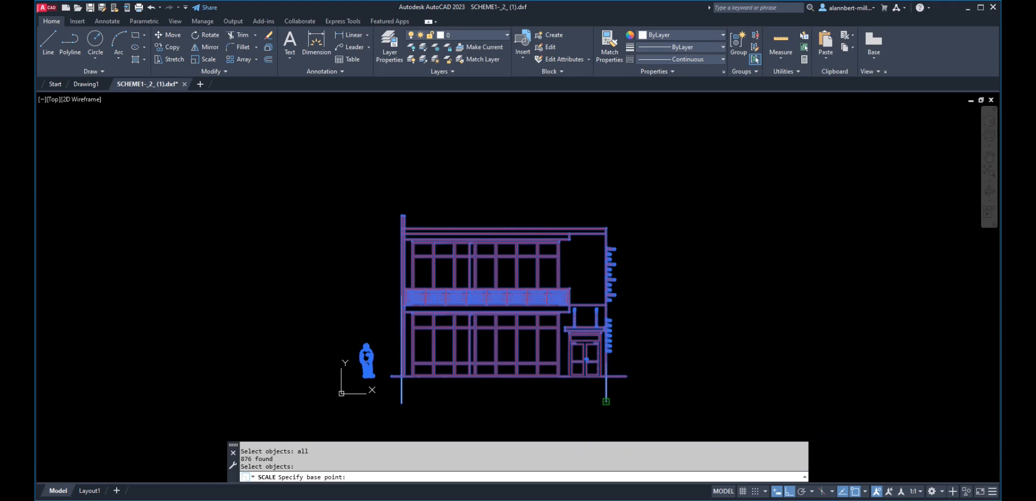
{"action": "left_click", "coordinate": [606, 401]}
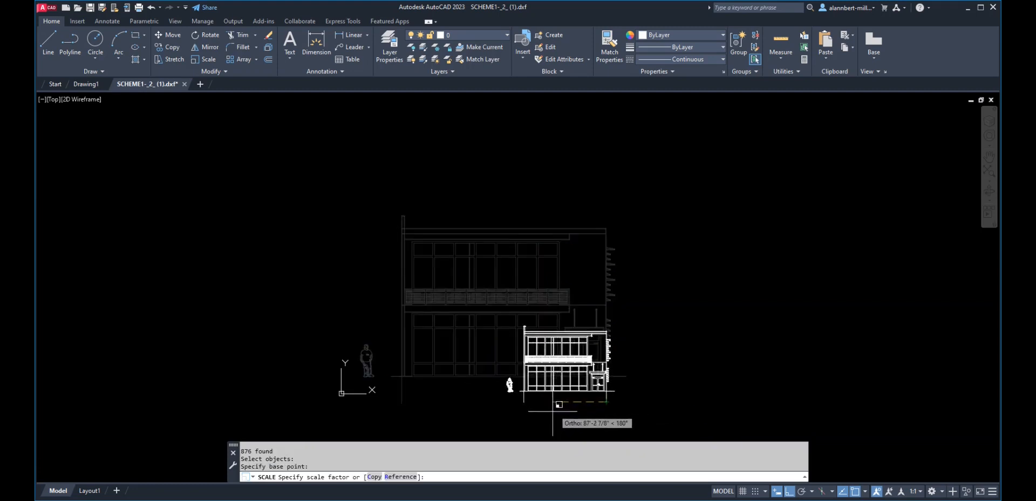
{"action": "left_click", "coordinate": [400, 477]}
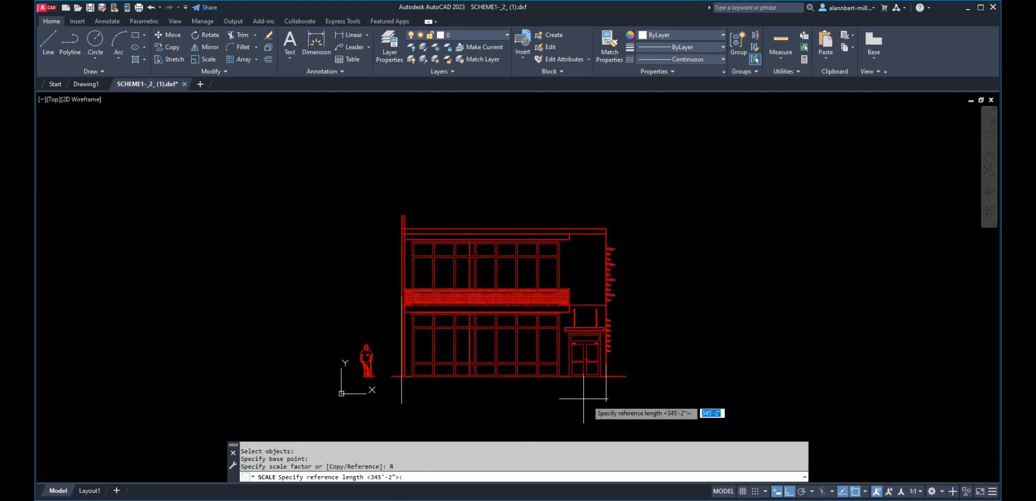
{"action": "left_click", "coordinate": [606, 401]}
{"action": "type", "text": "per"}
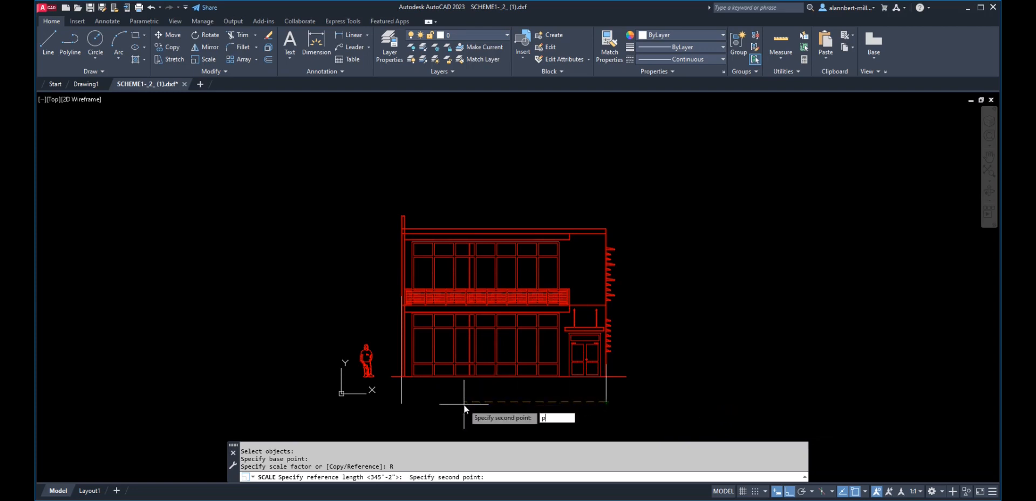
{"action": "key", "text": "Return"}
{"action": "left_click", "coordinate": [407, 389]}
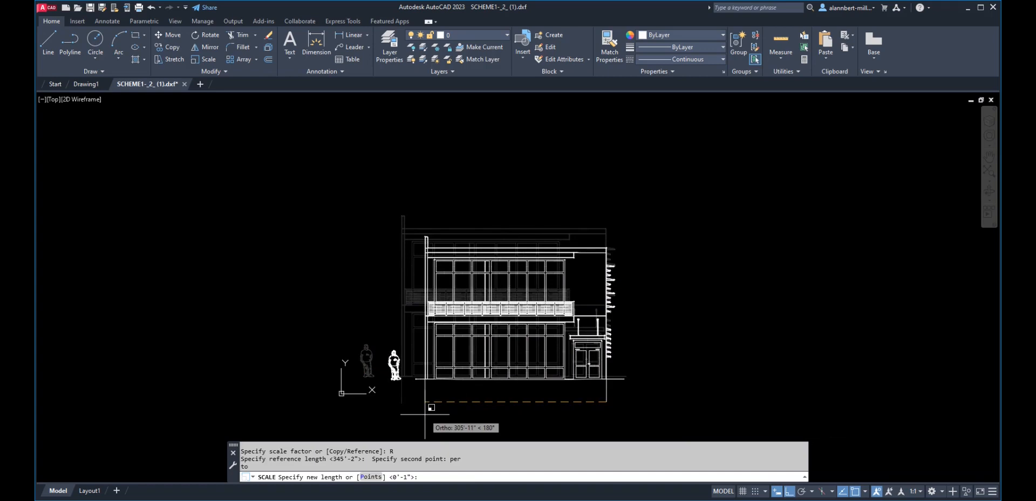
{"action": "type", "text": "40'"}
{"action": "key", "text": "Return"}
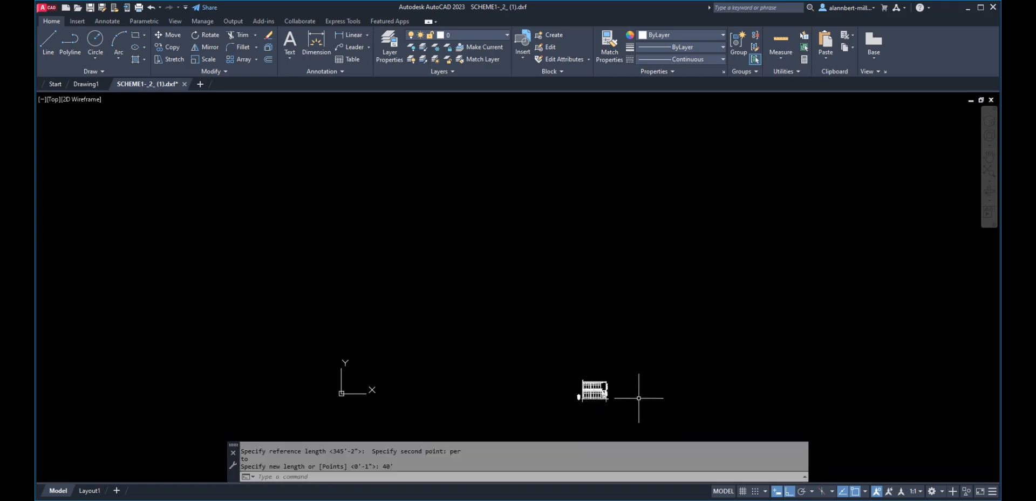
- Zoom to the extents of the scaled drawing
{"action": "key", "text": "Return"}
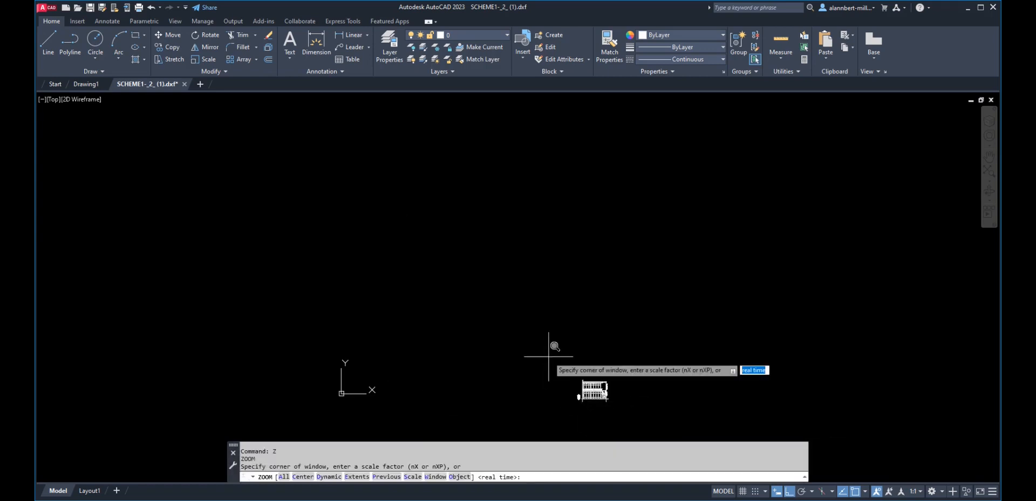
{"action": "key", "text": "Return"}
{"action": "key", "text": "Escape"}
{"action": "type", "text": "`z"}
{"action": "key", "text": "Return"}
{"action": "type", "text": "e"}
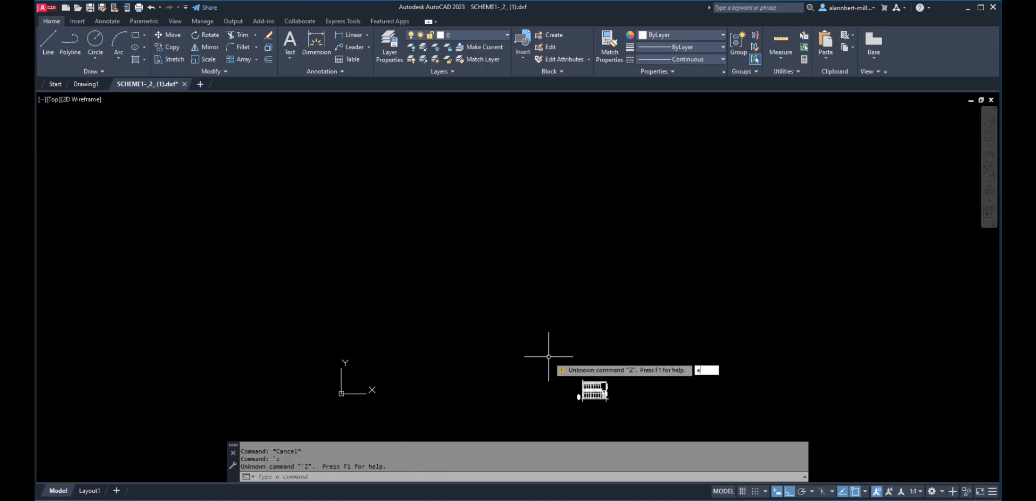
{"action": "key", "text": "Return"}
{"action": "key", "text": "Escape"}
{"action": "key", "text": "Escape"}
{"action": "type", "text": "z"}
{"action": "key", "text": "Return"}
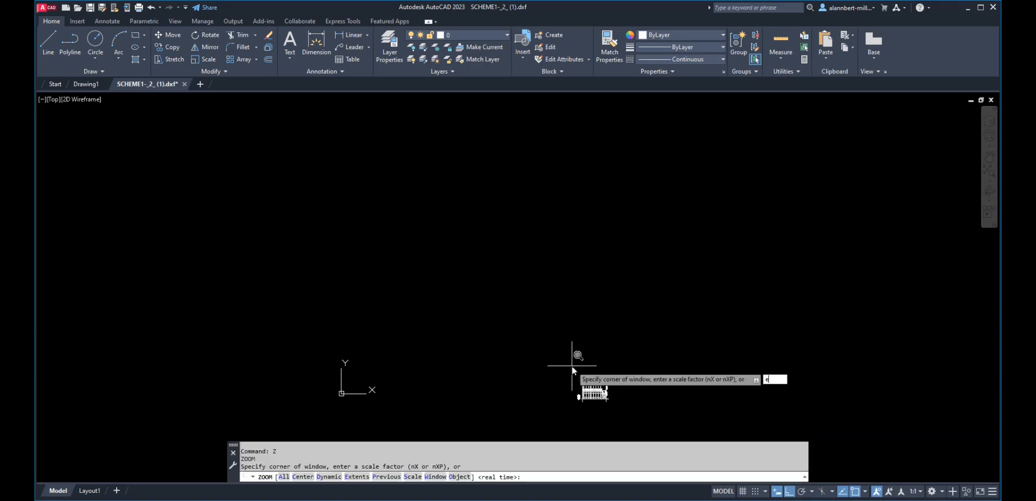
{"action": "type", "text": "e"}
{"action": "key", "text": "Return"}
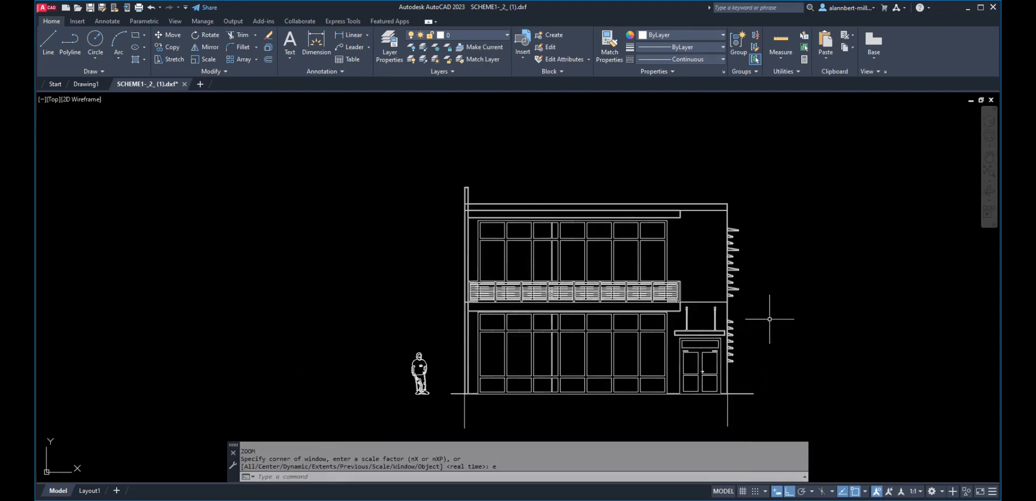
{"action": "mouse_move", "coordinate": [766, 313]}
{"action": "middle_mouse_down"}
{"action": "mouse_move", "coordinate": [783, 317]}
{"action": "mouse_move", "coordinate": [679, 312]}
{"action": "middle_mouse_up"}
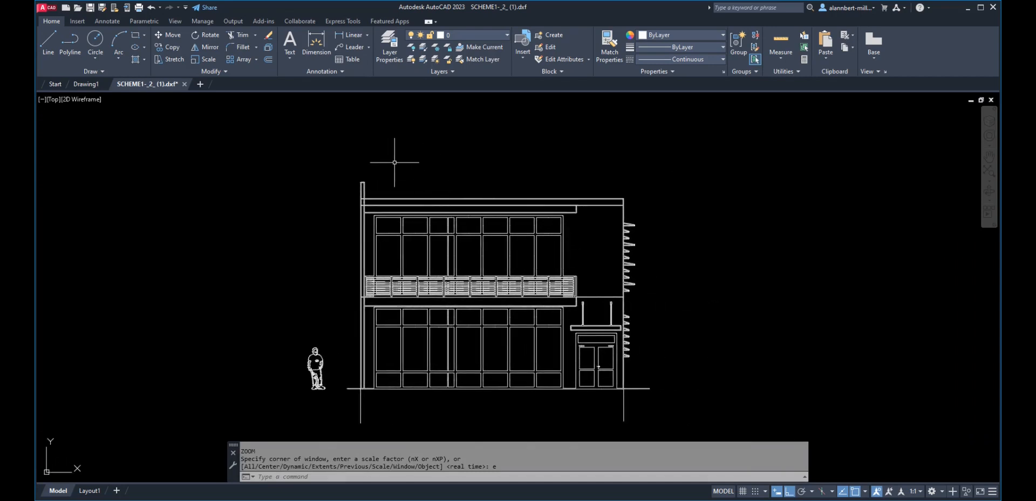
{"action": "scroll", "coordinate": [398, 164], "scroll_direction": "up", "scroll_amount": 2}
{"action": "left_click", "coordinate": [410, 216]}
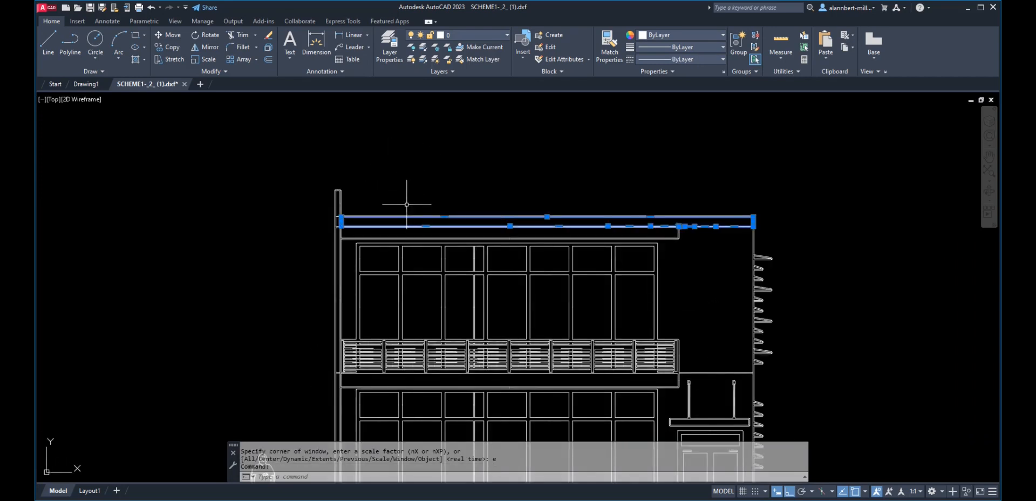
{"action": "key", "text": "Escape"}
{"action": "key", "text": "Escape"}
{"action": "scroll", "coordinate": [415, 194], "scroll_direction": "down", "scroll_amount": 4}
- Move the whole elevation, including the human figure and ground line, onto the pen1 layer
{"action": "left_click", "coordinate": [329, 356]}
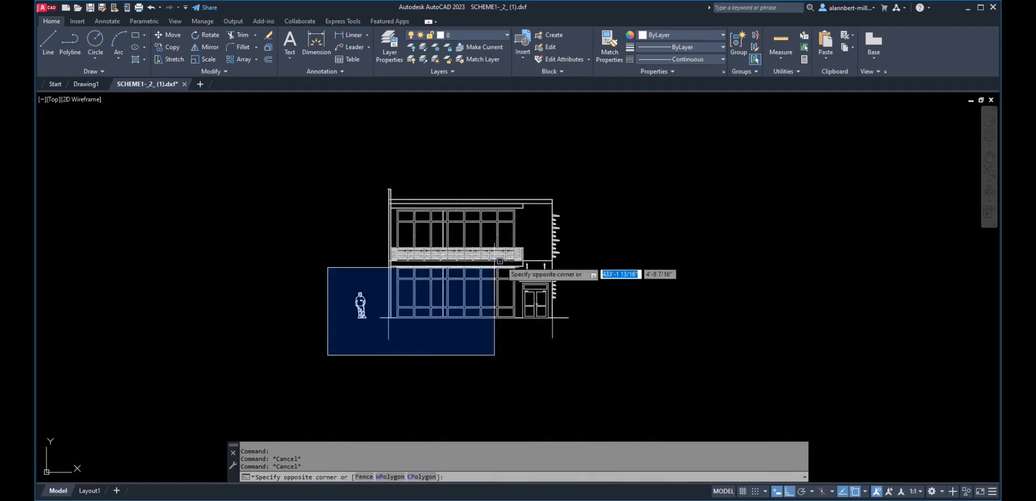
{"action": "left_click", "coordinate": [593, 153]}
{"action": "left_click", "coordinate": [458, 37]}
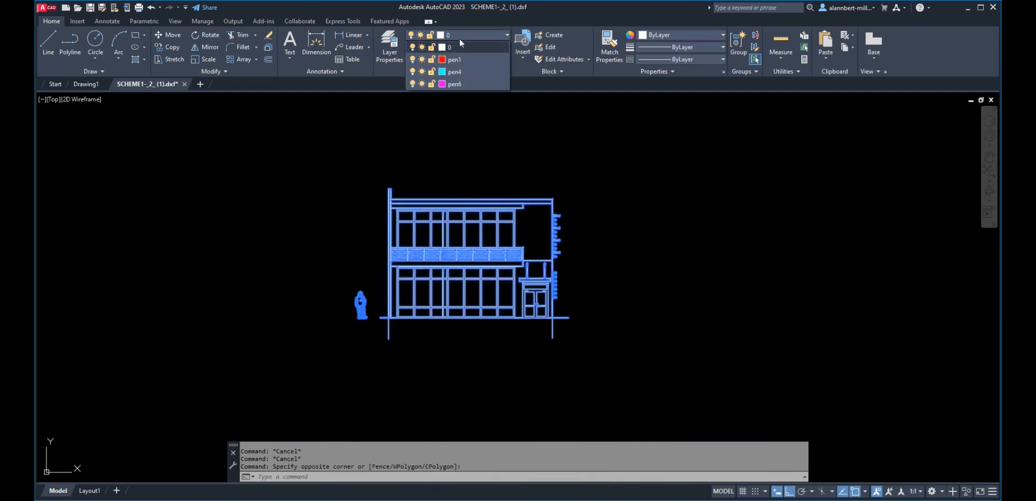
{"action": "left_click", "coordinate": [451, 67]}
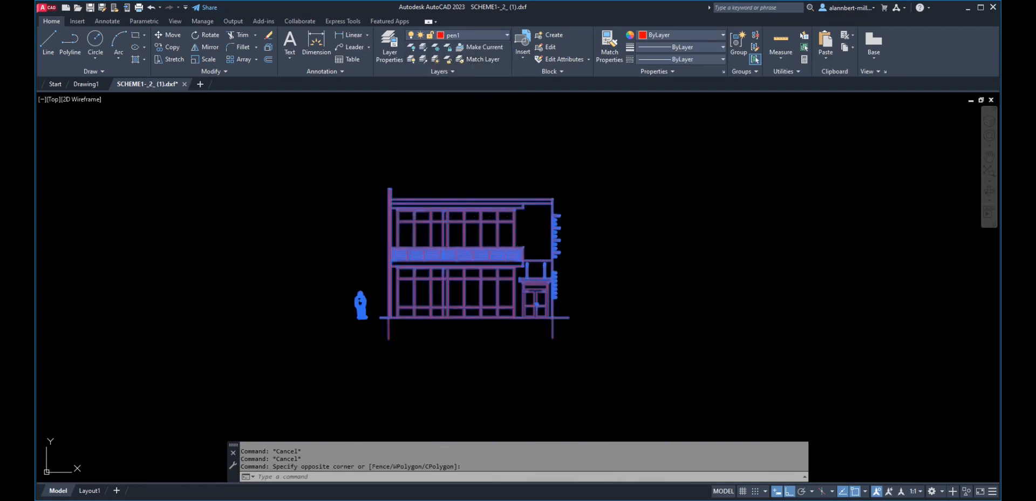
{"action": "key", "text": "Escape"}
- Examine the recoloured elevation up close around the entrance and ground line, and as a whole
{"action": "scroll", "coordinate": [534, 327], "scroll_direction": "up", "scroll_amount": 4}
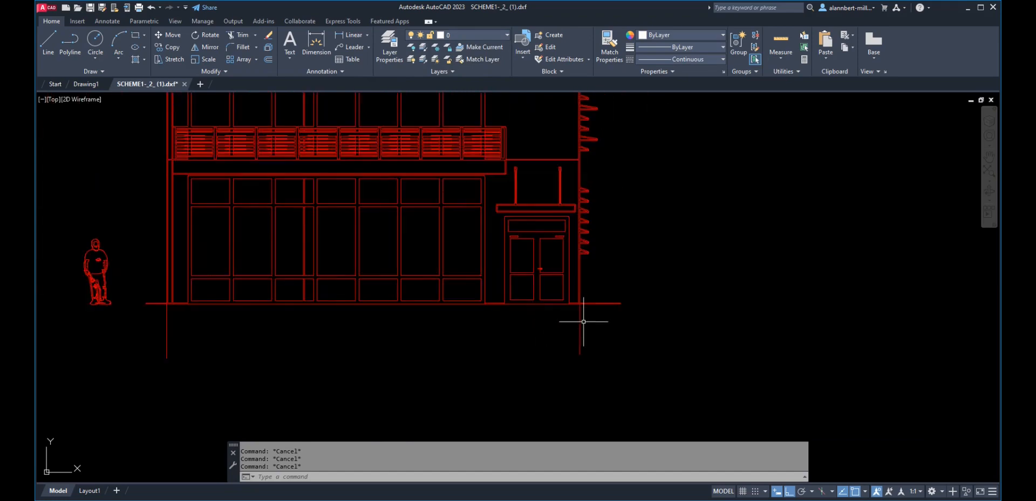
{"action": "scroll", "coordinate": [584, 321], "scroll_direction": "up", "scroll_amount": 2}
{"action": "middle_click_drag", "start_coordinate": [530, 331], "coordinate": [592, 344]}
{"action": "scroll", "coordinate": [576, 312], "scroll_direction": "down", "scroll_amount": 2}
{"action": "middle_click_drag", "start_coordinate": [578, 312], "coordinate": [610, 381]}
{"action": "mouse_move", "coordinate": [539, 306]}
{"action": "middle_mouse_down"}
{"action": "mouse_move", "coordinate": [538, 330]}
{"action": "mouse_move", "coordinate": [530, 313]}
{"action": "middle_mouse_up"}
{"action": "scroll", "coordinate": [538, 331], "scroll_direction": "down", "scroll_amount": 2}
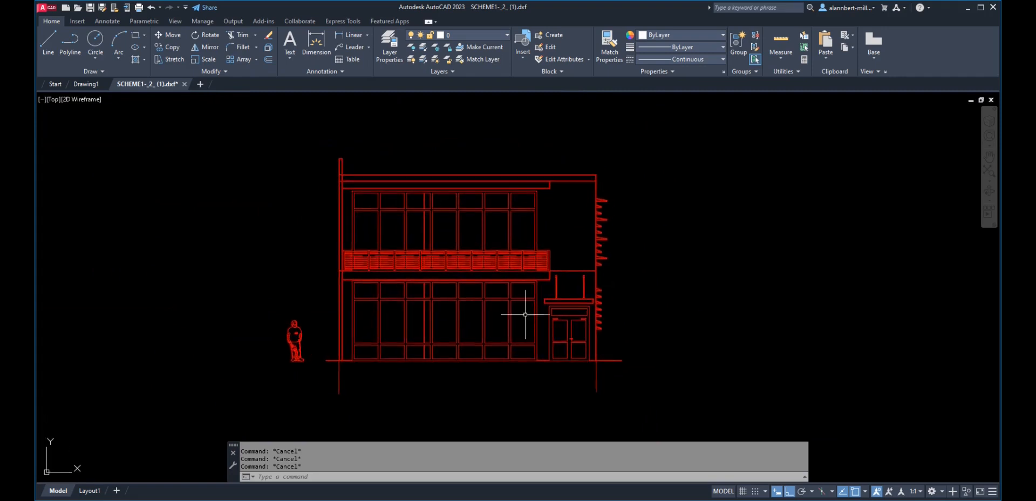
- Open Layout1, activate its viewport and set the viewport scale to 1/8" = 1'-0"
{"action": "left_click", "coordinate": [90, 491]}
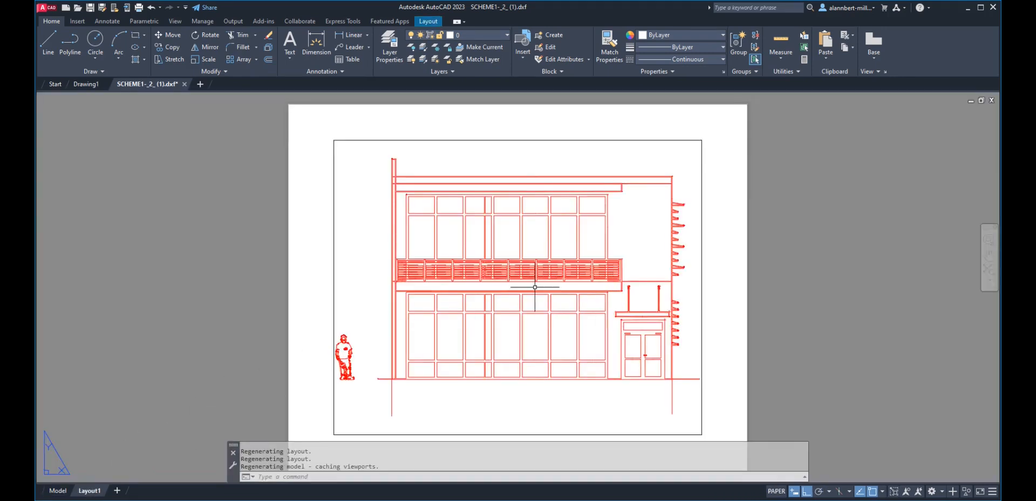
{"action": "double_click", "coordinate": [360, 258]}
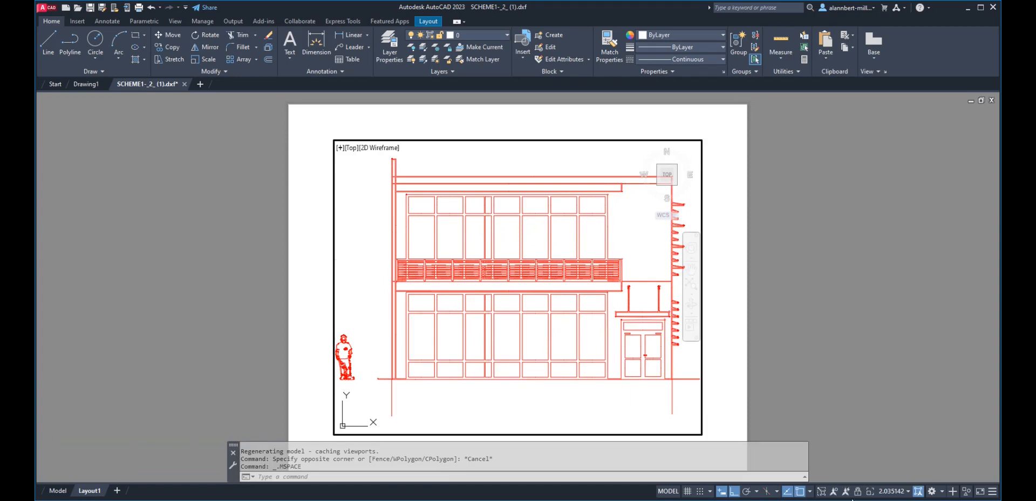
{"action": "left_click", "coordinate": [890, 491]}
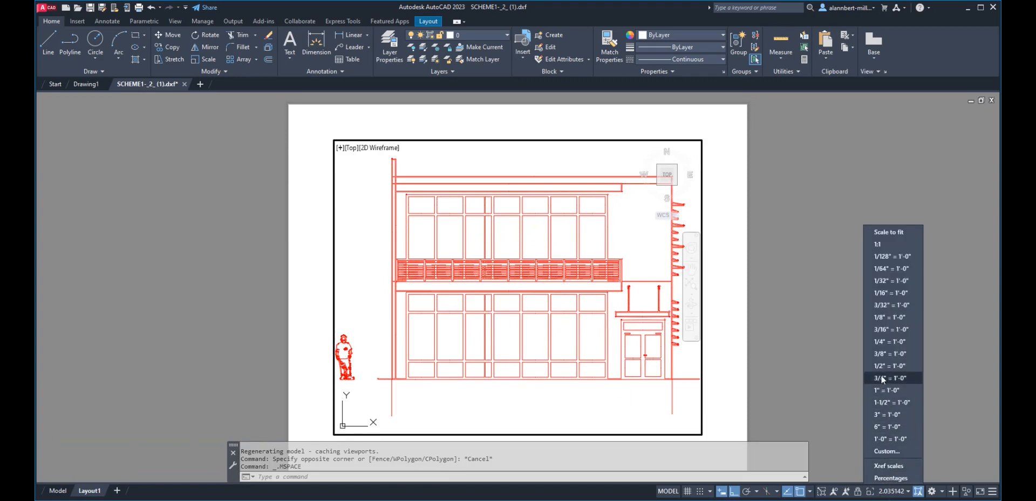
{"action": "left_click", "coordinate": [881, 318]}
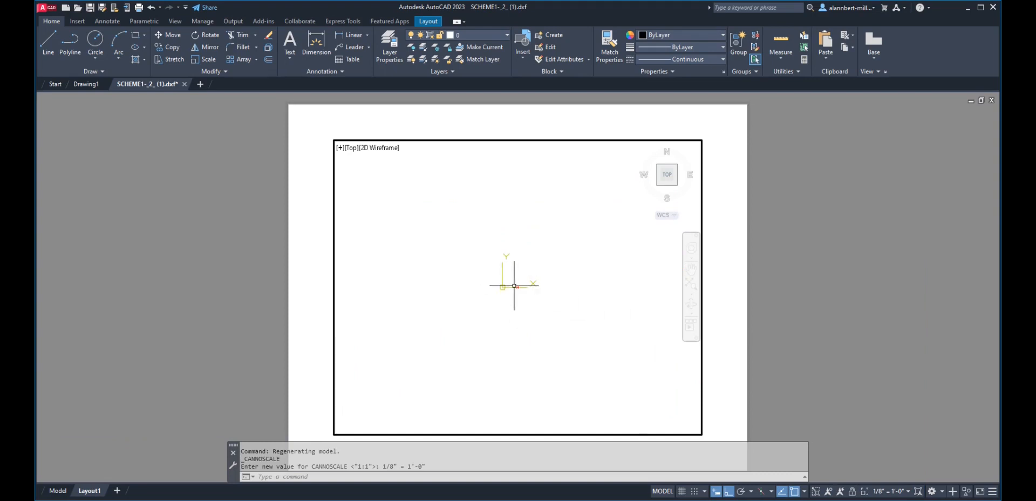
{"action": "key", "text": "ctrl+z"}
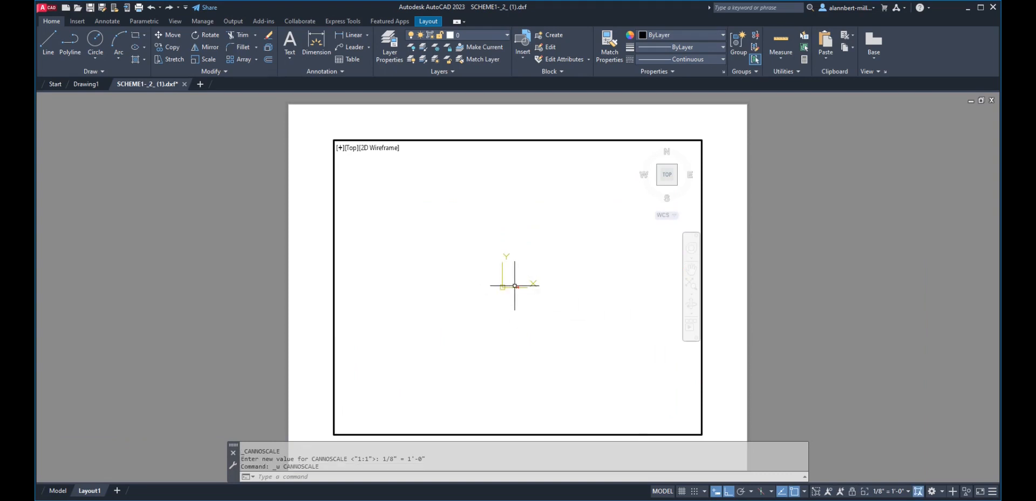
{"action": "key", "text": "Escape"}
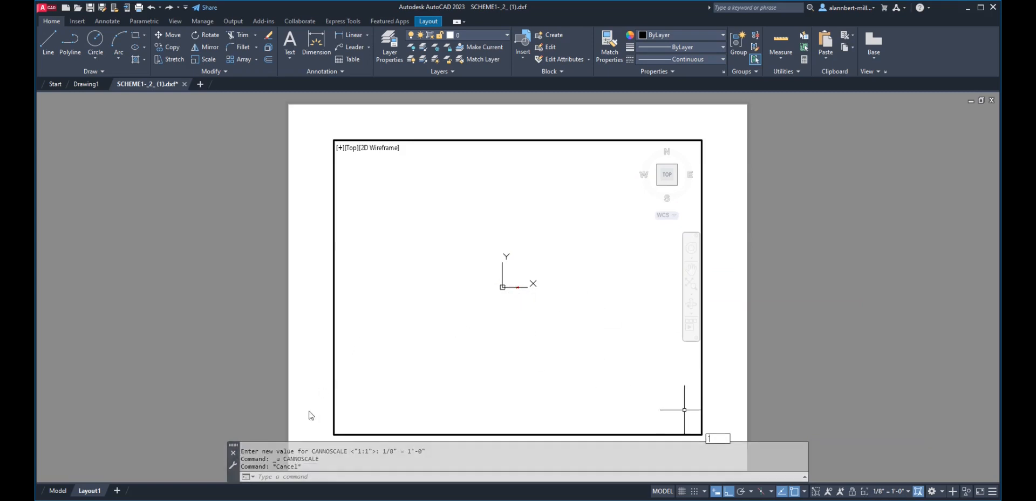
- Return to paper space and modify Layout1's page setup to use AutoCAD PDF (General Documentation).pc3 with the default ANSI A (11.00 x 8.50 Inches) paper size
{"action": "double_click", "coordinate": [307, 282]}
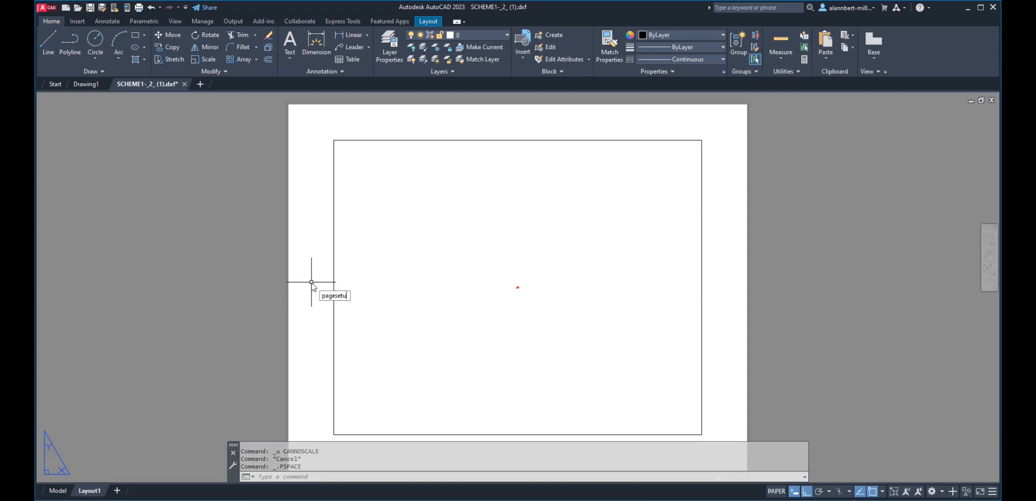
{"action": "type", "text": "pagesetu"}
{"action": "key", "text": "Return"}
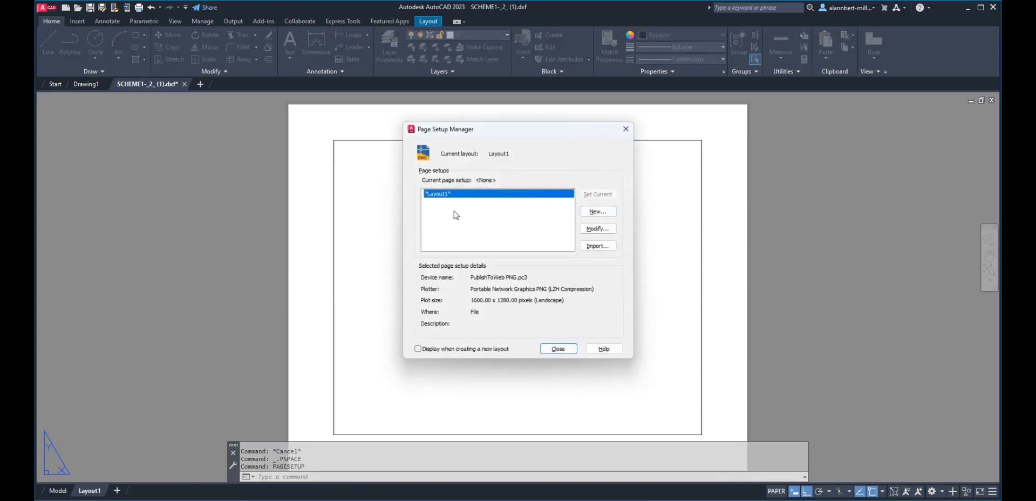
{"action": "left_click", "coordinate": [582, 229]}
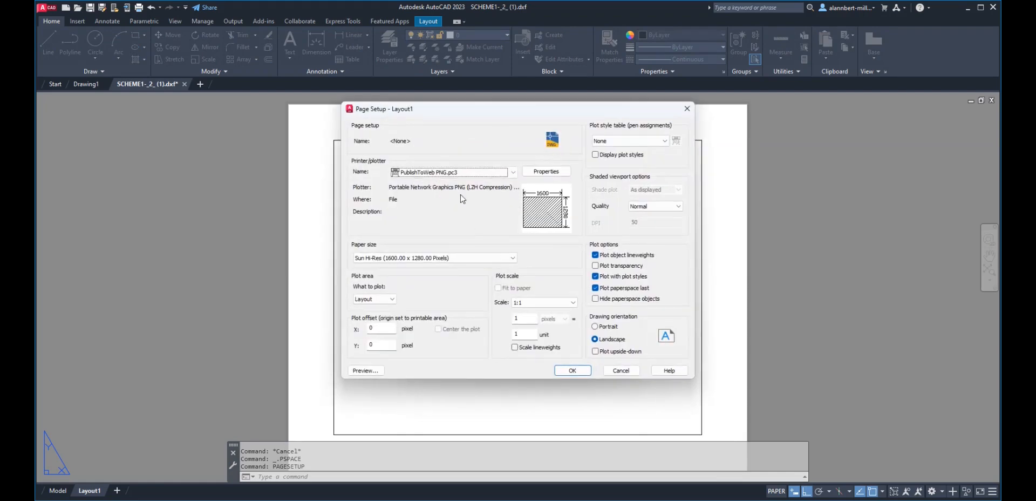
{"action": "left_click", "coordinate": [458, 172]}
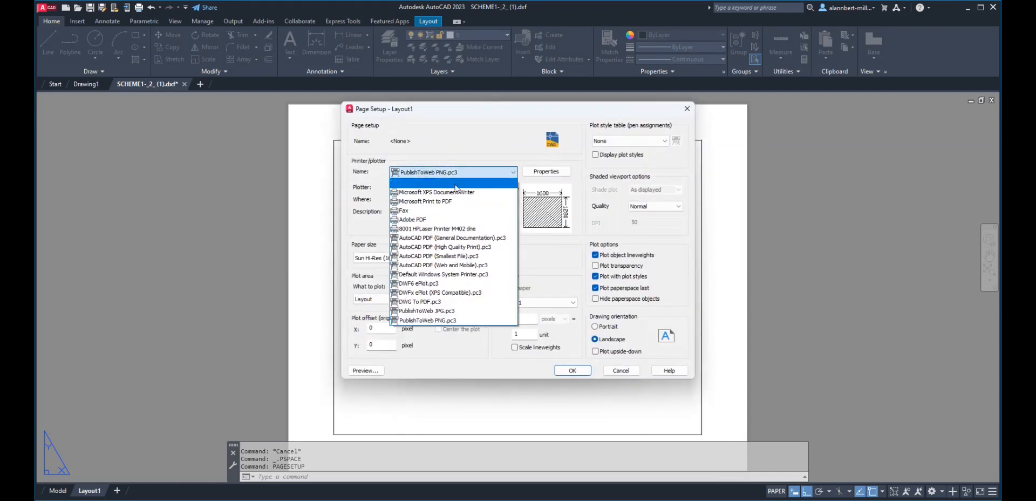
{"action": "left_click", "coordinate": [448, 237]}
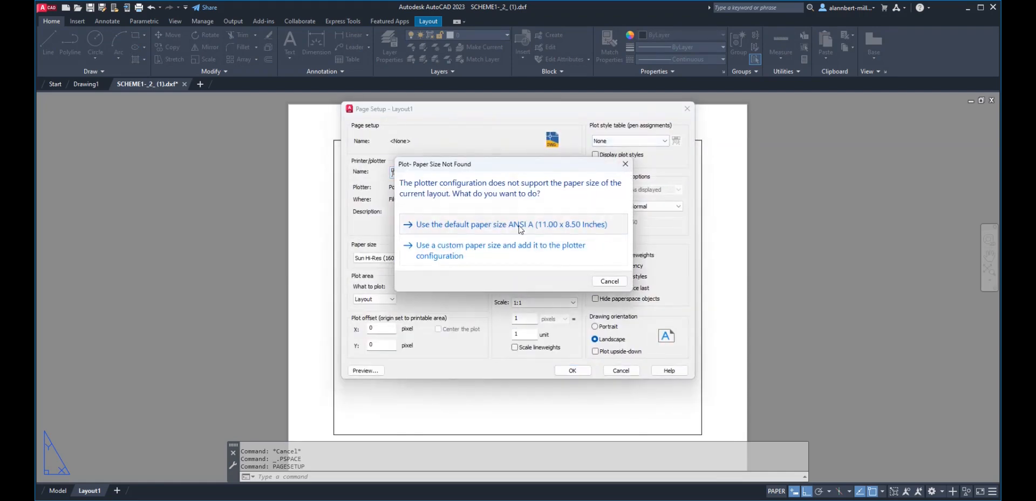
{"action": "left_click", "coordinate": [583, 226]}
- Assign the acad.ctb plot style table to Layout1's page setup, accept it and close the Page Setup Manager
{"action": "left_click", "coordinate": [623, 140]}
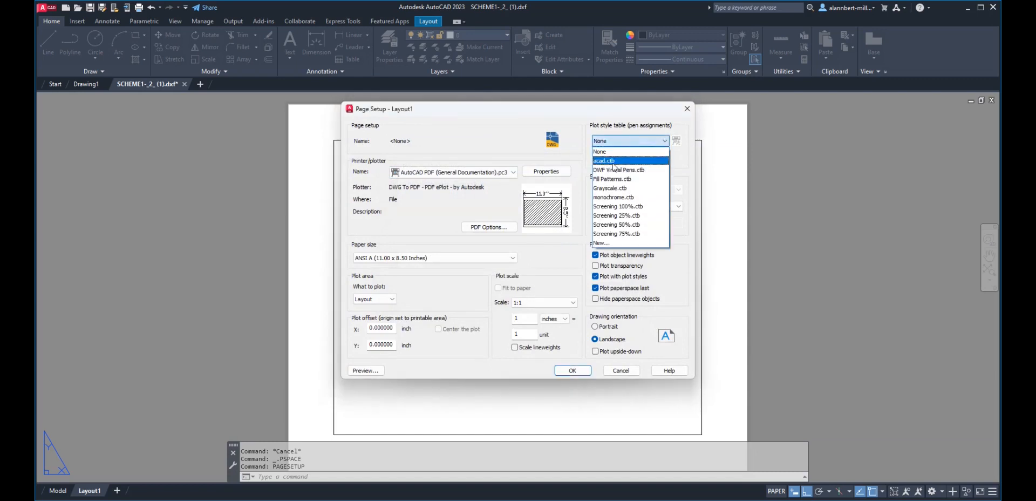
{"action": "left_click", "coordinate": [613, 161]}
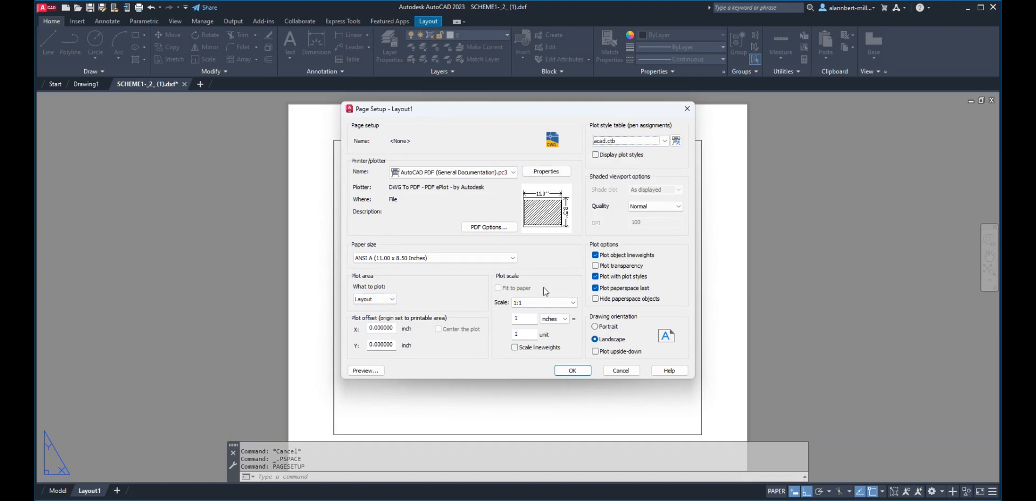
{"action": "left_click", "coordinate": [573, 371]}
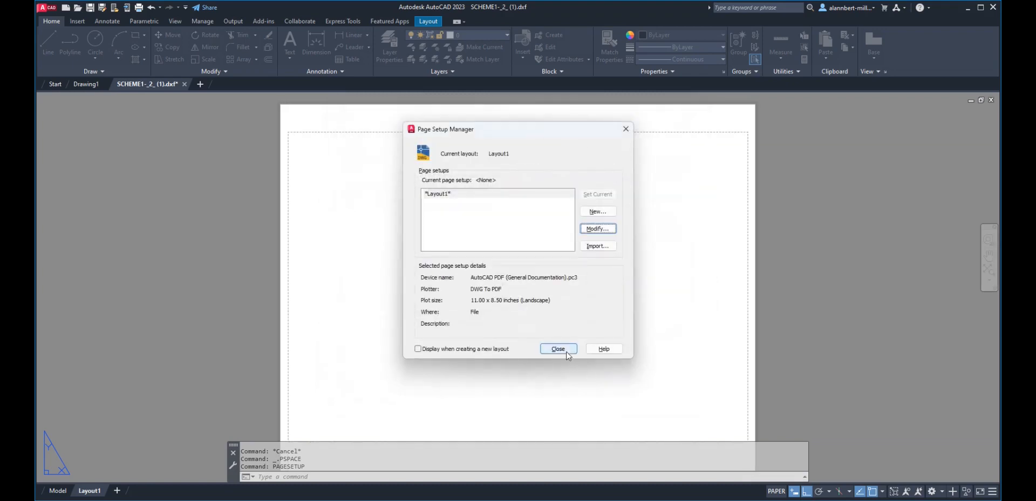
{"action": "left_click", "coordinate": [559, 347]}
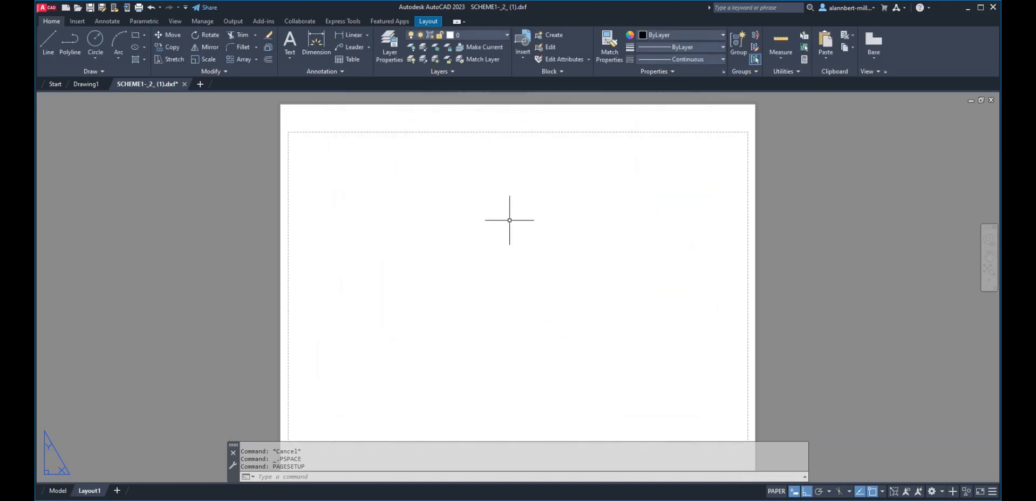
- Select the oversized viewport frame and stretch its lower-left corner inward to just beside the elevation
{"action": "scroll", "coordinate": [599, 248], "scroll_direction": "down", "scroll_amount": 2}
{"action": "scroll", "coordinate": [584, 236], "scroll_direction": "up", "scroll_amount": 2}
{"action": "scroll", "coordinate": [585, 236], "scroll_direction": "down", "scroll_amount": 8}
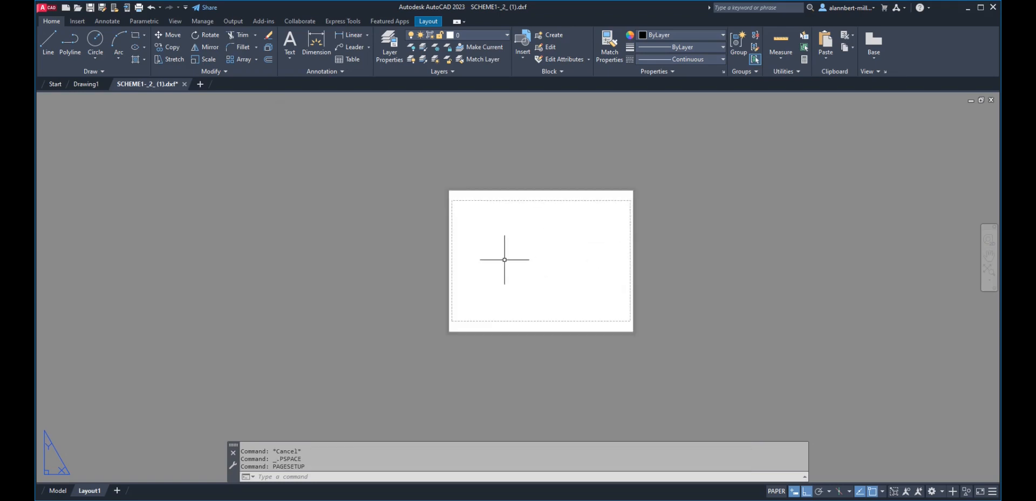
{"action": "scroll", "coordinate": [527, 258], "scroll_direction": "down", "scroll_amount": 7}
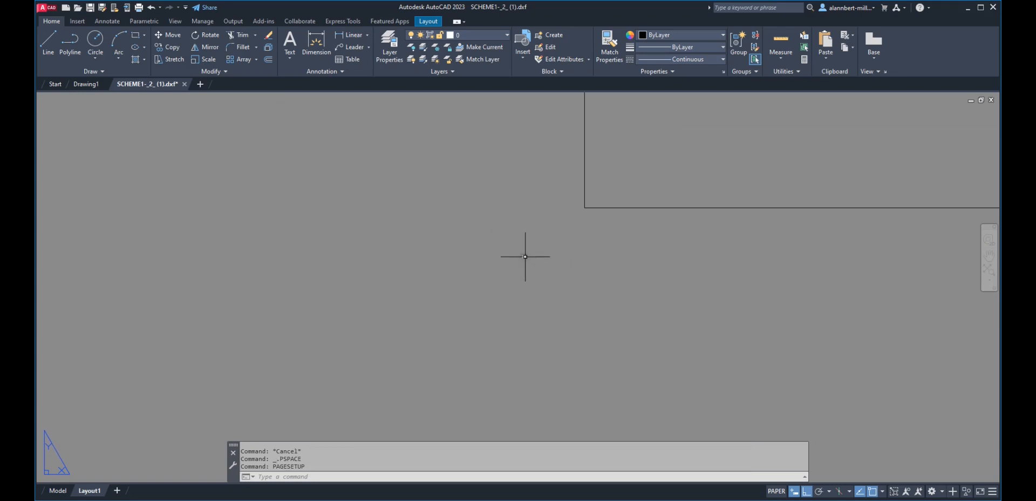
{"action": "scroll", "coordinate": [564, 253], "scroll_direction": "up", "scroll_amount": 4}
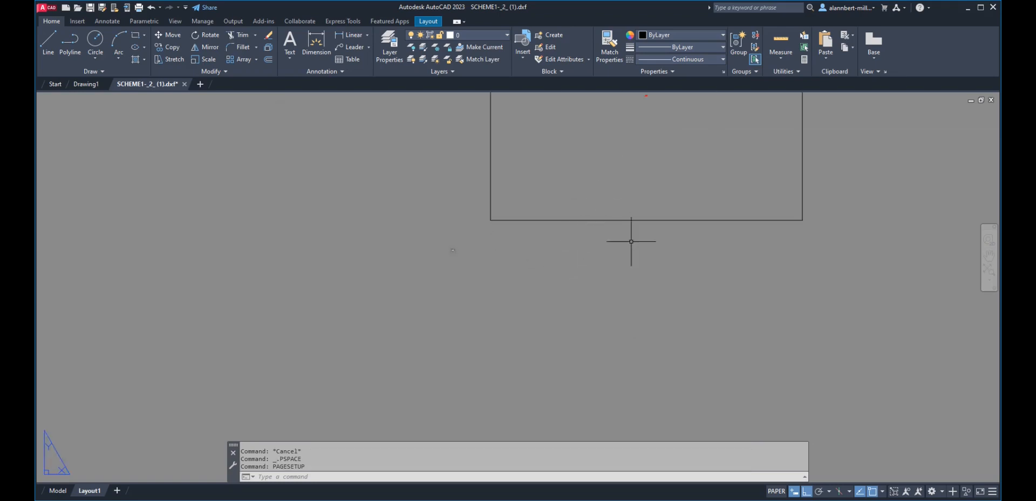
{"action": "scroll", "coordinate": [666, 250], "scroll_direction": "up", "scroll_amount": 2}
{"action": "middle_click_drag", "start_coordinate": [666, 250], "coordinate": [605, 429]}
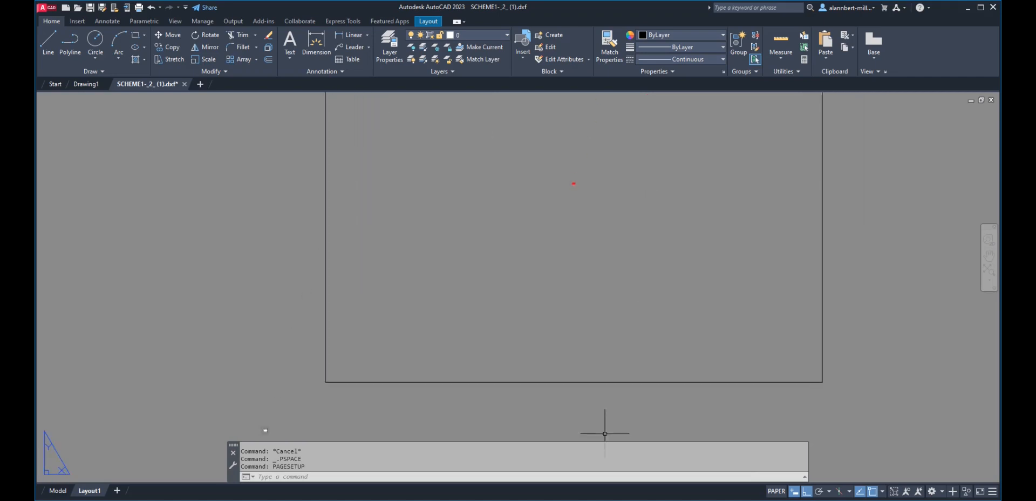
{"action": "left_click", "coordinate": [332, 382]}
{"action": "left_click", "coordinate": [326, 382]}
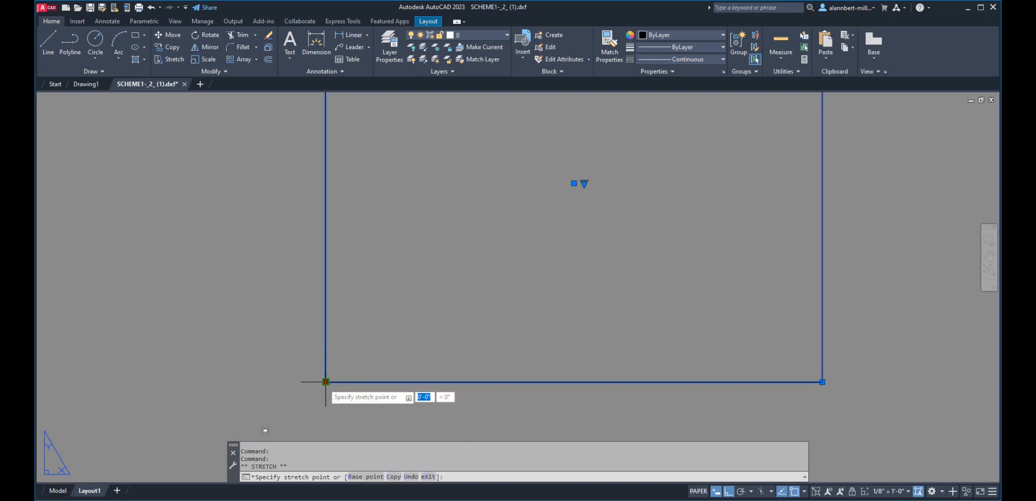
{"action": "scroll", "coordinate": [550, 194], "scroll_direction": "up", "scroll_amount": 8}
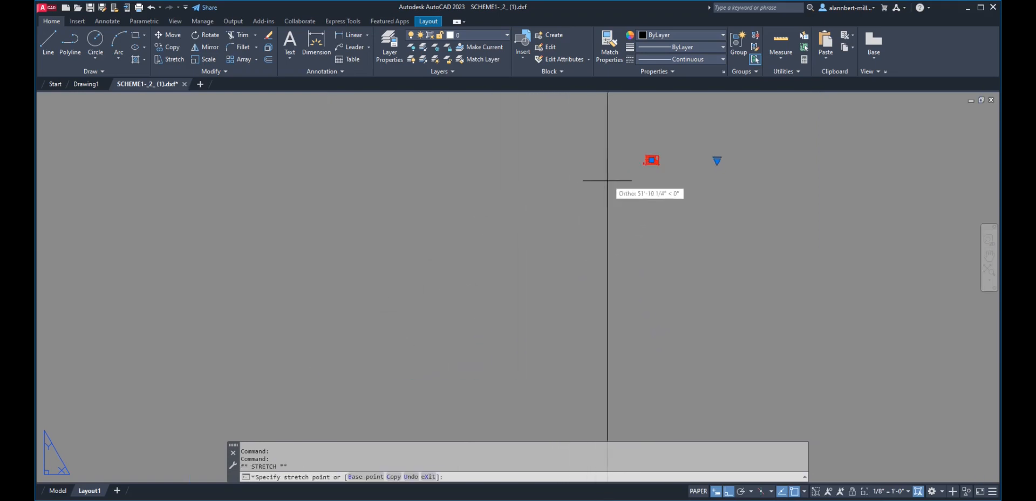
{"action": "scroll", "coordinate": [607, 181], "scroll_direction": "up", "scroll_amount": 4}
{"action": "left_click", "coordinate": [675, 156]}
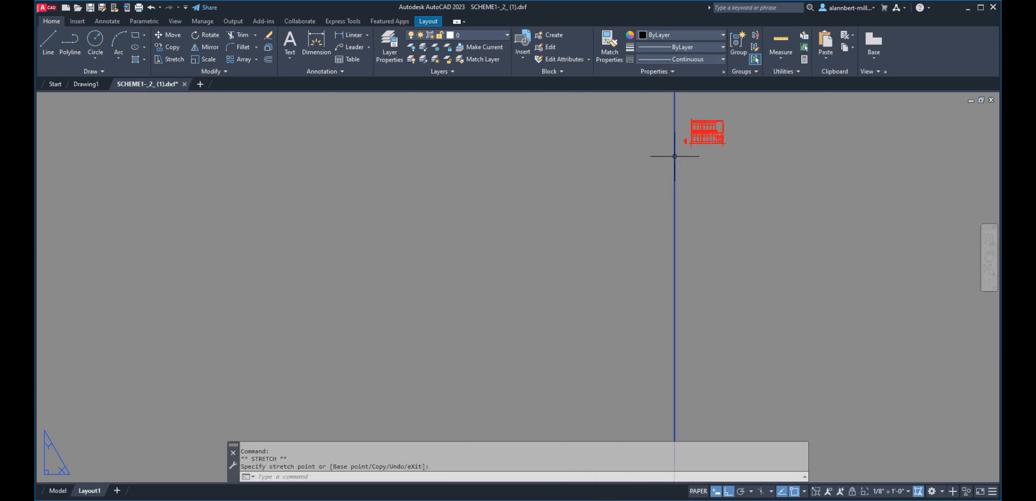
- Stretch the viewport frame's upper-right corner horizontally inward until its right edge sits just beside the elevation
{"action": "scroll", "coordinate": [747, 227], "scroll_direction": "down", "scroll_amount": 6}
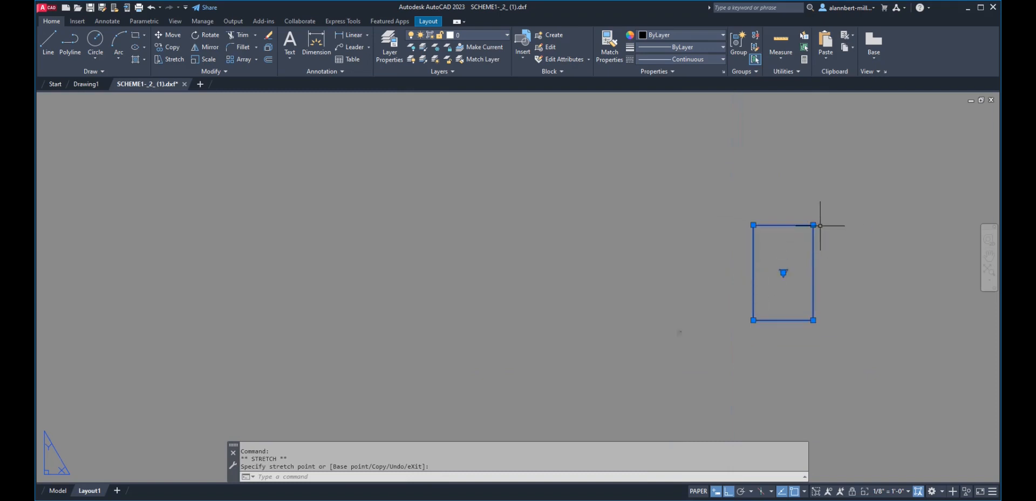
{"action": "left_click", "coordinate": [814, 224]}
{"action": "scroll", "coordinate": [799, 237], "scroll_direction": "up", "scroll_amount": 8}
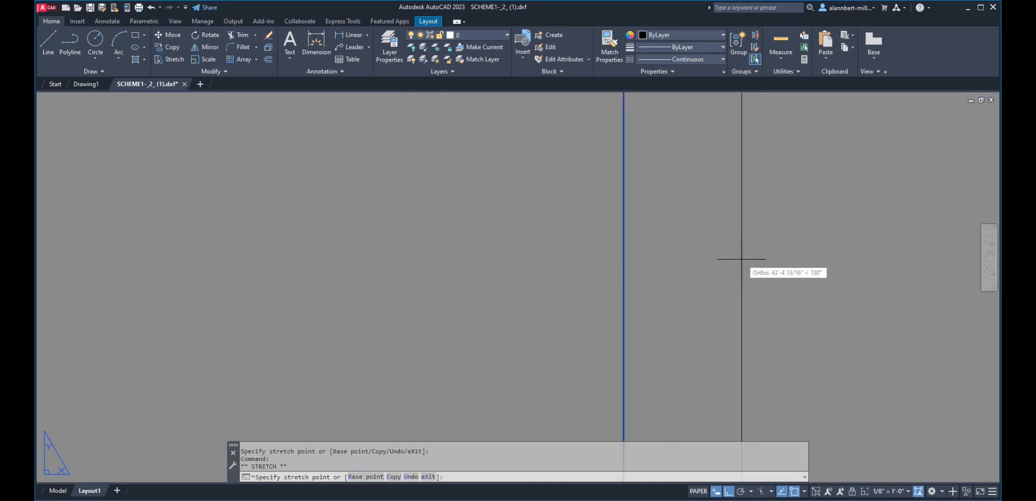
{"action": "scroll", "coordinate": [674, 318], "scroll_direction": "down", "scroll_amount": 5}
{"action": "scroll", "coordinate": [647, 383], "scroll_direction": "up", "scroll_amount": 6}
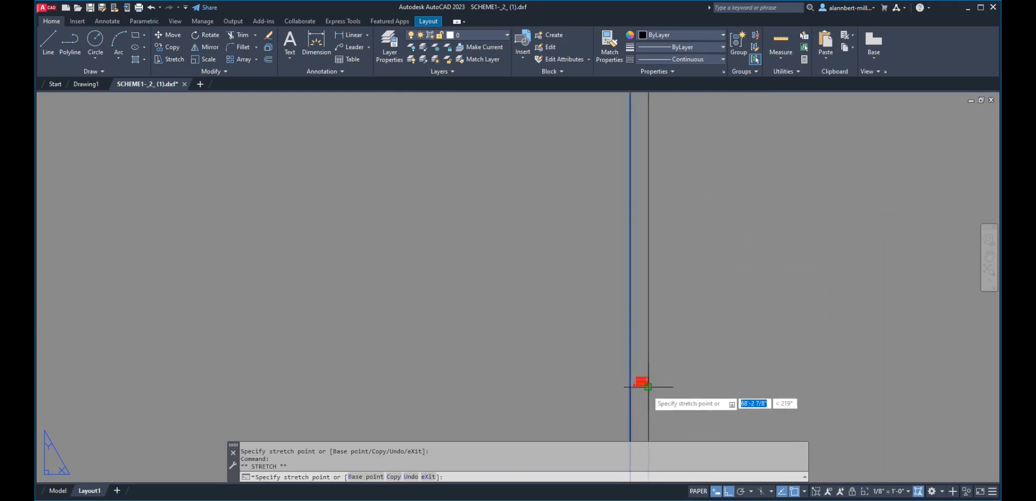
{"action": "left_click", "coordinate": [660, 354]}
- Stretch the tall, narrow viewport frame's top edge down to just above the elevation
{"action": "scroll", "coordinate": [664, 355], "scroll_direction": "down", "scroll_amount": 5}
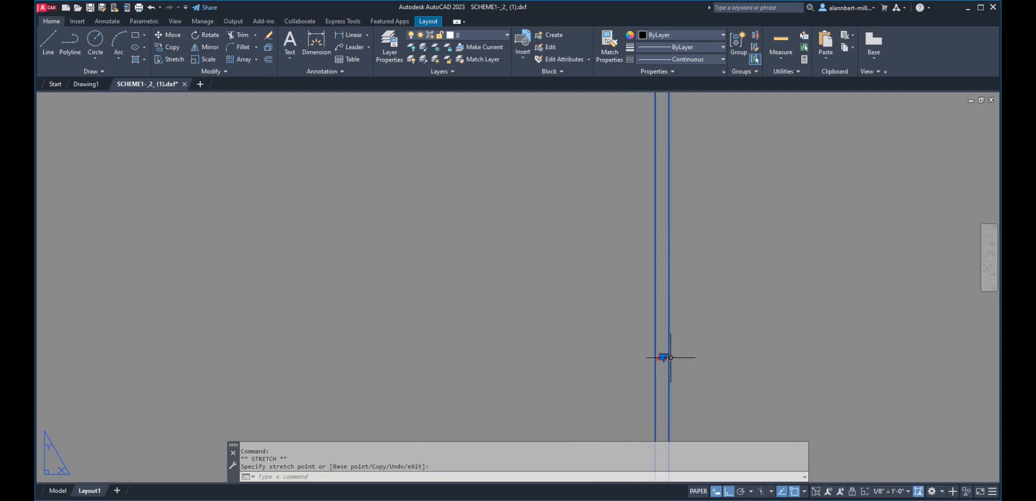
{"action": "scroll", "coordinate": [655, 299], "scroll_direction": "down", "scroll_amount": 2}
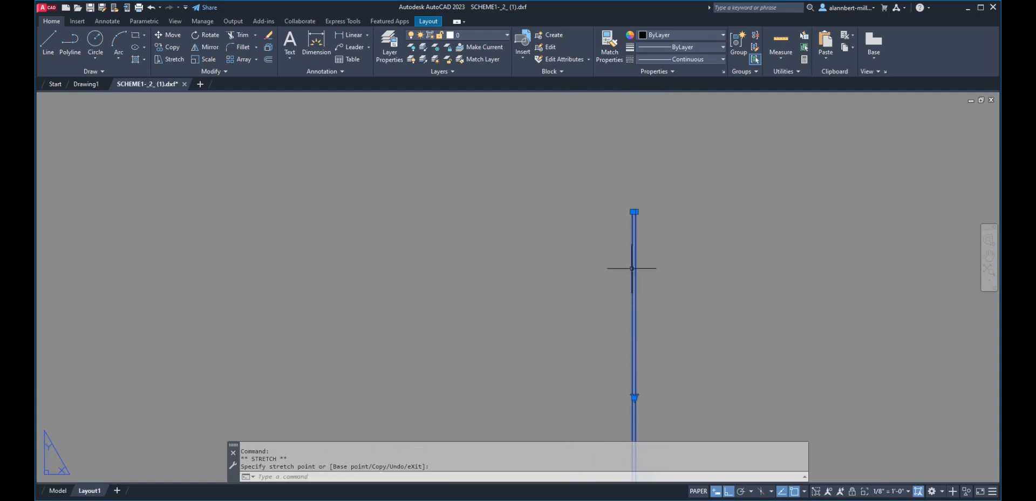
{"action": "left_click", "coordinate": [633, 212]}
{"action": "scroll", "coordinate": [617, 363], "scroll_direction": "up", "scroll_amount": 5}
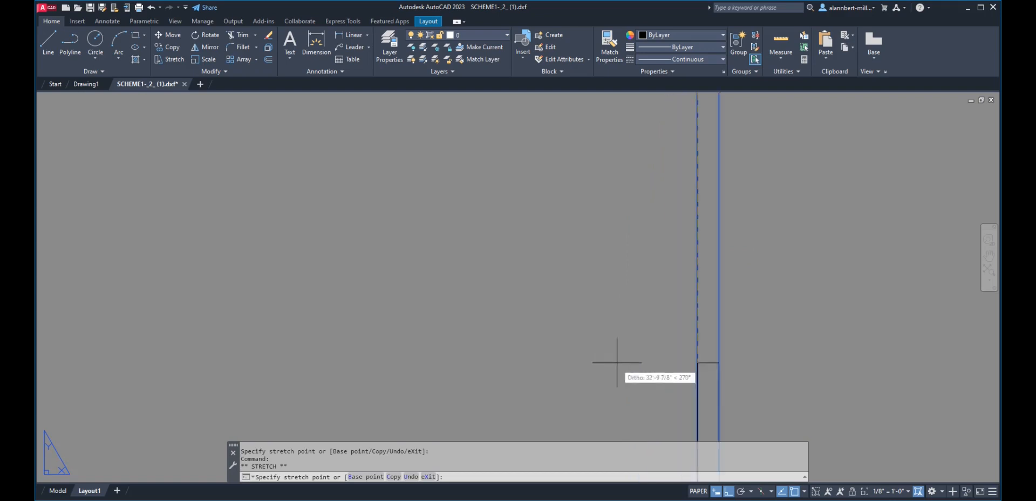
{"action": "middle_click_drag", "start_coordinate": [632, 409], "coordinate": [553, 146]}
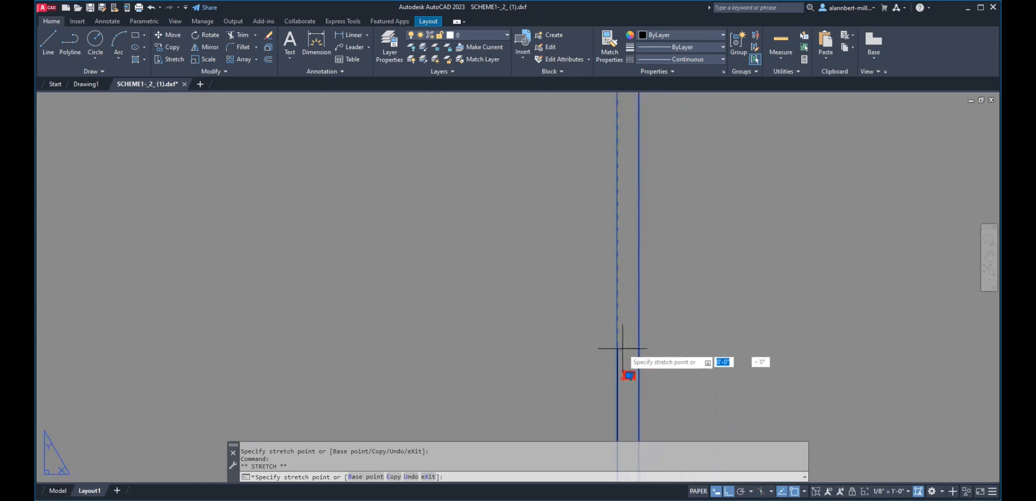
{"action": "scroll", "coordinate": [628, 363], "scroll_direction": "up", "scroll_amount": 2}
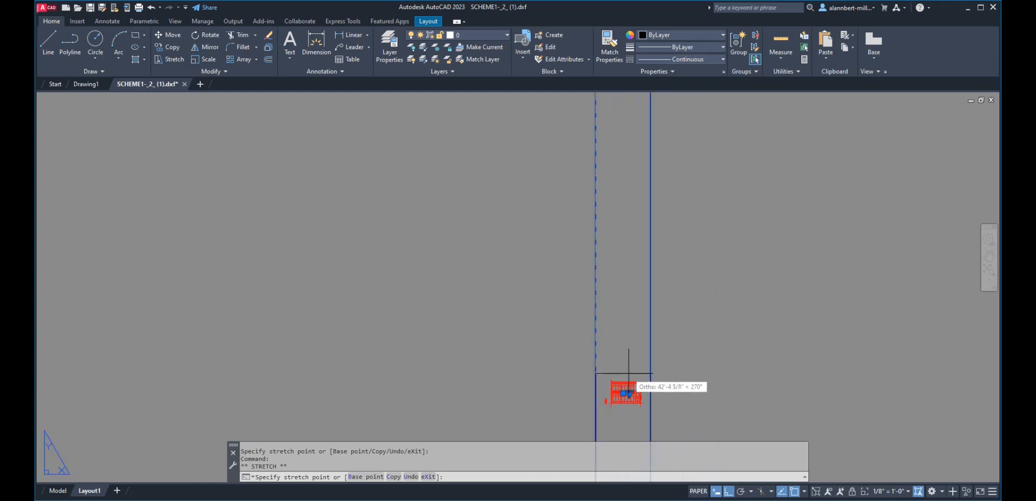
{"action": "left_click", "coordinate": [628, 367]}
- Stretch the viewport frame's bottom edge up to just below the elevation
{"action": "scroll", "coordinate": [688, 410], "scroll_direction": "down", "scroll_amount": 4}
{"action": "middle_click_drag", "start_coordinate": [688, 414], "coordinate": [613, 465]}
{"action": "left_click", "coordinate": [575, 342]}
{"action": "scroll", "coordinate": [578, 185], "scroll_direction": "up", "scroll_amount": 6}
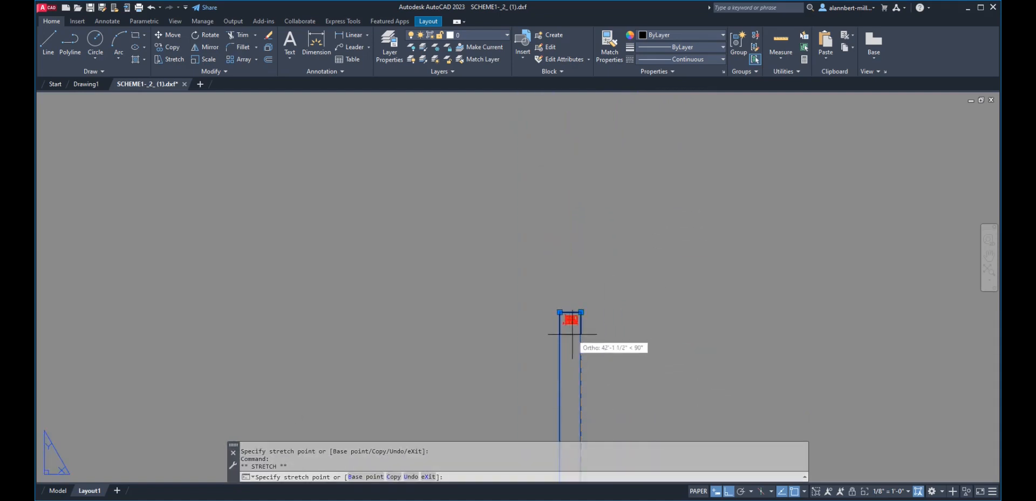
{"action": "left_click", "coordinate": [572, 328]}
- Move the reduced viewport onto the white layout sheet, turning Ortho off during the move
{"action": "scroll", "coordinate": [580, 348], "scroll_direction": "up", "scroll_amount": 6}
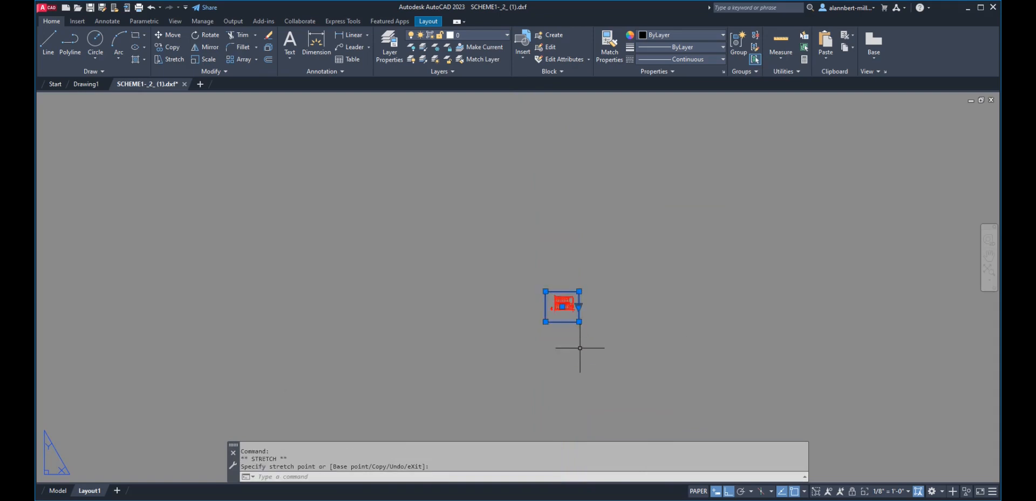
{"action": "scroll", "coordinate": [578, 349], "scroll_direction": "down", "scroll_amount": 10}
{"action": "middle_click_drag", "start_coordinate": [550, 377], "coordinate": [609, 197]}
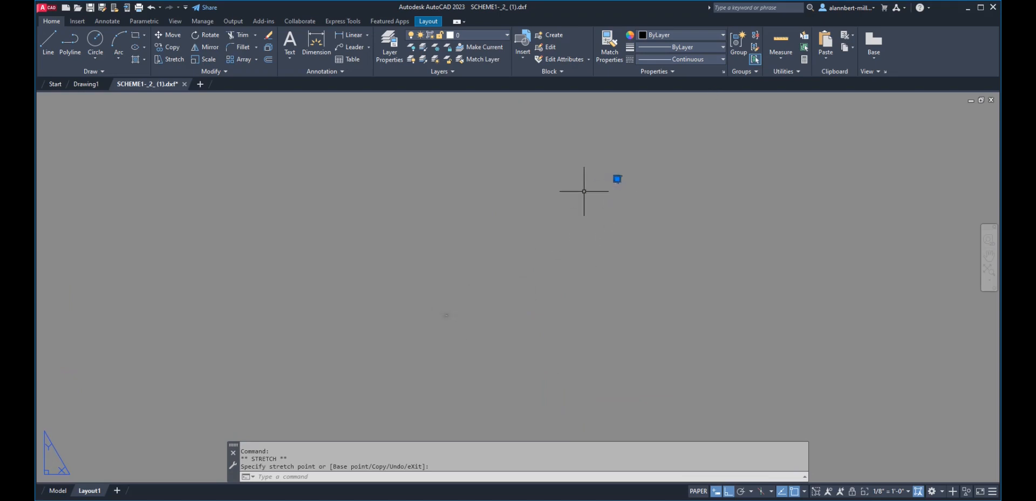
{"action": "key", "text": "Escape"}
{"action": "type", "text": "m"}
{"action": "key", "text": "Return"}
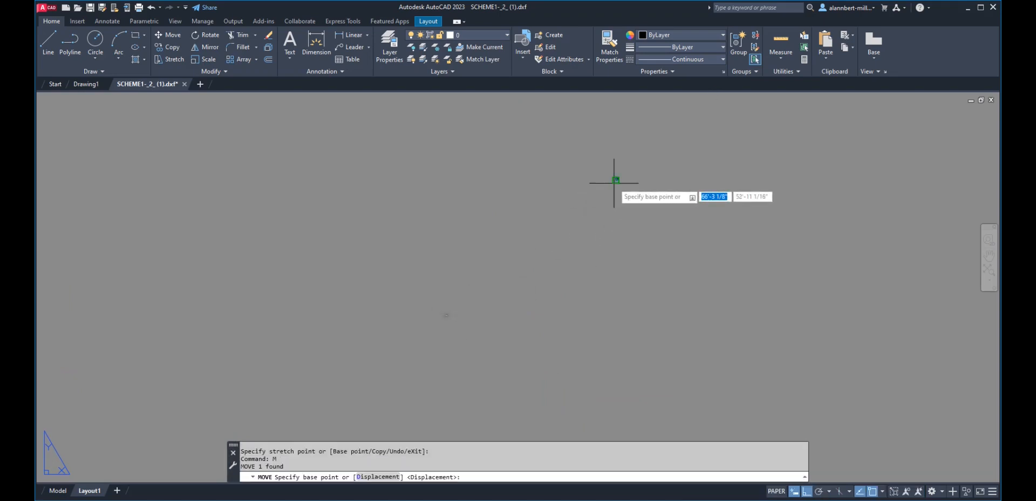
{"action": "left_click", "coordinate": [616, 180]}
{"action": "scroll", "coordinate": [447, 316], "scroll_direction": "up", "scroll_amount": 14}
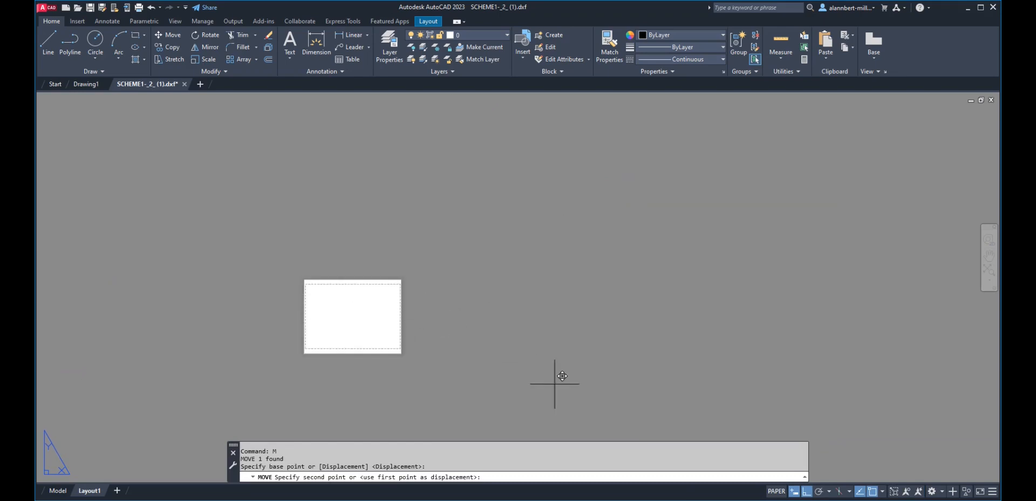
{"action": "left_click", "coordinate": [806, 492]}
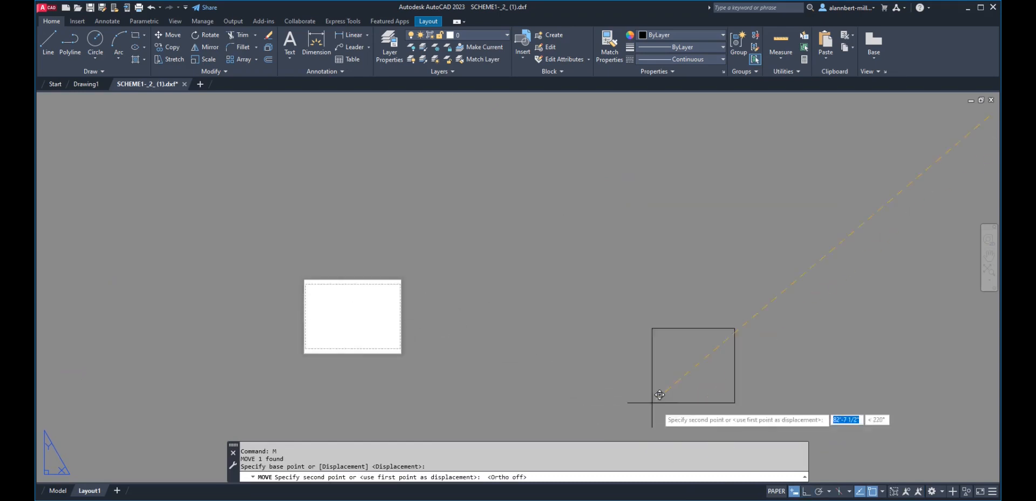
{"action": "left_click", "coordinate": [312, 344]}
- Tighten the viewport frame around the elevation by stretching its lower-left and upper-right corners inward
{"action": "scroll", "coordinate": [330, 320], "scroll_direction": "up", "scroll_amount": 6}
{"action": "scroll", "coordinate": [330, 319], "scroll_direction": "down", "scroll_amount": 4}
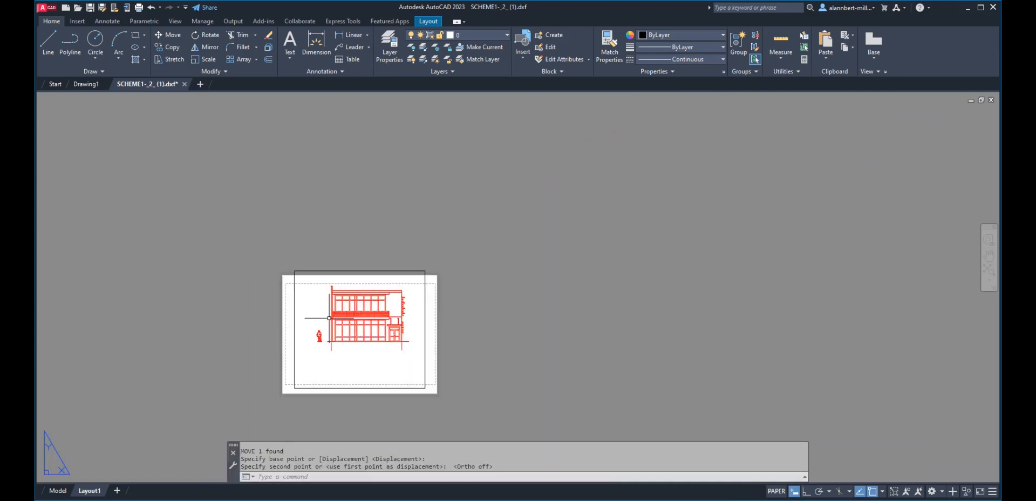
{"action": "left_click", "coordinate": [340, 388]}
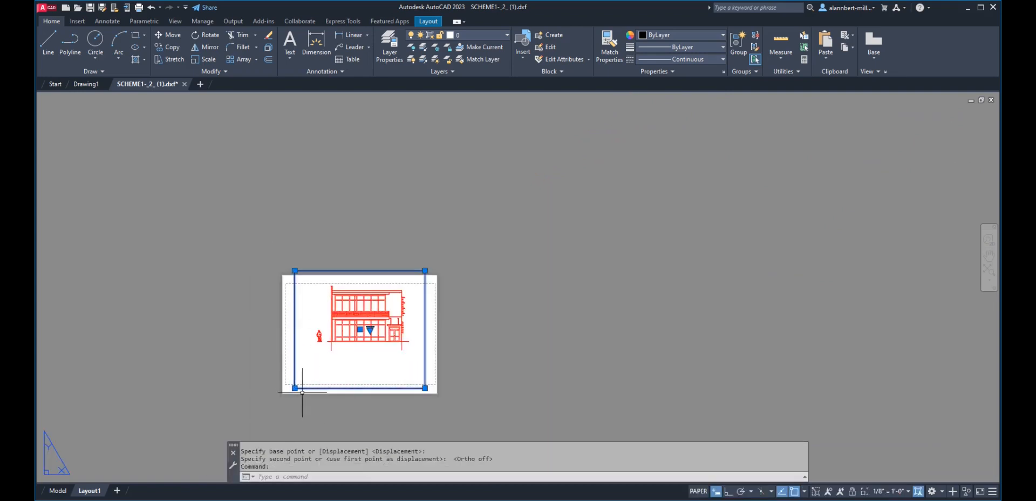
{"action": "left_click", "coordinate": [295, 388]}
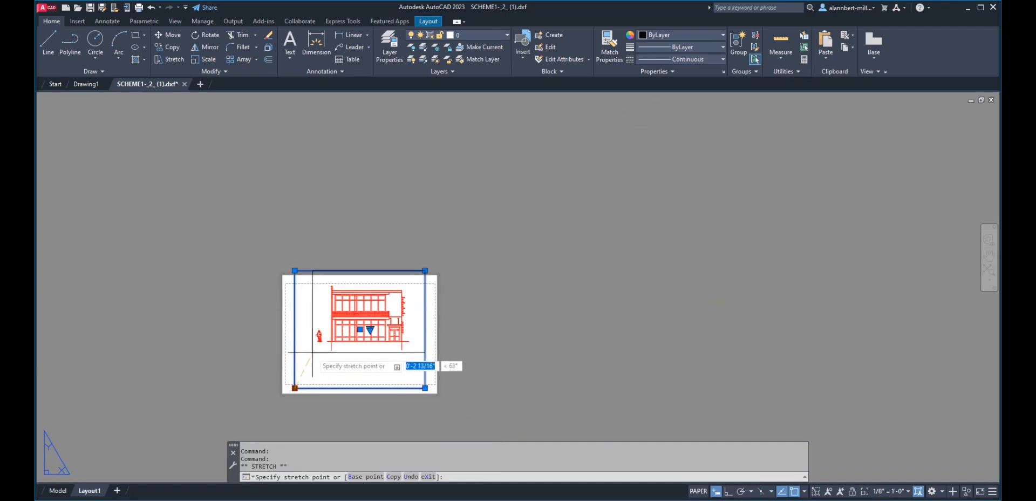
{"action": "left_click", "coordinate": [312, 353]}
{"action": "left_click", "coordinate": [424, 270]}
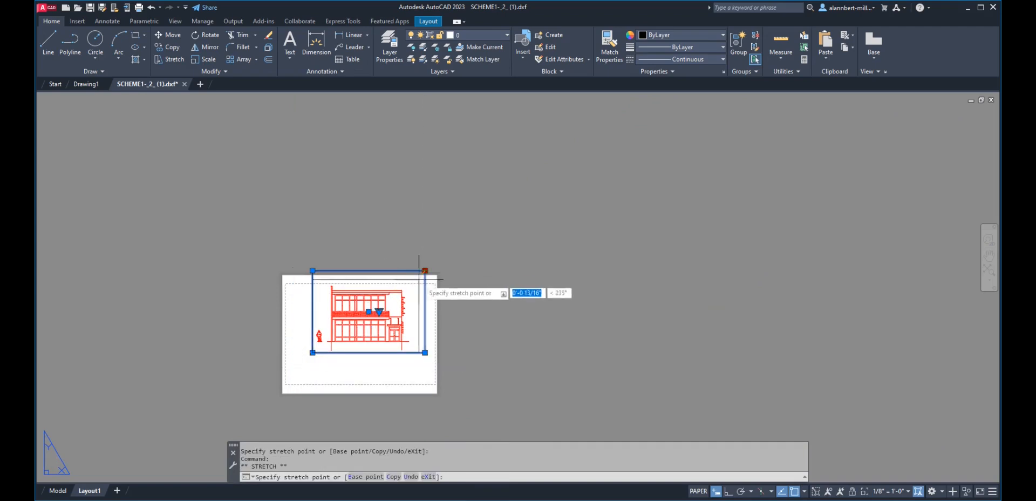
{"action": "left_click", "coordinate": [414, 284]}
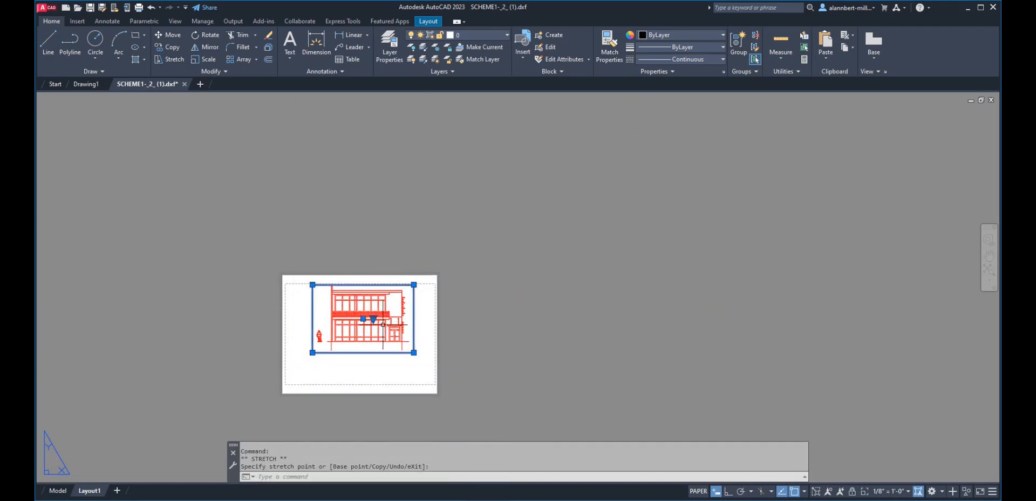
- Move the viewport down and slightly left to centre it on the sheet
{"action": "type", "text": "m"}
{"action": "key", "text": "Return"}
{"action": "left_click", "coordinate": [378, 320]}
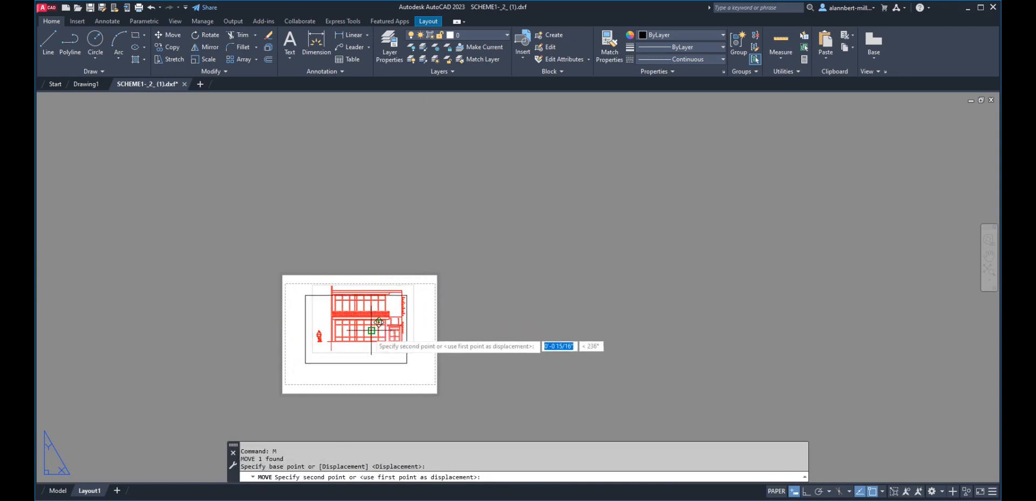
{"action": "left_click", "coordinate": [365, 353]}
- Enlarge the viewport frame slightly by stretching its top edge upward and its right edge outward
{"action": "scroll", "coordinate": [421, 346], "scroll_direction": "up", "scroll_amount": 4}
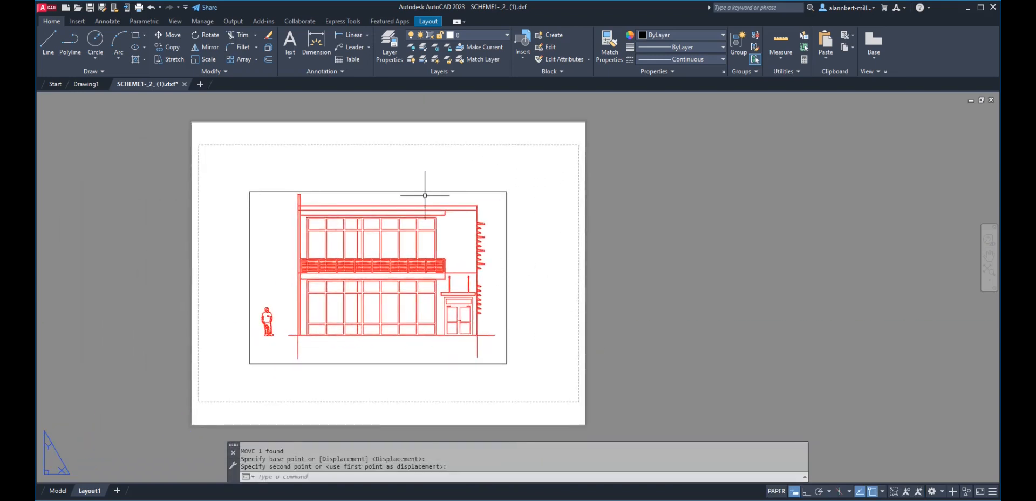
{"action": "left_click", "coordinate": [463, 191]}
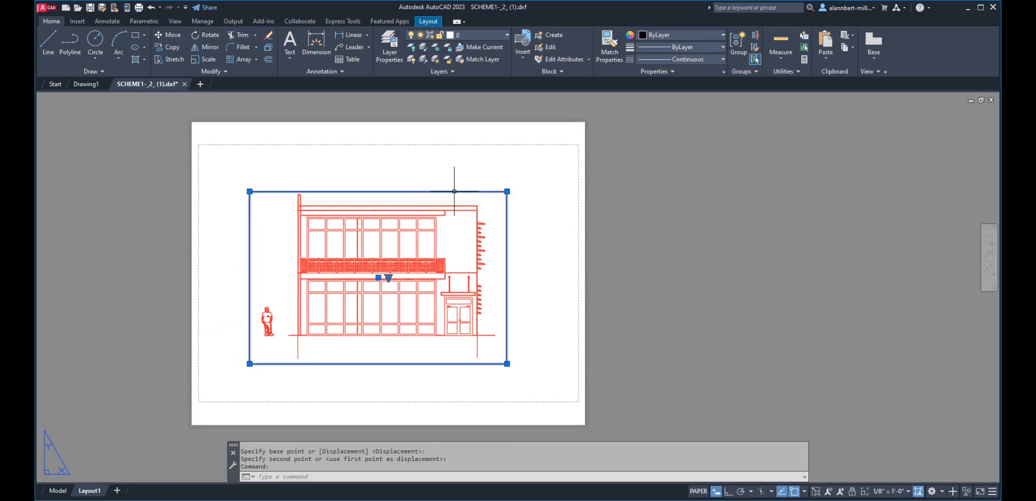
{"action": "left_click", "coordinate": [506, 192]}
{"action": "left_click", "coordinate": [507, 176]}
{"action": "left_click", "coordinate": [506, 363]}
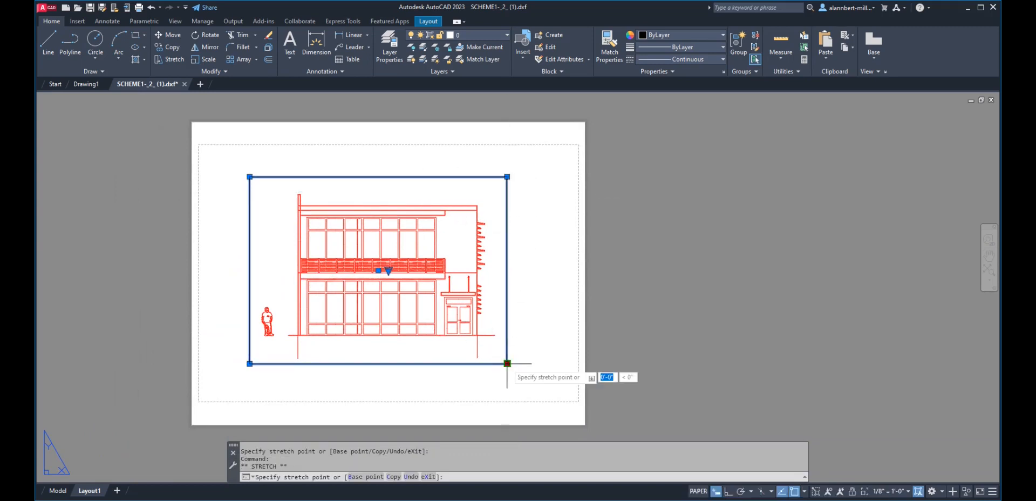
{"action": "left_click", "coordinate": [533, 363]}
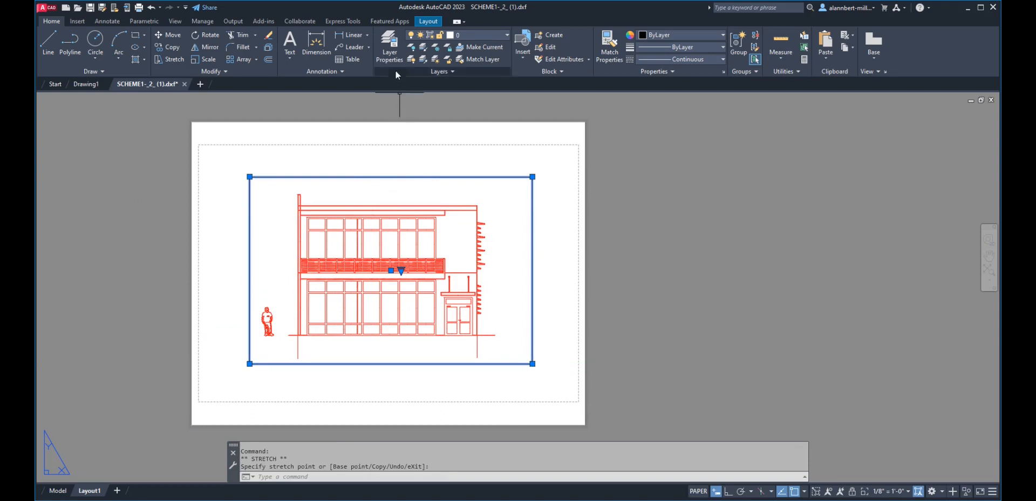
- Create a layer named vport with color 254 and close the Layer Properties Manager
{"action": "left_click", "coordinate": [389, 45]}
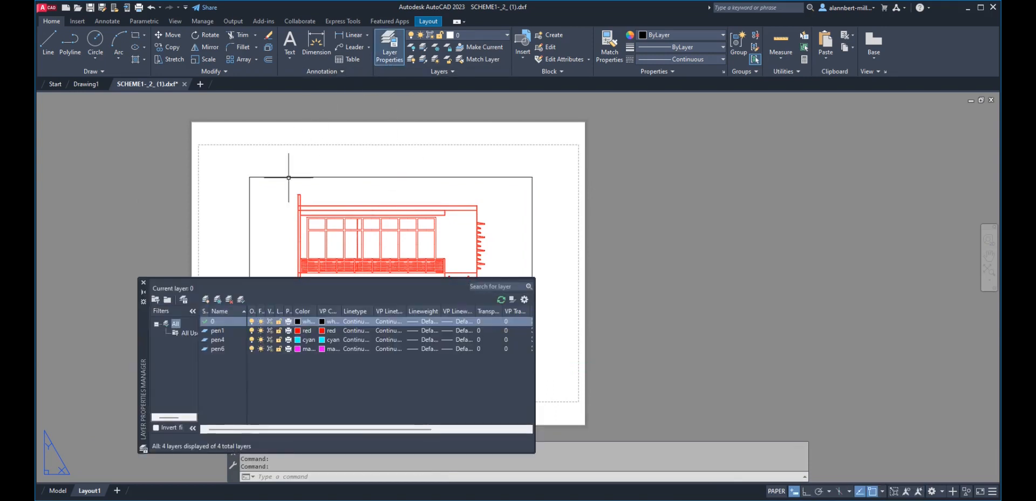
{"action": "left_click", "coordinate": [205, 299]}
{"action": "type", "text": "vport"}
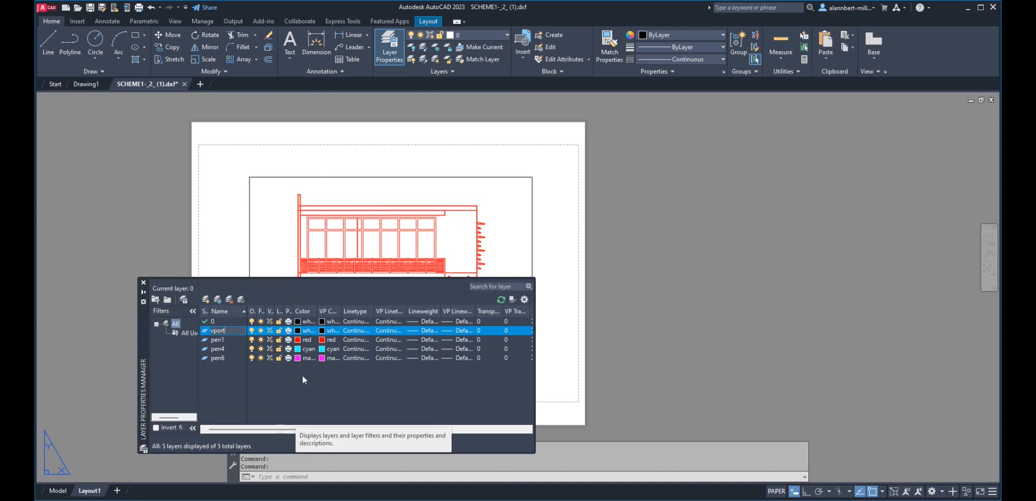
{"action": "left_click", "coordinate": [298, 330]}
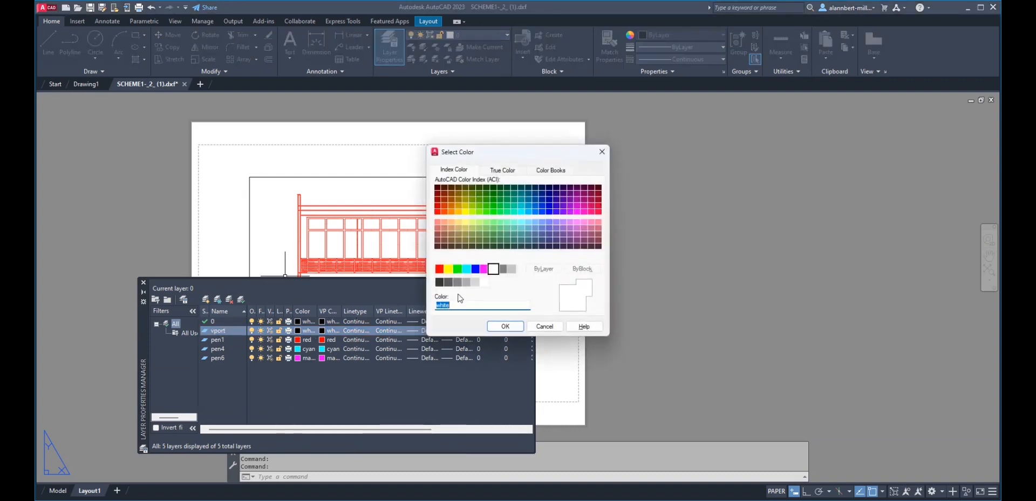
{"action": "left_click", "coordinate": [475, 283]}
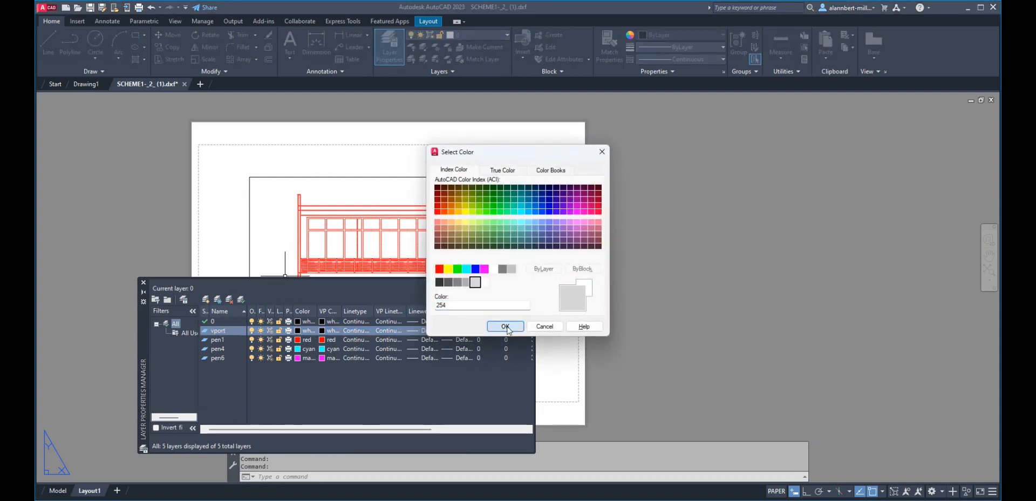
{"action": "left_click", "coordinate": [506, 328]}
{"action": "left_click", "coordinate": [144, 291]}
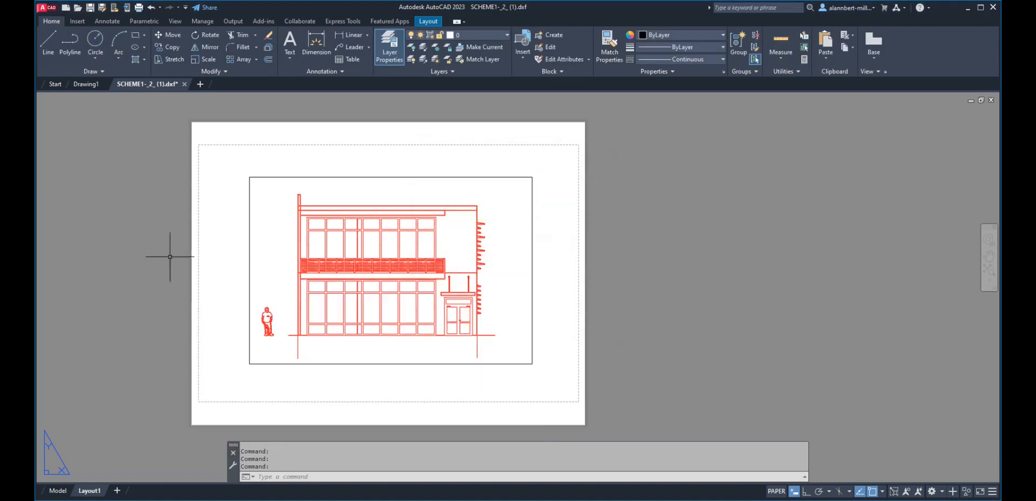
- Assign the viewport frame to the vport layer, keeping the layer's color at 254, and turn that layer off
{"action": "left_click", "coordinate": [249, 194]}
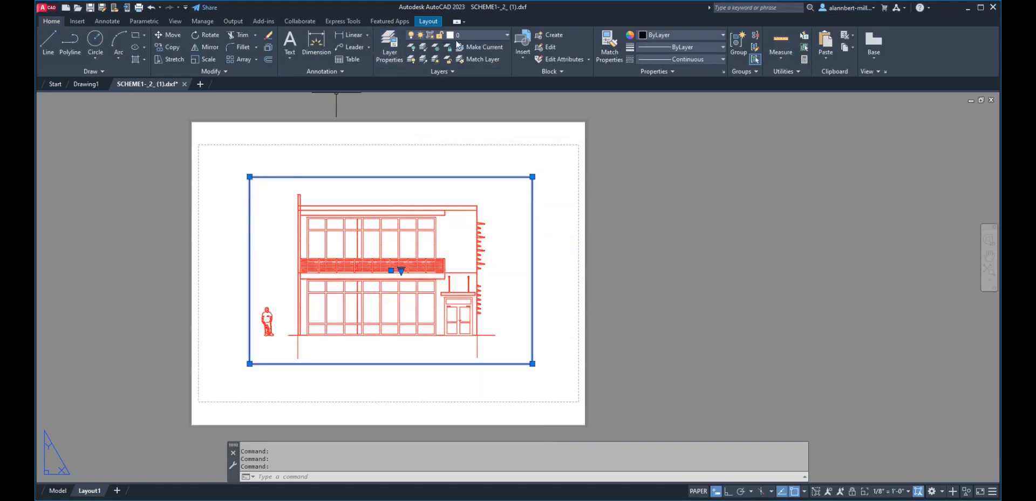
{"action": "left_click", "coordinate": [459, 36]}
{"action": "left_click", "coordinate": [452, 96]}
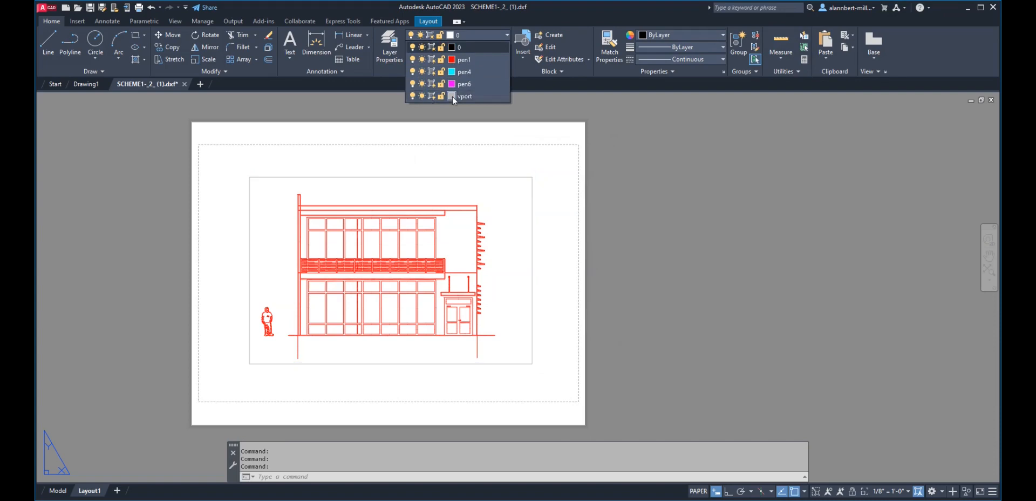
{"action": "left_click", "coordinate": [453, 96]}
{"action": "left_click", "coordinate": [504, 325]}
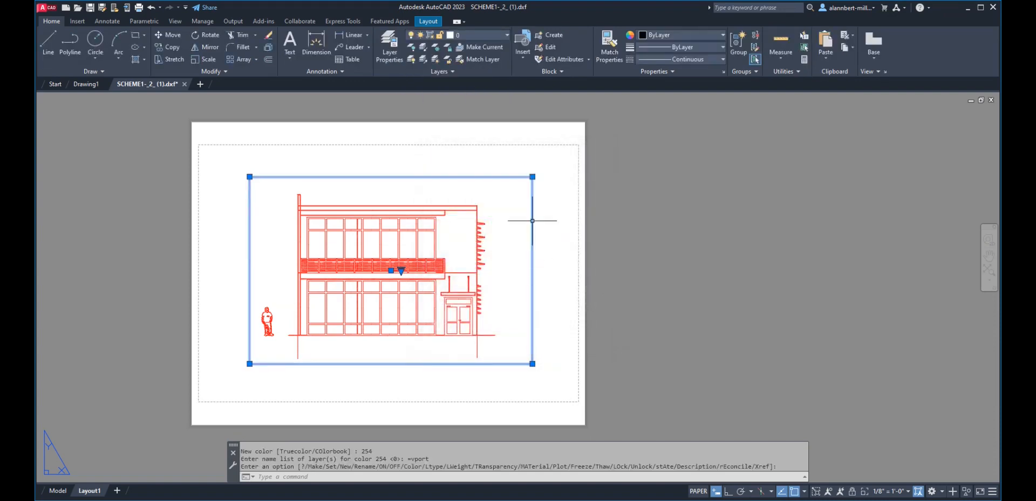
{"action": "key", "text": "Escape"}
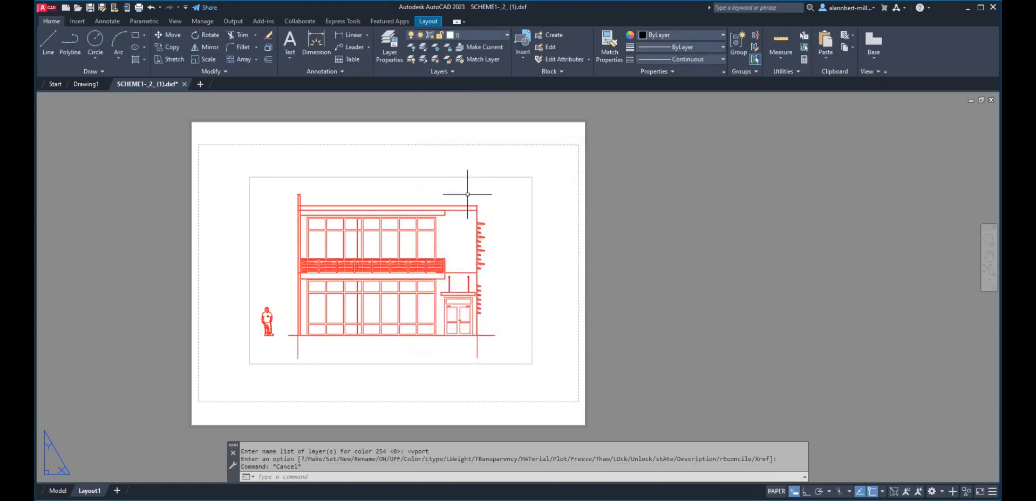
{"action": "left_click", "coordinate": [432, 37]}
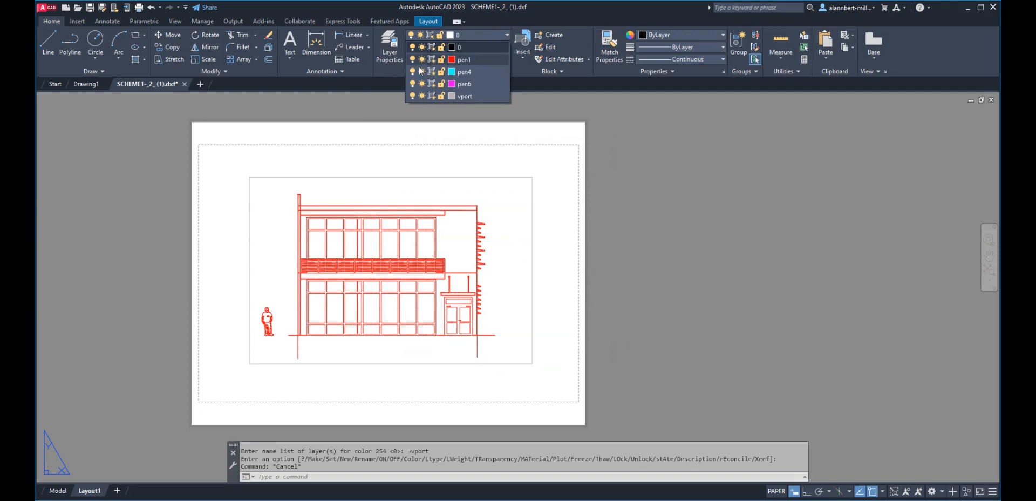
{"action": "left_click", "coordinate": [413, 96]}
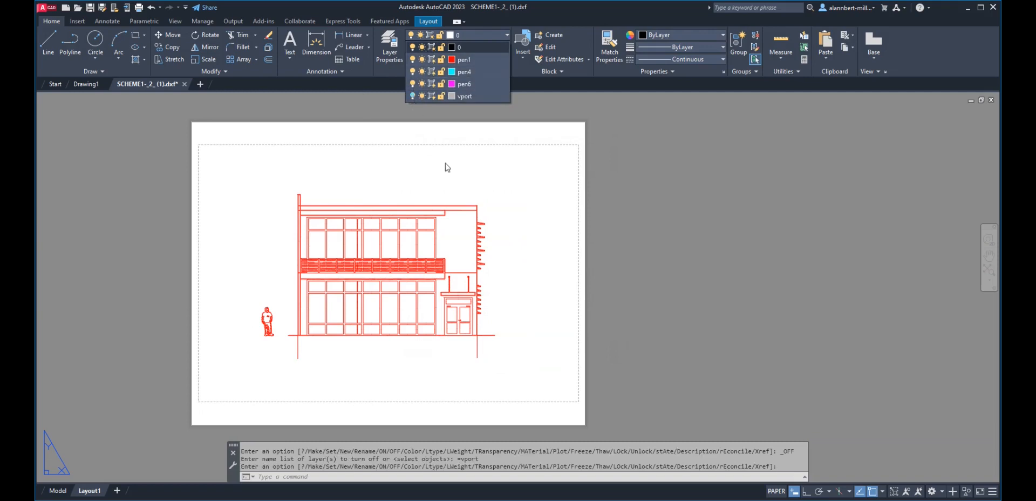
- Run a print preview of the layout, examine the viewport border and elevation linework, and return to the layout
{"action": "left_click", "coordinate": [708, 287]}
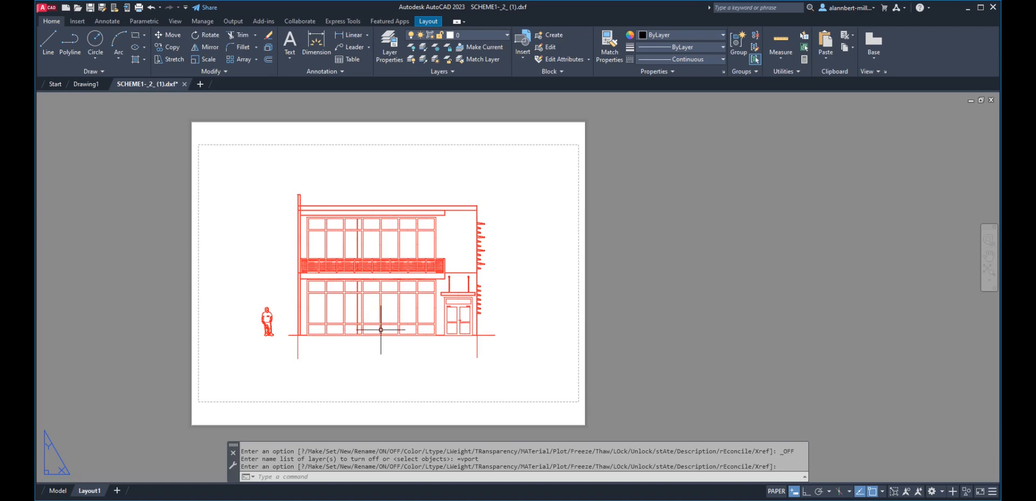
{"action": "type", "text": "preview"}
{"action": "key", "text": "Return"}
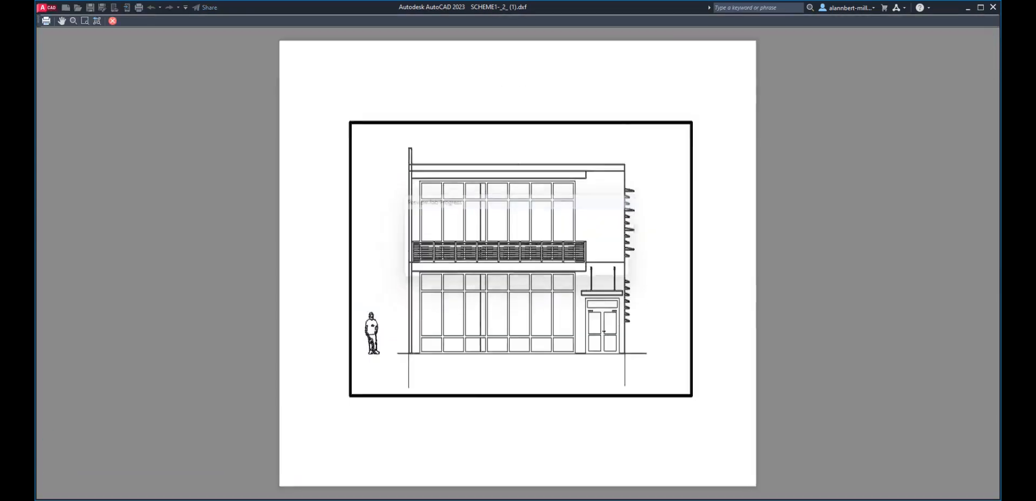
{"action": "scroll", "coordinate": [461, 317], "scroll_direction": "down", "scroll_amount": 2}
{"action": "scroll", "coordinate": [479, 303], "scroll_direction": "up", "scroll_amount": 3}
{"action": "scroll", "coordinate": [480, 304], "scroll_direction": "up", "scroll_amount": 2}
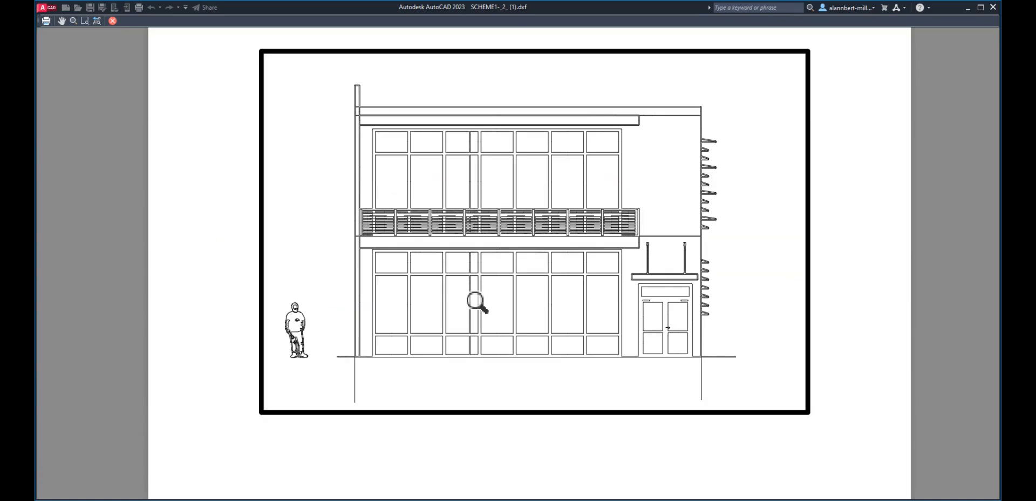
{"action": "scroll", "coordinate": [319, 59], "scroll_direction": "down", "scroll_amount": 4}
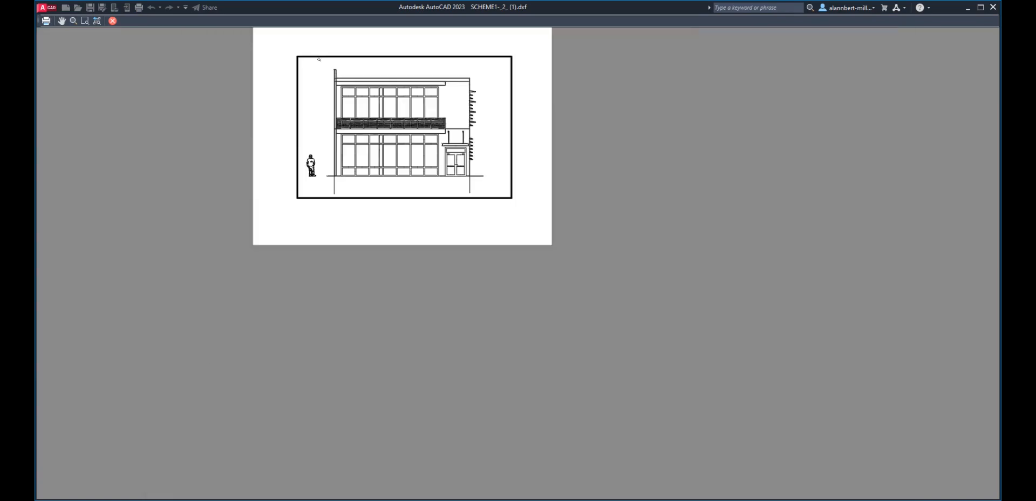
{"action": "scroll", "coordinate": [515, 175], "scroll_direction": "up", "scroll_amount": 4}
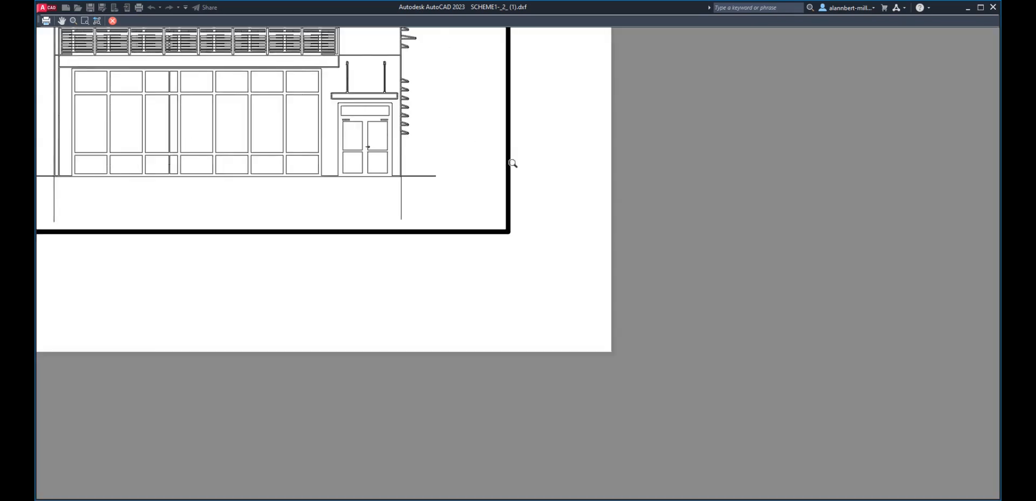
{"action": "scroll", "coordinate": [486, 165], "scroll_direction": "down", "scroll_amount": 4}
{"action": "middle_click_drag", "start_coordinate": [473, 166], "coordinate": [532, 319]}
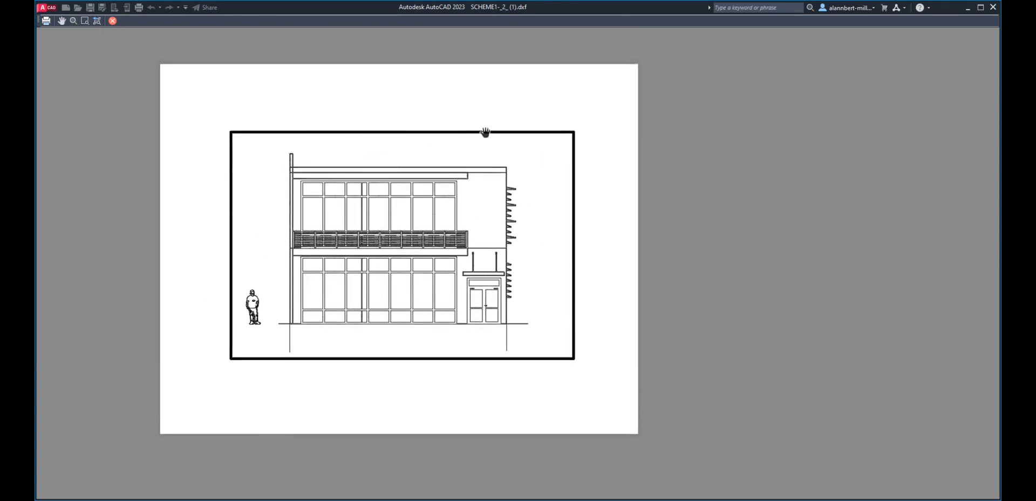
{"action": "left_click", "coordinate": [112, 21]}
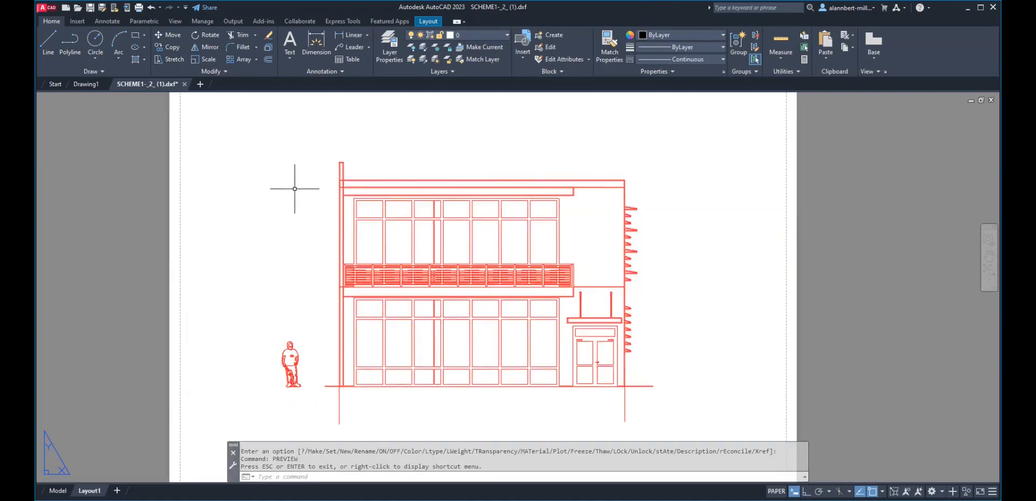
{"action": "scroll", "coordinate": [296, 186], "scroll_direction": "down", "scroll_amount": 2}
{"action": "key", "text": "Escape"}
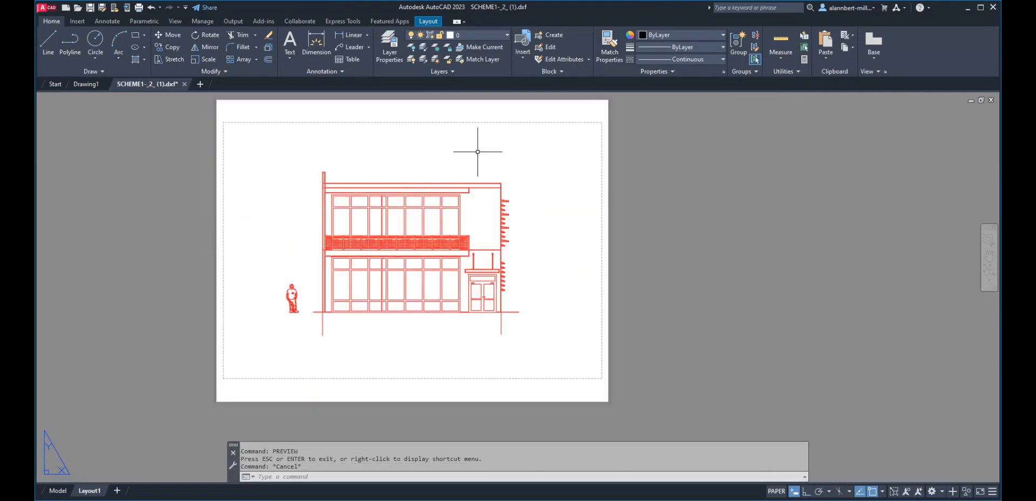
- Freeze the vport layer
{"action": "left_click", "coordinate": [478, 37]}
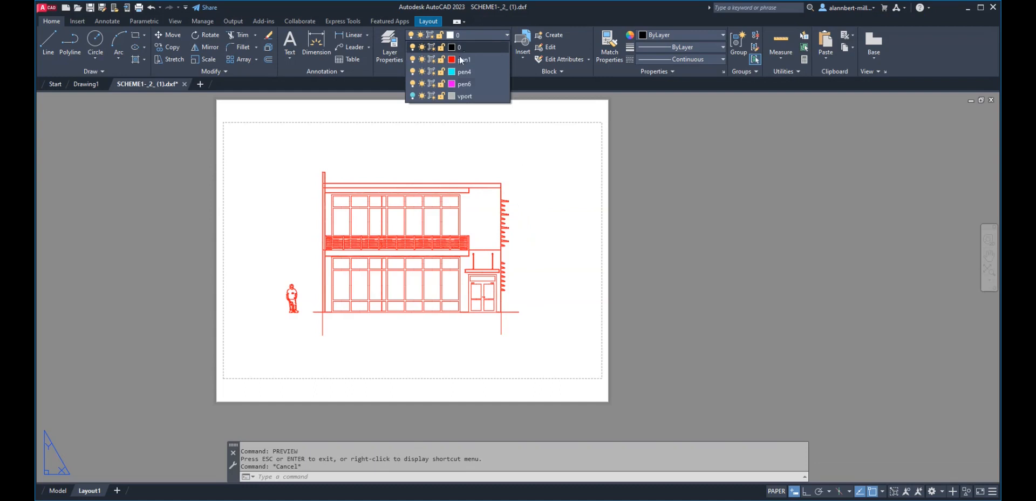
{"action": "left_click", "coordinate": [422, 96]}
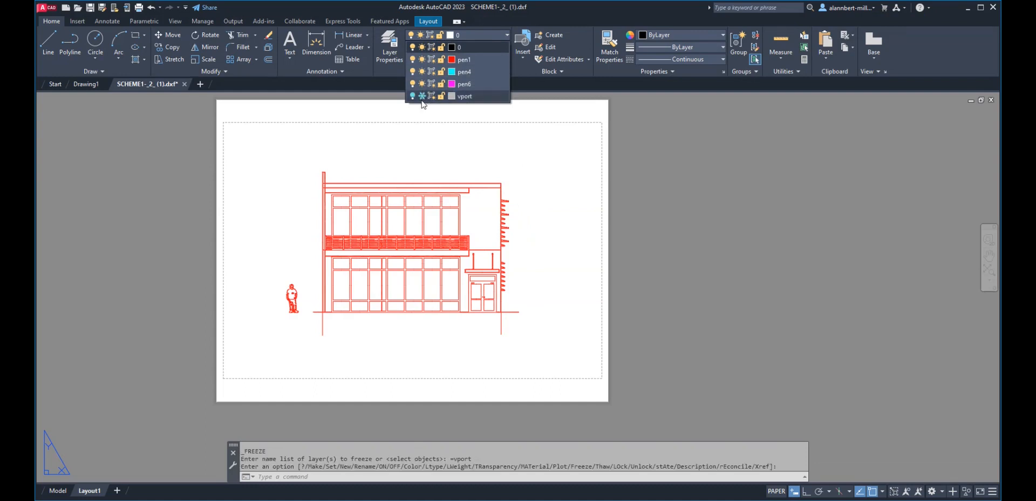
{"action": "left_click", "coordinate": [651, 182]}
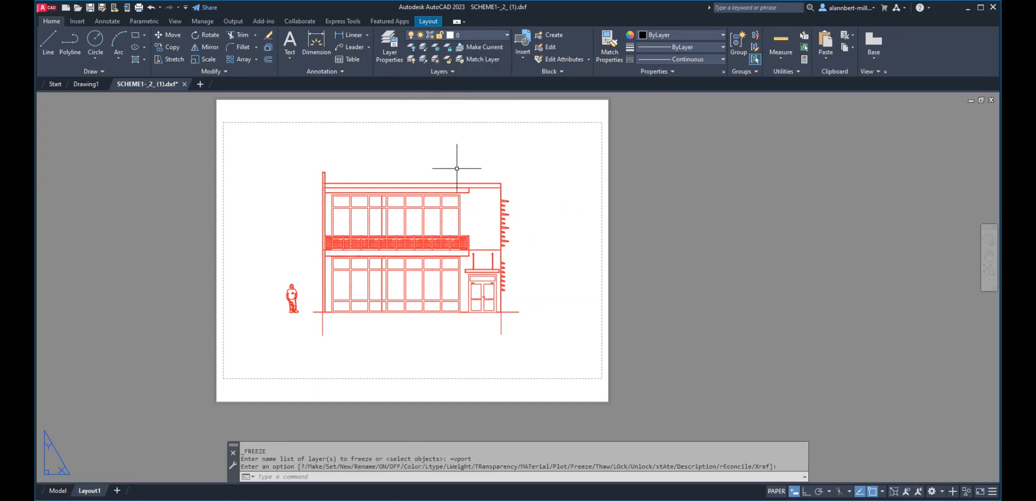
- Preview the layout print again with vport frozen, inspect the border around the elevation, and close the preview
{"action": "type", "text": "preview"}
{"action": "key", "text": "Return"}
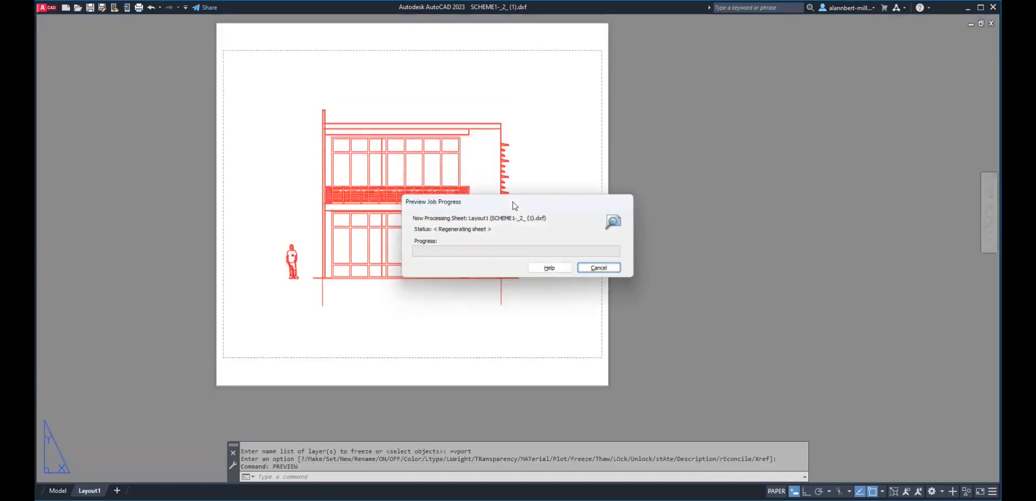
{"action": "scroll", "coordinate": [378, 146], "scroll_direction": "up", "scroll_amount": 5}
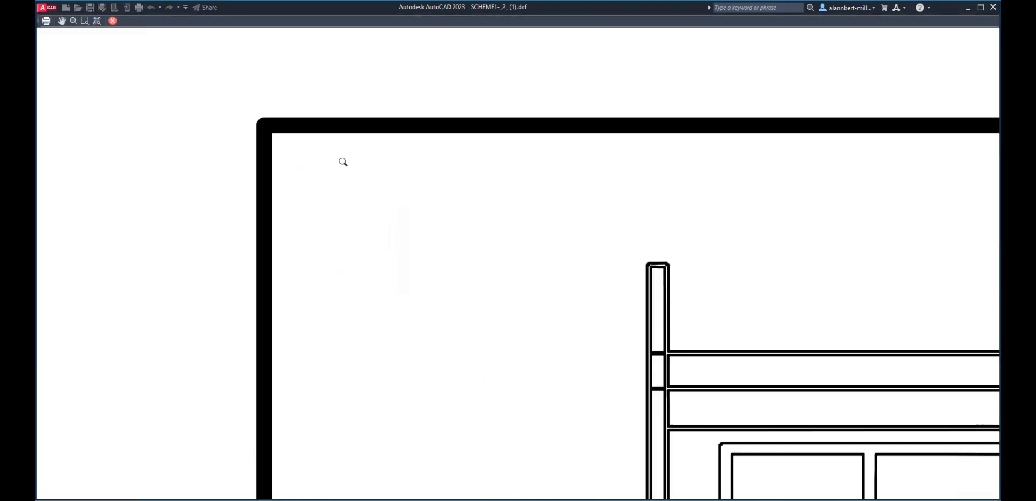
{"action": "scroll", "coordinate": [330, 153], "scroll_direction": "down", "scroll_amount": 3}
{"action": "scroll", "coordinate": [342, 137], "scroll_direction": "down", "scroll_amount": 2}
{"action": "scroll", "coordinate": [520, 182], "scroll_direction": "up", "scroll_amount": 2}
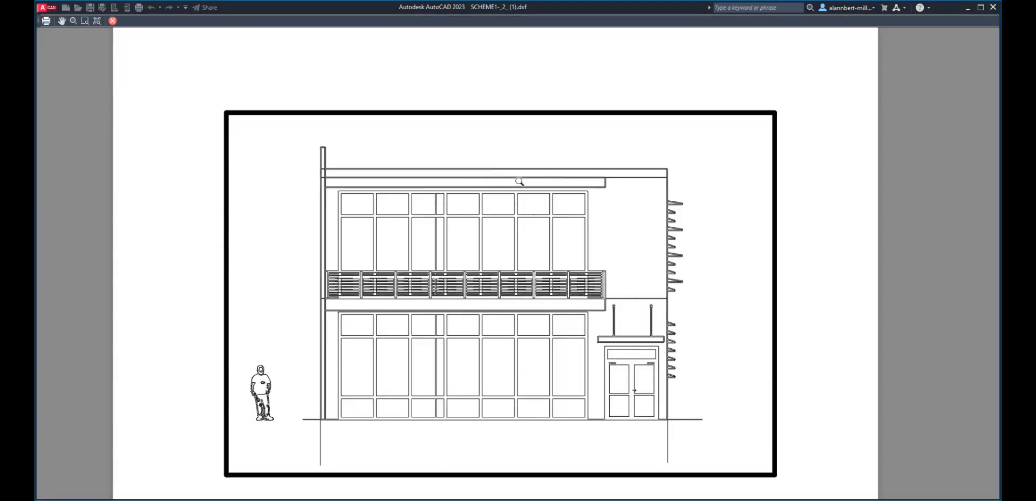
{"action": "scroll", "coordinate": [525, 182], "scroll_direction": "down", "scroll_amount": 3}
{"action": "scroll", "coordinate": [430, 184], "scroll_direction": "up", "scroll_amount": 2}
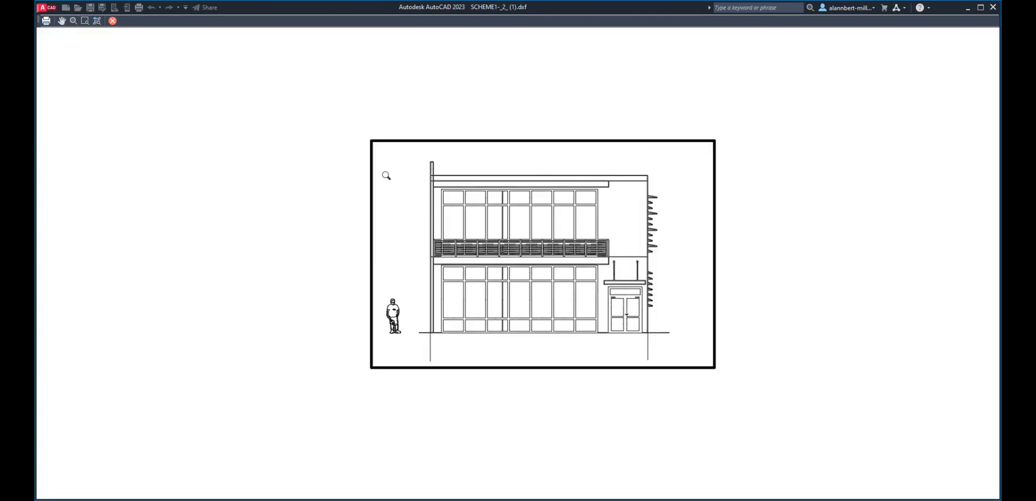
{"action": "scroll", "coordinate": [396, 166], "scroll_direction": "up", "scroll_amount": 2}
{"action": "scroll", "coordinate": [395, 165], "scroll_direction": "down", "scroll_amount": 2}
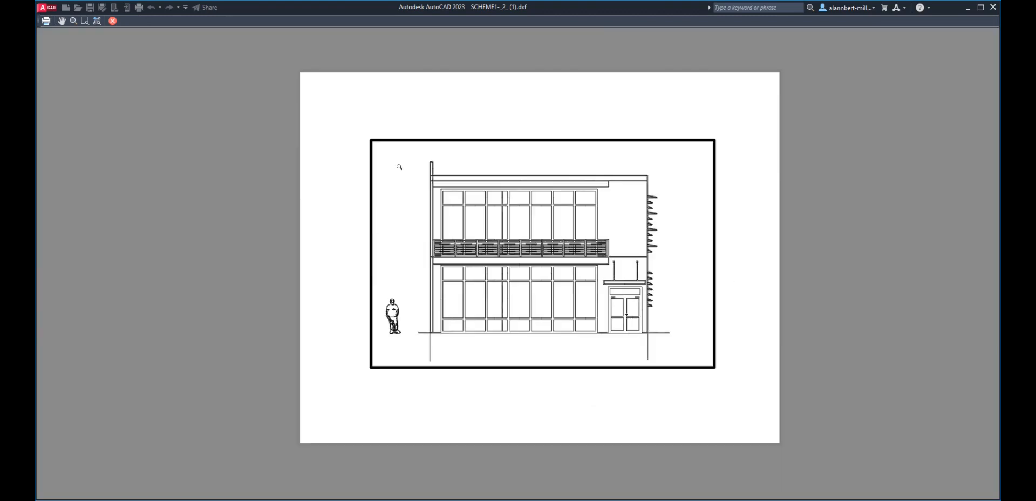
{"action": "left_click", "coordinate": [112, 21]}
{"action": "middle_click_drag", "start_coordinate": [433, 168], "coordinate": [424, 193]}
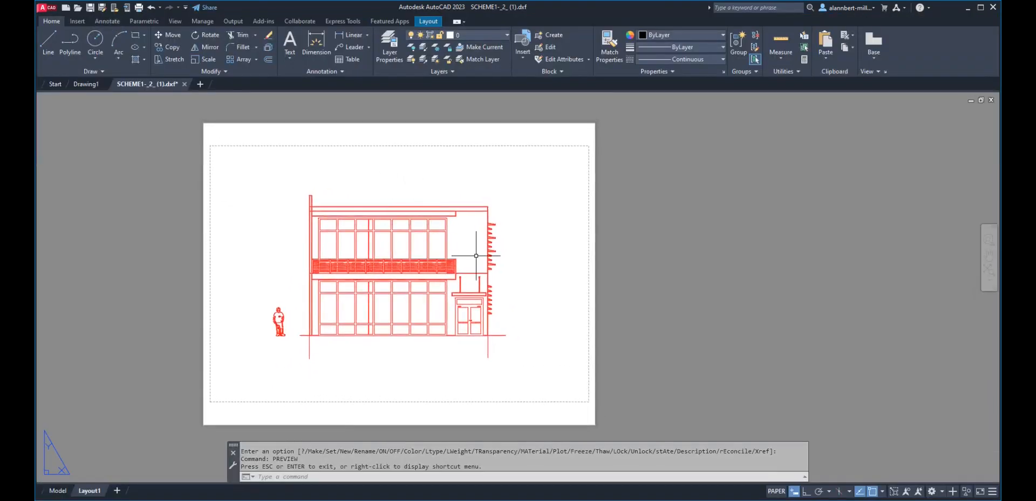
- Activate model space inside the elevation viewport and return to paper space
{"action": "scroll", "coordinate": [413, 217], "scroll_direction": "up", "scroll_amount": 2}
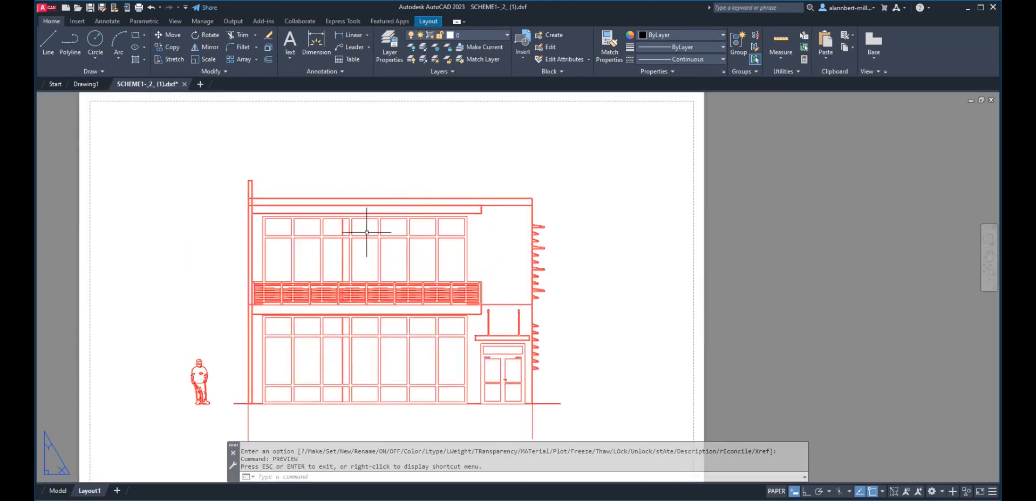
{"action": "scroll", "coordinate": [363, 225], "scroll_direction": "down", "scroll_amount": 2}
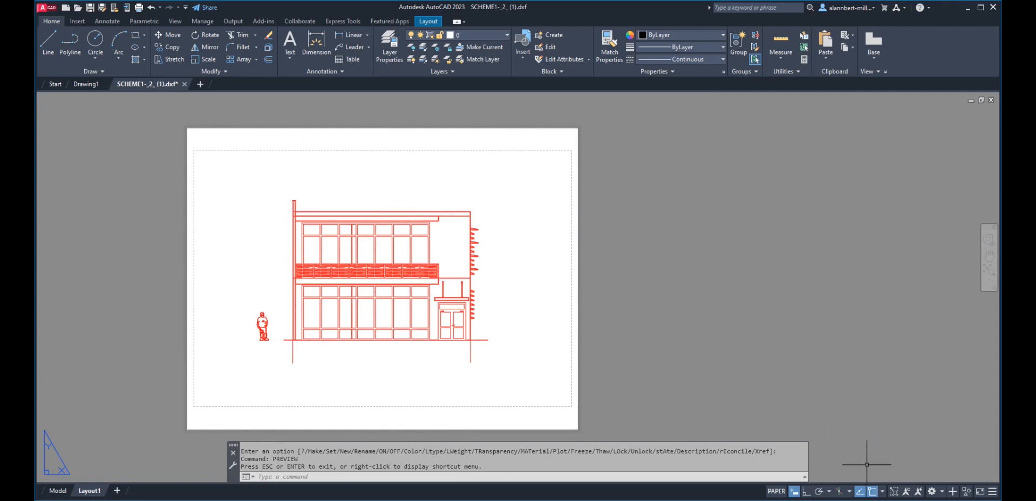
{"action": "double_click", "coordinate": [502, 296]}
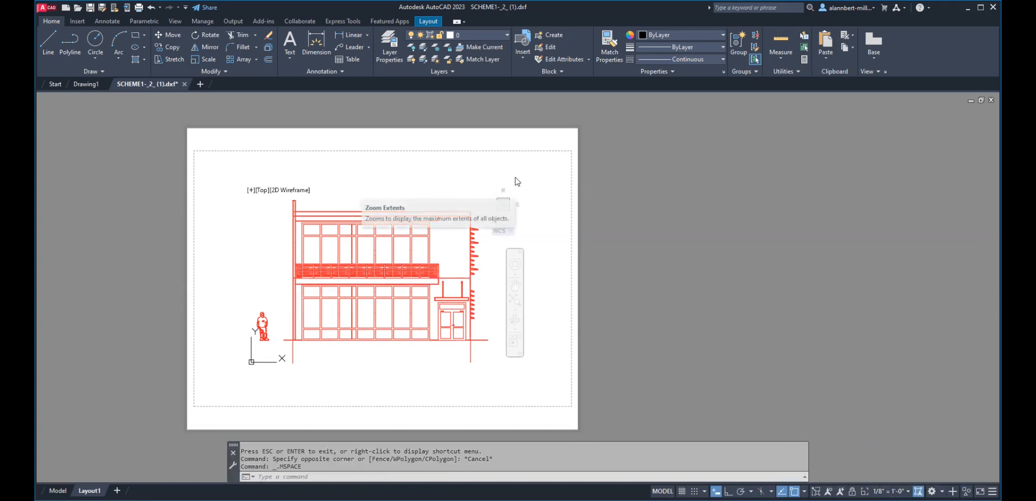
{"action": "double_click", "coordinate": [609, 191]}
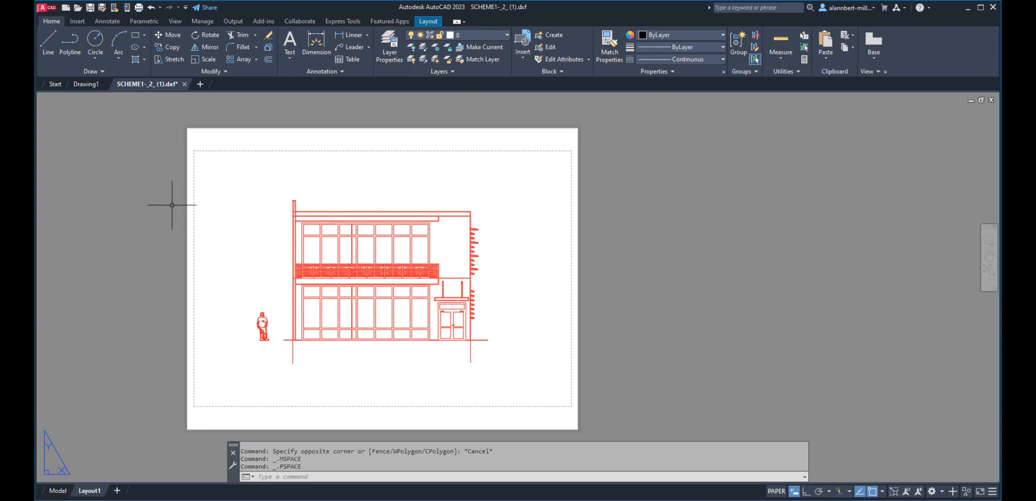
- Save the drawing as base-elev in AutoCAD 2018 DWG format in the H: drive's EDT320 folder, under !! AutoCAD Files EDT 320
{"action": "left_click", "coordinate": [43, 8]}
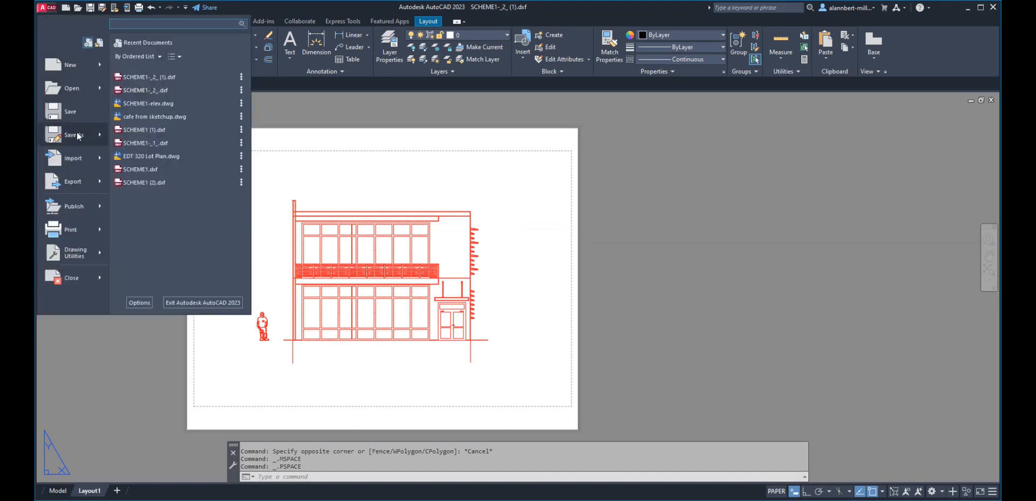
{"action": "left_click", "coordinate": [73, 135]}
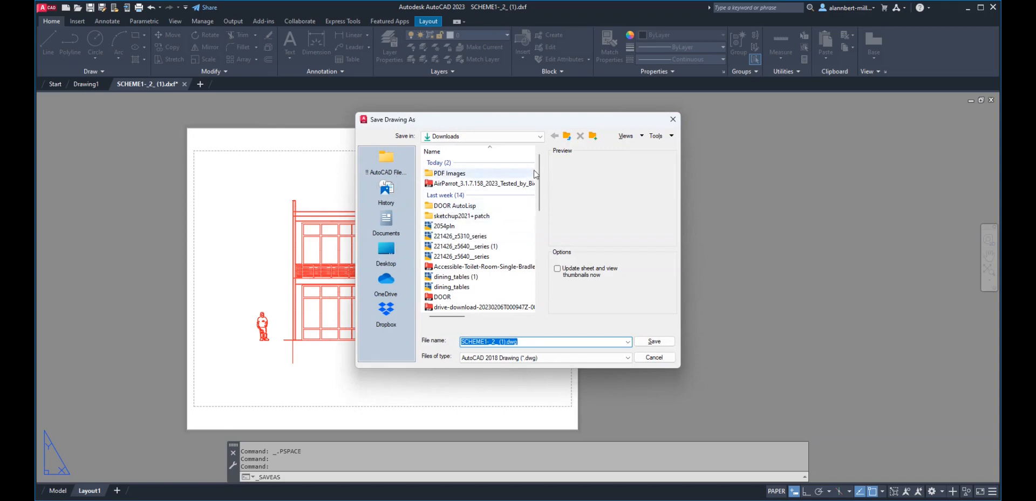
{"action": "left_click", "coordinate": [539, 136]}
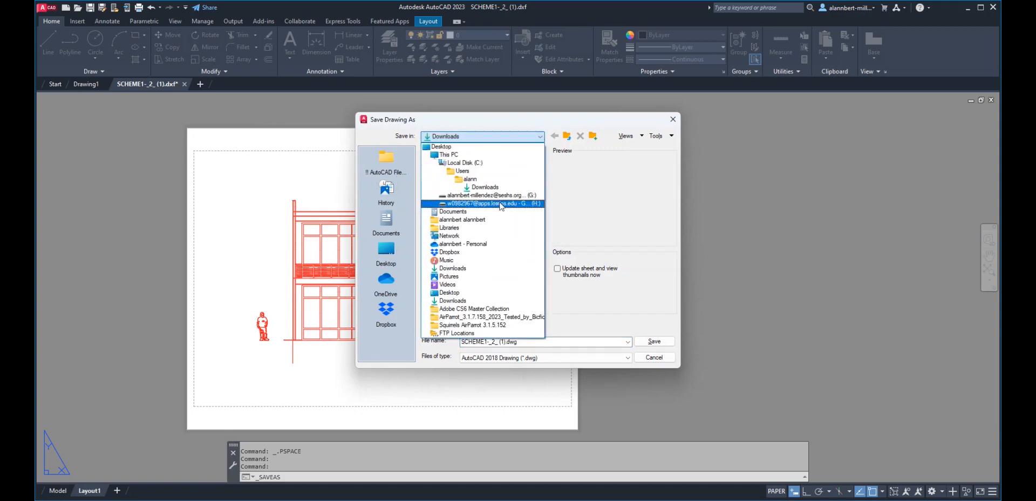
{"action": "left_click", "coordinate": [502, 204]}
{"action": "double_click", "coordinate": [451, 185]}
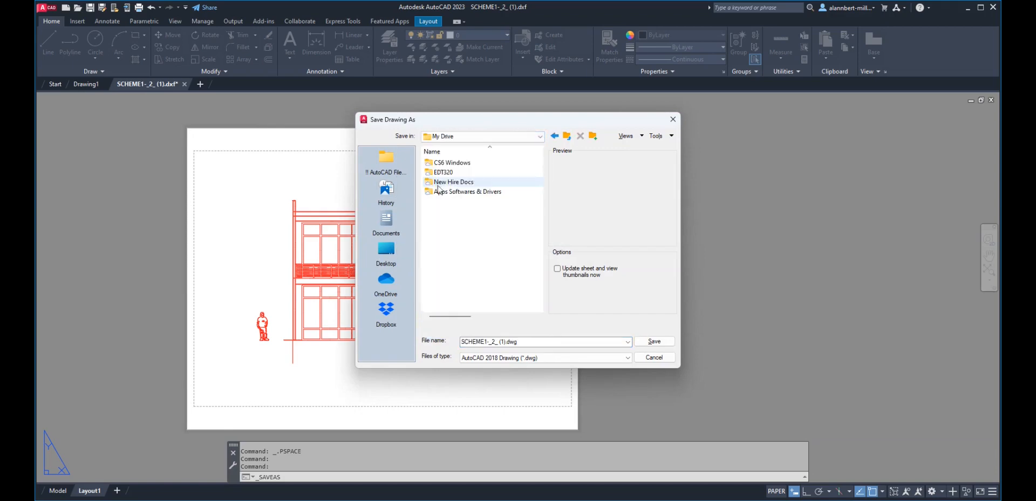
{"action": "double_click", "coordinate": [452, 174]}
{"action": "double_click", "coordinate": [462, 190]}
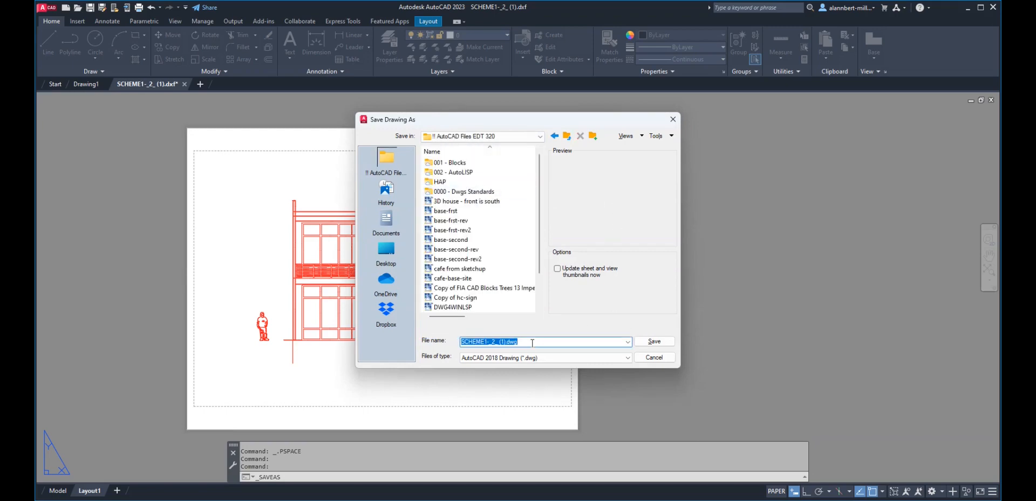
{"action": "type", "text": "base"}
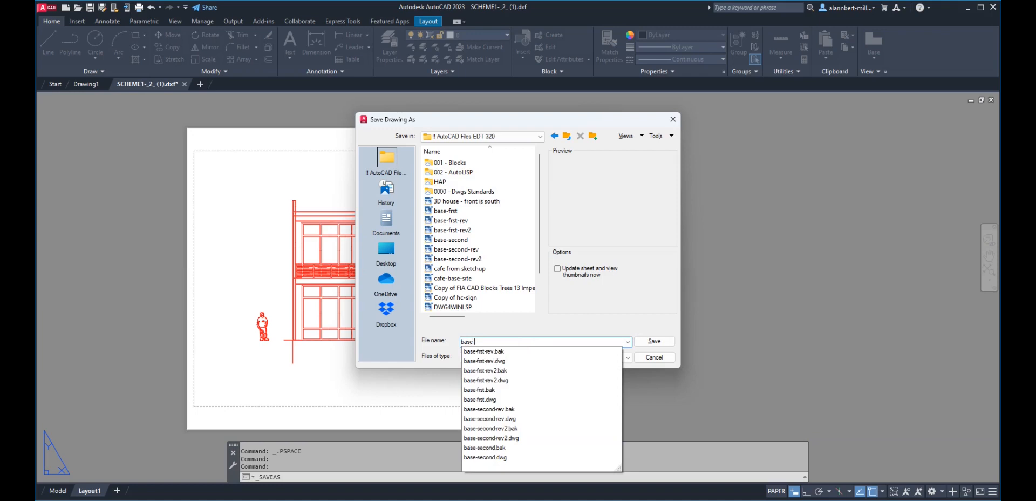
{"action": "type", "text": "-elev"}
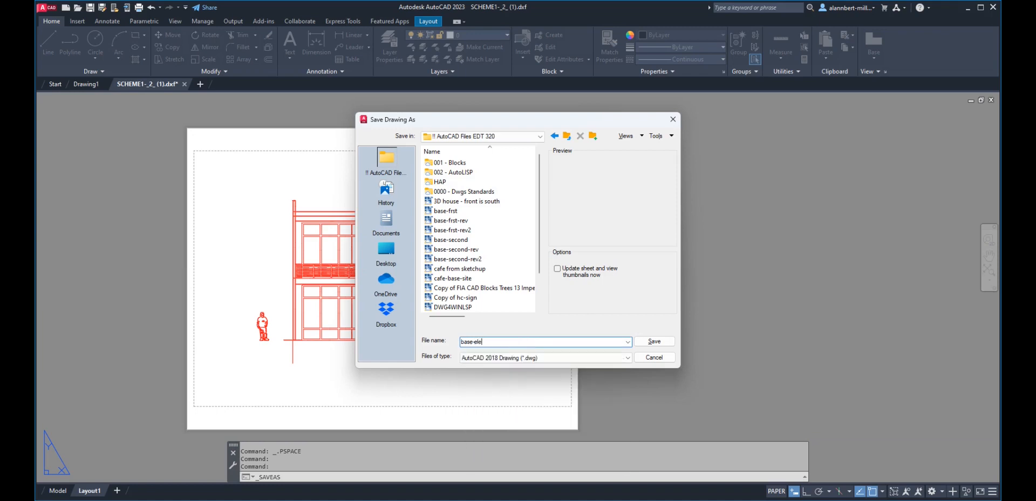
{"action": "left_click", "coordinate": [655, 342]}
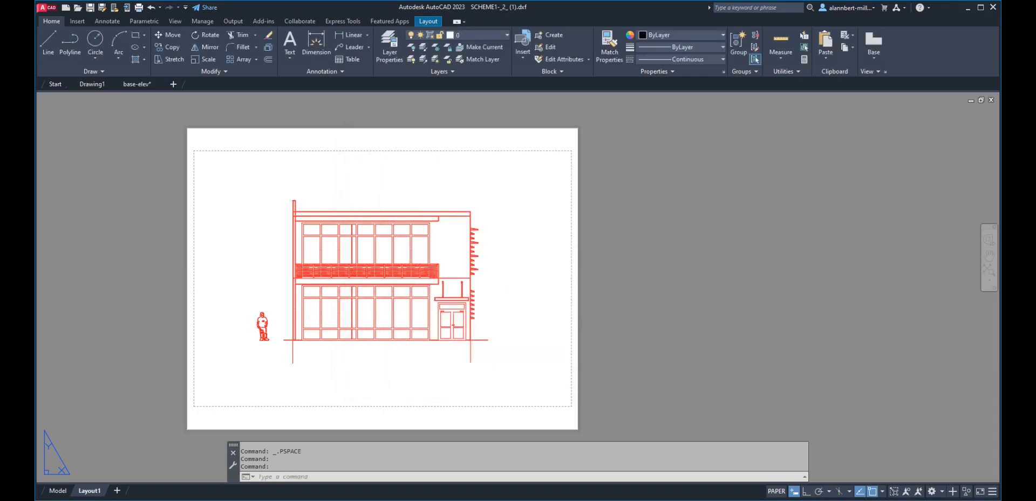
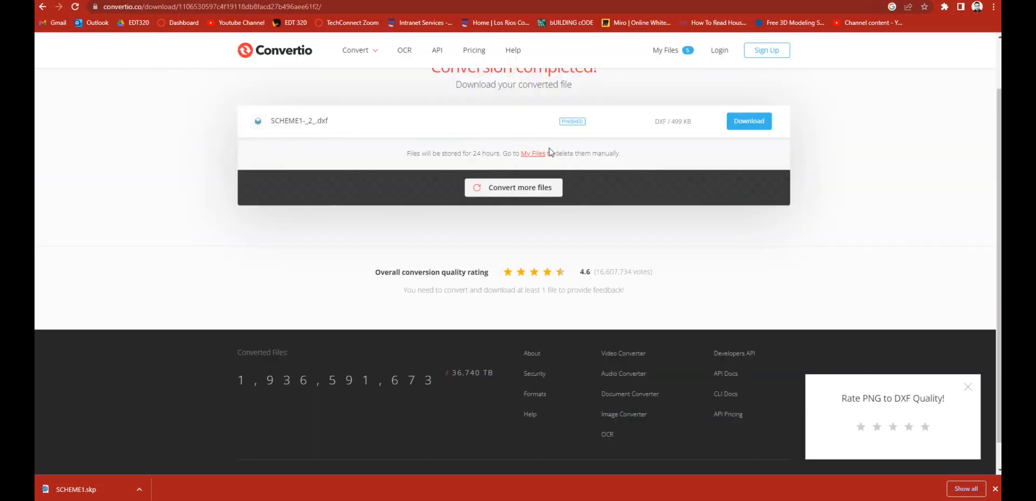
- Inspect the elevation linework around the entrance doors, the wall edge and the ground line in the base-elev layout
{"action": "scroll", "coordinate": [549, 151], "scroll_direction": "up", "scroll_amount": 2}
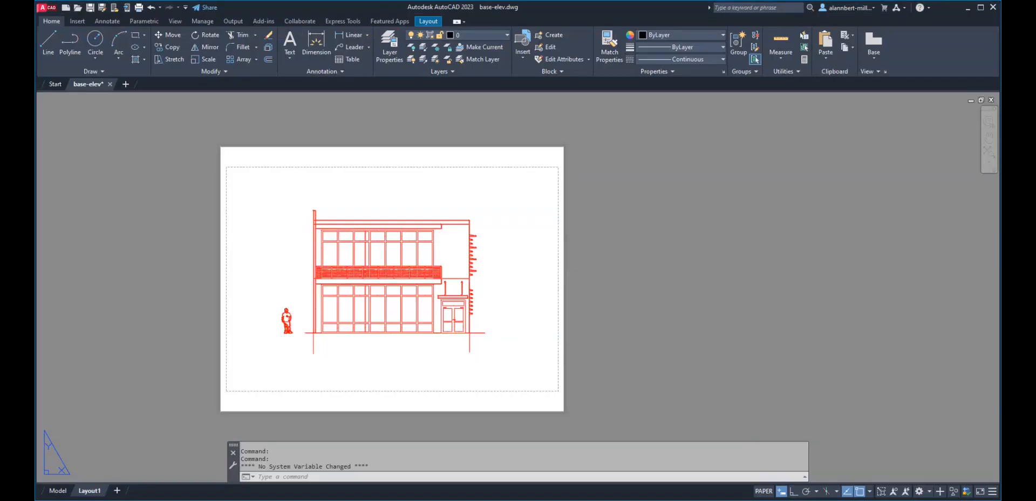
{"action": "scroll", "coordinate": [307, 328], "scroll_direction": "up", "scroll_amount": 4}
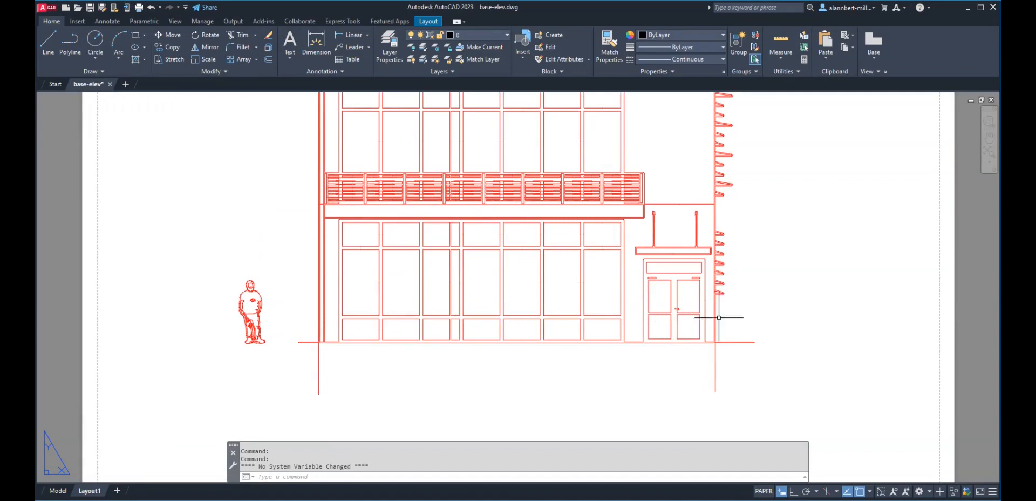
{"action": "scroll", "coordinate": [766, 309], "scroll_direction": "up", "scroll_amount": 4}
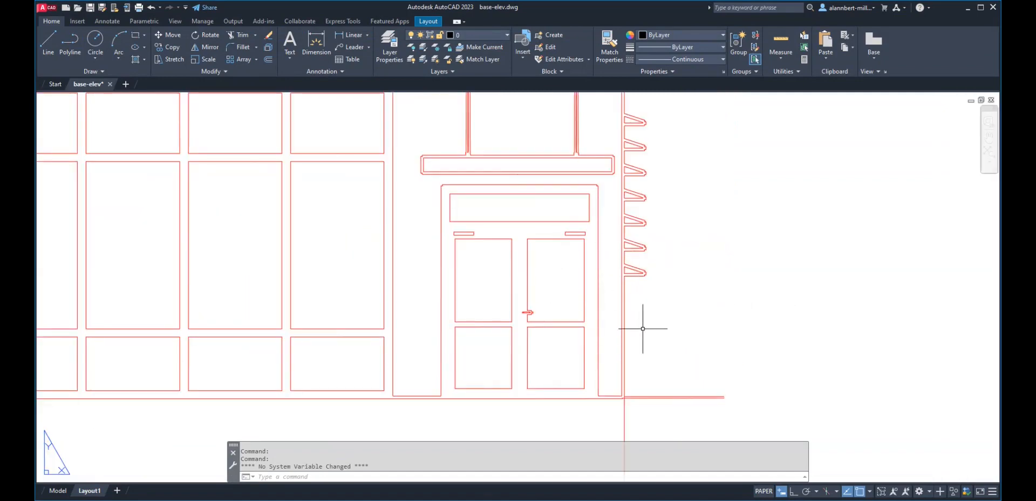
{"action": "scroll", "coordinate": [637, 385], "scroll_direction": "up", "scroll_amount": 2}
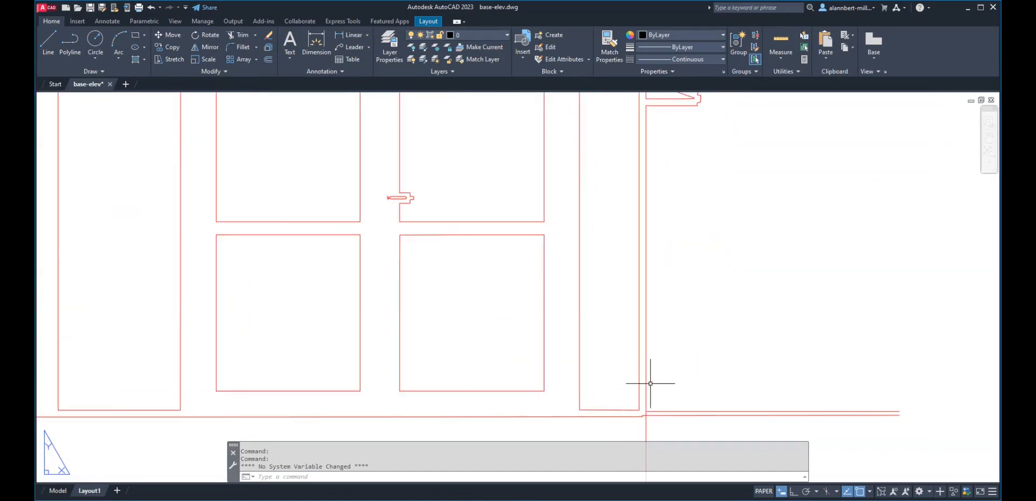
{"action": "scroll", "coordinate": [650, 382], "scroll_direction": "down", "scroll_amount": 7}
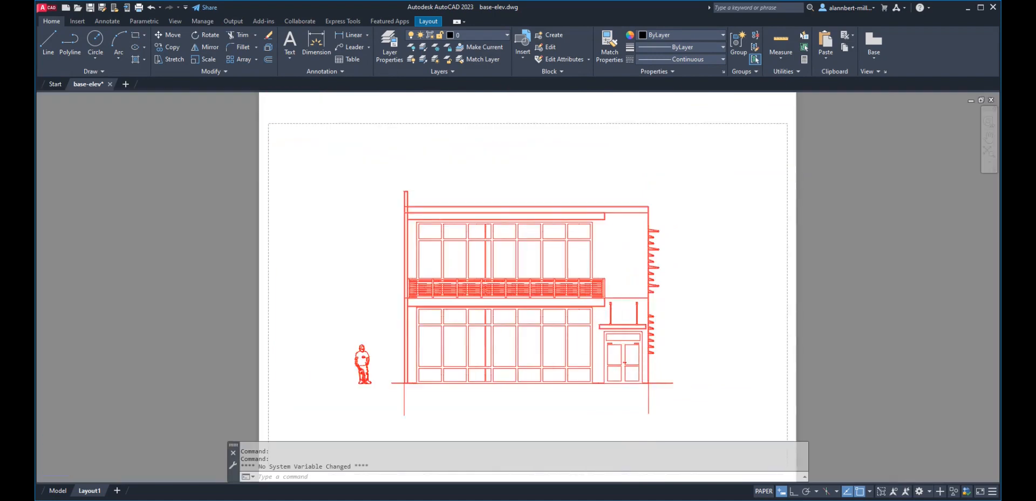
- Preview the layout print again, inspect the canopy and its support rods above the entrance doors, and close the preview
{"action": "scroll", "coordinate": [619, 330], "scroll_direction": "up", "scroll_amount": 4}
{"action": "scroll", "coordinate": [588, 335], "scroll_direction": "down", "scroll_amount": 3}
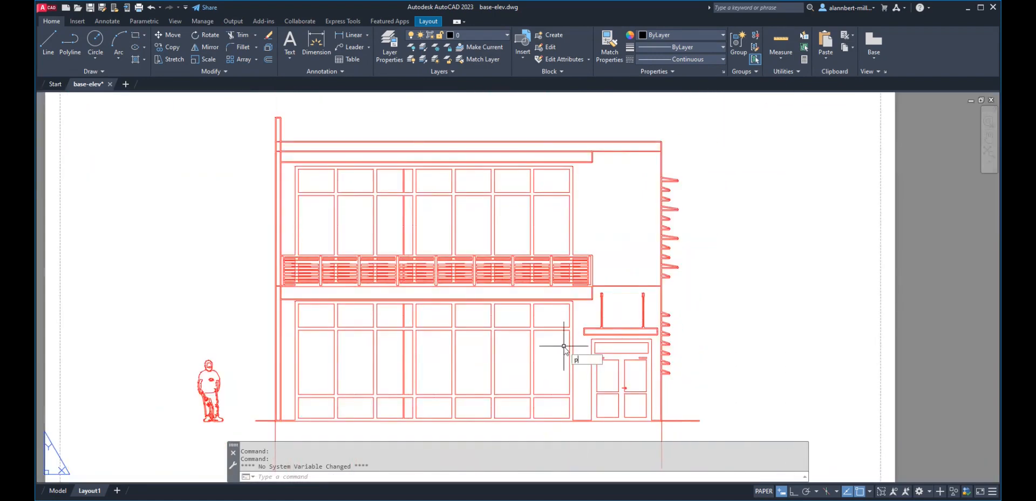
{"action": "type", "text": "iew"}
{"action": "key", "text": "Return"}
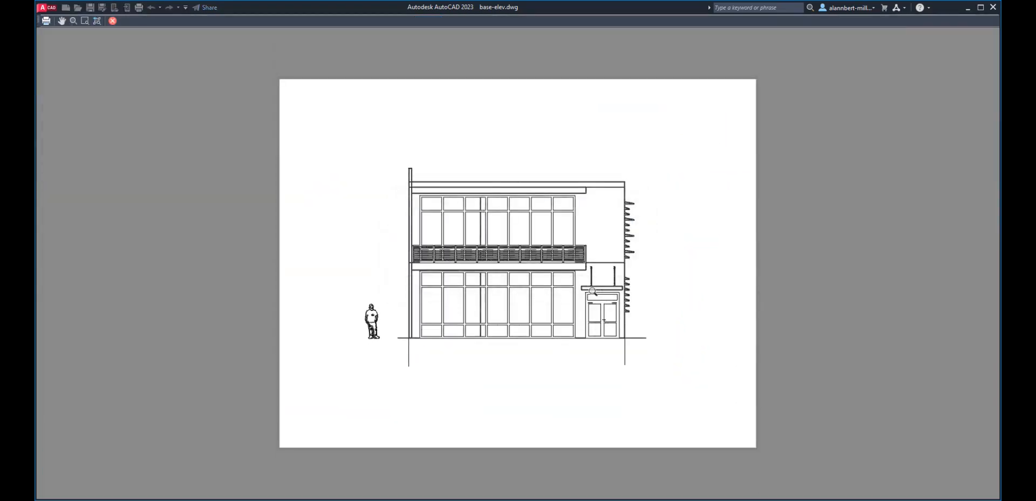
{"action": "scroll", "coordinate": [593, 291], "scroll_direction": "up", "scroll_amount": 5}
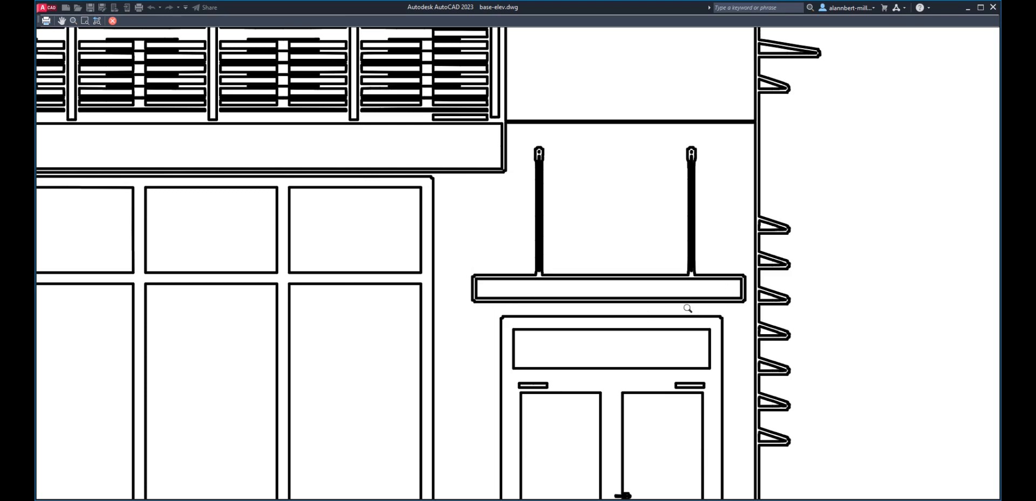
{"action": "key", "text": "Escape"}
- Try to erase the inner outline of the left canopy rod with a selection window in the layout's paper space
{"action": "scroll", "coordinate": [624, 336], "scroll_direction": "up", "scroll_amount": 5}
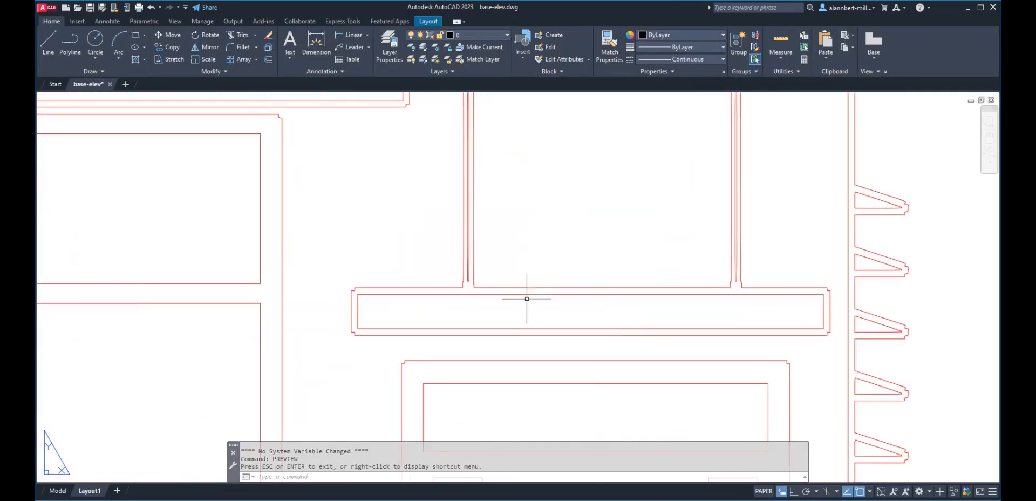
{"action": "scroll", "coordinate": [489, 356], "scroll_direction": "down", "scroll_amount": 2}
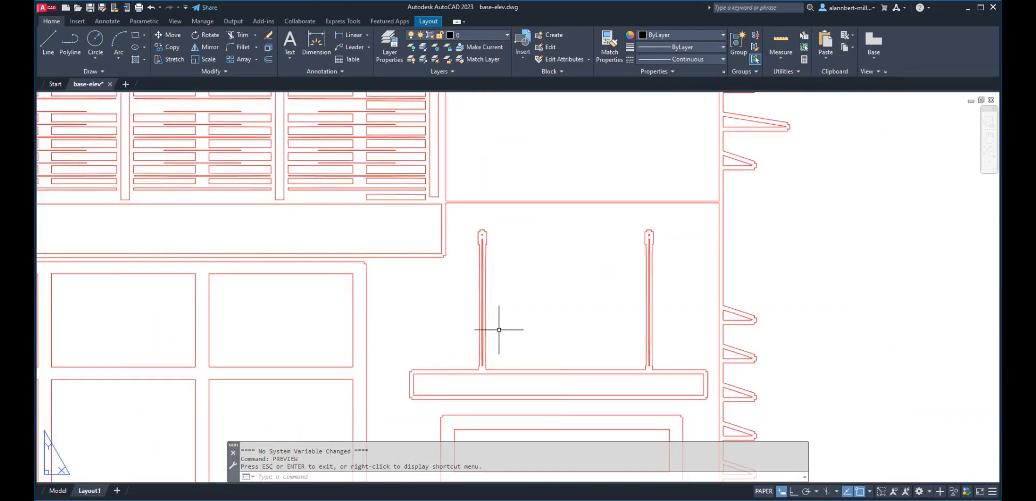
{"action": "scroll", "coordinate": [500, 329], "scroll_direction": "up", "scroll_amount": 4}
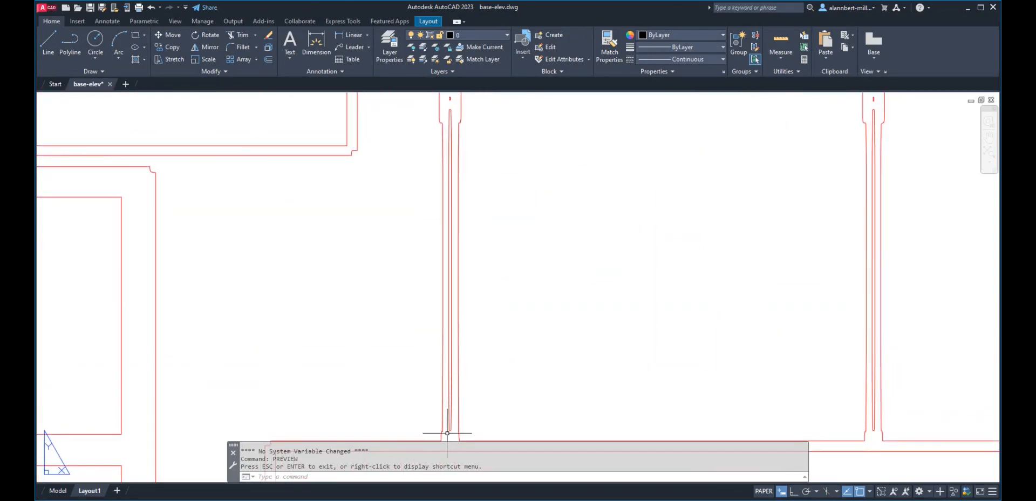
{"action": "scroll", "coordinate": [447, 433], "scroll_direction": "down", "scroll_amount": 2}
{"action": "scroll", "coordinate": [472, 427], "scroll_direction": "down", "scroll_amount": 3}
{"action": "scroll", "coordinate": [451, 358], "scroll_direction": "up", "scroll_amount": 6}
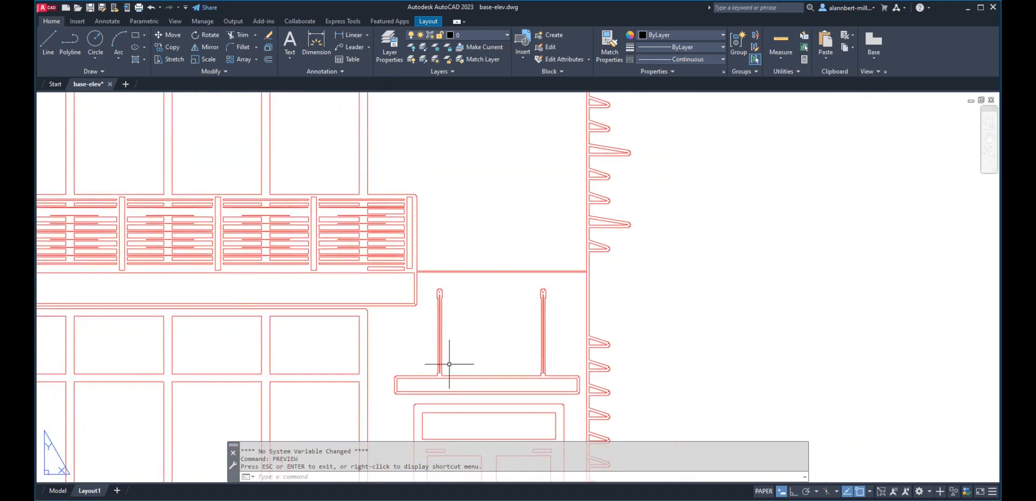
{"action": "type", "text": "e"}
{"action": "key", "text": "Return"}
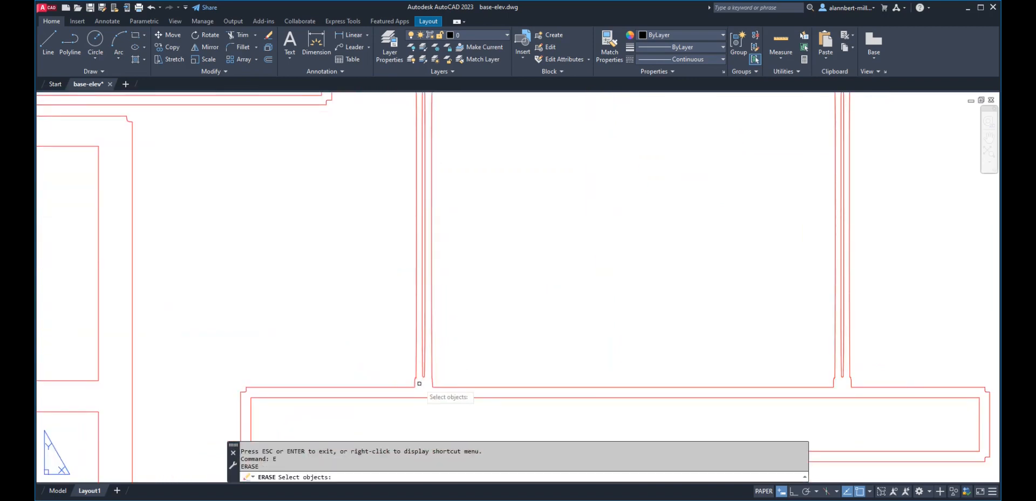
{"action": "left_click", "coordinate": [420, 383]}
{"action": "scroll", "coordinate": [428, 232], "scroll_direction": "down", "scroll_amount": 3}
{"action": "scroll", "coordinate": [428, 216], "scroll_direction": "up", "scroll_amount": 5}
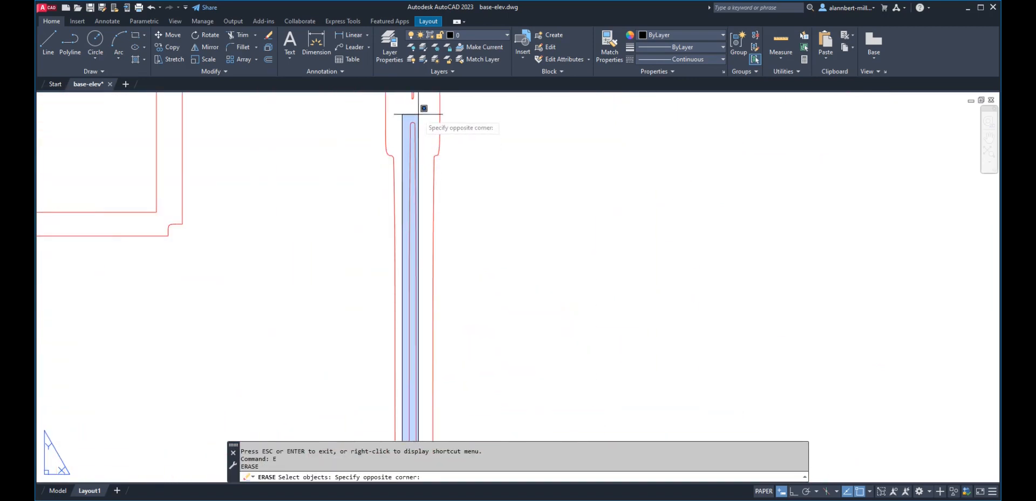
{"action": "left_click", "coordinate": [418, 114]}
{"action": "key", "text": "Return"}
{"action": "scroll", "coordinate": [493, 180], "scroll_direction": "down", "scroll_amount": 5}
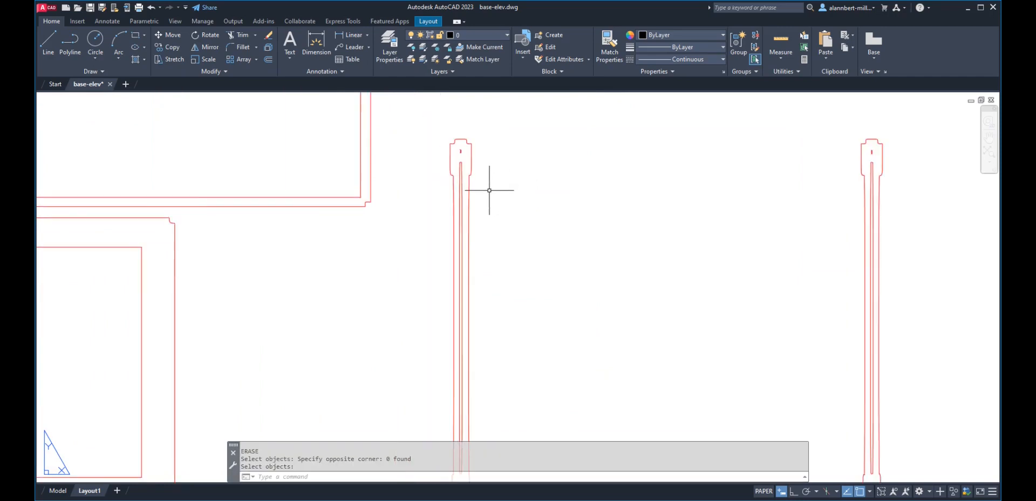
- Switch from the layout to model space and bring up the canopy's left support rod
{"action": "left_click", "coordinate": [57, 490]}
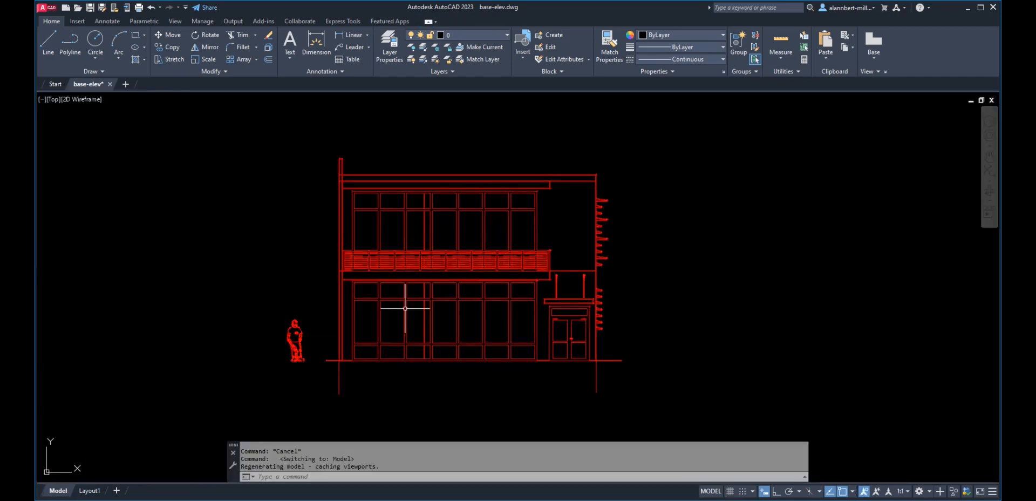
{"action": "scroll", "coordinate": [405, 294], "scroll_direction": "up", "scroll_amount": 5}
{"action": "mouse_move", "coordinate": [539, 284]}
{"action": "middle_mouse_down"}
{"action": "mouse_move", "coordinate": [727, 284]}
{"action": "mouse_move", "coordinate": [308, 303]}
{"action": "middle_mouse_up"}
{"action": "scroll", "coordinate": [369, 329], "scroll_direction": "up", "scroll_amount": 3}
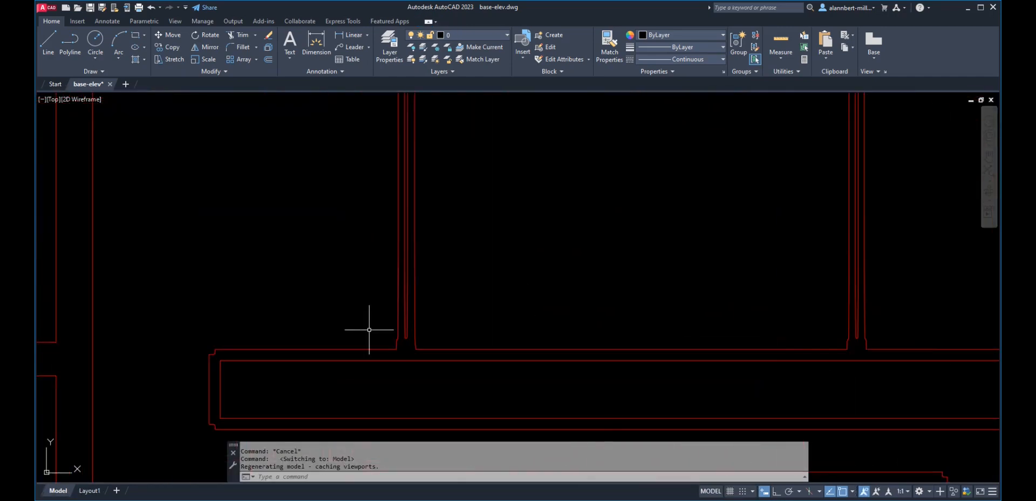
- Try to erase the left canopy rod's inner outline in model space with a selection window
{"action": "type", "text": "E"}
{"action": "key", "text": "Return"}
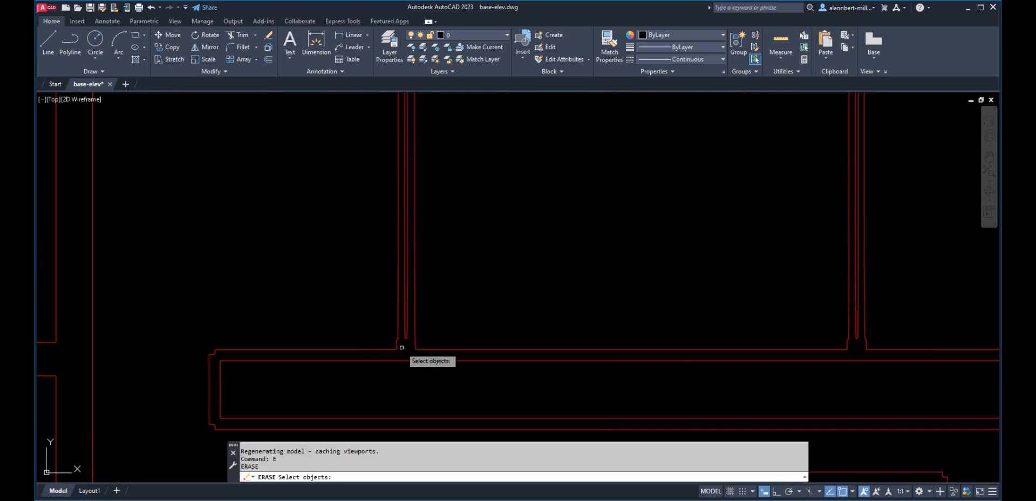
{"action": "left_click", "coordinate": [402, 347]}
{"action": "scroll", "coordinate": [404, 238], "scroll_direction": "down", "scroll_amount": 3}
{"action": "scroll", "coordinate": [402, 195], "scroll_direction": "up", "scroll_amount": 3}
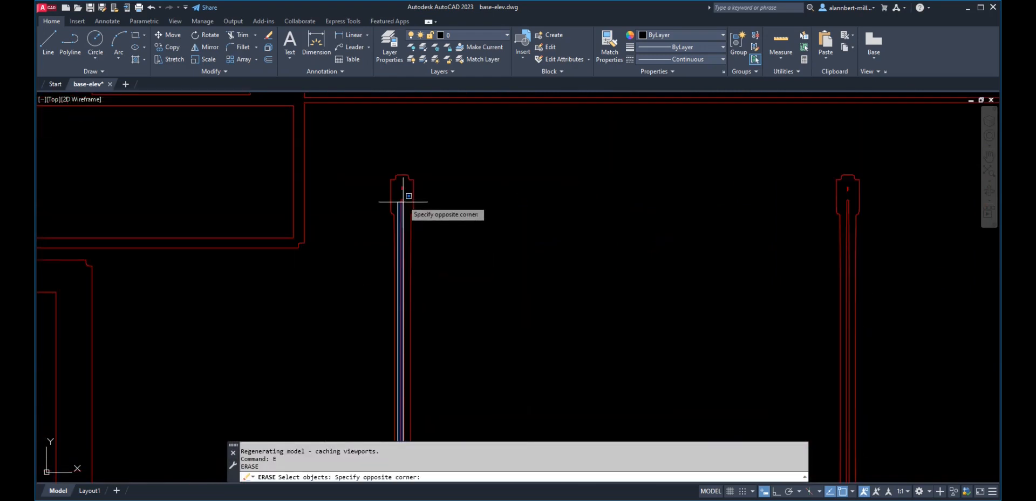
{"action": "left_click", "coordinate": [406, 196]}
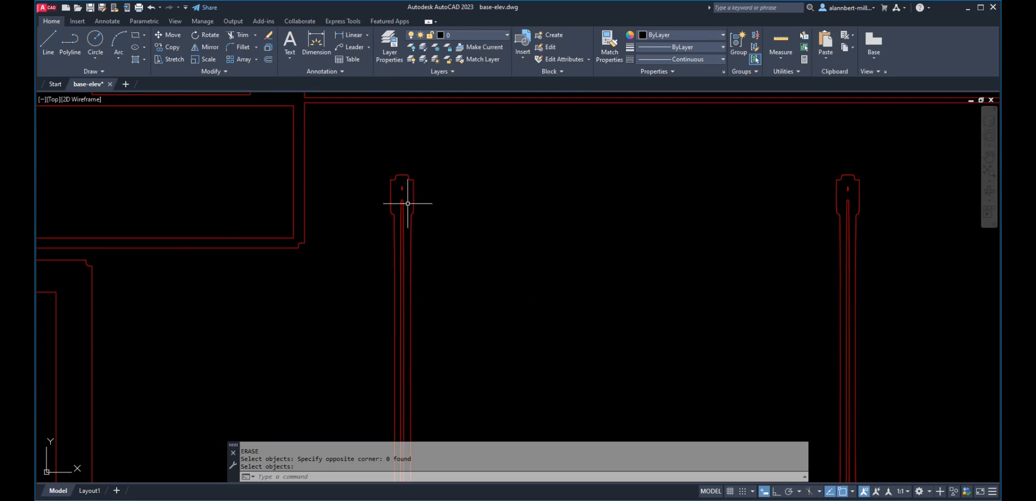
{"action": "key", "text": "Return"}
- Delete the thin inner outlines of both canopy support rods
{"action": "left_click", "coordinate": [404, 201]}
{"action": "mouse_move", "coordinate": [404, 201]}
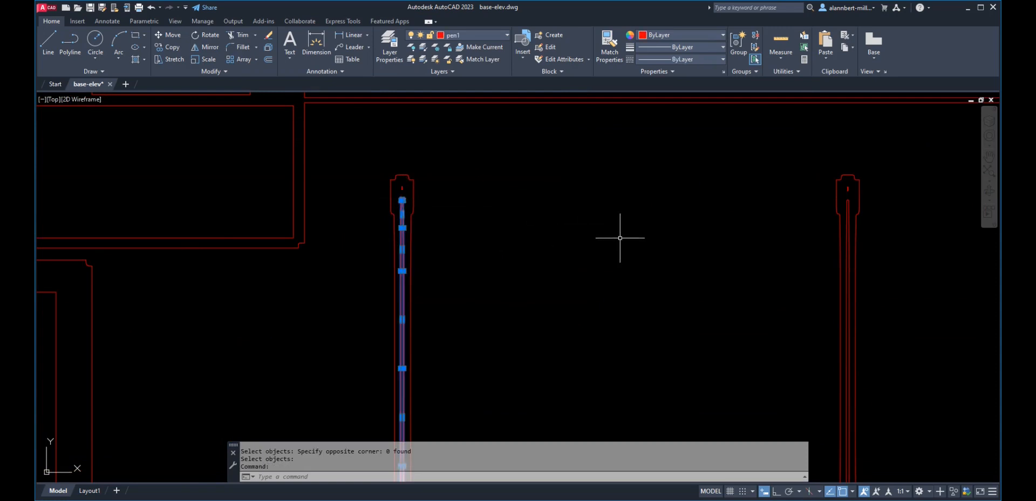
{"action": "key", "text": "Delete"}
{"action": "left_click", "coordinate": [849, 224]}
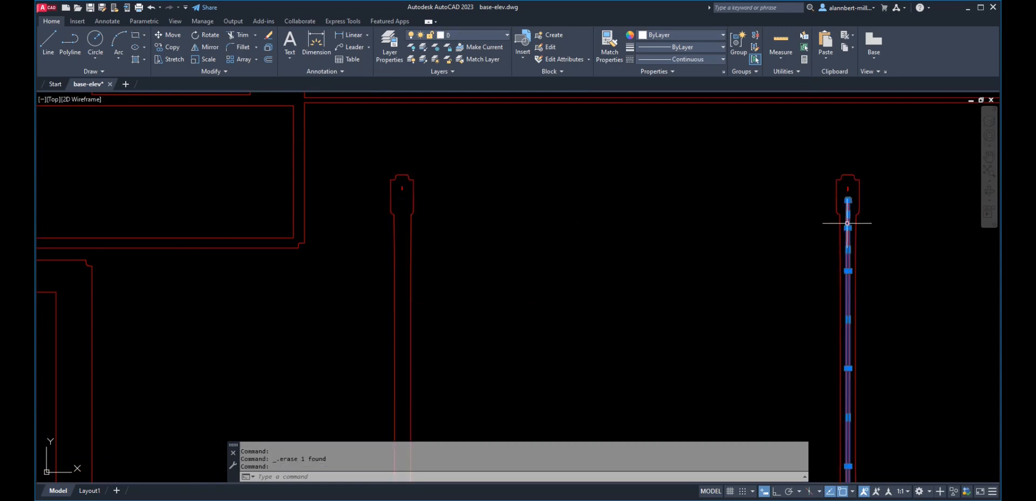
{"action": "key", "text": "Delete"}
- Delete the inner rectangle of the canopy above the entrance doors
{"action": "scroll", "coordinate": [830, 309], "scroll_direction": "down", "scroll_amount": 8}
{"action": "middle_click_drag", "start_coordinate": [810, 325], "coordinate": [736, 251]}
{"action": "scroll", "coordinate": [681, 272], "scroll_direction": "up", "scroll_amount": 4}
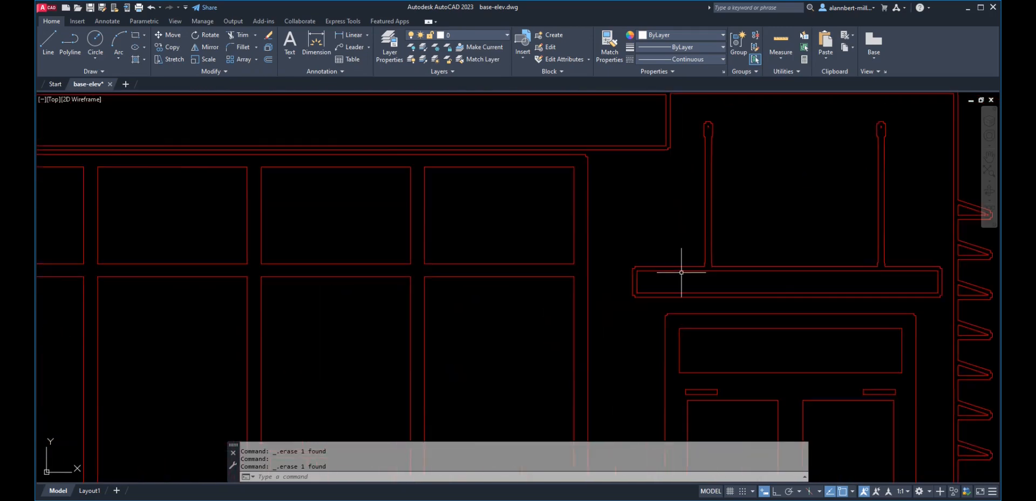
{"action": "left_click", "coordinate": [681, 271]}
{"action": "key", "text": "Delete"}
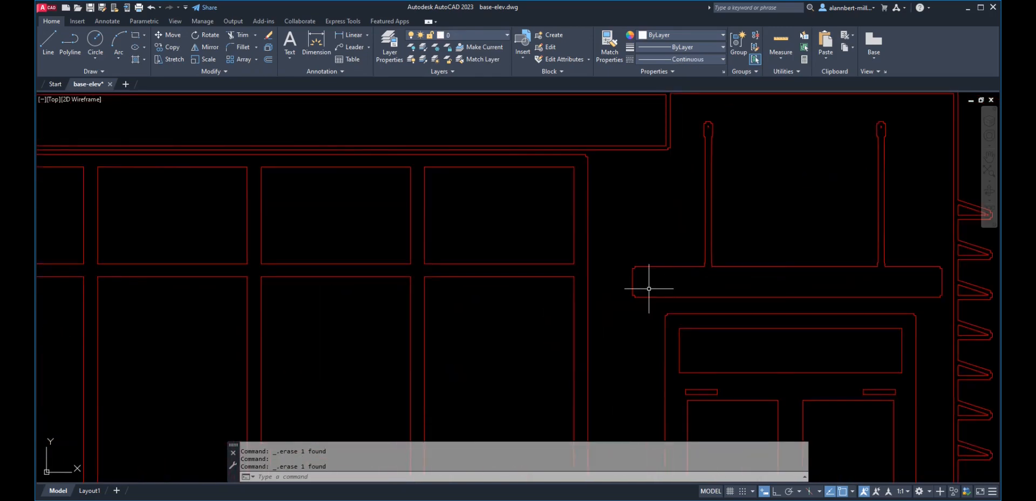
- Explode the canopy's outer outline into separate segments
{"action": "scroll", "coordinate": [648, 288], "scroll_direction": "up", "scroll_amount": 4}
{"action": "left_click", "coordinate": [615, 232]}
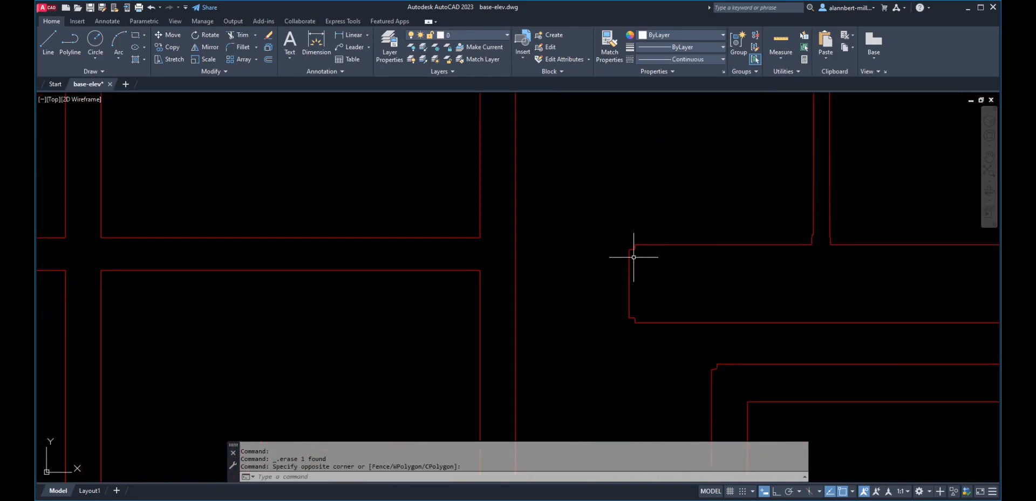
{"action": "scroll", "coordinate": [633, 257], "scroll_direction": "up", "scroll_amount": 4}
{"action": "scroll", "coordinate": [632, 253], "scroll_direction": "down", "scroll_amount": 5}
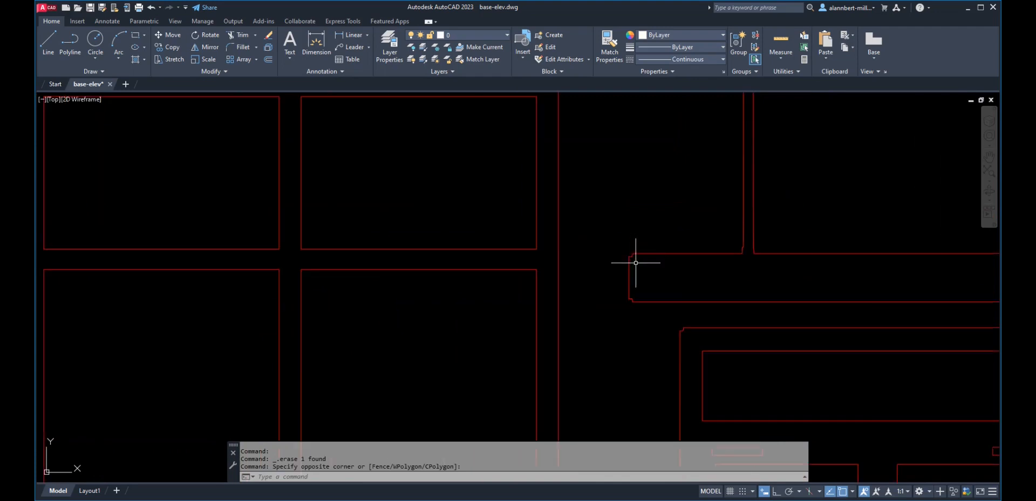
{"action": "middle_click_drag", "start_coordinate": [629, 261], "coordinate": [506, 275]}
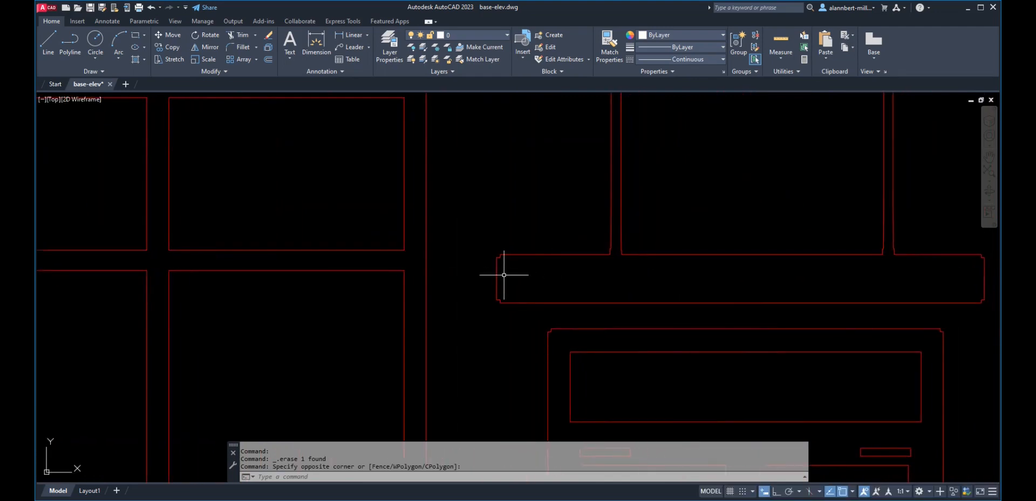
{"action": "key", "text": "Escape"}
{"action": "type", "text": "x"}
{"action": "key", "text": "Return"}
{"action": "left_click", "coordinate": [497, 273]}
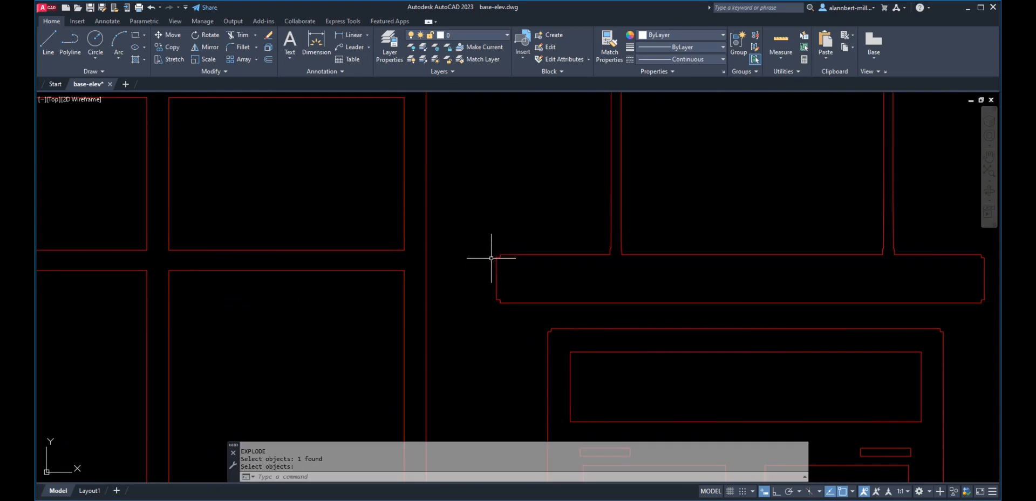
{"action": "key", "text": "Return"}
- Erase the small stepped segments at all four corners of the canopy outline
{"action": "type", "text": "e"}
{"action": "key", "text": "Return"}
{"action": "left_click", "coordinate": [488, 238]}
{"action": "left_click", "coordinate": [507, 263]}
{"action": "left_click", "coordinate": [487, 293]}
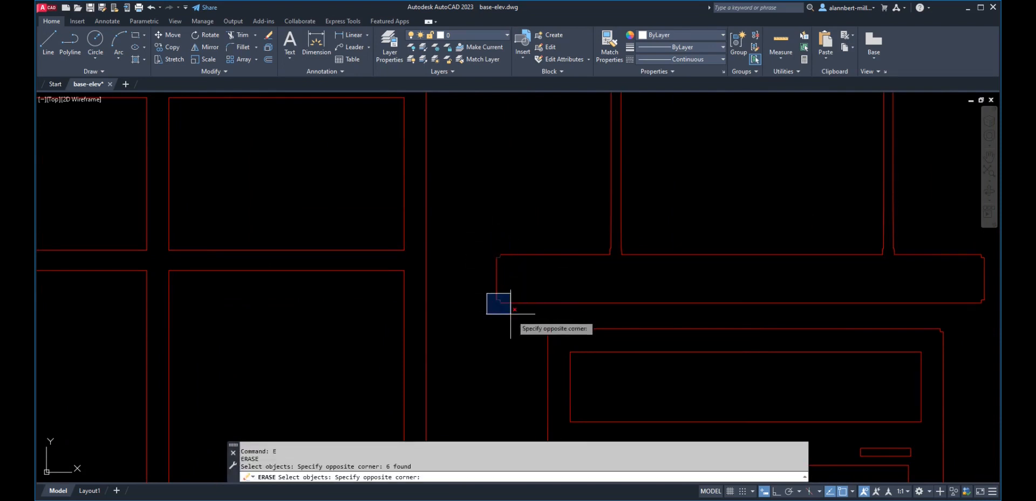
{"action": "left_click", "coordinate": [511, 313]}
{"action": "middle_click_drag", "start_coordinate": [706, 307], "coordinate": [514, 300]}
{"action": "left_click", "coordinate": [736, 244]}
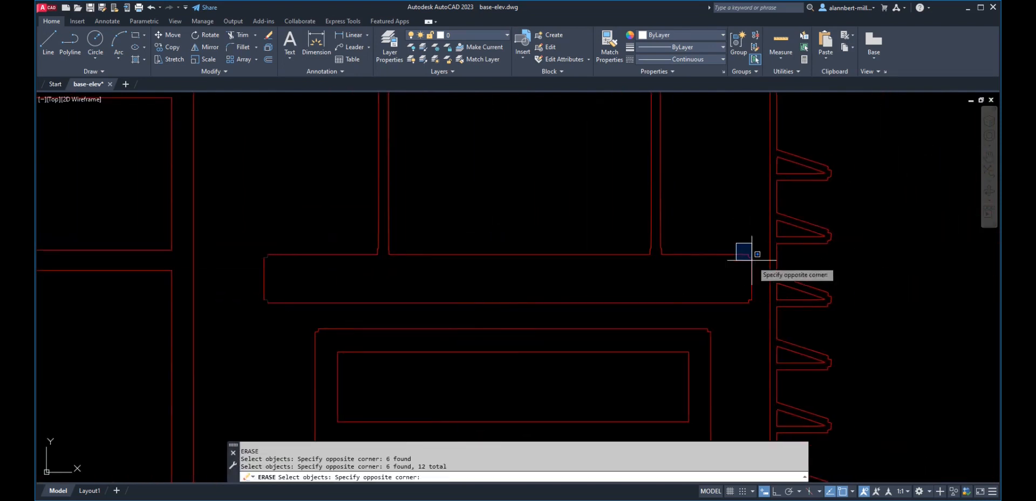
{"action": "left_click", "coordinate": [757, 264]}
{"action": "left_click", "coordinate": [741, 295]}
{"action": "left_click", "coordinate": [756, 308]}
{"action": "key", "text": "Return"}
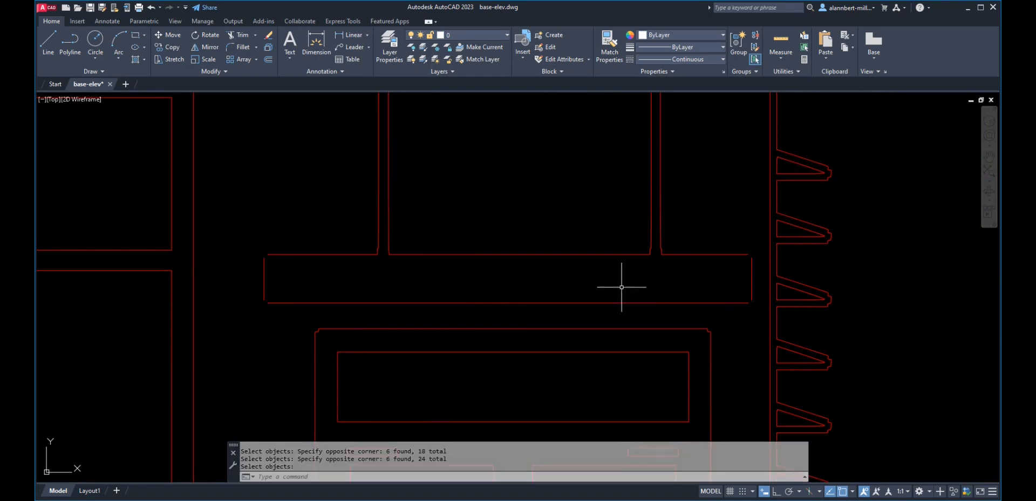
- Delete the canopy's upper edge pieces left of and between the rods, plus the short piece just right of the right rod
{"action": "left_click", "coordinate": [351, 243]}
{"action": "left_click", "coordinate": [300, 260]}
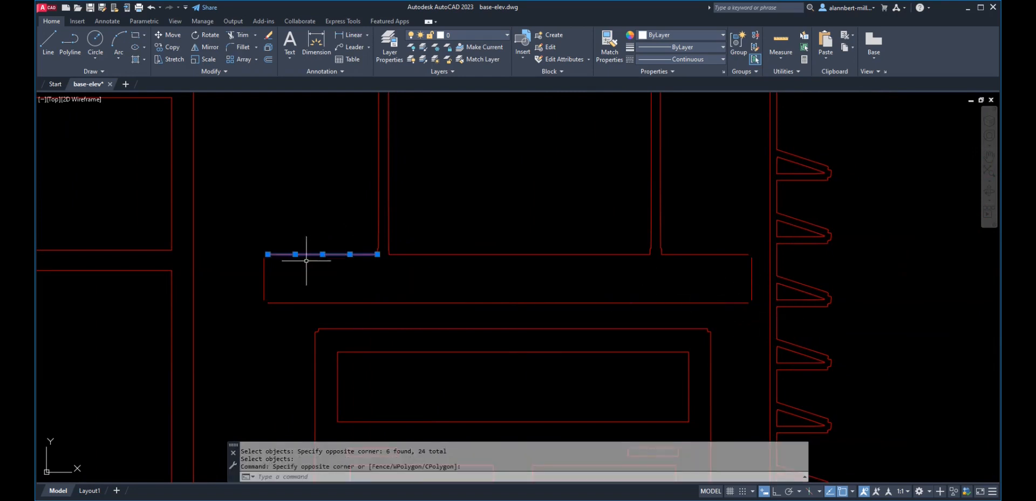
{"action": "left_click", "coordinate": [491, 244]}
{"action": "left_click", "coordinate": [412, 267]}
{"action": "left_click", "coordinate": [593, 240]}
{"action": "left_click", "coordinate": [546, 270]}
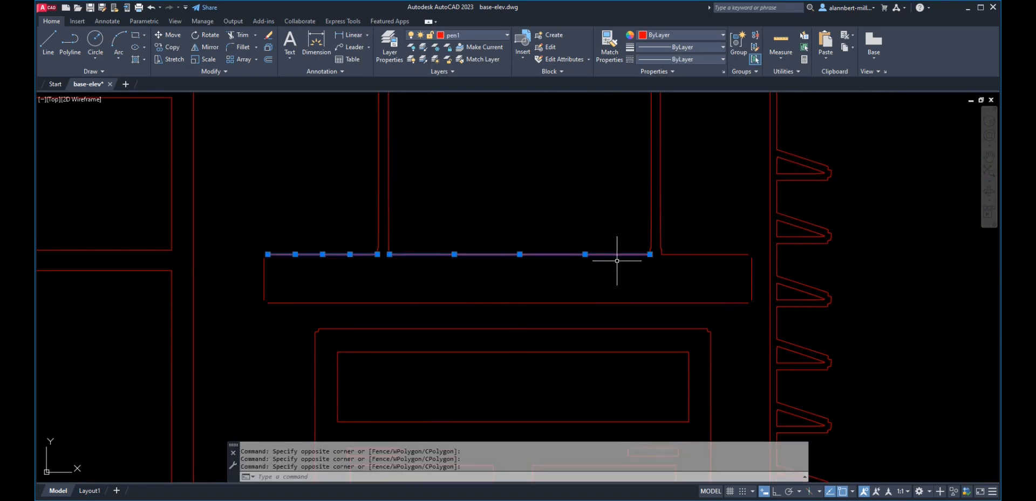
{"action": "key", "text": "Delete"}
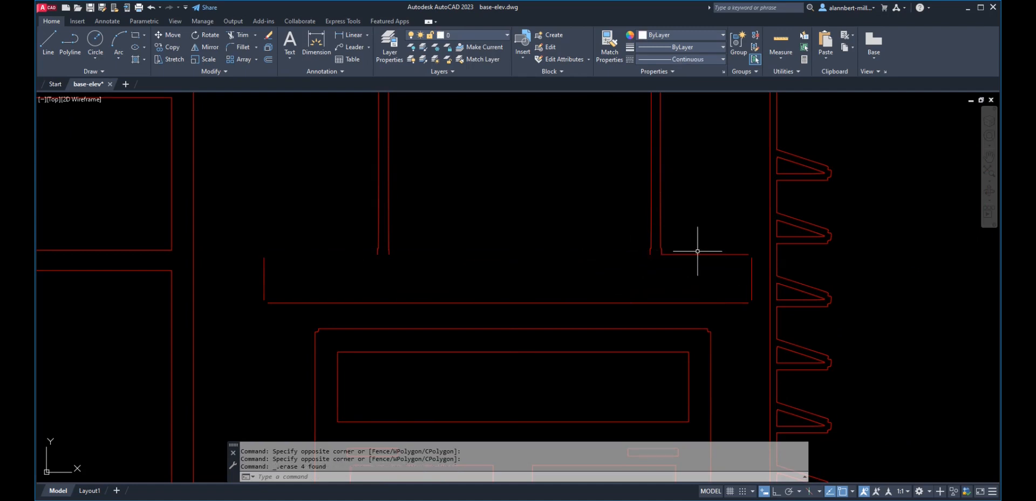
{"action": "left_click", "coordinate": [699, 251]}
{"action": "left_click", "coordinate": [685, 269]}
{"action": "key", "text": "Delete"}
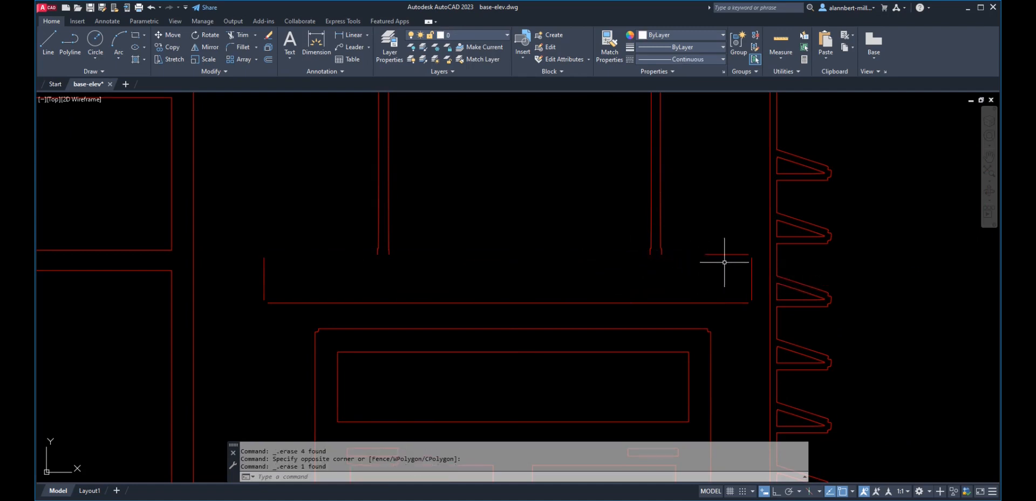
- Fillet the canopy's remaining edges into four sharp corners, extending the leftover upper edge segment across to the left side
{"action": "type", "text": "f"}
{"action": "key", "text": "Return"}
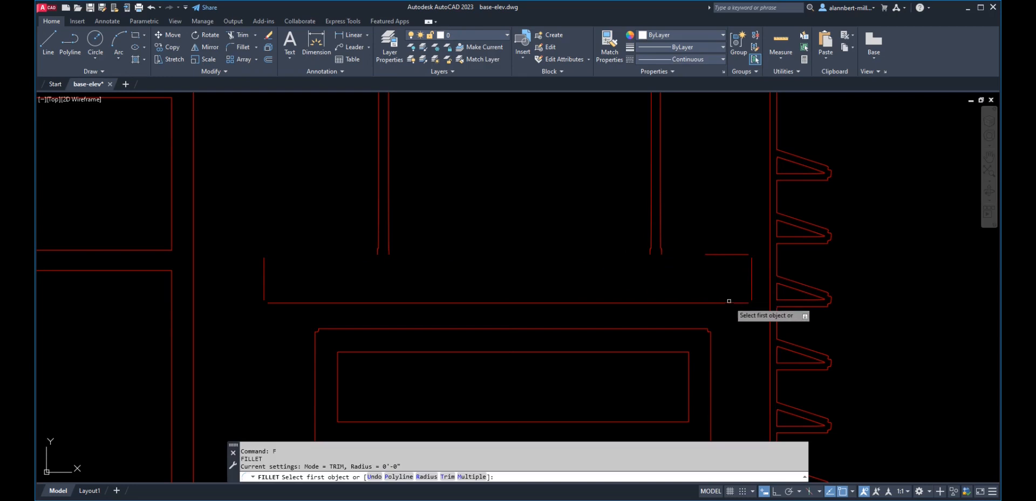
{"action": "left_click", "coordinate": [735, 302]}
{"action": "left_click", "coordinate": [752, 278]}
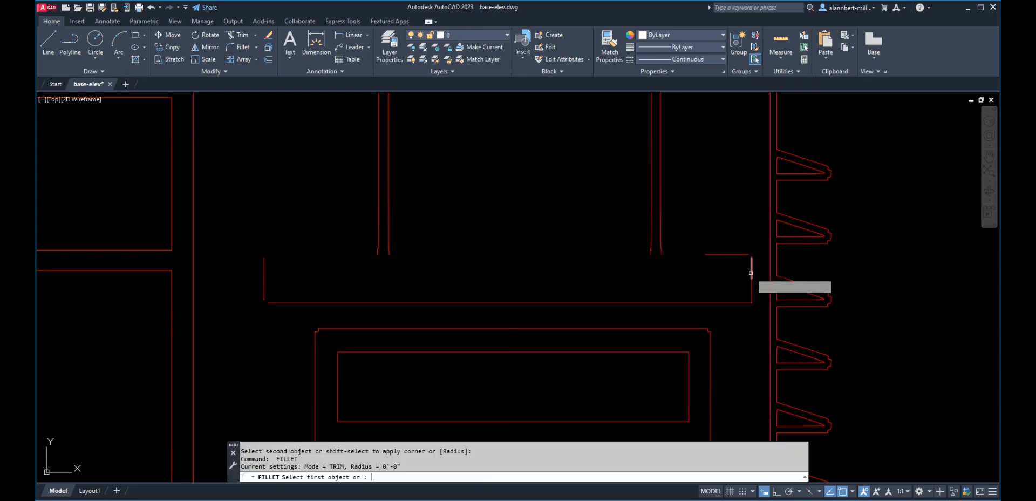
{"action": "key", "text": "Return"}
{"action": "left_click", "coordinate": [741, 254]}
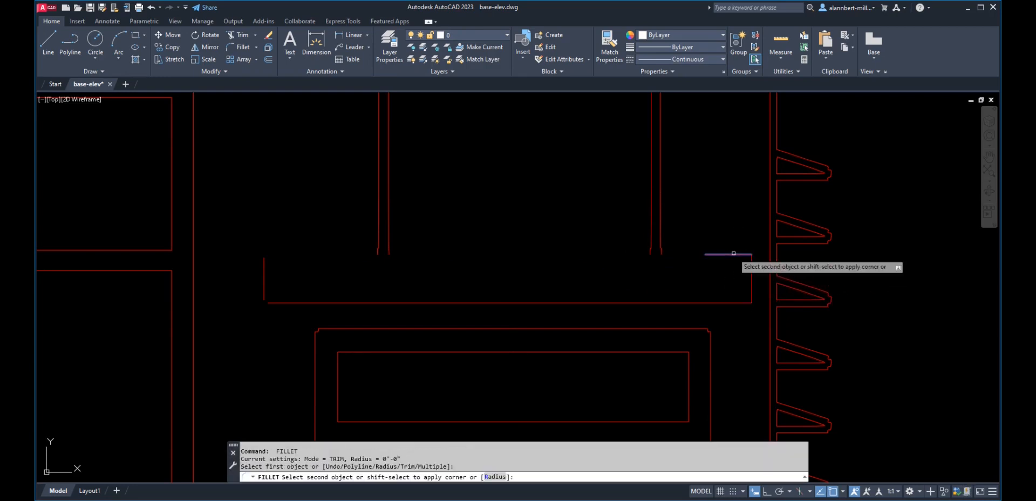
{"action": "left_click", "coordinate": [262, 268]}
{"action": "key", "text": "Return"}
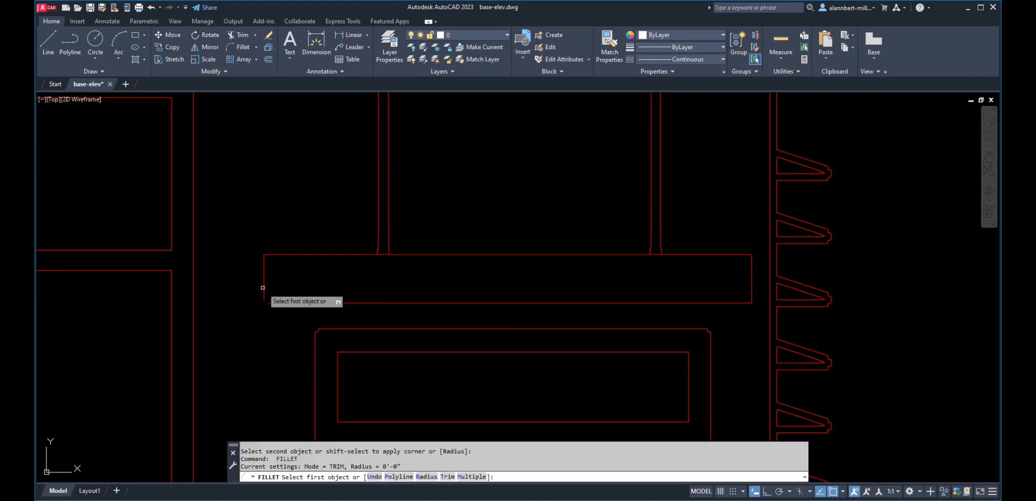
{"action": "left_click", "coordinate": [264, 284]}
{"action": "left_click", "coordinate": [273, 303]}
{"action": "key", "text": "Escape"}
{"action": "key", "text": "Escape"}
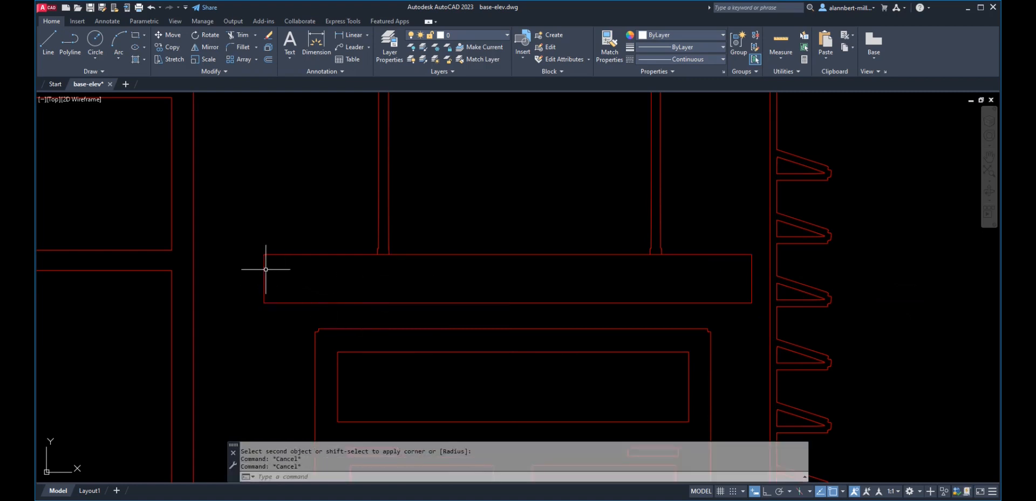
- Move the canopy's complete rectangular outline onto layer pen4
{"action": "left_click_drag", "start_coordinate": [256, 265], "coordinate": [449, 292]}
{"action": "key", "text": "Escape"}
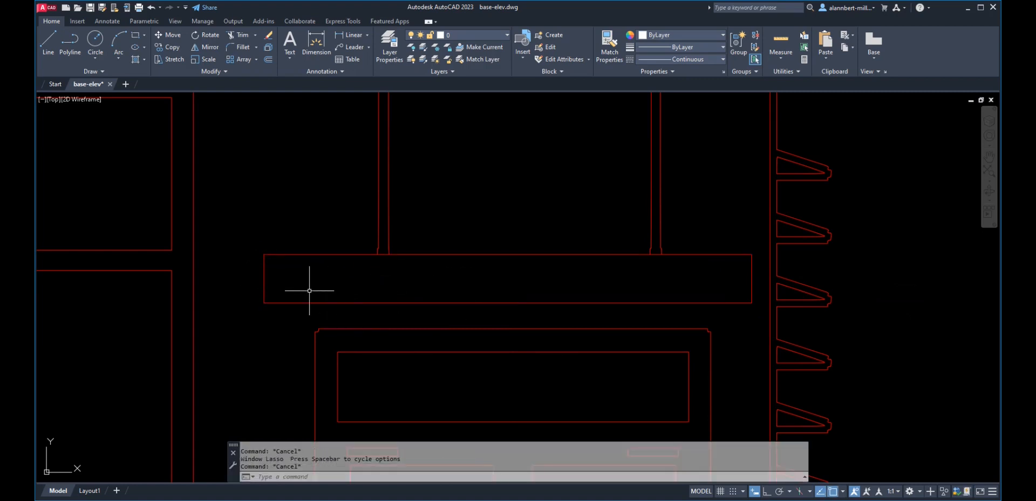
{"action": "left_click", "coordinate": [260, 308]}
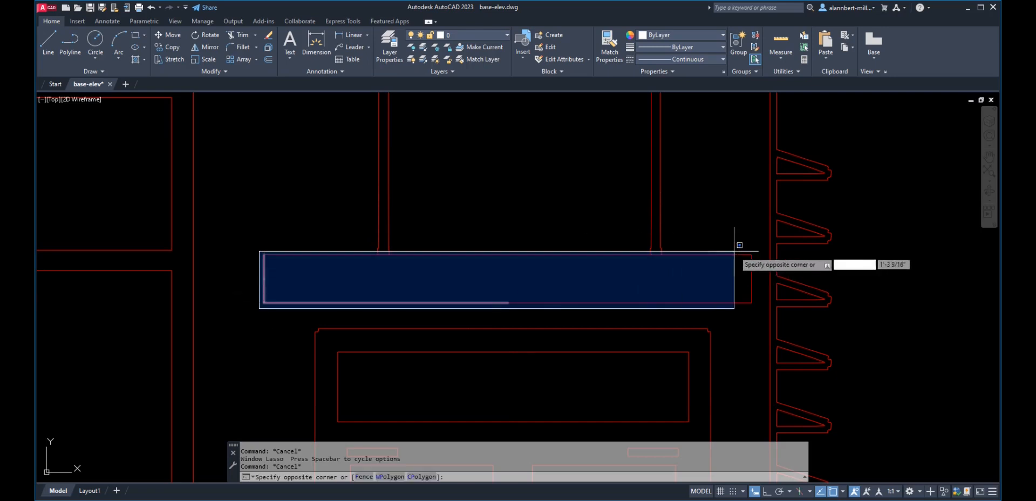
{"action": "left_click", "coordinate": [756, 252]}
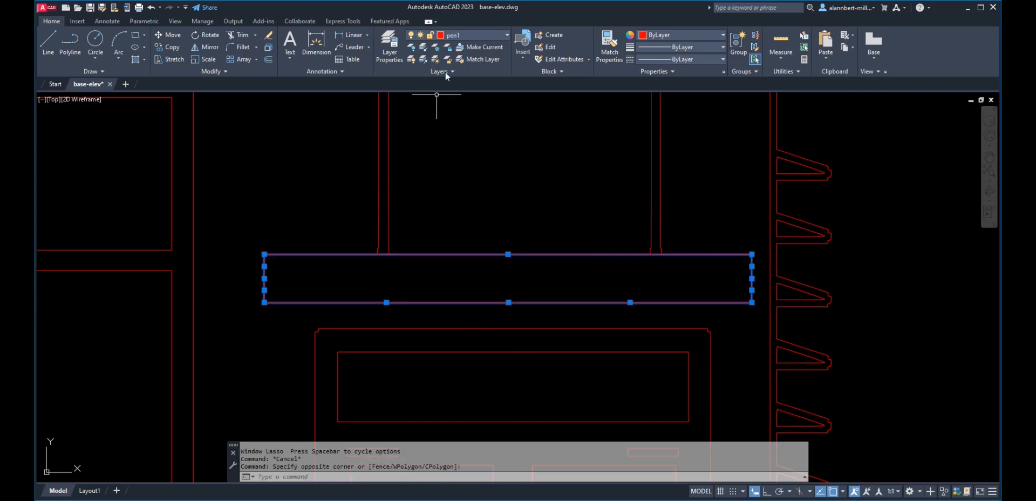
{"action": "left_click", "coordinate": [465, 34]}
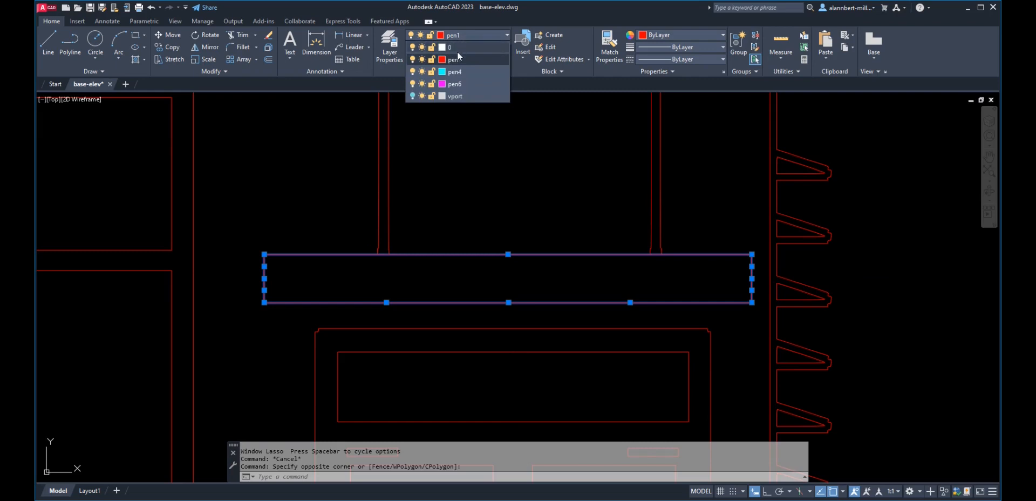
{"action": "left_click", "coordinate": [458, 71]}
{"action": "left_click", "coordinate": [457, 73]}
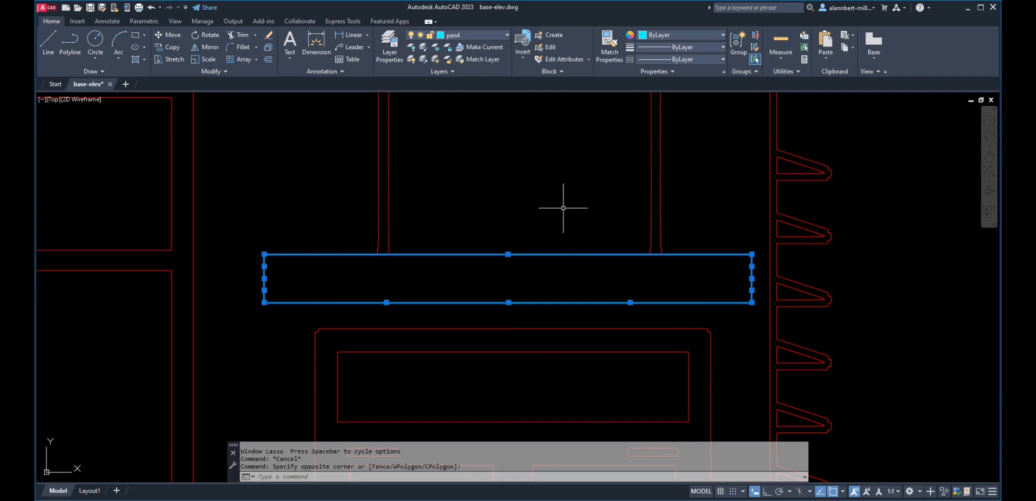
{"action": "key", "text": "Escape"}
{"action": "key", "text": "Escape"}
- Trim away the part of the building's right wall line that runs below the ground line
{"action": "scroll", "coordinate": [602, 213], "scroll_direction": "down", "scroll_amount": 5}
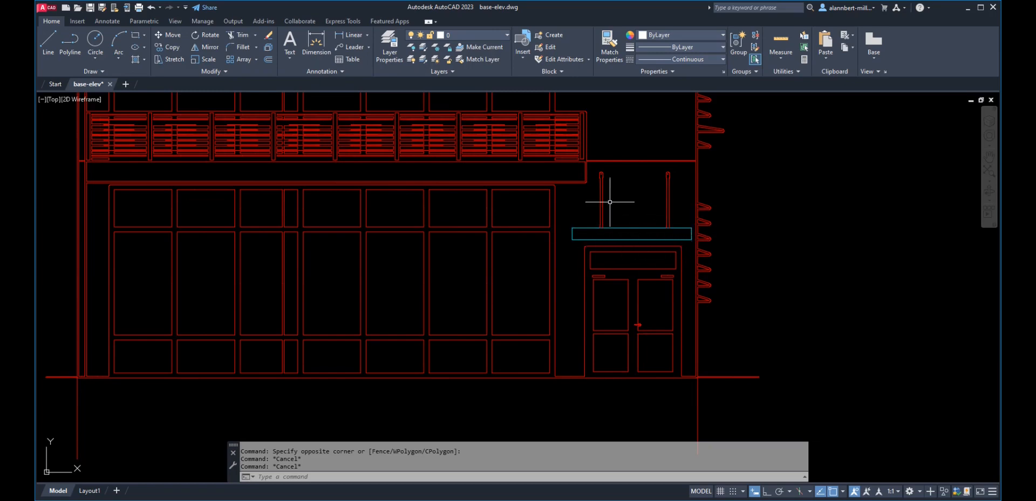
{"action": "scroll", "coordinate": [691, 302], "scroll_direction": "down", "scroll_amount": 2}
{"action": "scroll", "coordinate": [661, 317], "scroll_direction": "up", "scroll_amount": 4}
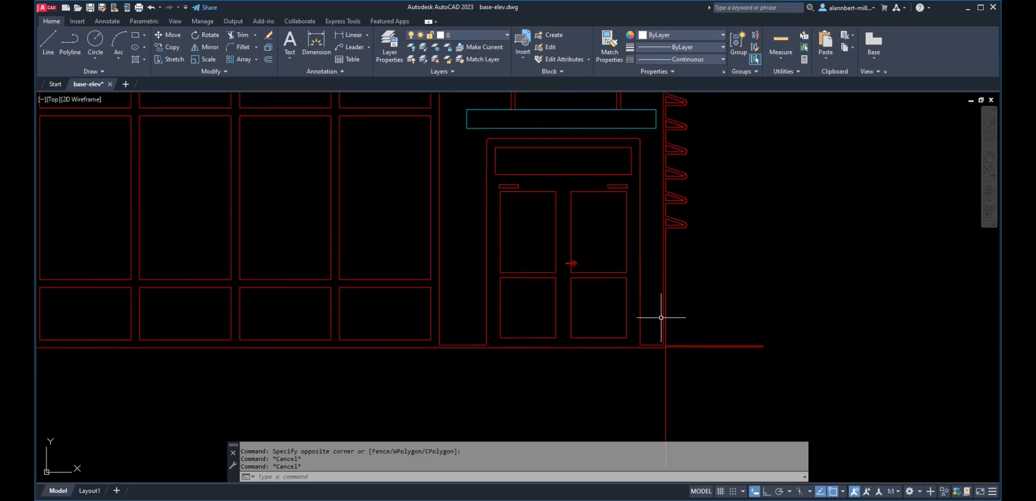
{"action": "scroll", "coordinate": [662, 317], "scroll_direction": "down", "scroll_amount": 3}
{"action": "scroll", "coordinate": [669, 349], "scroll_direction": "up", "scroll_amount": 7}
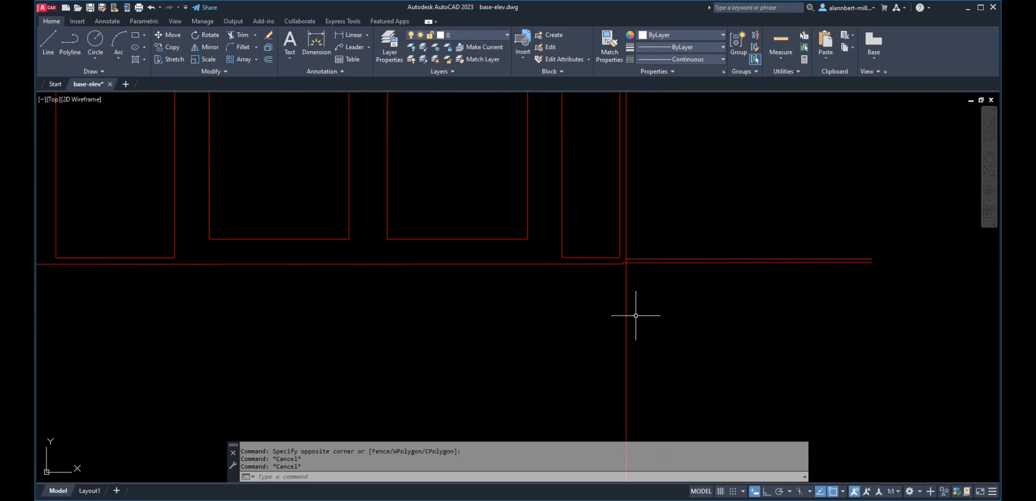
{"action": "type", "text": "tr"}
{"action": "key", "text": "space"}
{"action": "left_click", "coordinate": [626, 281]}
{"action": "key", "text": "space"}
- Trim off the building's left wall line below the ground line
{"action": "scroll", "coordinate": [466, 335], "scroll_direction": "down", "scroll_amount": 7}
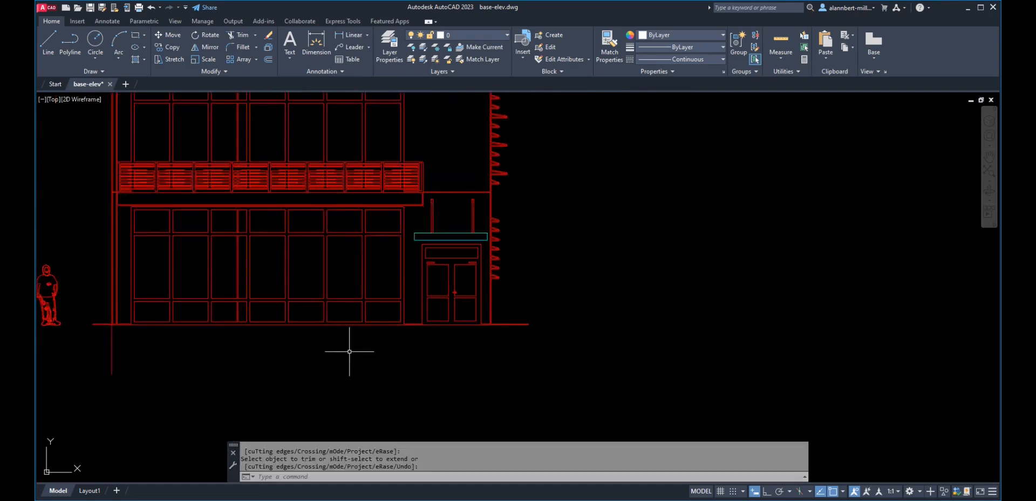
{"action": "middle_click_drag", "start_coordinate": [350, 351], "coordinate": [567, 340]}
{"action": "scroll", "coordinate": [494, 315], "scroll_direction": "up", "scroll_amount": 8}
{"action": "key", "text": "space"}
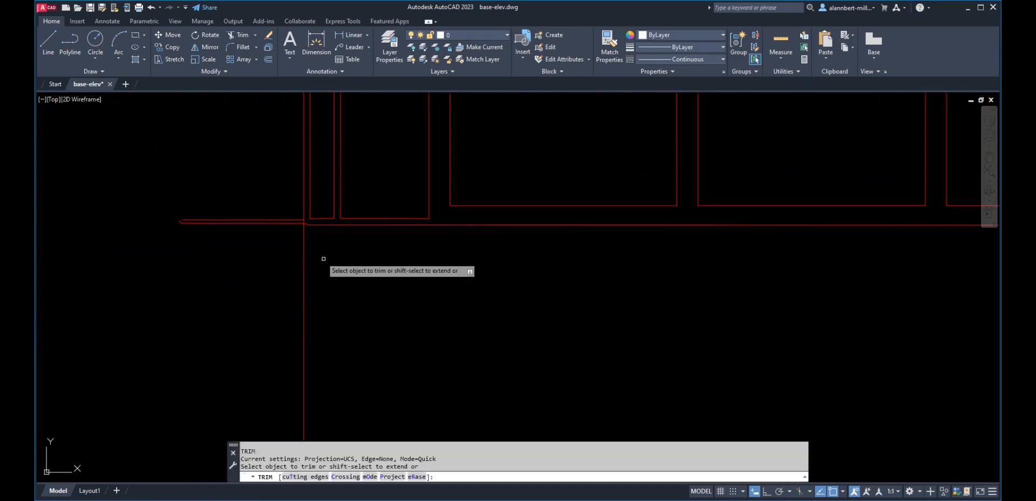
{"action": "left_click", "coordinate": [303, 241]}
{"action": "key", "text": "space"}
- Examine the doubled wall and ground lines at the building's lower right corner beside the entrance
{"action": "scroll", "coordinate": [358, 224], "scroll_direction": "down", "scroll_amount": 7}
{"action": "mouse_move", "coordinate": [386, 238]}
{"action": "middle_mouse_down"}
{"action": "mouse_move", "coordinate": [323, 327]}
{"action": "mouse_move", "coordinate": [688, 169]}
{"action": "middle_mouse_up"}
{"action": "scroll", "coordinate": [524, 270], "scroll_direction": "up", "scroll_amount": 7}
{"action": "scroll", "coordinate": [409, 343], "scroll_direction": "up", "scroll_amount": 2}
{"action": "middle_click_drag", "start_coordinate": [409, 344], "coordinate": [470, 202]}
{"action": "scroll", "coordinate": [509, 279], "scroll_direction": "up", "scroll_amount": 2}
{"action": "scroll", "coordinate": [510, 279], "scroll_direction": "down", "scroll_amount": 4}
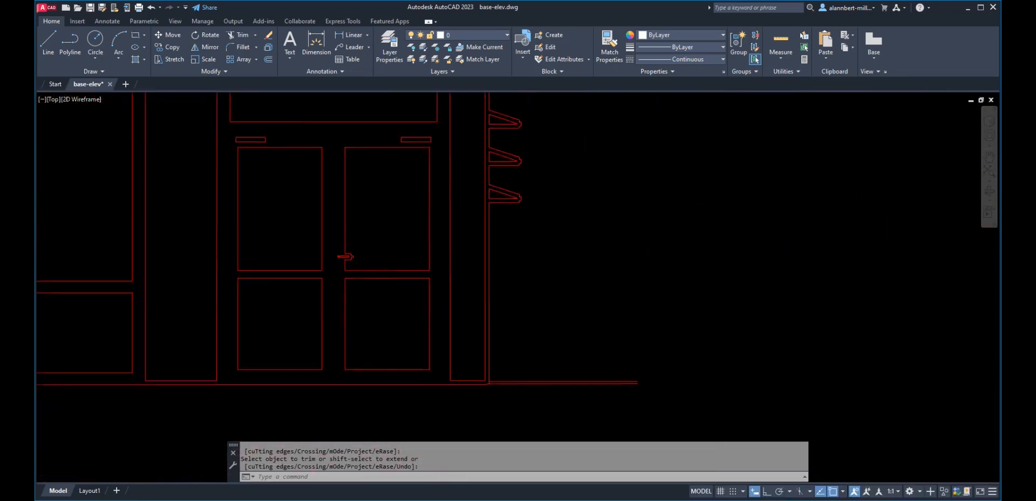
{"action": "scroll", "coordinate": [507, 313], "scroll_direction": "up", "scroll_amount": 4}
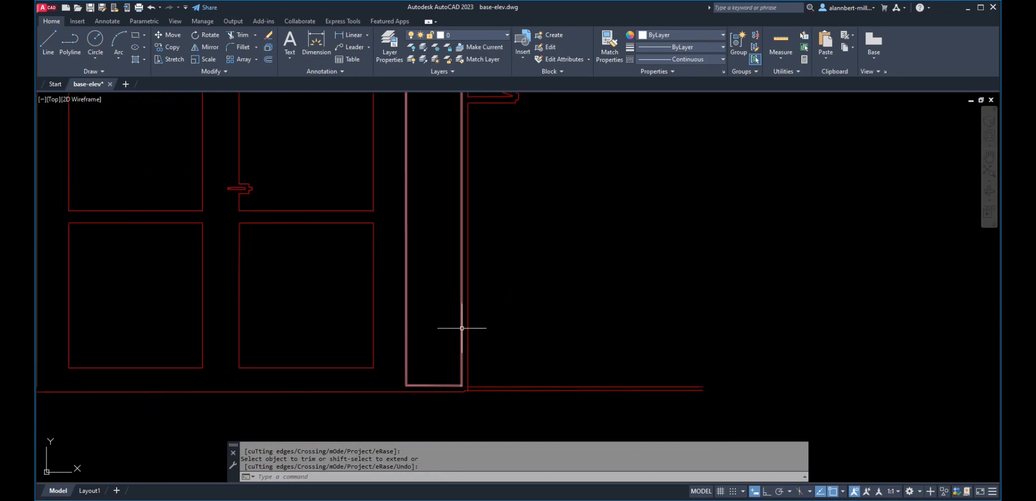
{"action": "scroll", "coordinate": [462, 328], "scroll_direction": "down", "scroll_amount": 4}
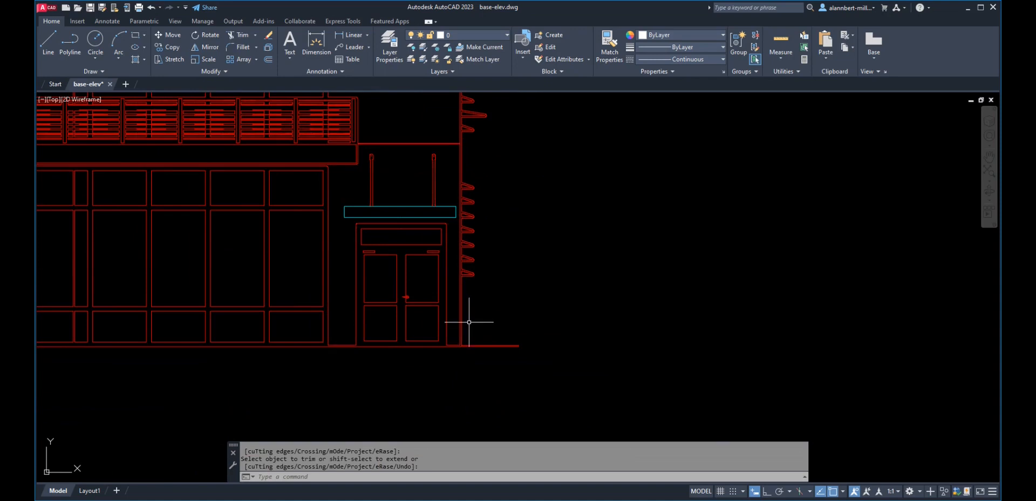
{"action": "type", "text": "x"}
{"action": "key", "text": "Return"}
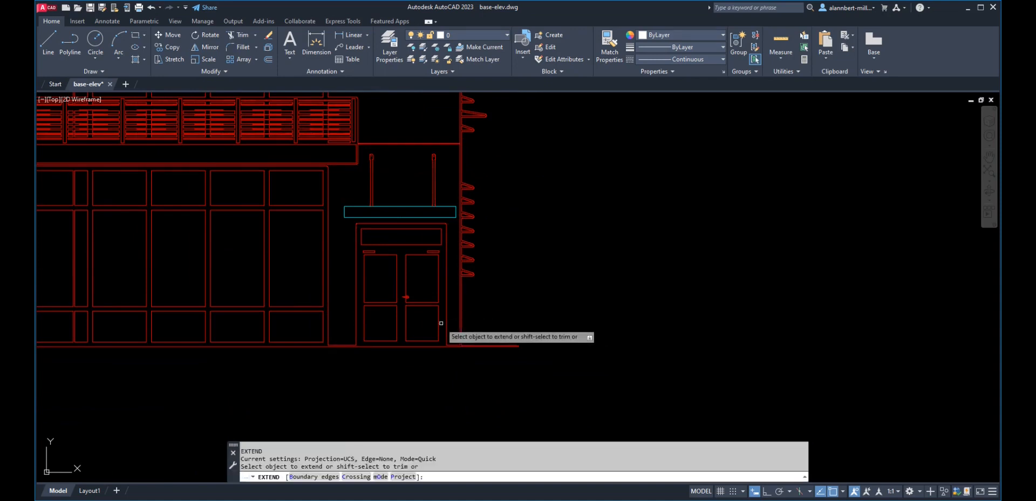
{"action": "key", "text": "Escape"}
- Explode the ground-floor wall outline around the entrance into separate segments
{"action": "type", "text": "x"}
{"action": "key", "text": "Return"}
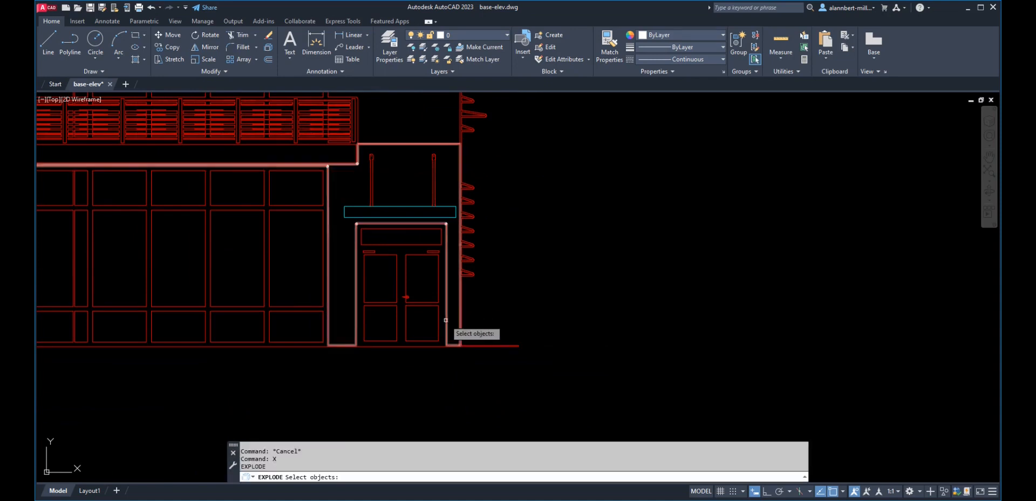
{"action": "left_click", "coordinate": [447, 320]}
{"action": "key", "text": "Return"}
- Erase the inner duplicate vertical wall segments right of the entrance, from the ground up to the floor line
{"action": "scroll", "coordinate": [458, 319], "scroll_direction": "up", "scroll_amount": 4}
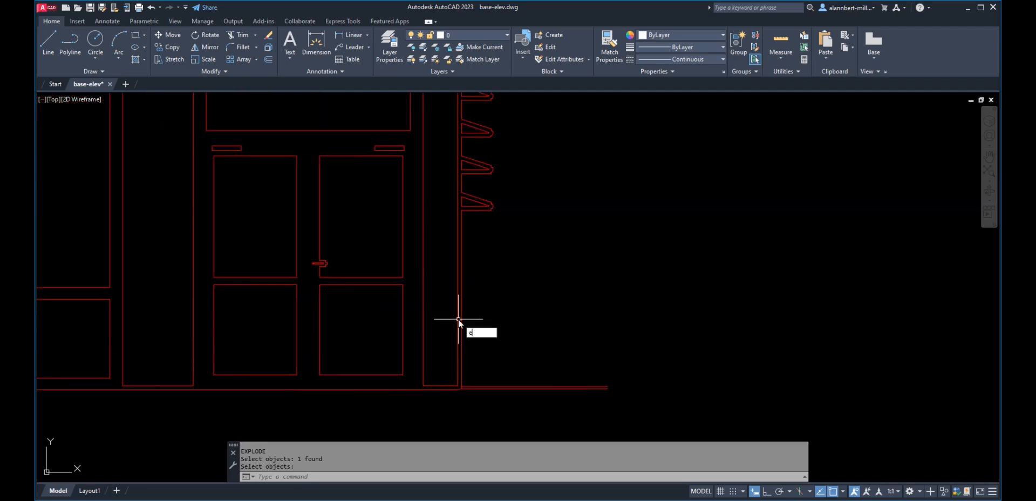
{"action": "key", "text": "Return"}
{"action": "left_click", "coordinate": [458, 319]}
{"action": "scroll", "coordinate": [456, 295], "scroll_direction": "down", "scroll_amount": 8}
{"action": "key", "text": "Return"}
{"action": "scroll", "coordinate": [454, 222], "scroll_direction": "up", "scroll_amount": 4}
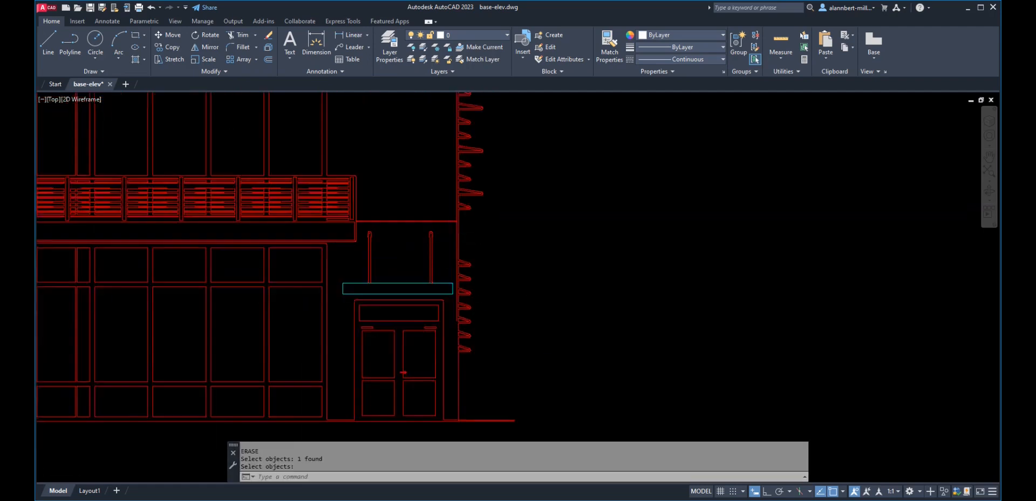
{"action": "scroll", "coordinate": [454, 232], "scroll_direction": "up", "scroll_amount": 2}
{"action": "type", "text": "e"}
{"action": "key", "text": "Return"}
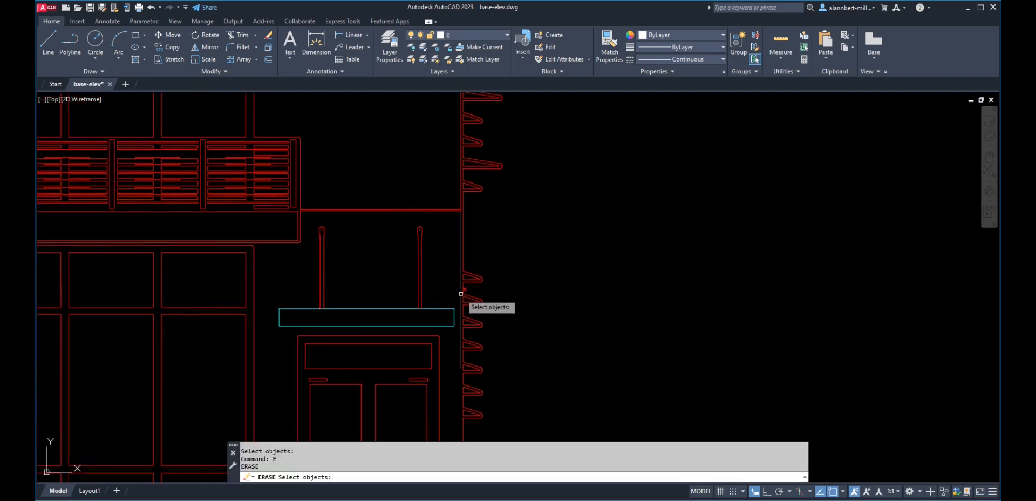
{"action": "left_click", "coordinate": [461, 293]}
{"action": "key", "text": "Return"}
{"action": "type", "text": "e"}
{"action": "key", "text": "Return"}
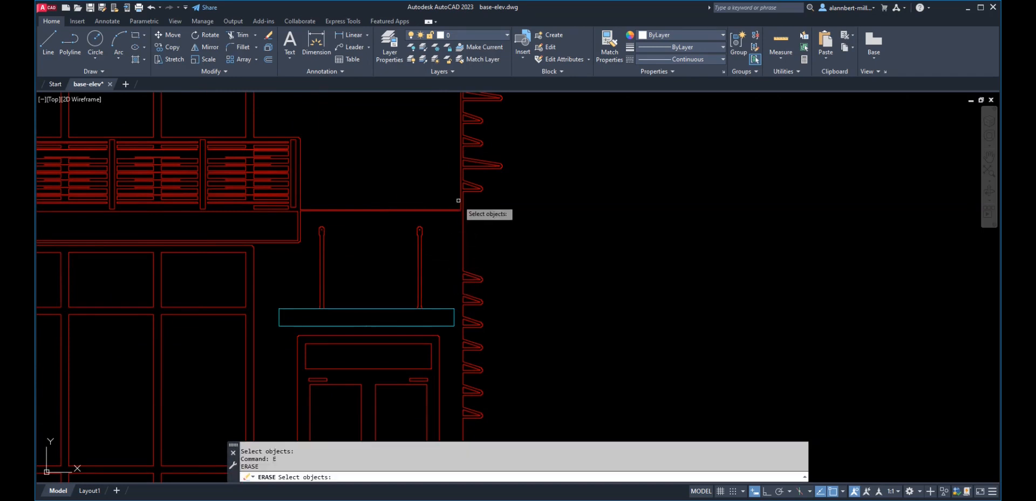
{"action": "left_click", "coordinate": [459, 201]}
{"action": "key", "text": "Escape"}
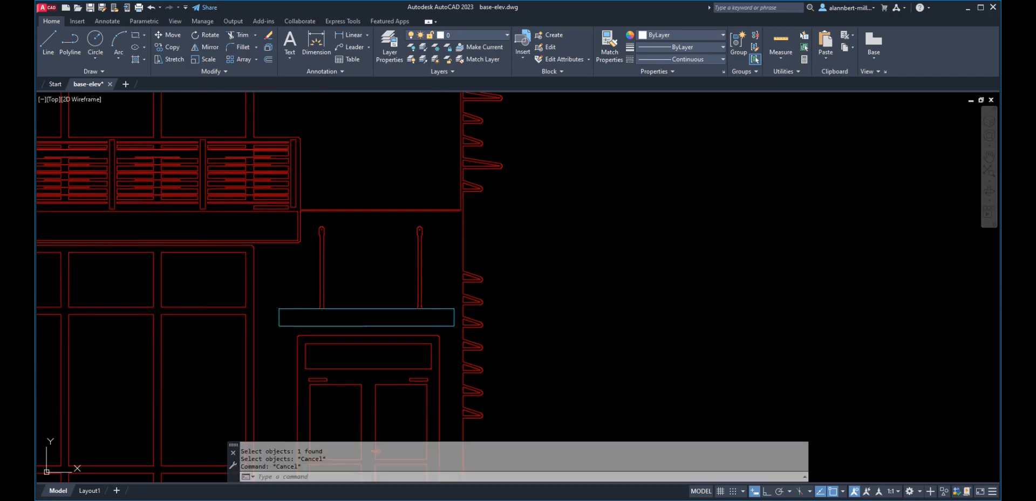
- Explode the upper-storey wall outline and erase its duplicate vertical line beside the fins at the right wall
{"action": "key", "text": "Return"}
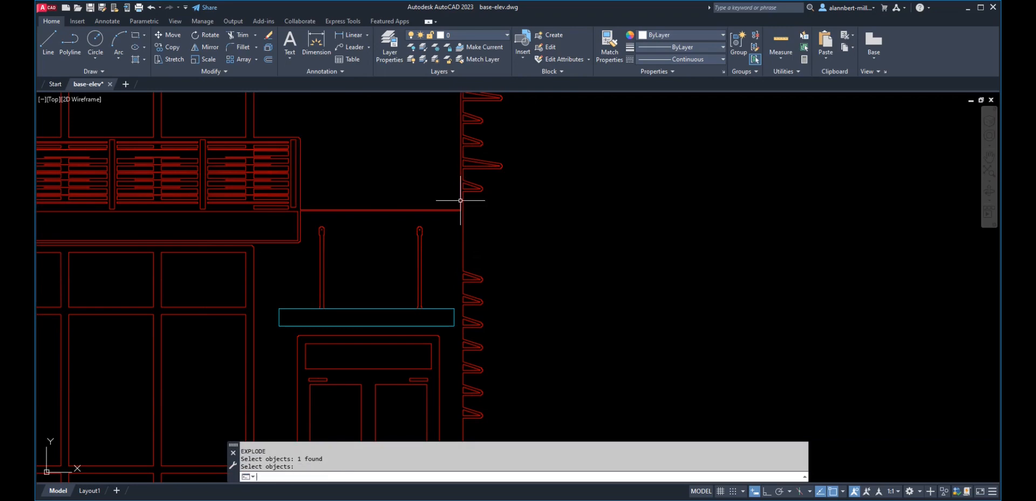
{"action": "left_click", "coordinate": [461, 200]}
{"action": "scroll", "coordinate": [460, 200], "scroll_direction": "down", "scroll_amount": 5}
{"action": "scroll", "coordinate": [455, 203], "scroll_direction": "up", "scroll_amount": 7}
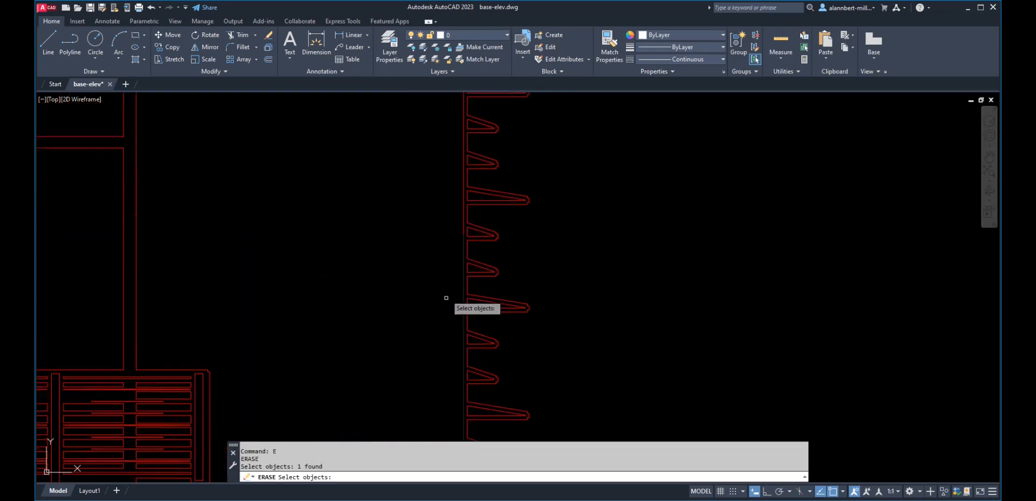
{"action": "key", "text": "Return"}
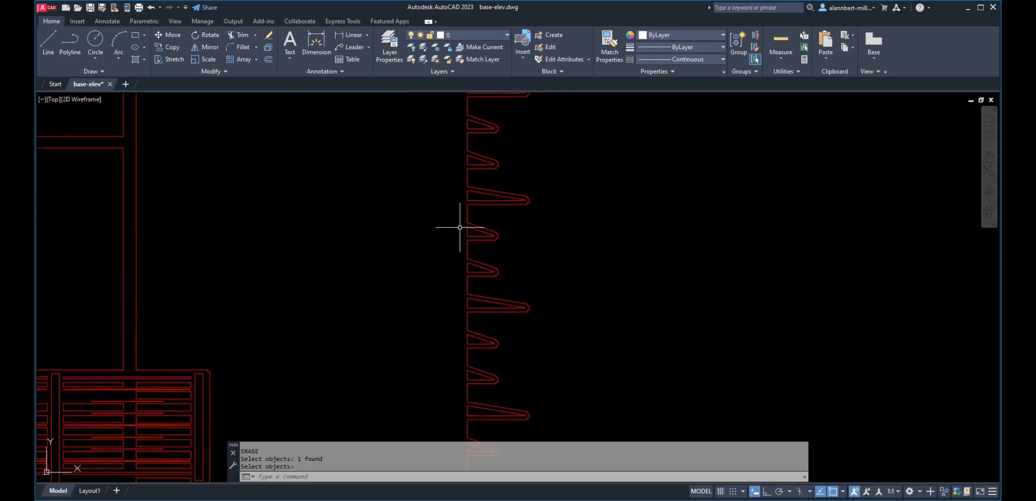
- Erase the inner duplicate outline of the roof fascia band
{"action": "scroll", "coordinate": [450, 226], "scroll_direction": "down", "scroll_amount": 4}
{"action": "middle_click_drag", "start_coordinate": [452, 227], "coordinate": [459, 262]}
{"action": "scroll", "coordinate": [473, 209], "scroll_direction": "up", "scroll_amount": 6}
{"action": "middle_click_drag", "start_coordinate": [440, 181], "coordinate": [500, 371]}
{"action": "scroll", "coordinate": [487, 349], "scroll_direction": "down", "scroll_amount": 6}
{"action": "scroll", "coordinate": [487, 348], "scroll_direction": "down", "scroll_amount": 2}
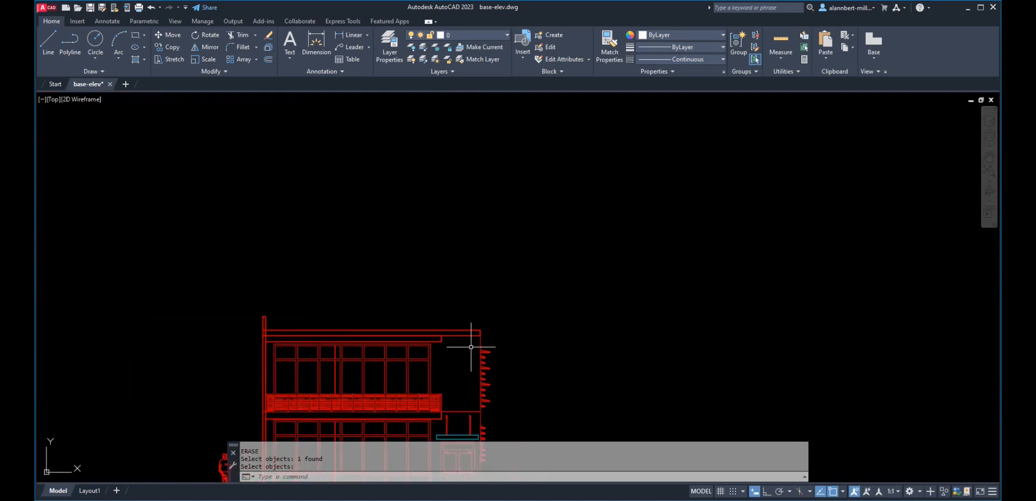
{"action": "scroll", "coordinate": [472, 346], "scroll_direction": "up", "scroll_amount": 5}
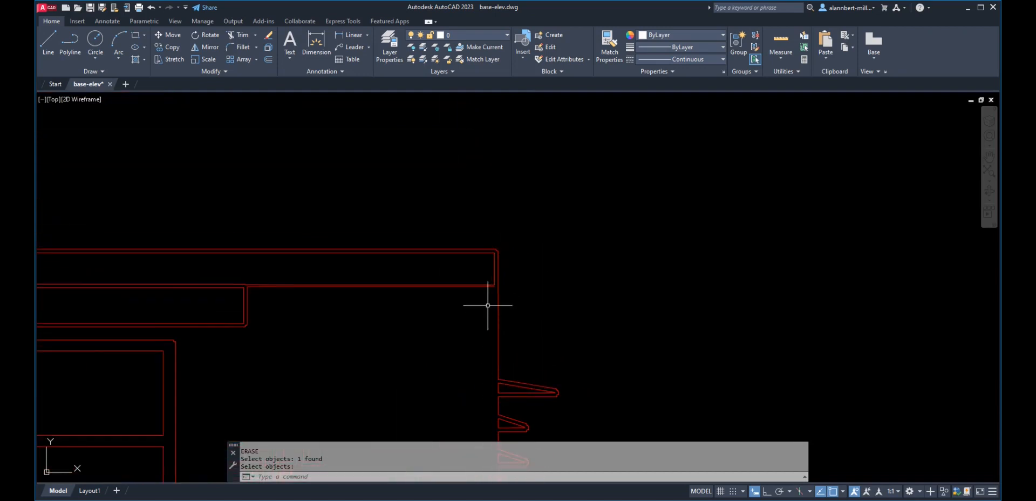
{"action": "scroll", "coordinate": [487, 305], "scroll_direction": "up", "scroll_amount": 3}
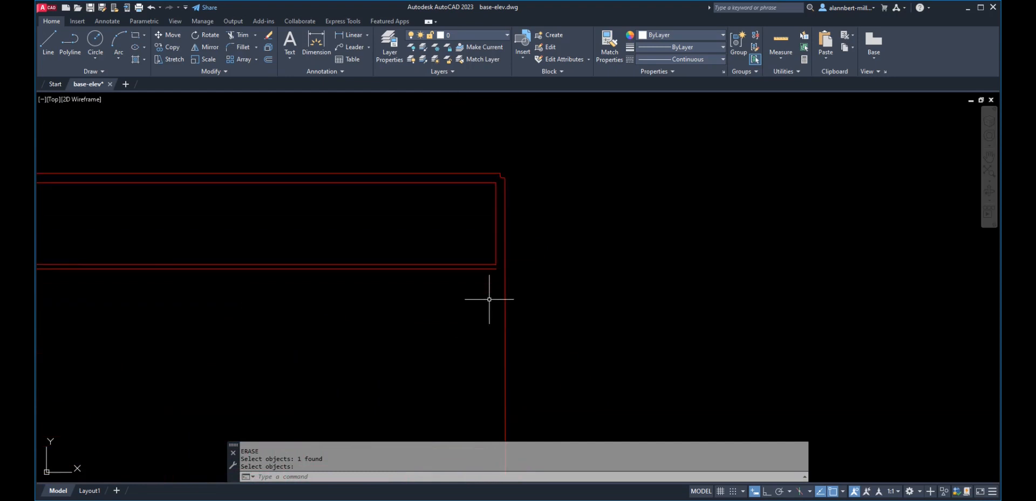
{"action": "left_click", "coordinate": [489, 265]}
{"action": "key", "text": "Delete"}
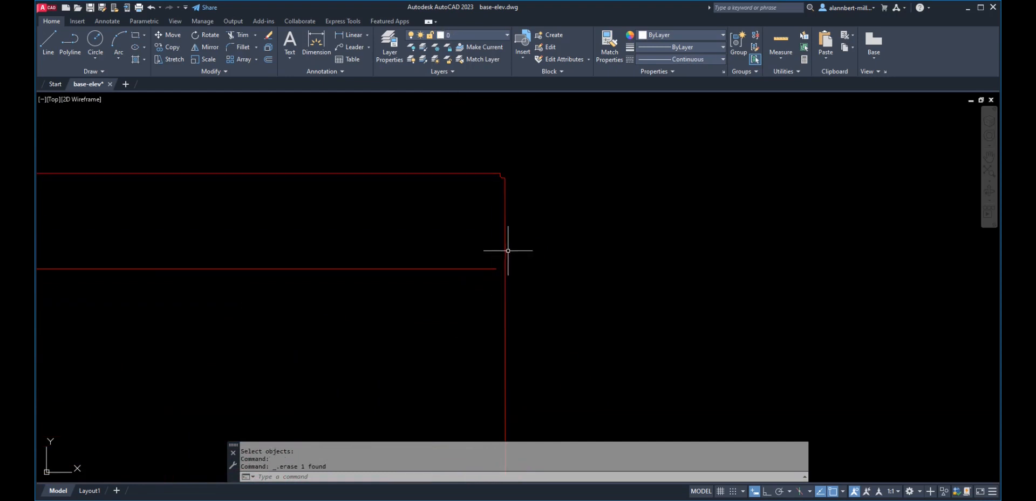
- Erase the small stepped segments at the roof's upper right corner and fillet the two edges into a sharp corner
{"action": "key", "text": "Return"}
{"action": "left_click", "coordinate": [488, 159]}
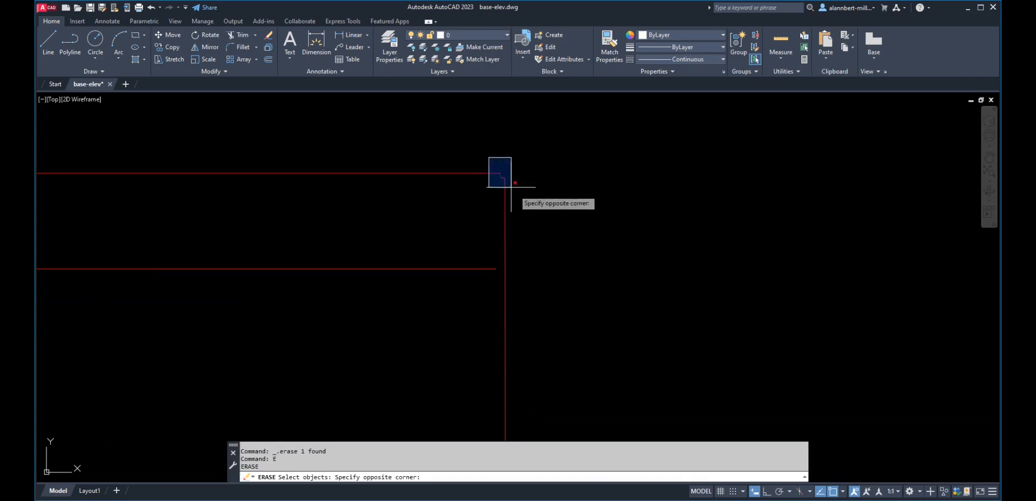
{"action": "left_click", "coordinate": [510, 190]}
{"action": "key", "text": "Return"}
{"action": "type", "text": "f"}
{"action": "key", "text": "Return"}
{"action": "left_click", "coordinate": [493, 173]}
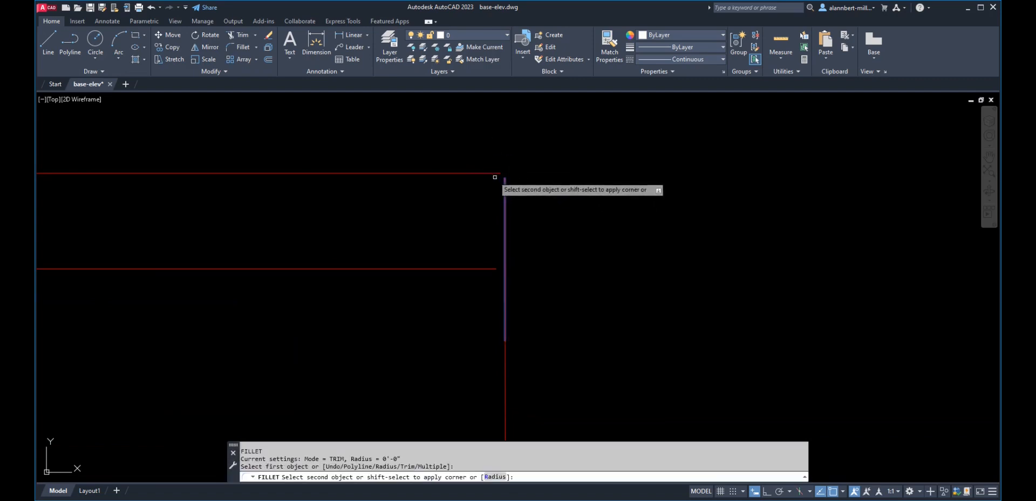
{"action": "left_click", "coordinate": [502, 196]}
{"action": "key", "text": "Return"}
- Erase the upper of the two doubled ground lines to the right of the building
{"action": "scroll", "coordinate": [556, 341], "scroll_direction": "down", "scroll_amount": 5}
{"action": "scroll", "coordinate": [529, 345], "scroll_direction": "up", "scroll_amount": 2}
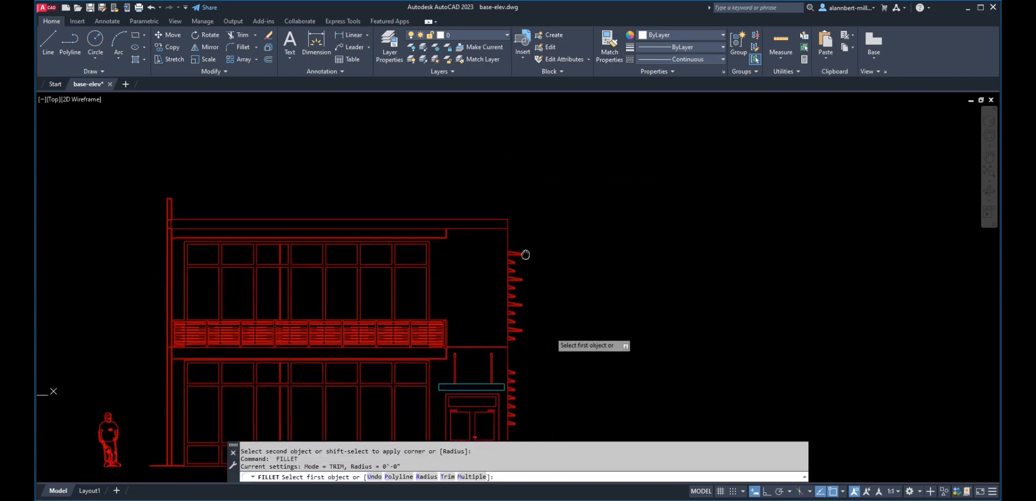
{"action": "scroll", "coordinate": [526, 345], "scroll_direction": "up", "scroll_amount": 5}
{"action": "middle_click_drag", "start_coordinate": [522, 375], "coordinate": [532, 261]}
{"action": "scroll", "coordinate": [516, 341], "scroll_direction": "down", "scroll_amount": 2}
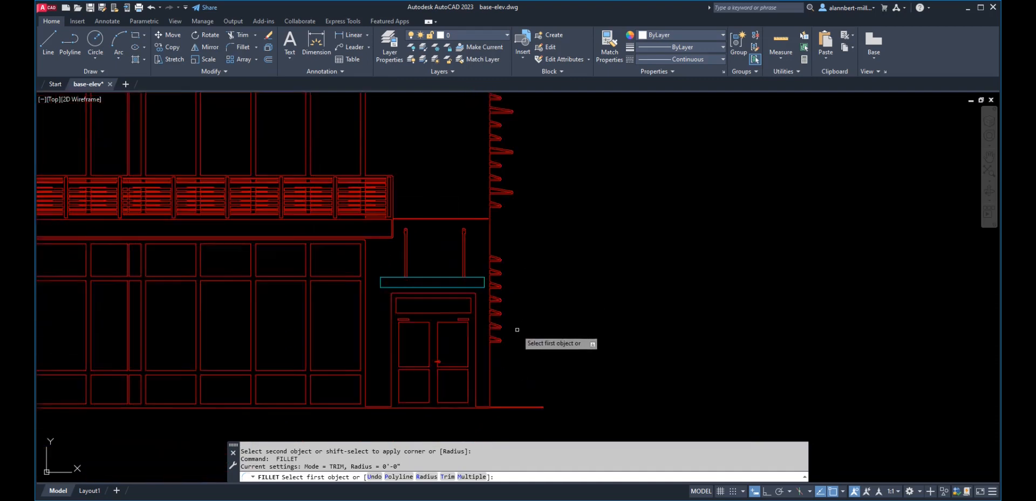
{"action": "middle_click_drag", "start_coordinate": [516, 342], "coordinate": [533, 282]}
{"action": "scroll", "coordinate": [503, 324], "scroll_direction": "up", "scroll_amount": 2}
{"action": "scroll", "coordinate": [501, 352], "scroll_direction": "up", "scroll_amount": 3}
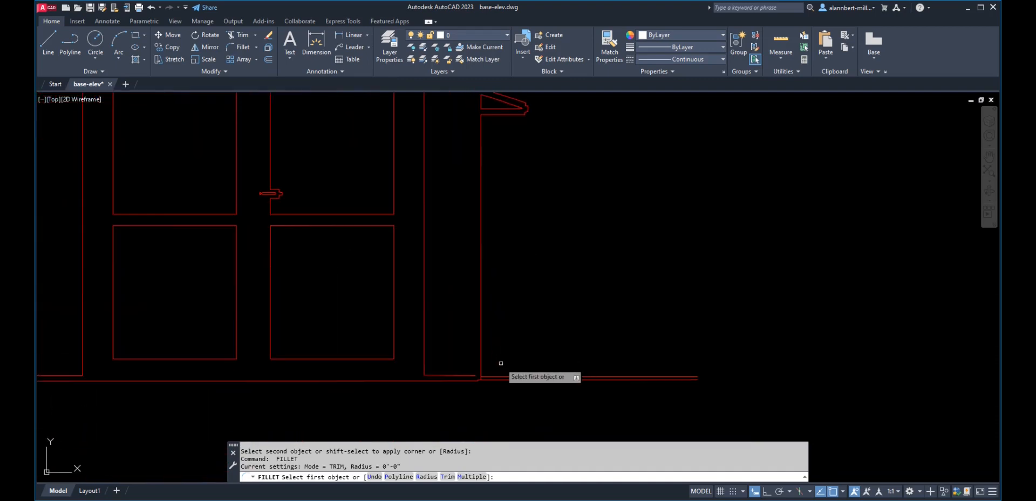
{"action": "key", "text": "Escape"}
{"action": "type", "text": "e"}
{"action": "key", "text": "Return"}
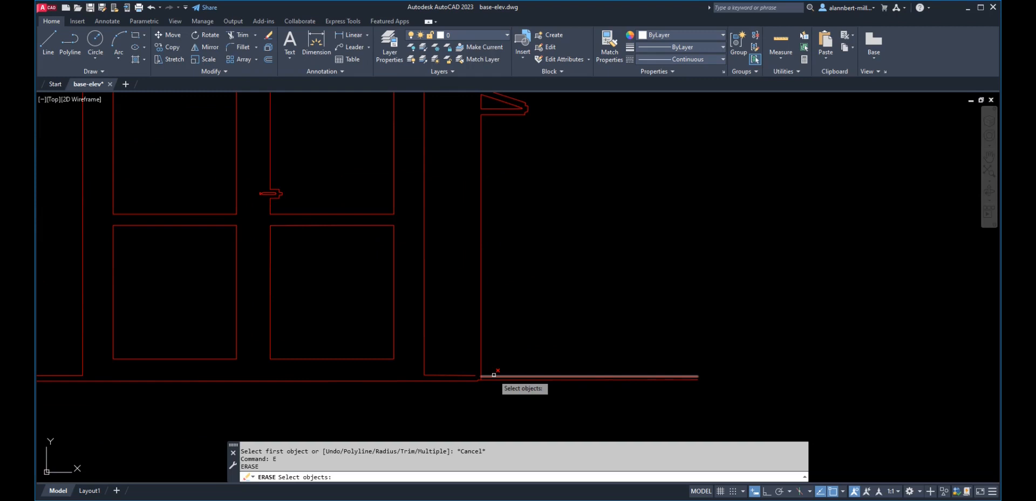
{"action": "left_click", "coordinate": [493, 375]}
{"action": "key", "text": "Return"}
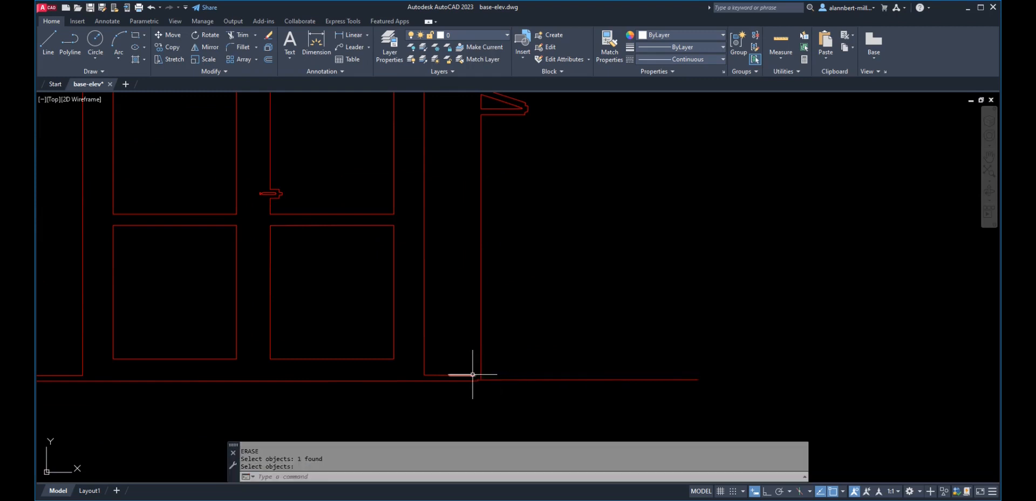
- Erase the short line segment at the base of the building's outer wall beside the door
{"action": "left_click", "coordinate": [475, 375]}
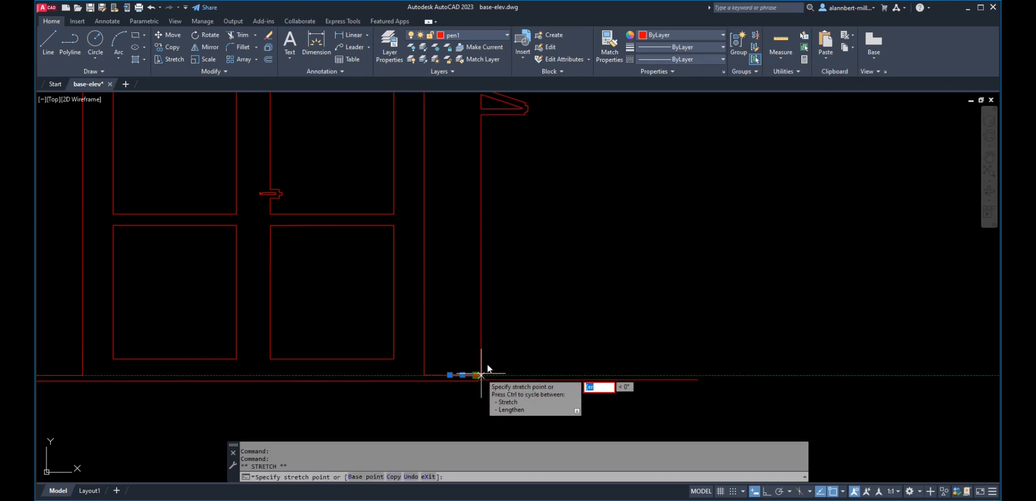
{"action": "key", "text": "Escape"}
{"action": "key", "text": "Delete"}
{"action": "scroll", "coordinate": [481, 365], "scroll_direction": "down", "scroll_amount": 2}
{"action": "scroll", "coordinate": [472, 377], "scroll_direction": "up", "scroll_amount": 2}
{"action": "scroll", "coordinate": [471, 377], "scroll_direction": "up", "scroll_amount": 2}
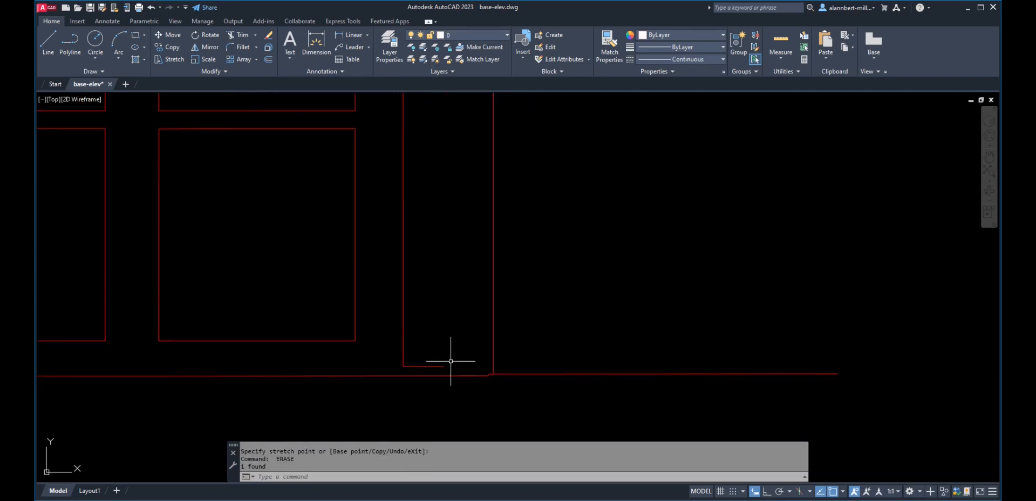
- Stretch the end of the base line beside the door perpendicular to the outer wall line
{"action": "left_click", "coordinate": [451, 357]}
{"action": "left_click", "coordinate": [438, 372]}
{"action": "left_click", "coordinate": [444, 367]}
{"action": "type", "text": "per"}
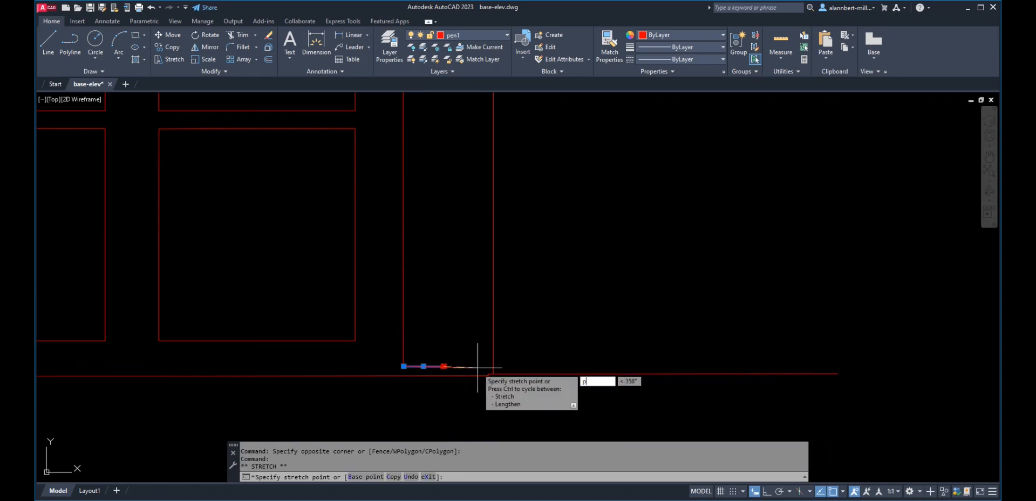
{"action": "key", "text": "Return"}
{"action": "left_click", "coordinate": [492, 365]}
{"action": "key", "text": "Escape"}
{"action": "key", "text": "Escape"}
{"action": "scroll", "coordinate": [515, 368], "scroll_direction": "down", "scroll_amount": 5}
{"action": "scroll", "coordinate": [517, 369], "scroll_direction": "down", "scroll_amount": 3}
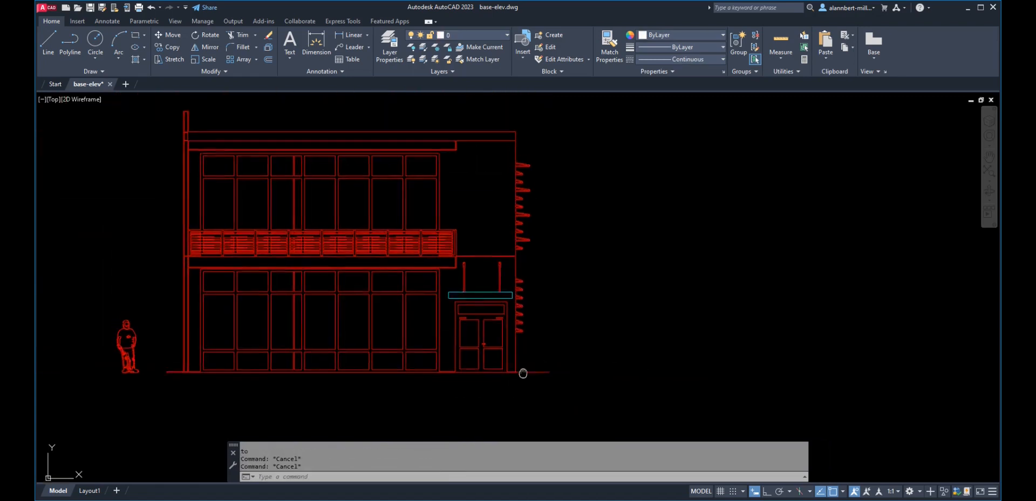
- Erase the broken vertical wall segments along the louvers, from beside the door up to the roof, with one tall window selection
{"action": "scroll", "coordinate": [529, 246], "scroll_direction": "up", "scroll_amount": 6}
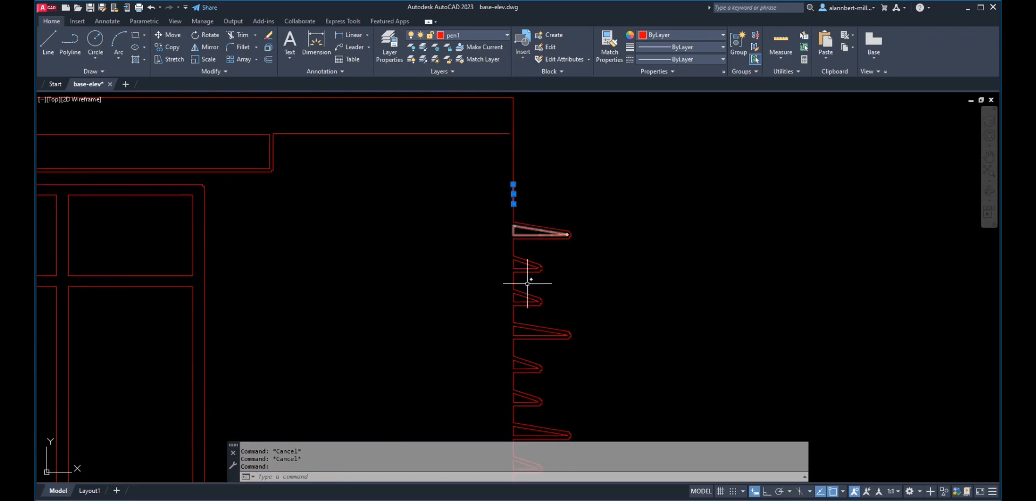
{"action": "scroll", "coordinate": [533, 282], "scroll_direction": "down", "scroll_amount": 6}
{"action": "scroll", "coordinate": [496, 280], "scroll_direction": "up", "scroll_amount": 8}
{"action": "key", "text": "Escape"}
{"action": "scroll", "coordinate": [498, 340], "scroll_direction": "down", "scroll_amount": 5}
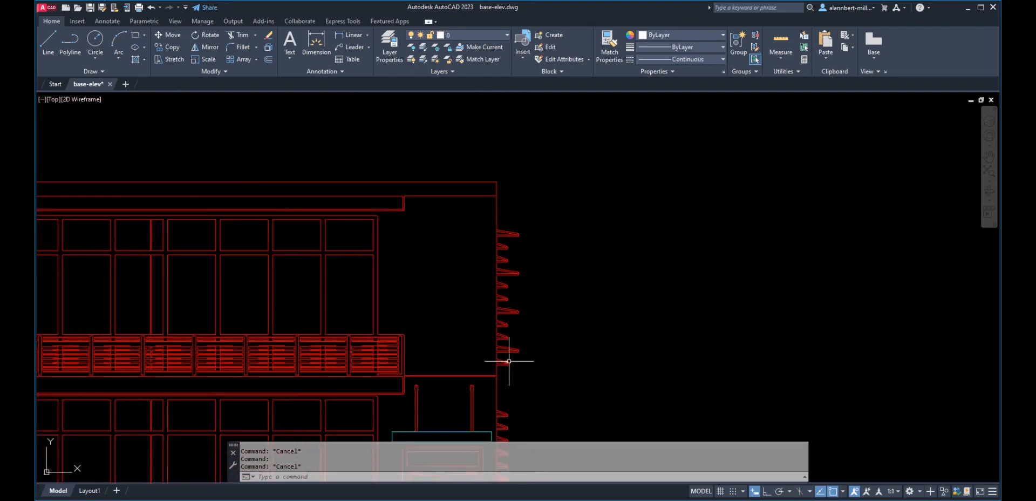
{"action": "middle_click_drag", "start_coordinate": [484, 330], "coordinate": [496, 269]}
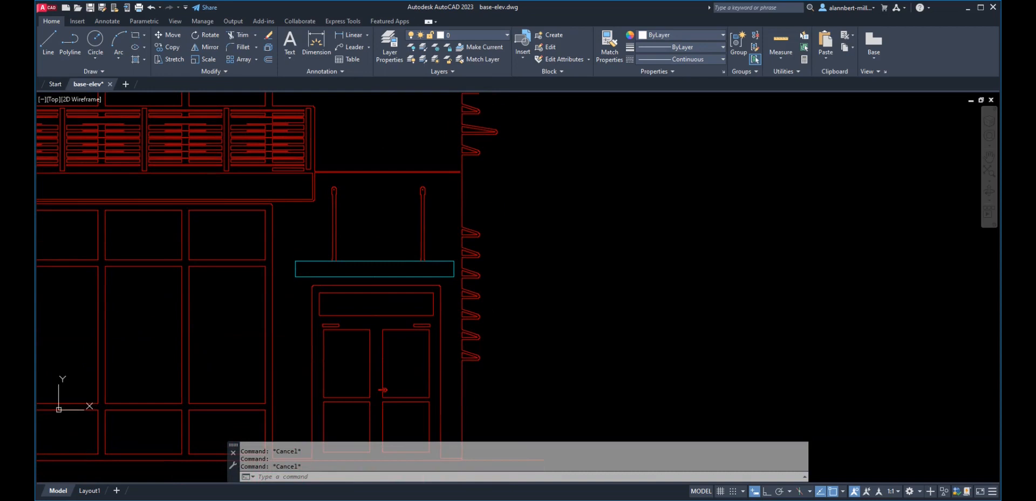
{"action": "type", "text": "e"}
{"action": "key", "text": "Return"}
{"action": "left_click", "coordinate": [456, 371]}
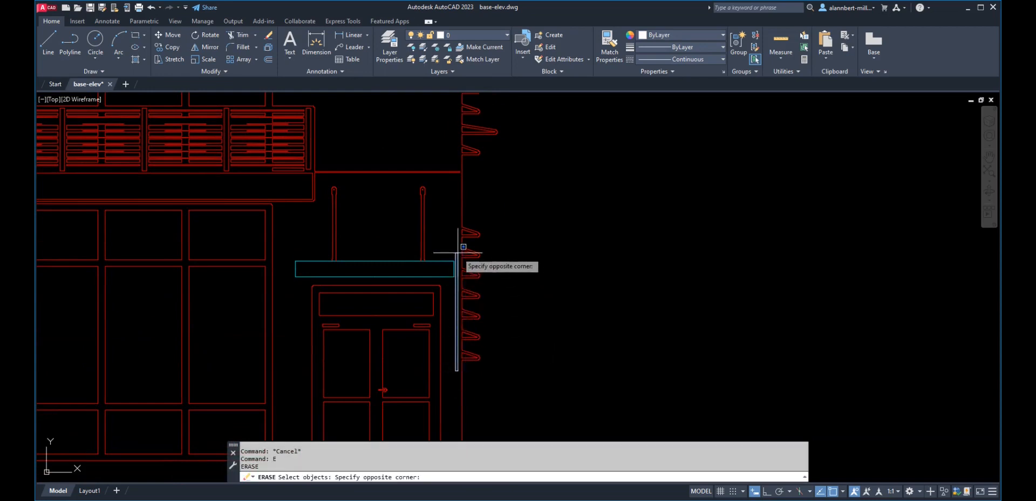
{"action": "scroll", "coordinate": [462, 203], "scroll_direction": "down", "scroll_amount": 6}
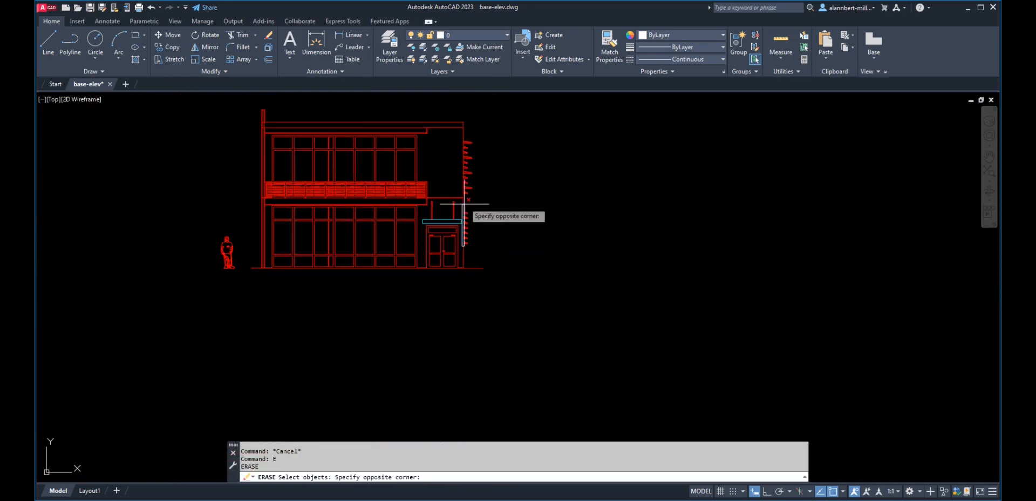
{"action": "left_click", "coordinate": [467, 120]}
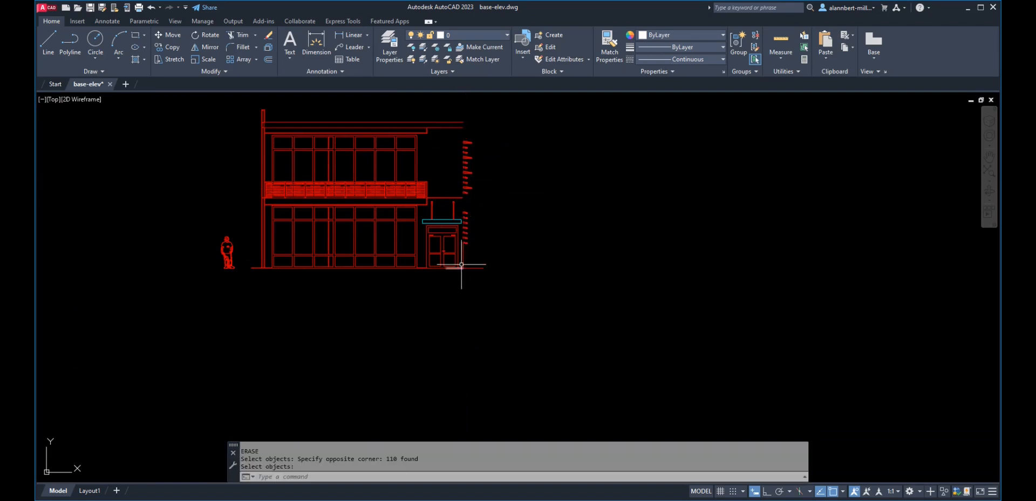
{"action": "key", "text": "Return"}
- Fillet the remaining lower wall line with the topmost roof line to form one continuous corner
{"action": "type", "text": "f"}
{"action": "key", "text": "Return"}
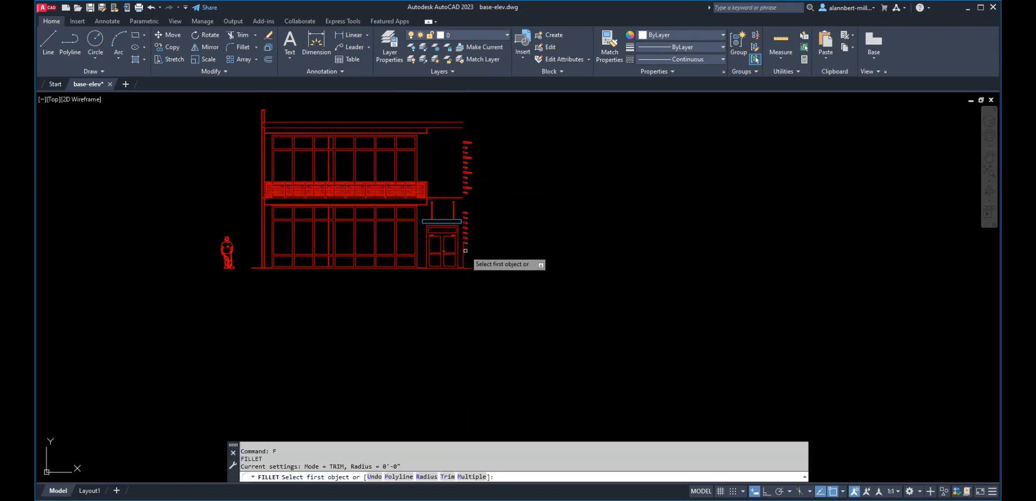
{"action": "left_click", "coordinate": [462, 250]}
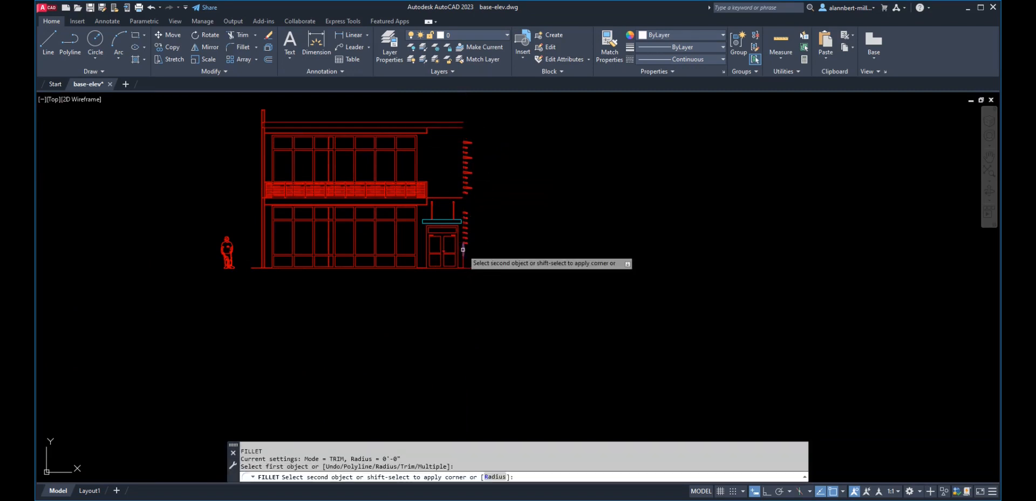
{"action": "left_click", "coordinate": [456, 121]}
{"action": "key", "text": "Return"}
{"action": "scroll", "coordinate": [472, 247], "scroll_direction": "up", "scroll_amount": 8}
{"action": "key", "text": "Escape"}
- Erase the short wall line segment just above the ground line
{"action": "type", "text": "t"}
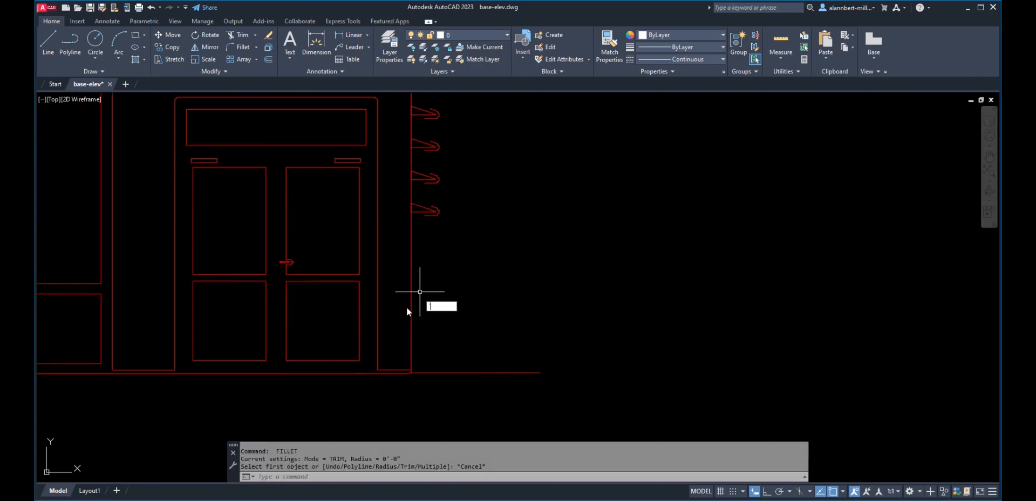
{"action": "left_click", "coordinate": [414, 317]}
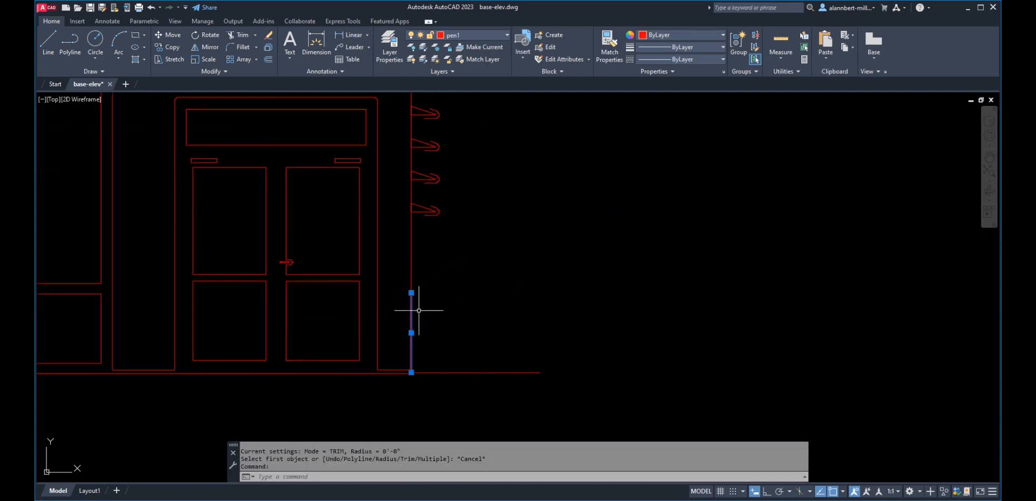
{"action": "key", "text": "Delete"}
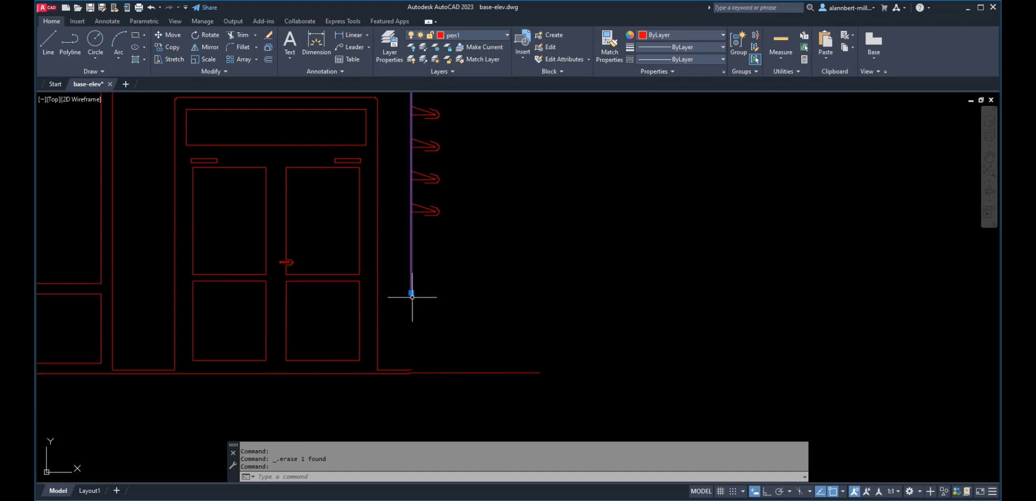
- Stretch the long wall line down past the ground line and trim off the overhang
{"action": "left_click", "coordinate": [411, 292]}
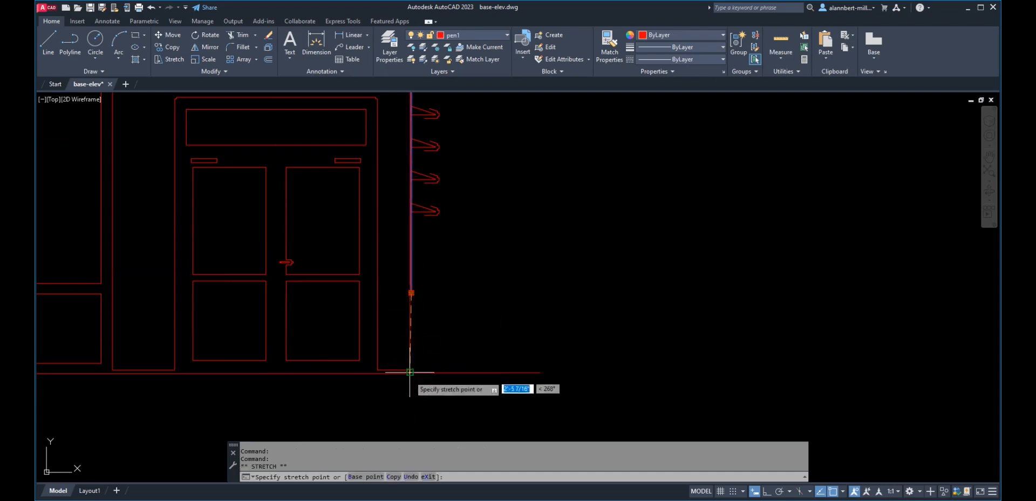
{"action": "left_click", "coordinate": [411, 401]}
{"action": "key", "text": "Escape"}
{"action": "key", "text": "Escape"}
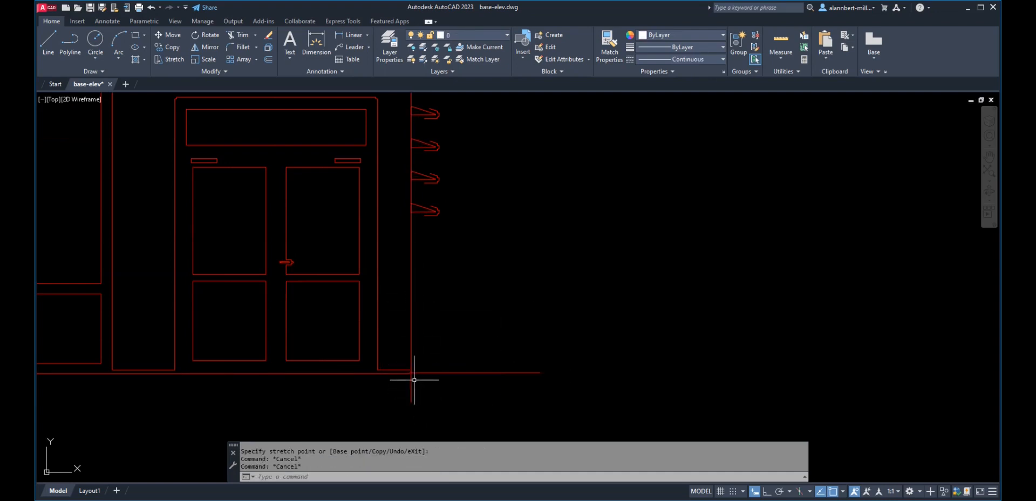
{"action": "type", "text": "tr"}
{"action": "key", "text": "Return"}
{"action": "scroll", "coordinate": [421, 356], "scroll_direction": "down", "scroll_amount": 4}
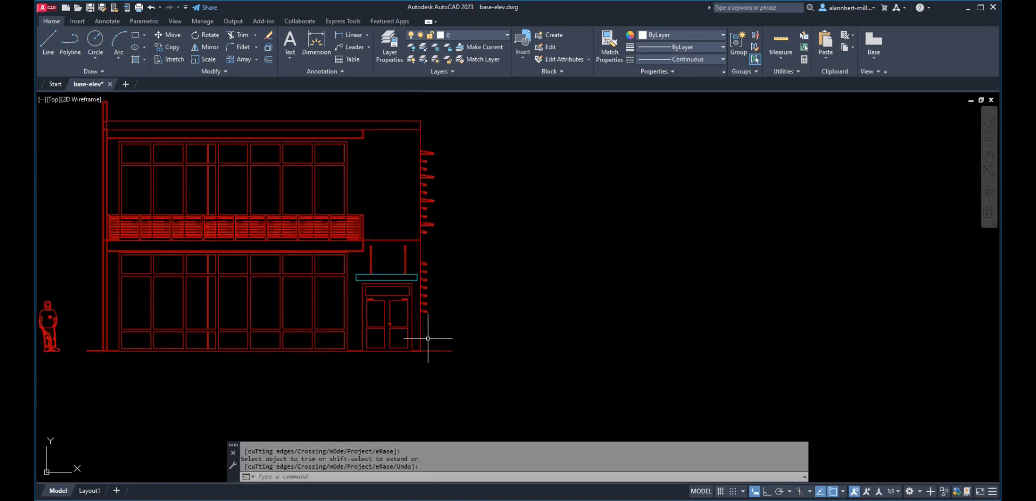
- Erase the rounded outer outline around the tip of one lower louver beside the door
{"action": "scroll", "coordinate": [428, 339], "scroll_direction": "up", "scroll_amount": 10}
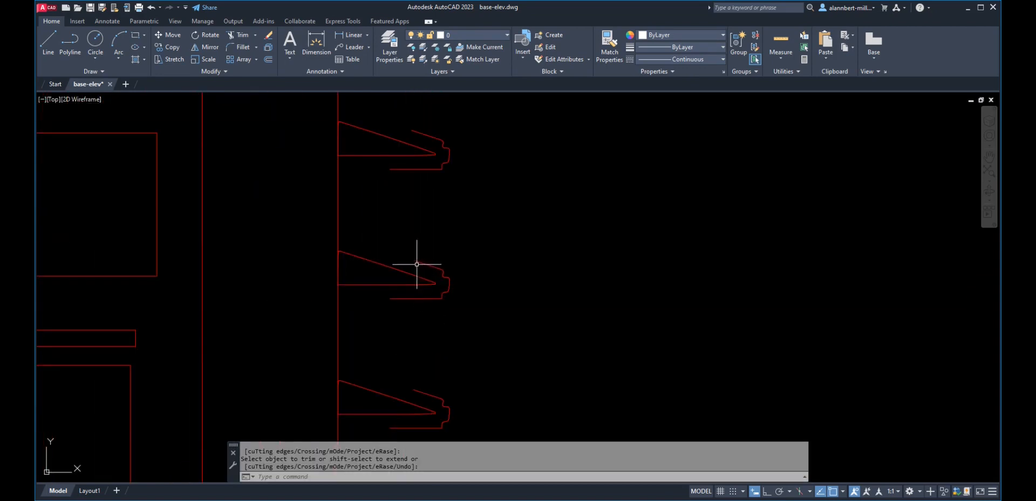
{"action": "scroll", "coordinate": [417, 264], "scroll_direction": "down", "scroll_amount": 6}
{"action": "scroll", "coordinate": [446, 290], "scroll_direction": "up", "scroll_amount": 4}
{"action": "key", "text": "Return"}
{"action": "type", "text": "e"}
{"action": "key", "text": "Return"}
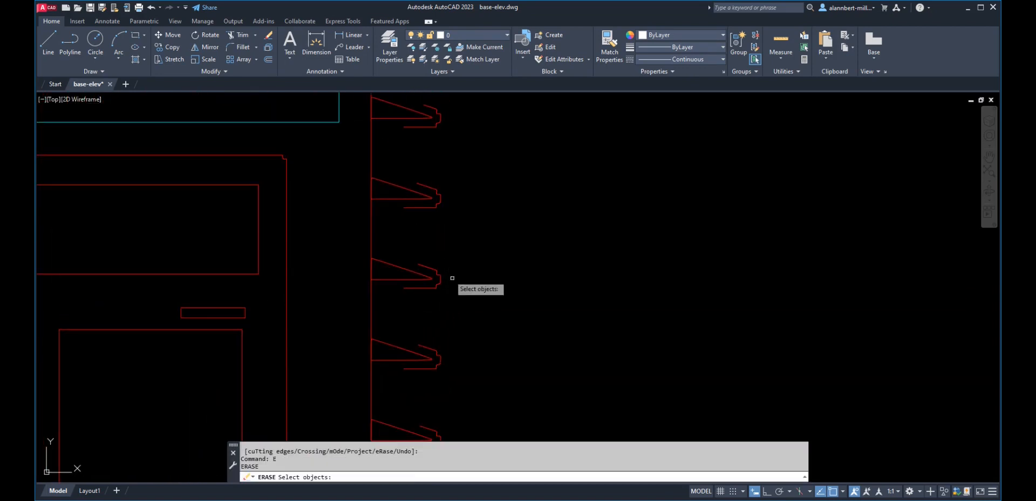
{"action": "left_click", "coordinate": [447, 261]}
{"action": "left_click", "coordinate": [436, 293]}
{"action": "scroll", "coordinate": [453, 316], "scroll_direction": "down", "scroll_amount": 5}
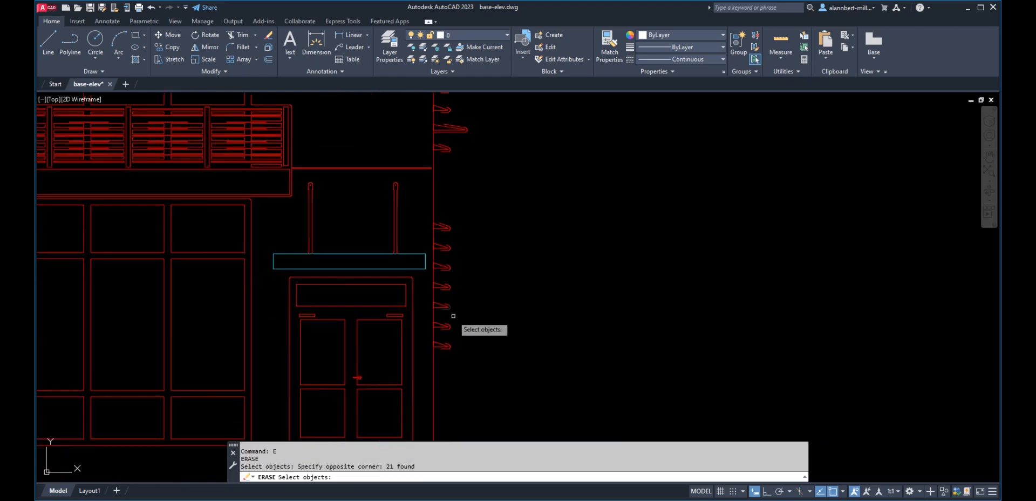
- Erase the outer outlines of the lowest louver and of the remaining louvers in the lower group
{"action": "left_click", "coordinate": [456, 355]}
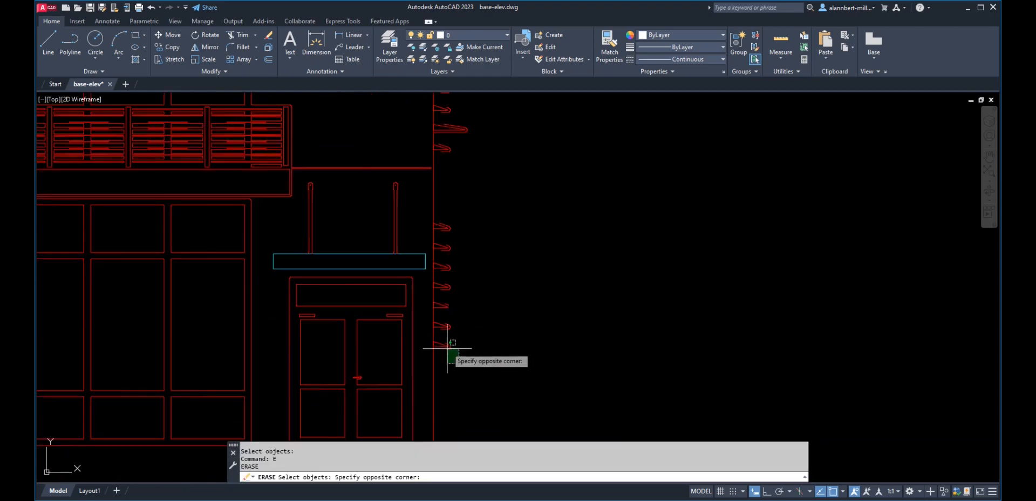
{"action": "left_click", "coordinate": [452, 337]}
{"action": "key", "text": "Return"}
{"action": "scroll", "coordinate": [457, 332], "scroll_direction": "up", "scroll_amount": 2}
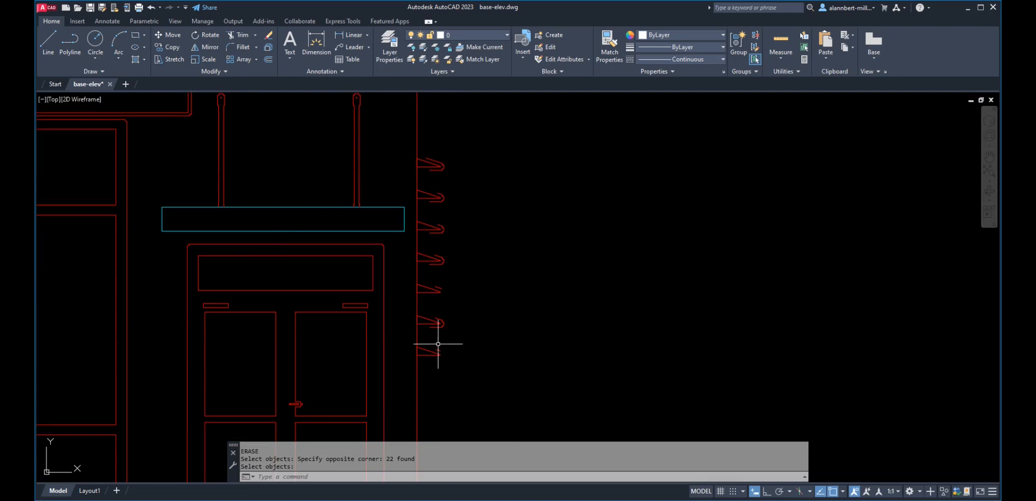
{"action": "left_click", "coordinate": [424, 370]}
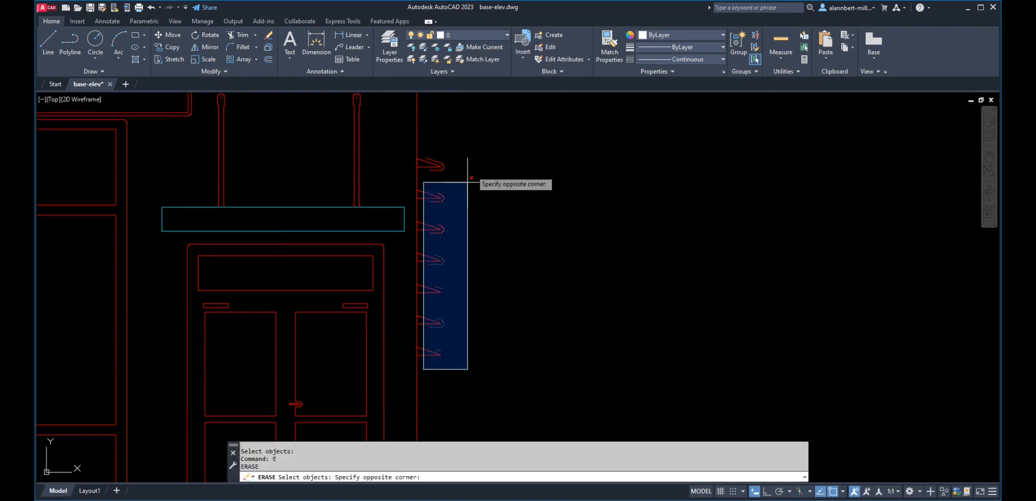
{"action": "left_click", "coordinate": [478, 123]}
- Erase the small outer outline pieces around all louvers of the upper group with one window selection
{"action": "scroll", "coordinate": [467, 189], "scroll_direction": "down", "scroll_amount": 2}
{"action": "middle_click_drag", "start_coordinate": [466, 189], "coordinate": [462, 364]}
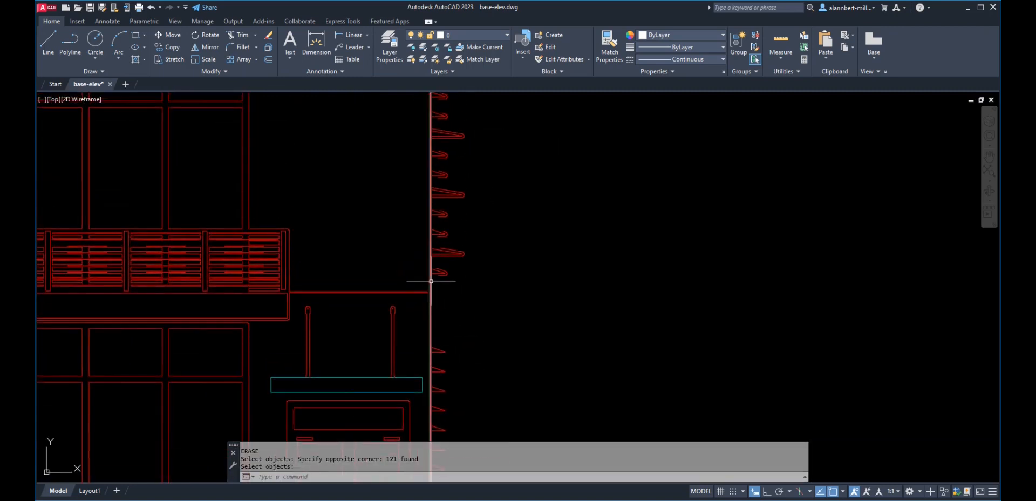
{"action": "scroll", "coordinate": [439, 337], "scroll_direction": "up", "scroll_amount": 2}
{"action": "middle_click_drag", "start_coordinate": [440, 337], "coordinate": [437, 372]}
{"action": "scroll", "coordinate": [437, 372], "scroll_direction": "down", "scroll_amount": 4}
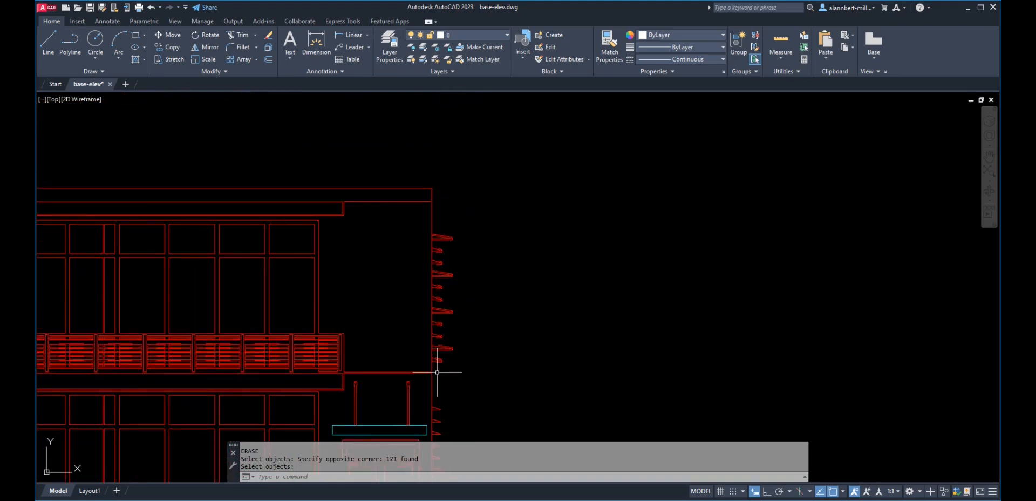
{"action": "scroll", "coordinate": [438, 371], "scroll_direction": "up", "scroll_amount": 2}
{"action": "type", "text": "E"}
{"action": "key", "text": "Return"}
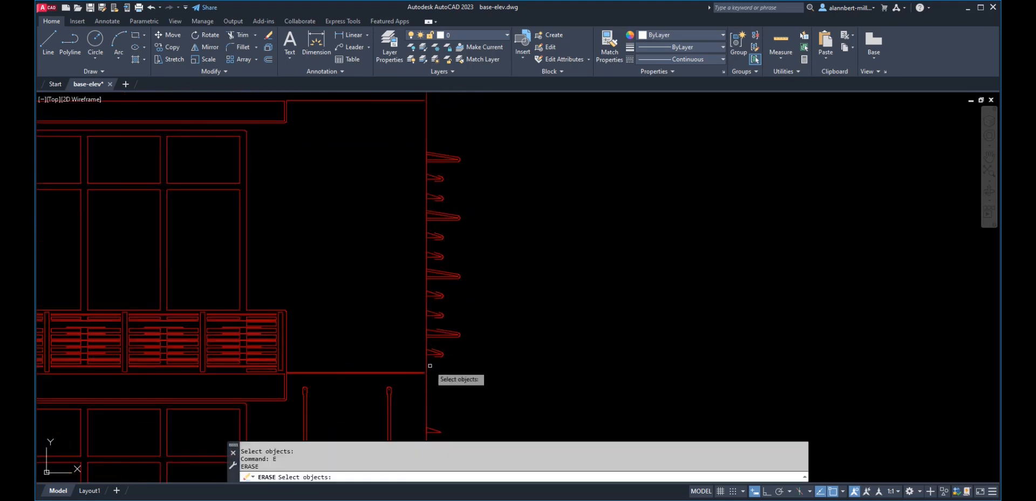
{"action": "left_click_drag", "start_coordinate": [430, 366], "coordinate": [483, 158]}
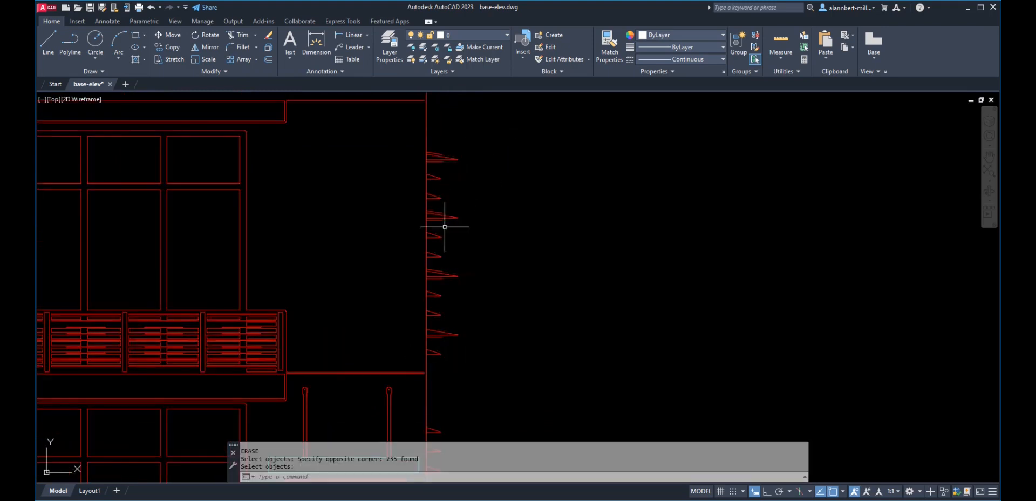
{"action": "key", "text": "Escape"}
{"action": "key", "text": "Escape"}
- Erase the leftover outline lines above and below the long louvers in the upper group
{"action": "scroll", "coordinate": [445, 286], "scroll_direction": "up", "scroll_amount": 2}
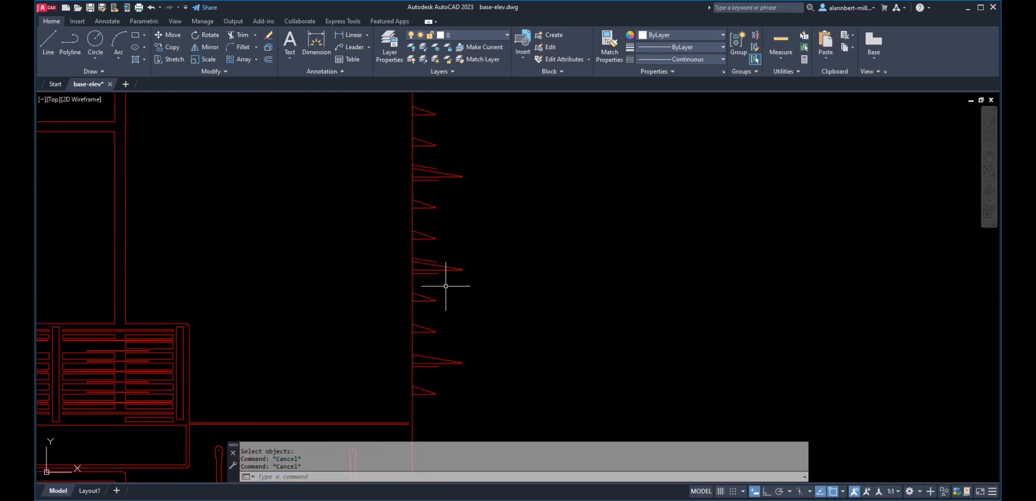
{"action": "type", "text": "E"}
{"action": "key", "text": "Return"}
{"action": "left_click", "coordinate": [427, 350]}
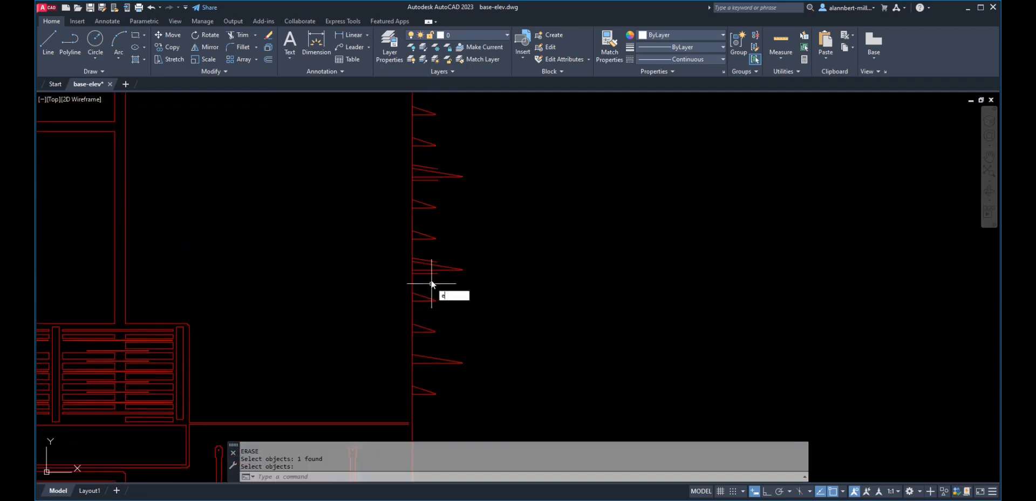
{"action": "left_click", "coordinate": [432, 257]}
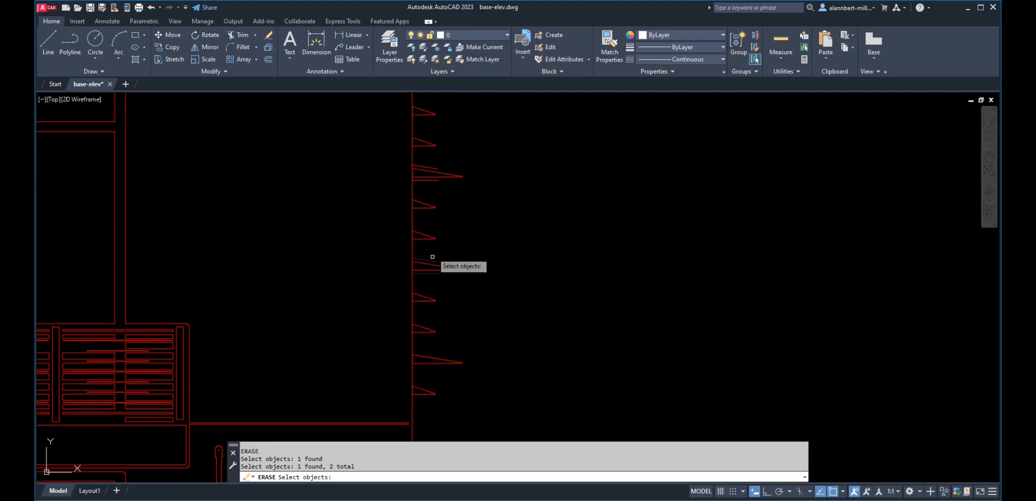
{"action": "left_click", "coordinate": [437, 180]}
{"action": "scroll", "coordinate": [436, 168], "scroll_direction": "down", "scroll_amount": 4}
{"action": "scroll", "coordinate": [456, 174], "scroll_direction": "up", "scroll_amount": 6}
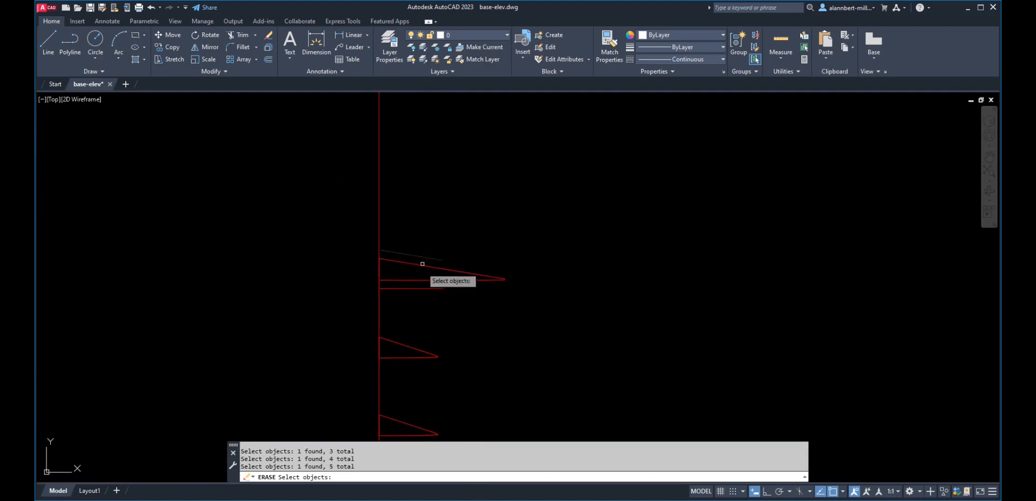
{"action": "key", "text": "Return"}
- Erase the last stray lines around the lowest long louver of the upper group
{"action": "scroll", "coordinate": [485, 341], "scroll_direction": "down", "scroll_amount": 6}
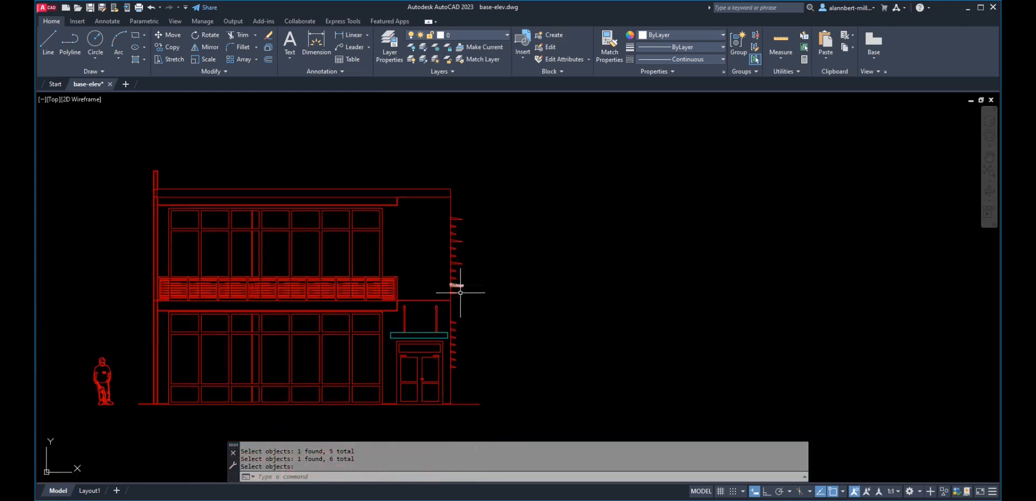
{"action": "scroll", "coordinate": [460, 292], "scroll_direction": "up", "scroll_amount": 2}
{"action": "key", "text": "Return"}
- Move the building's right wall line and the adjoining right half of the roof line to layer pen6
{"action": "left_click", "coordinate": [443, 309]}
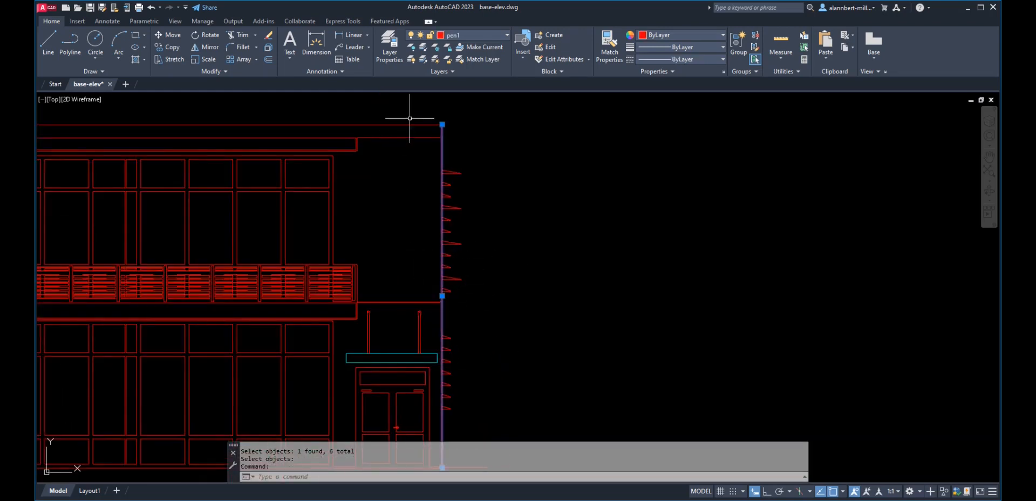
{"action": "left_click", "coordinate": [458, 34]}
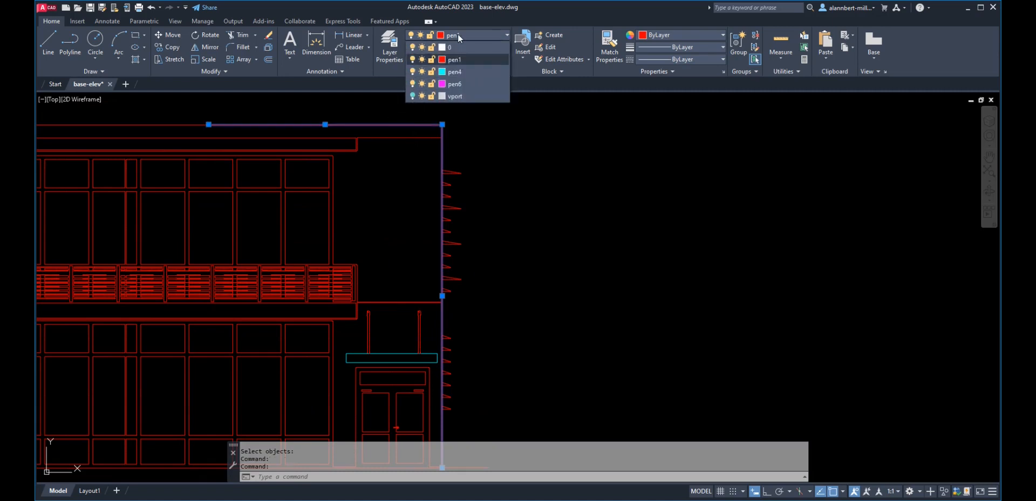
{"action": "left_click", "coordinate": [459, 85]}
{"action": "key", "text": "Escape"}
{"action": "scroll", "coordinate": [392, 217], "scroll_direction": "down", "scroll_amount": 4}
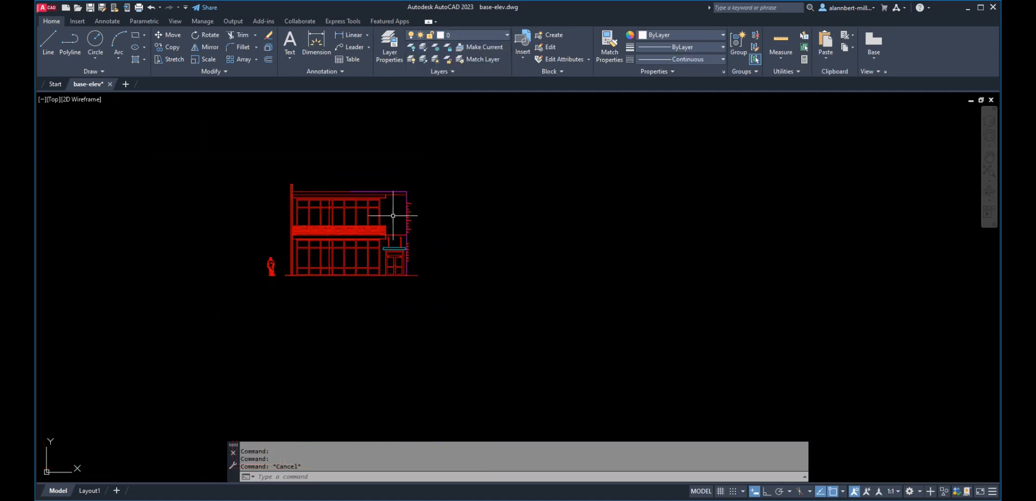
- Move the remaining left half of the roof line to layer pen6
{"action": "middle_click_drag", "start_coordinate": [391, 217], "coordinate": [632, 266]}
{"action": "scroll", "coordinate": [589, 250], "scroll_direction": "up", "scroll_amount": 4}
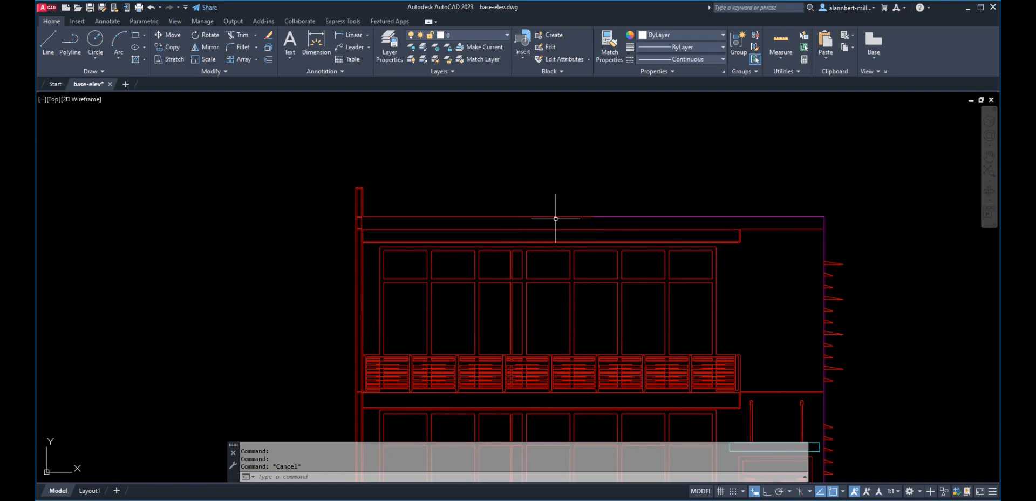
{"action": "left_click", "coordinate": [480, 35]}
{"action": "left_click", "coordinate": [455, 85]}
{"action": "key", "text": "Escape"}
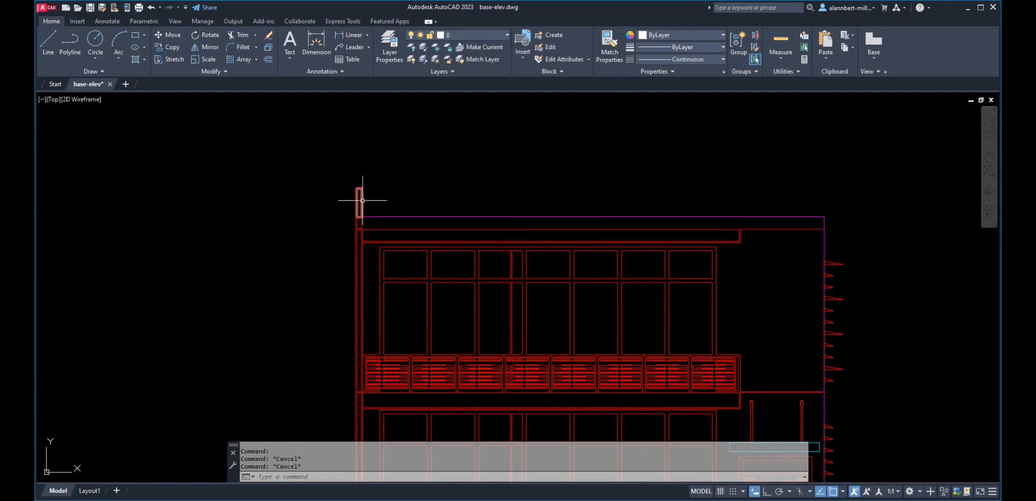
- Erase the inner outline rectangles inside the left wall around roof level
{"action": "scroll", "coordinate": [367, 234], "scroll_direction": "up", "scroll_amount": 4}
{"action": "middle_click_drag", "start_coordinate": [329, 243], "coordinate": [344, 271]}
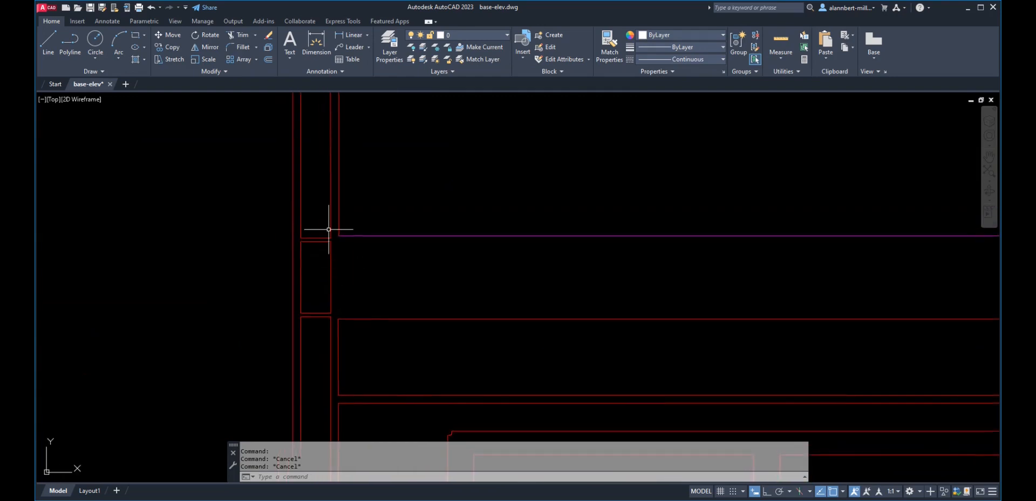
{"action": "type", "text": "e"}
{"action": "key", "text": "Return"}
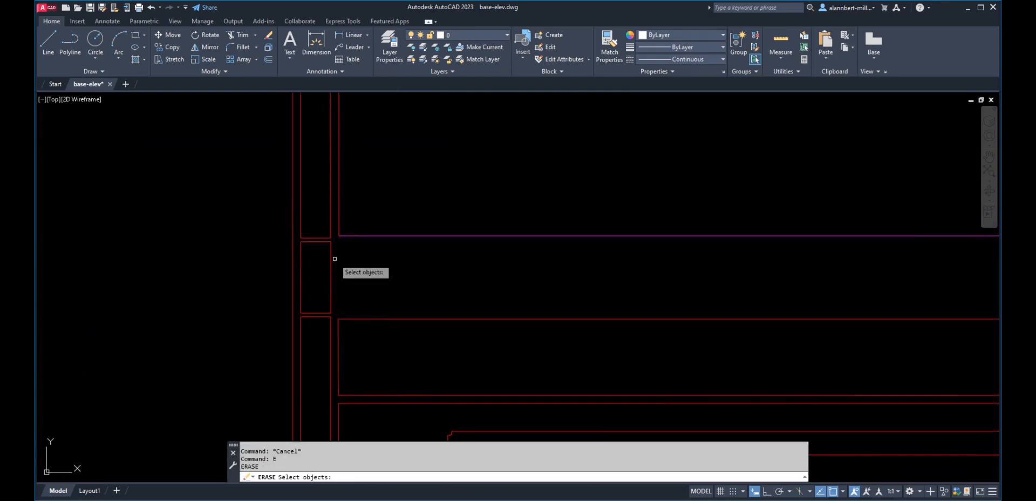
{"action": "left_click", "coordinate": [339, 225]}
{"action": "left_click", "coordinate": [300, 300]}
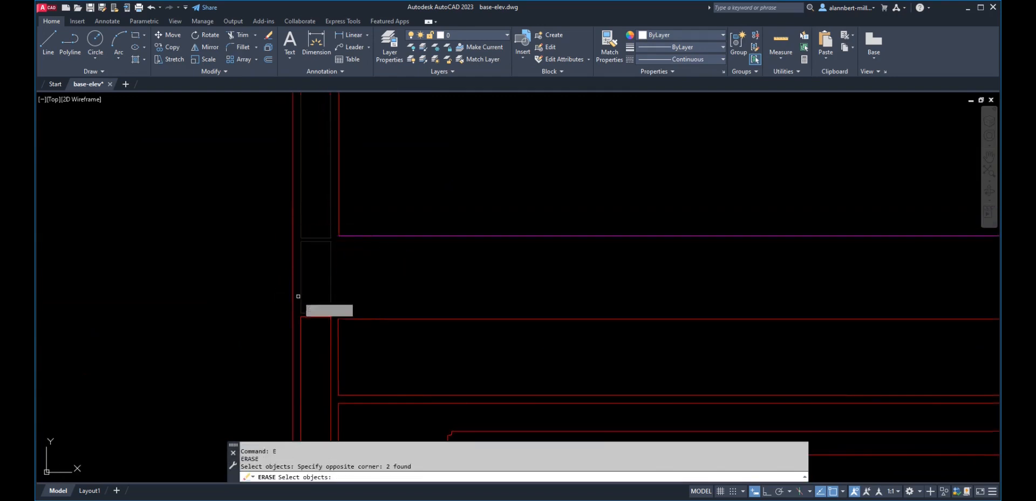
{"action": "left_click", "coordinate": [335, 311]}
{"action": "left_click", "coordinate": [324, 325]}
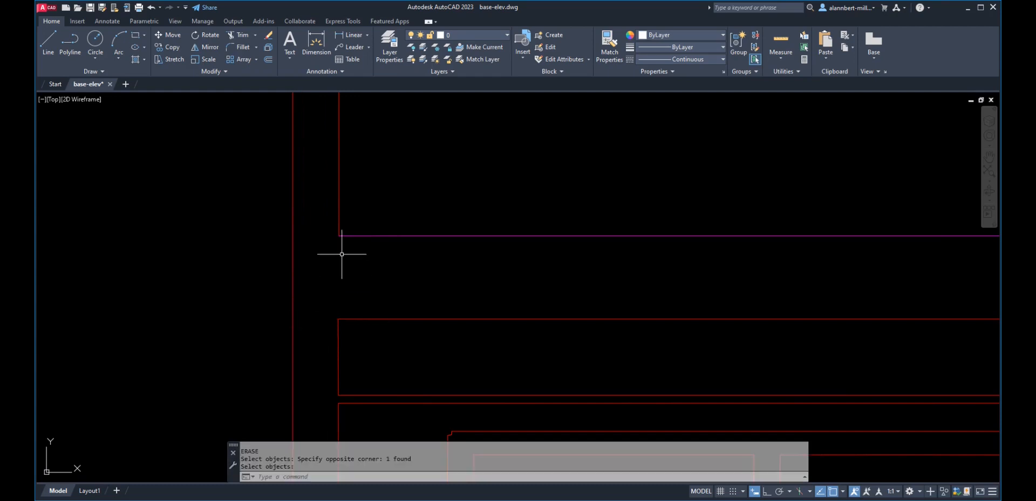
- Erase the small rounded corner pieces at both top corners of the left parapet
{"action": "scroll", "coordinate": [339, 238], "scroll_direction": "down", "scroll_amount": 6}
{"action": "scroll", "coordinate": [331, 190], "scroll_direction": "up", "scroll_amount": 6}
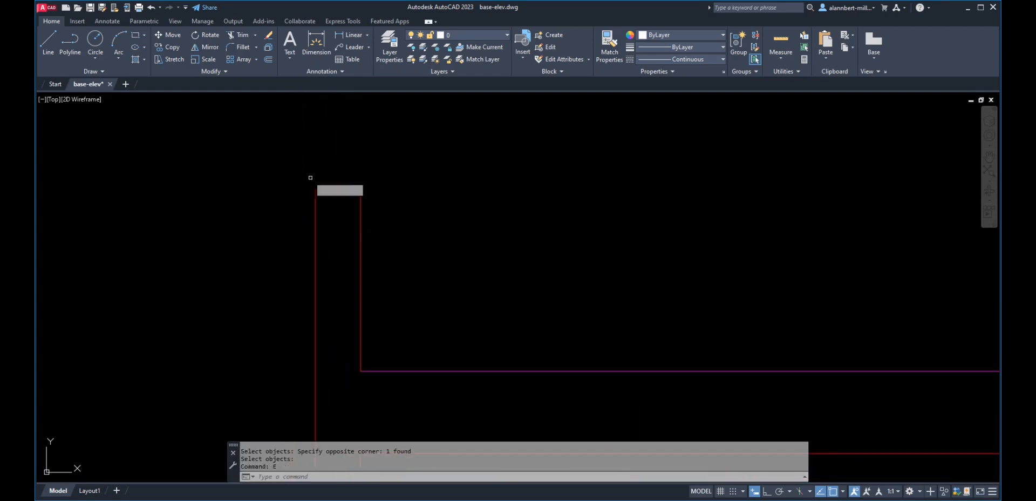
{"action": "key", "text": "Return"}
{"action": "type", "text": "E"}
{"action": "key", "text": "Return"}
{"action": "left_click", "coordinate": [301, 173]}
{"action": "left_click", "coordinate": [324, 196]}
{"action": "key", "text": "Return"}
{"action": "left_click", "coordinate": [350, 174]}
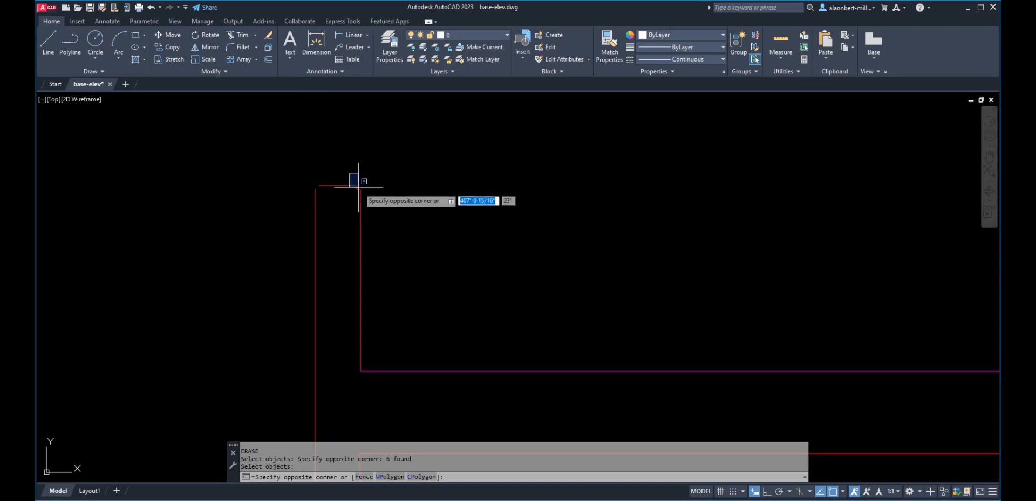
{"action": "left_click", "coordinate": [370, 199]}
{"action": "key", "text": "Return"}
- Fillet both top corners of the left parapet with radius 0 so its outline closes squarely
{"action": "type", "text": "F"}
{"action": "key", "text": "Return"}
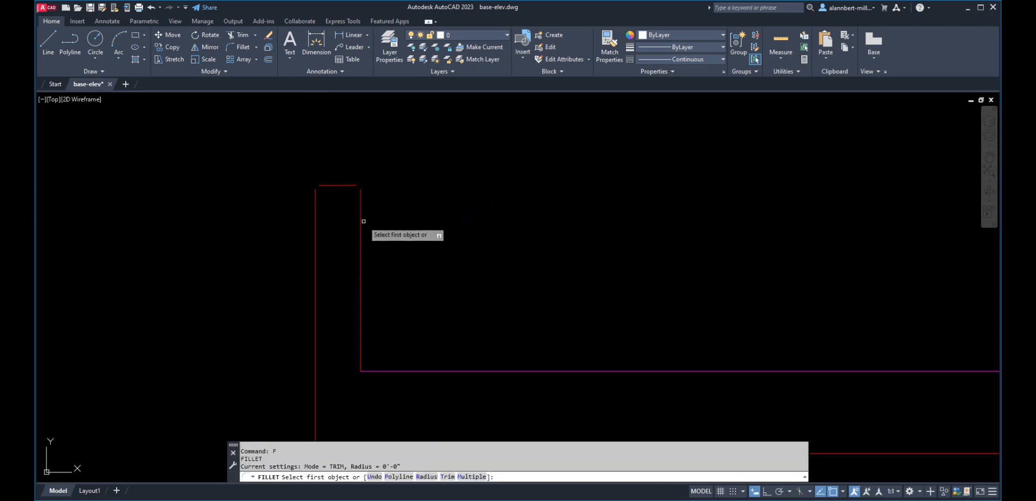
{"action": "left_click", "coordinate": [360, 228]}
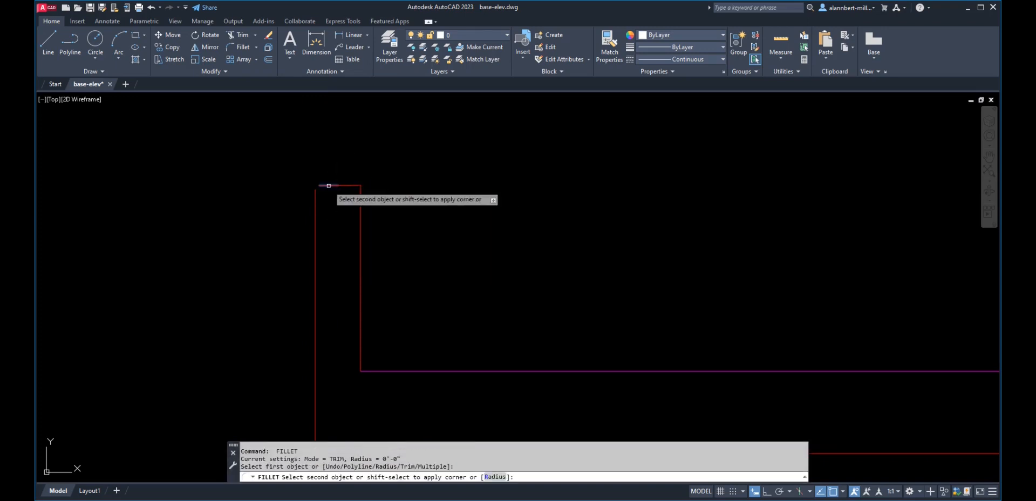
{"action": "left_click", "coordinate": [315, 199]}
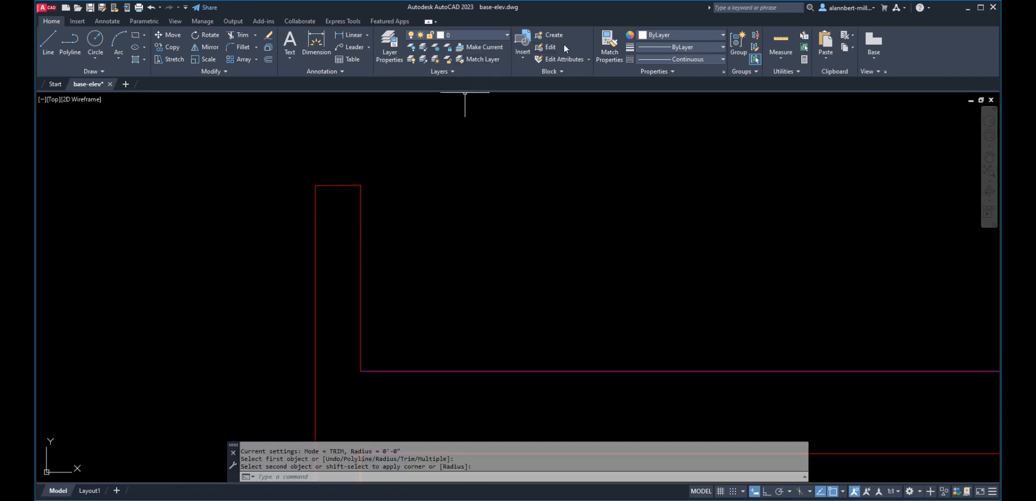
- Match the properties of the magenta roof line onto the parapet outline and the left wall's outer line down to the ground
{"action": "left_click", "coordinate": [599, 44]}
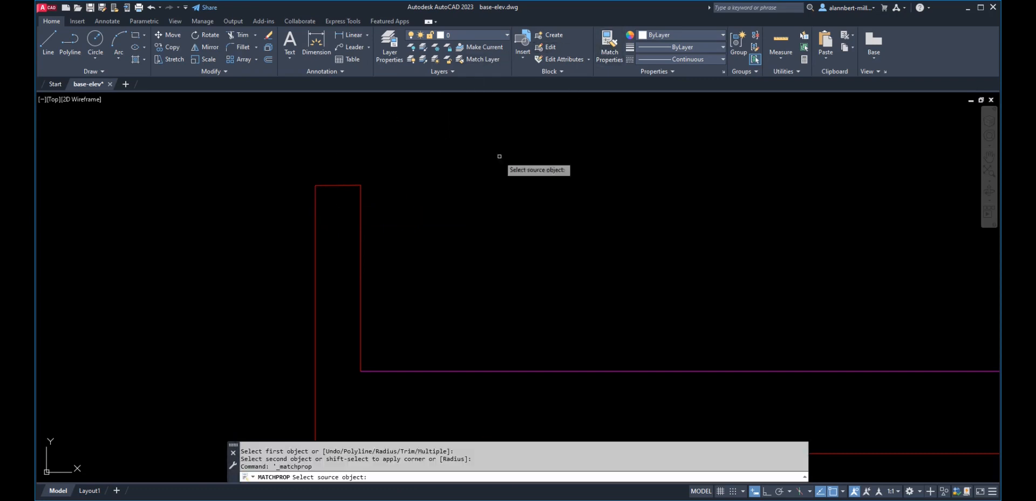
{"action": "left_click", "coordinate": [394, 370]}
{"action": "left_click", "coordinate": [381, 156]}
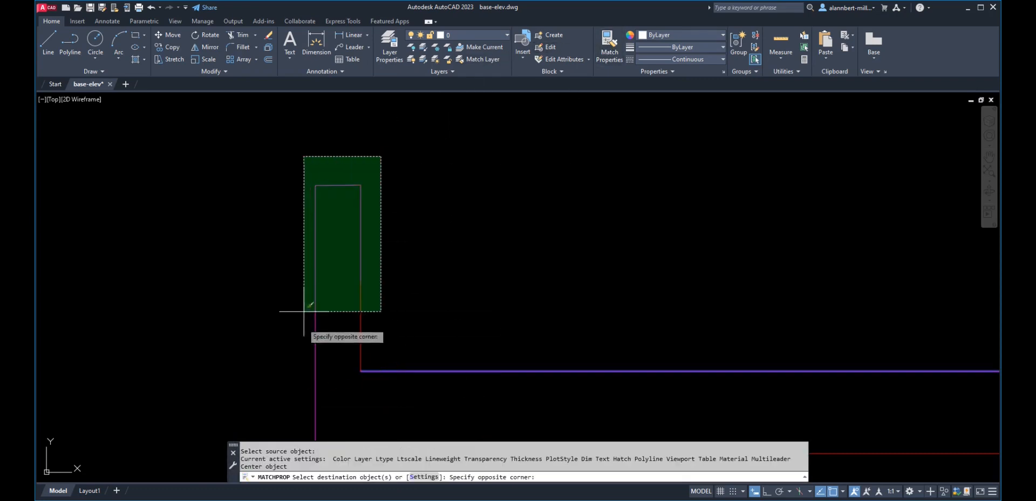
{"action": "left_click", "coordinate": [298, 358]}
{"action": "scroll", "coordinate": [298, 357], "scroll_direction": "down", "scroll_amount": 5}
{"action": "scroll", "coordinate": [306, 244], "scroll_direction": "up", "scroll_amount": 10}
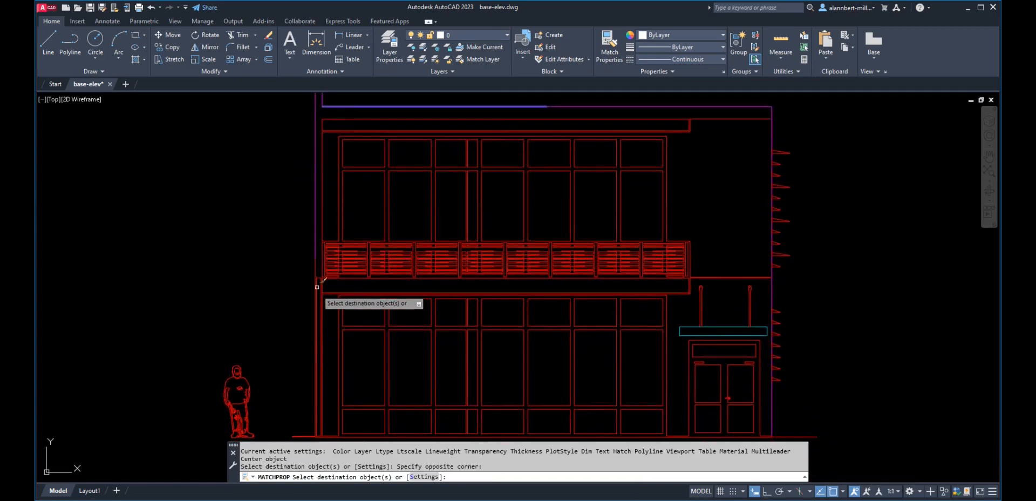
{"action": "left_click", "coordinate": [313, 124]}
{"action": "left_click", "coordinate": [284, 138]}
{"action": "scroll", "coordinate": [305, 224], "scroll_direction": "down", "scroll_amount": 8}
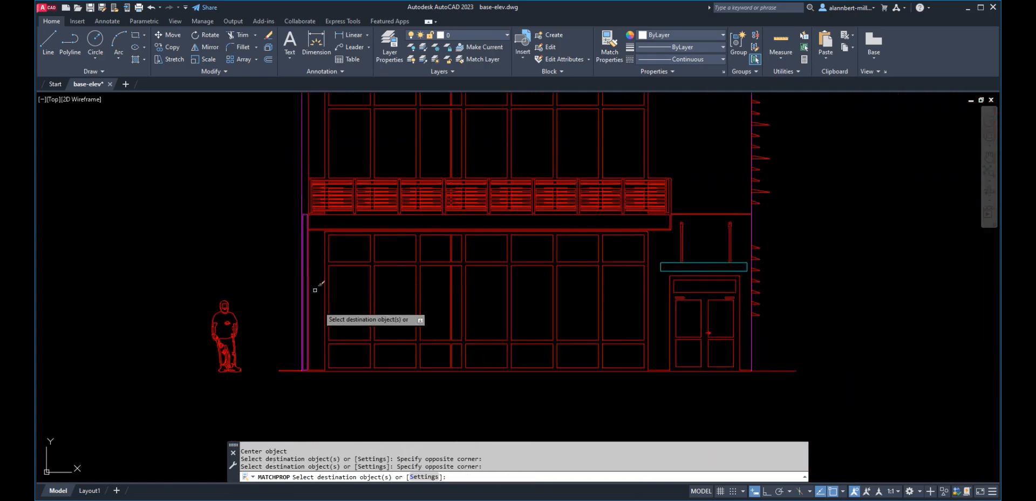
- Erase the duplicate upper ground line outside the left wall, including its rounded end pieces
{"action": "middle_click_drag", "start_coordinate": [326, 306], "coordinate": [351, 253]}
{"action": "scroll", "coordinate": [340, 324], "scroll_direction": "up", "scroll_amount": 8}
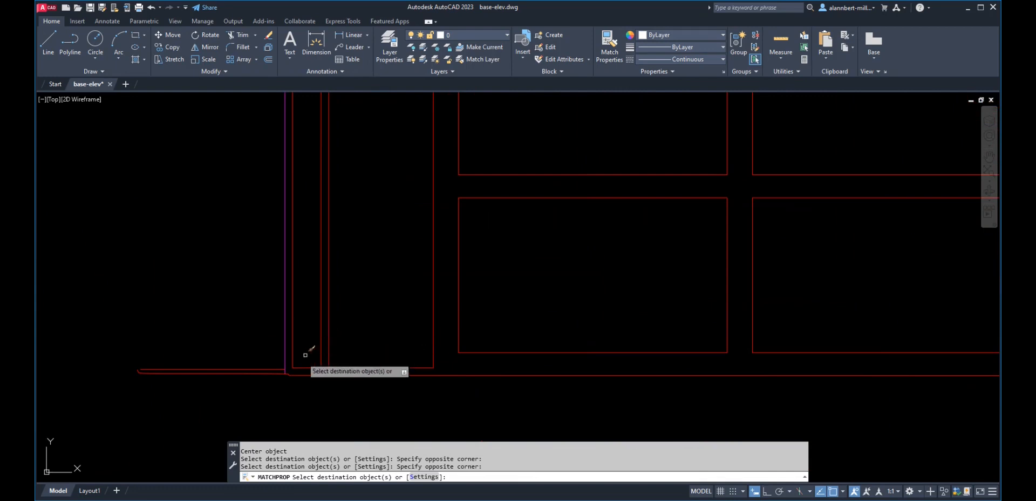
{"action": "key", "text": "Escape"}
{"action": "type", "text": "`E"}
{"action": "key", "text": "Return"}
{"action": "key", "text": "Escape"}
{"action": "key", "text": "Escape"}
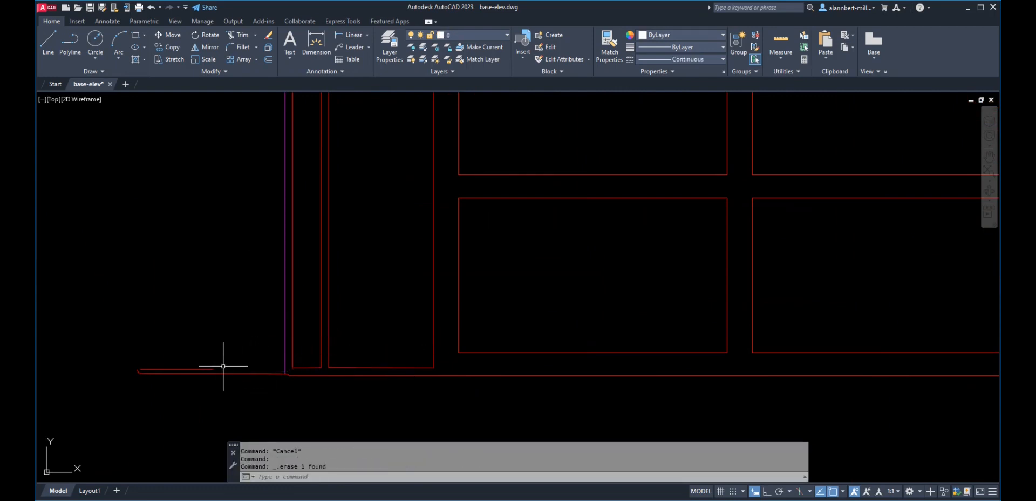
{"action": "left_click", "coordinate": [127, 362]}
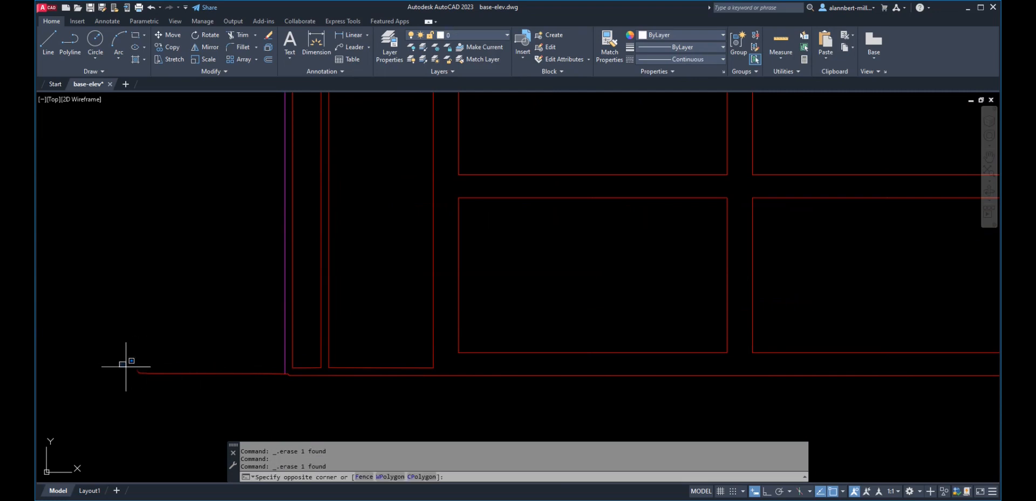
{"action": "left_click", "coordinate": [172, 385]}
{"action": "key", "text": "Delete"}
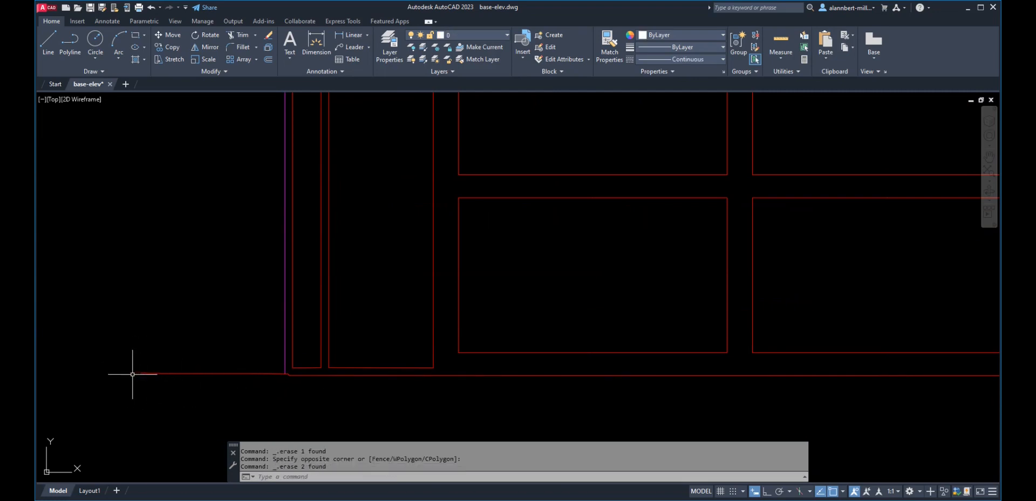
- Select the ground line segments along the building base with a window and move them to layer pen6
{"action": "scroll", "coordinate": [321, 393], "scroll_direction": "down", "scroll_amount": 8}
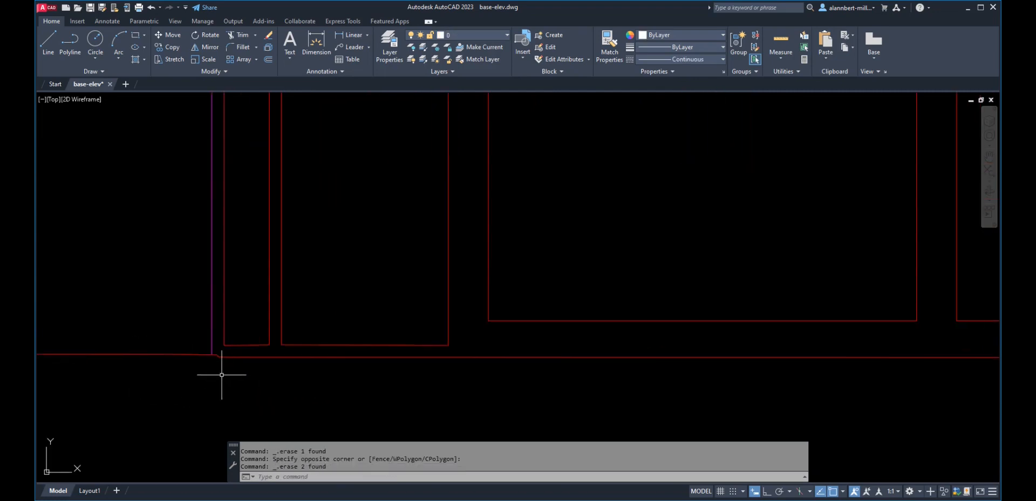
{"action": "scroll", "coordinate": [573, 400], "scroll_direction": "up", "scroll_amount": 4}
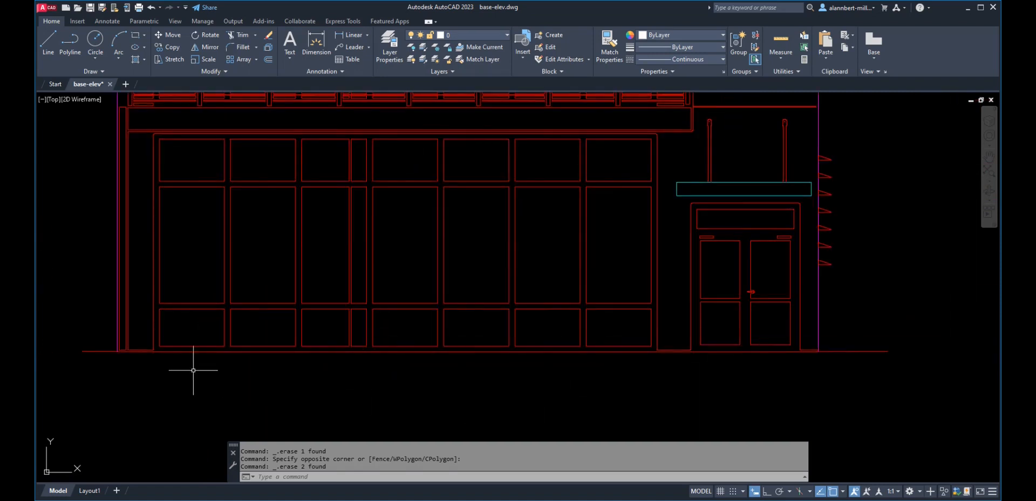
{"action": "left_click", "coordinate": [71, 367]}
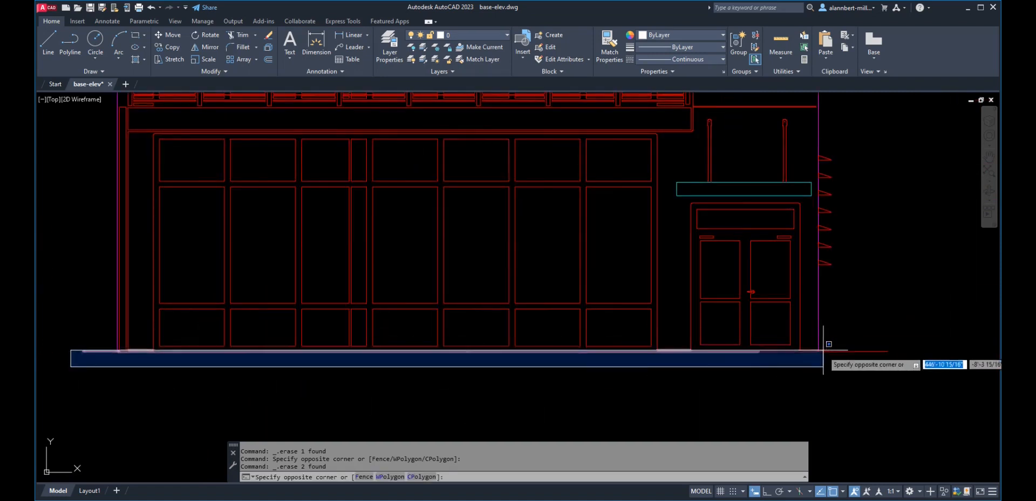
{"action": "left_click", "coordinate": [888, 349]}
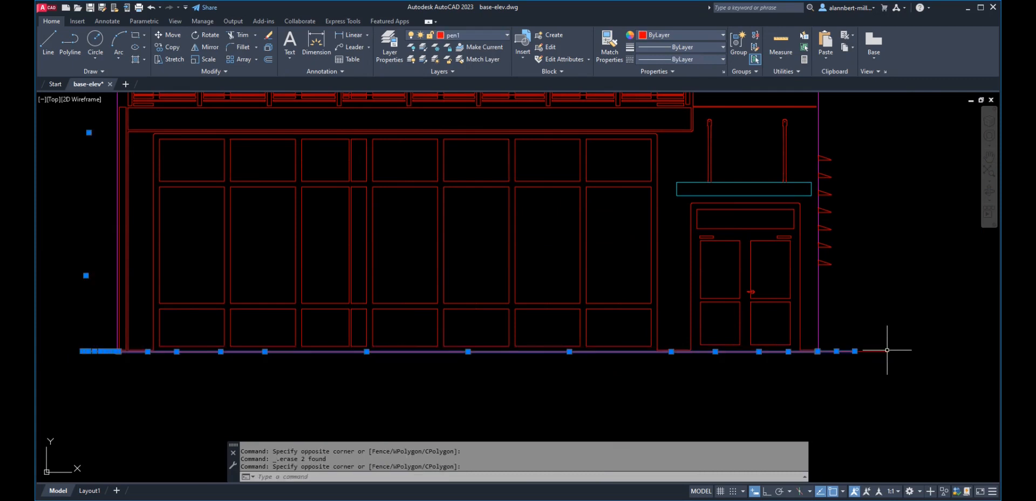
{"action": "left_click", "coordinate": [484, 34]}
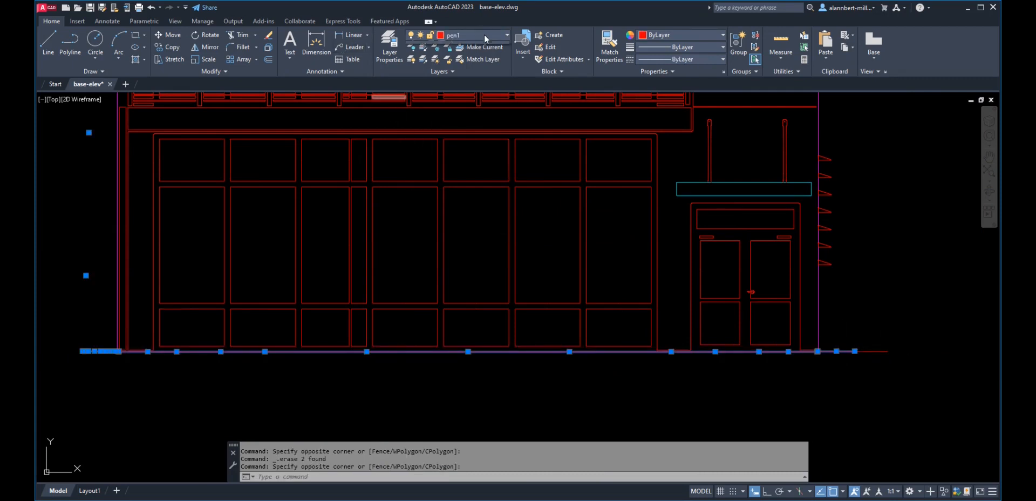
{"action": "left_click", "coordinate": [458, 82]}
{"action": "key", "text": "Escape"}
{"action": "key", "text": "Escape"}
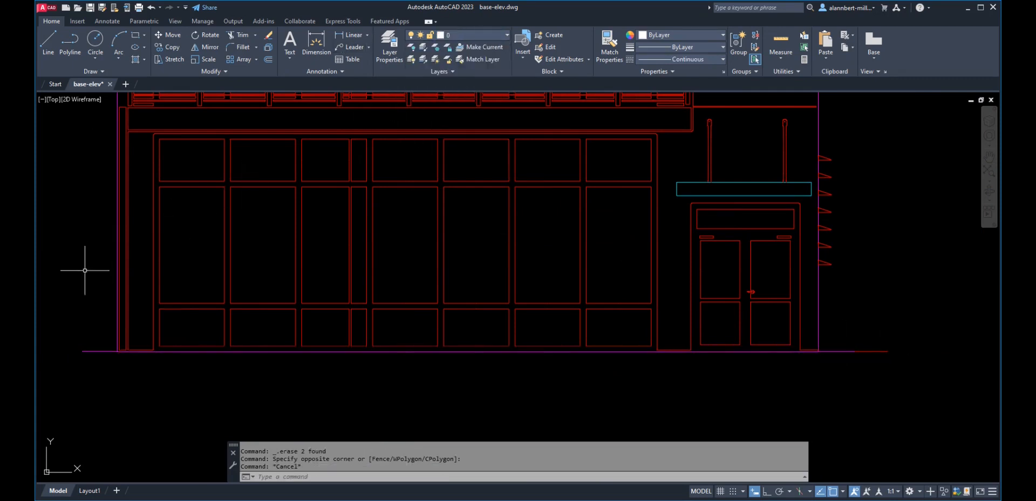
{"action": "left_click", "coordinate": [91, 248]}
{"action": "left_click", "coordinate": [71, 298]}
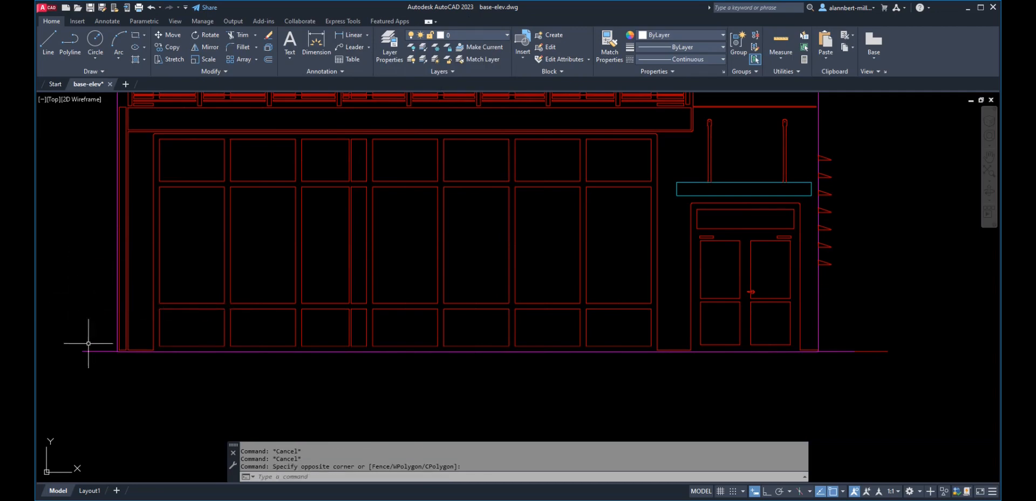
{"action": "left_click", "coordinate": [102, 331]}
{"action": "left_click", "coordinate": [85, 308]}
{"action": "scroll", "coordinate": [203, 346], "scroll_direction": "up", "scroll_amount": 2}
{"action": "scroll", "coordinate": [192, 347], "scroll_direction": "down", "scroll_amount": 2}
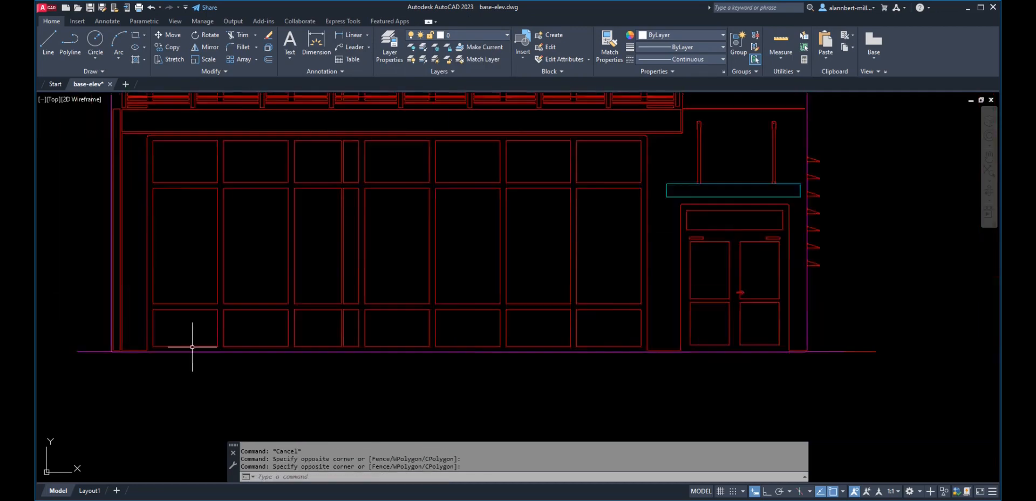
- Erase the narrow inner outline rectangle inside the left wall at ground-floor level
{"action": "scroll", "coordinate": [192, 347], "scroll_direction": "down", "scroll_amount": 2}
{"action": "scroll", "coordinate": [183, 369], "scroll_direction": "up", "scroll_amount": 1}
{"action": "scroll", "coordinate": [183, 302], "scroll_direction": "up", "scroll_amount": 4}
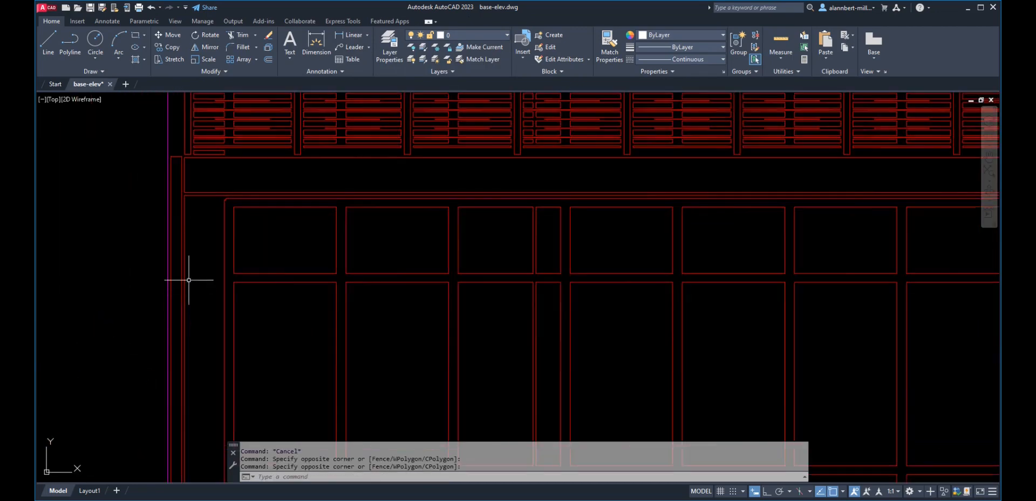
{"action": "type", "text": "e"}
{"action": "key", "text": "space"}
{"action": "left_click", "coordinate": [176, 157]}
{"action": "key", "text": "space"}
- Try to erase the short vertical line at the left end of the roof fascia with a window selection
{"action": "scroll", "coordinate": [188, 246], "scroll_direction": "down", "scroll_amount": 5}
{"action": "middle_click_drag", "start_coordinate": [205, 272], "coordinate": [193, 313]}
{"action": "scroll", "coordinate": [178, 172], "scroll_direction": "up", "scroll_amount": 7}
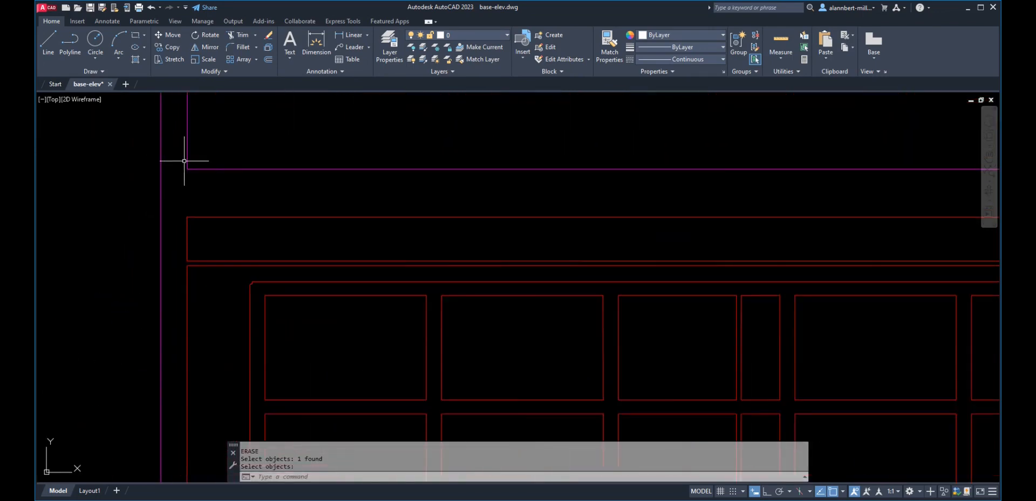
{"action": "key", "text": "space"}
{"action": "left_click", "coordinate": [179, 201]}
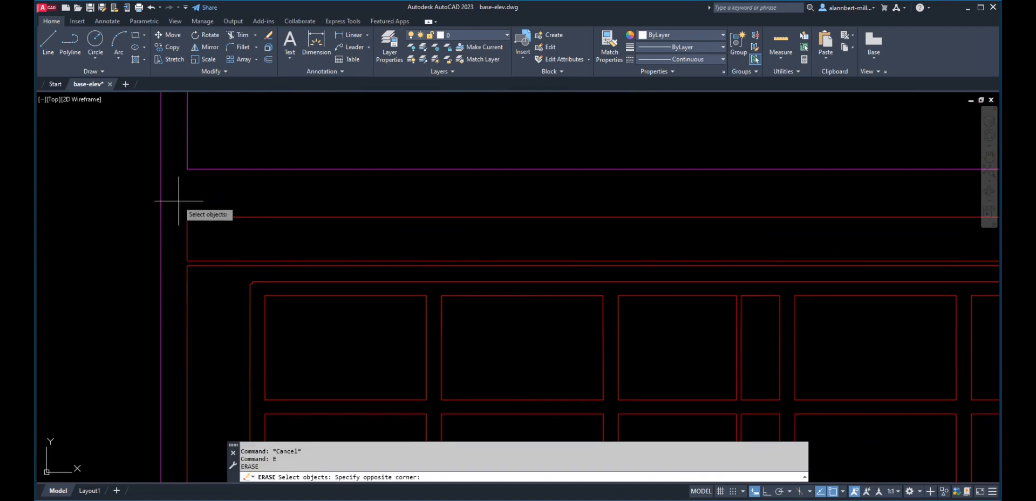
{"action": "left_click", "coordinate": [190, 287]}
{"action": "key", "text": "space"}
- Erase the vertical line segment running down inside the left wall from just below the roof fascia
{"action": "left_click", "coordinate": [191, 284]}
{"action": "left_click", "coordinate": [187, 289]}
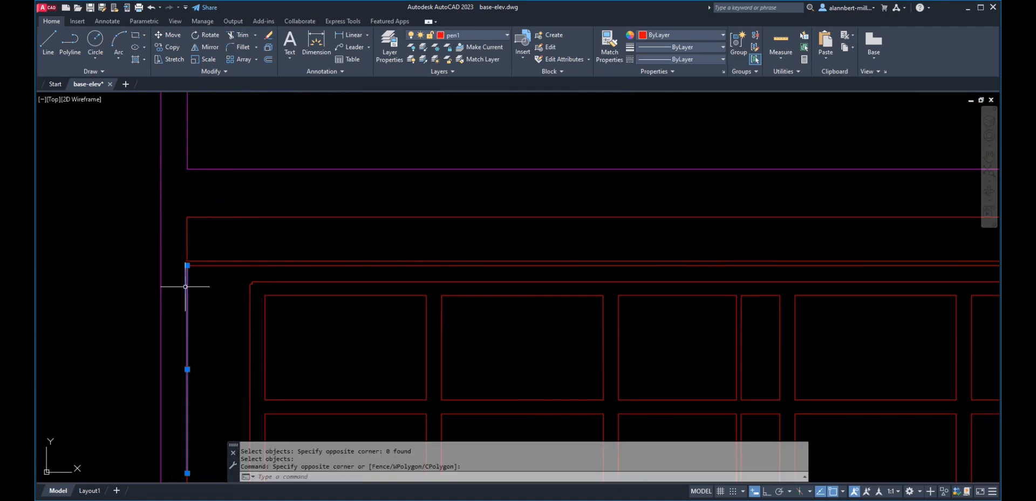
{"action": "key", "text": "space"}
{"action": "scroll", "coordinate": [186, 235], "scroll_direction": "down", "scroll_amount": 6}
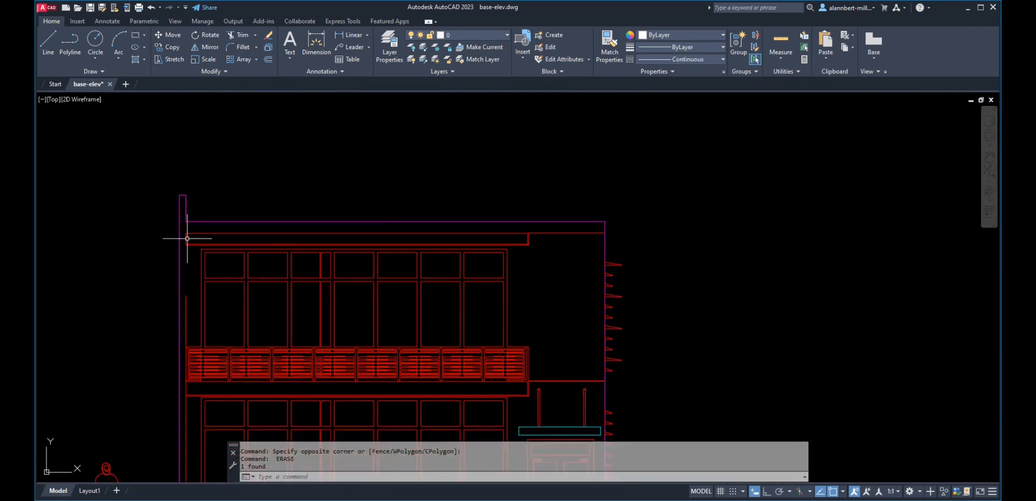
{"action": "scroll", "coordinate": [187, 237], "scroll_direction": "up", "scroll_amount": 4}
{"action": "scroll", "coordinate": [313, 235], "scroll_direction": "down", "scroll_amount": 2}
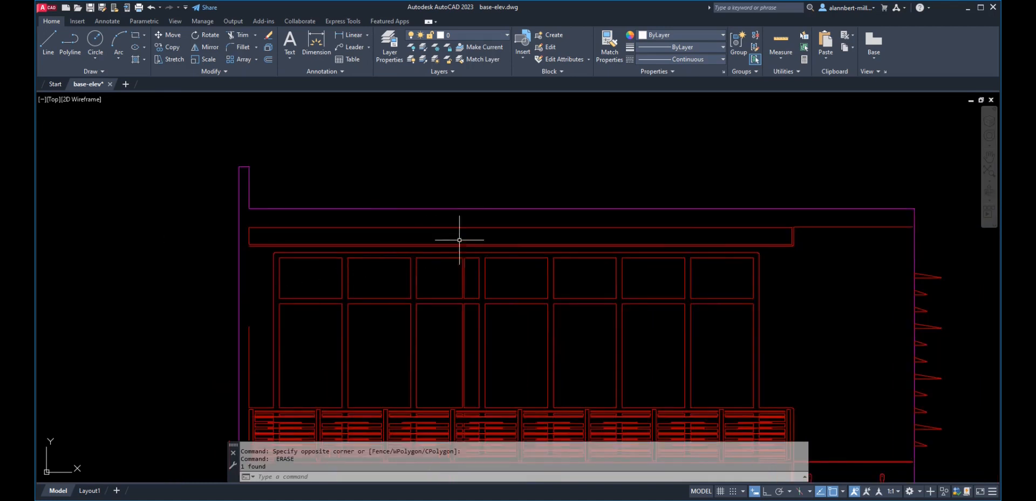
- Erase the duplicate outer outline around the roof fascia's right end, including its rounded corner pieces and short vertical line
{"action": "scroll", "coordinate": [759, 246], "scroll_direction": "up", "scroll_amount": 4}
{"action": "type", "text": "e"}
{"action": "key", "text": "space"}
{"action": "left_click", "coordinate": [788, 258]}
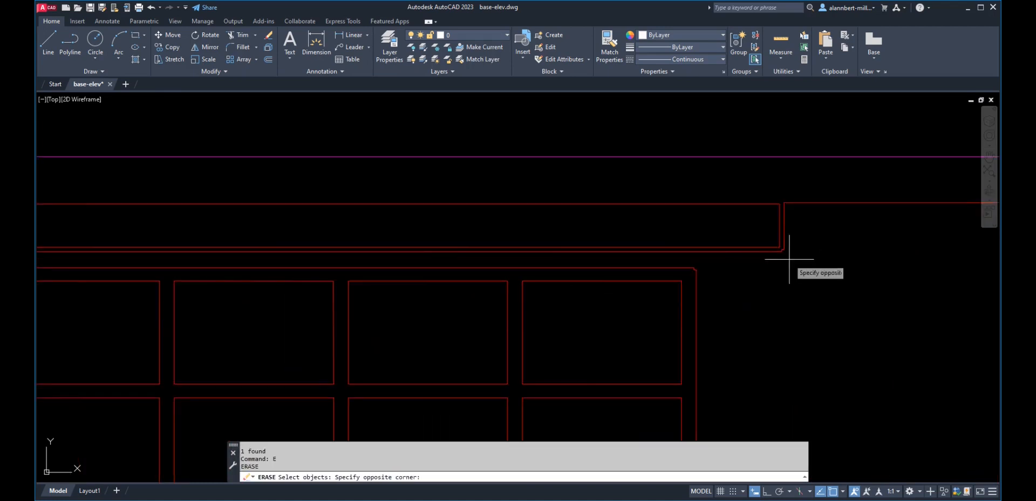
{"action": "left_click", "coordinate": [781, 248]}
{"action": "key", "text": "space"}
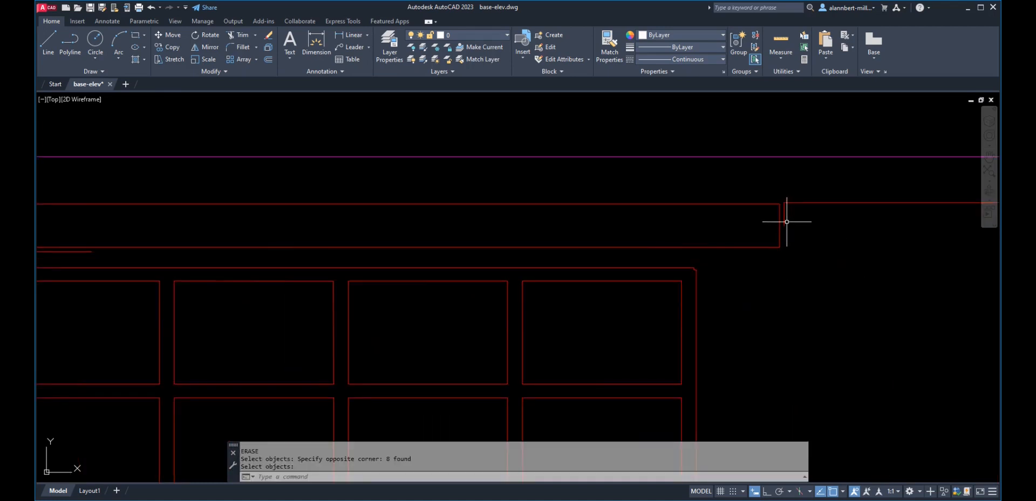
{"action": "left_click", "coordinate": [788, 209]}
{"action": "key", "text": "Escape"}
{"action": "left_click", "coordinate": [788, 203]}
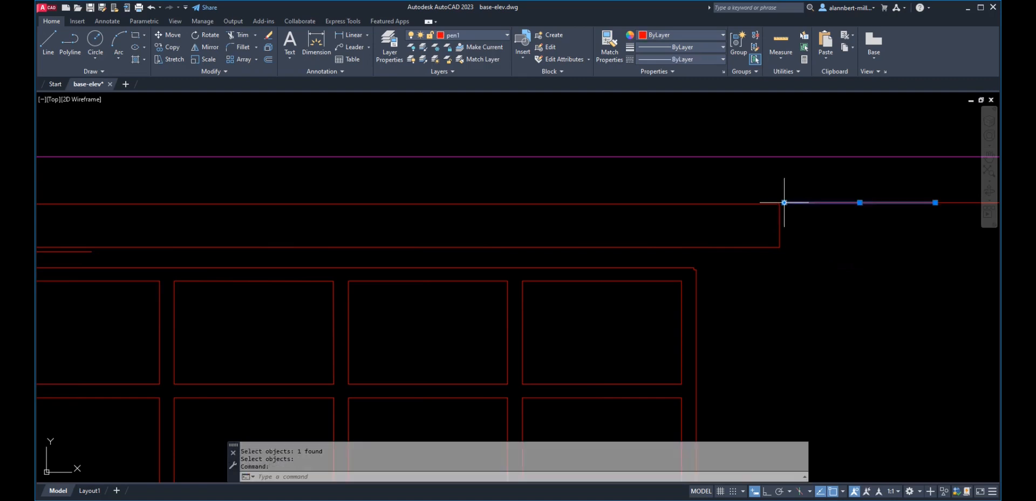
{"action": "left_click", "coordinate": [786, 203]}
{"action": "scroll", "coordinate": [771, 202], "scroll_direction": "down", "scroll_amount": 2}
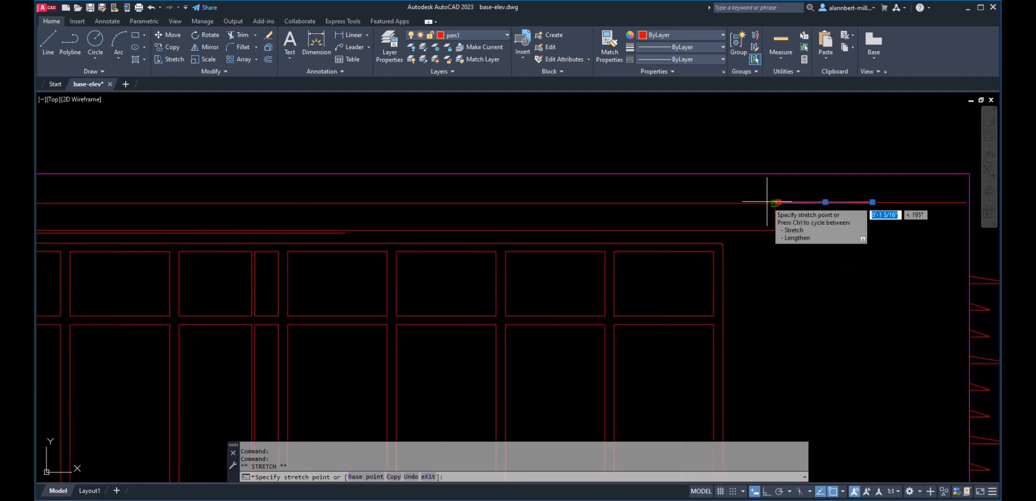
{"action": "key", "text": "Escape"}
{"action": "key", "text": "Escape"}
{"action": "scroll", "coordinate": [780, 213], "scroll_direction": "up", "scroll_amount": 6}
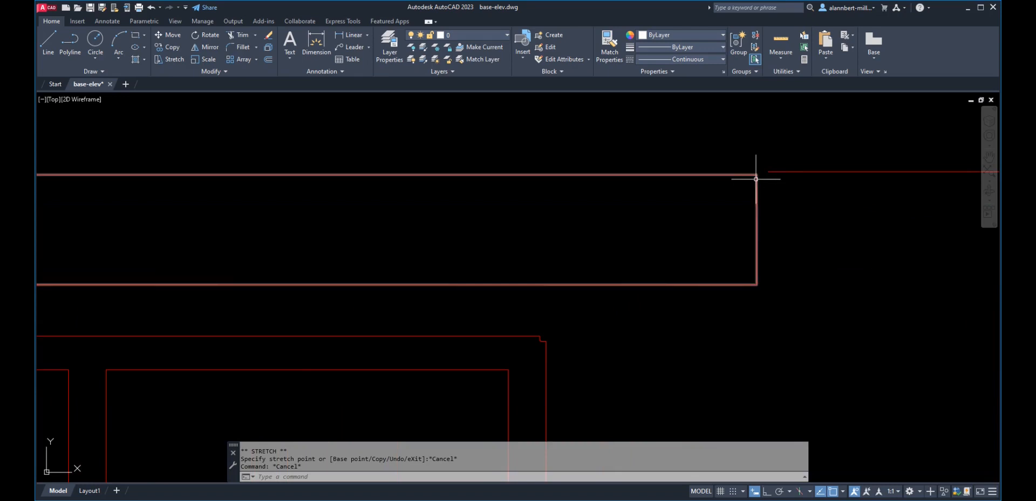
{"action": "scroll", "coordinate": [763, 184], "scroll_direction": "down", "scroll_amount": 5}
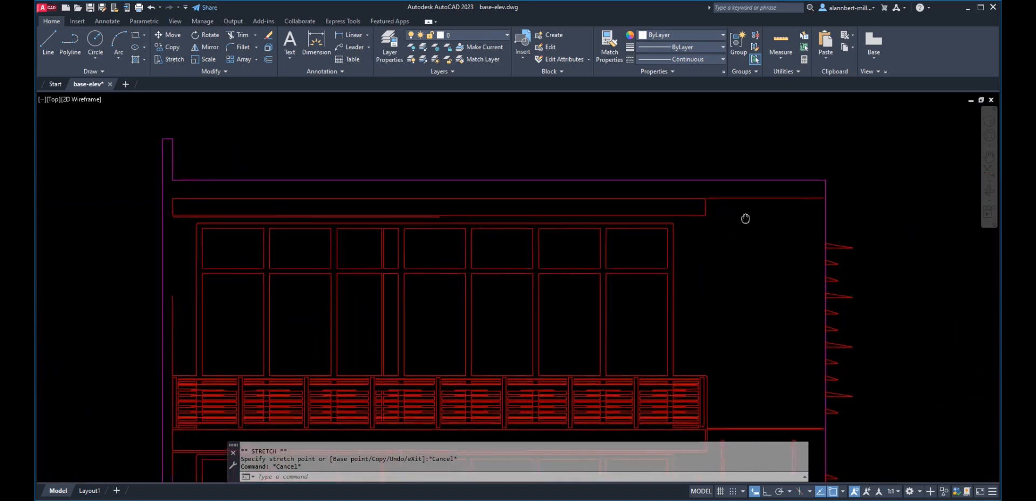
{"action": "key", "text": "Escape"}
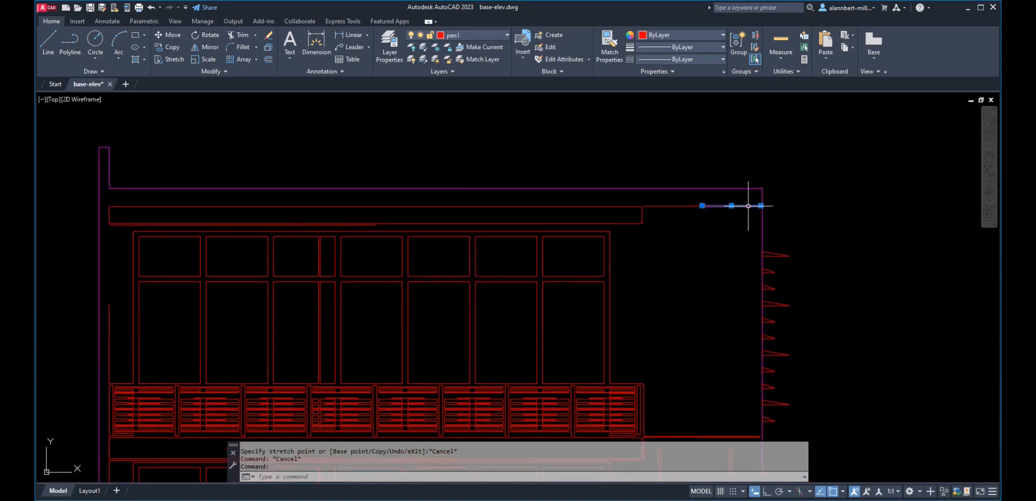
{"action": "key", "text": "Escape"}
{"action": "middle_click_drag", "start_coordinate": [643, 220], "coordinate": [731, 189]}
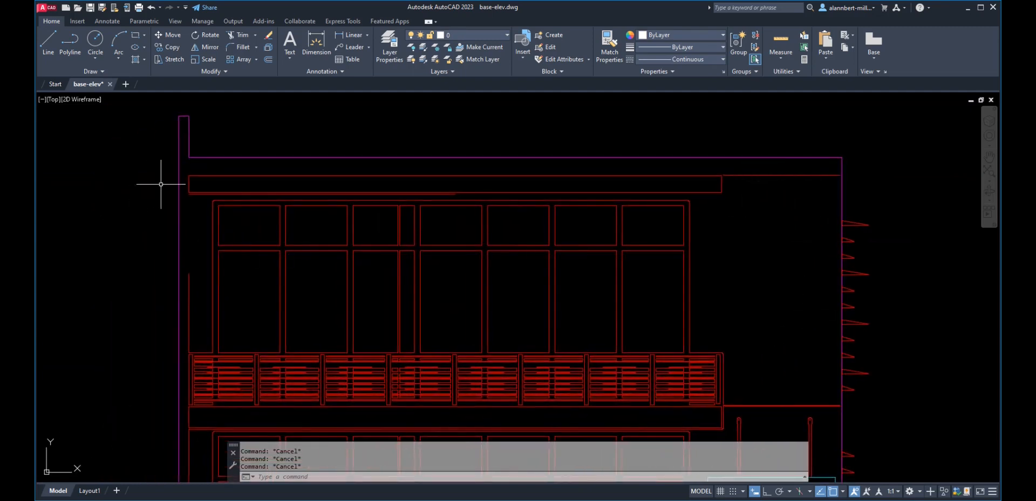
- Move the roof fascia rectangle to layer pen4
{"action": "left_click", "coordinate": [202, 176]}
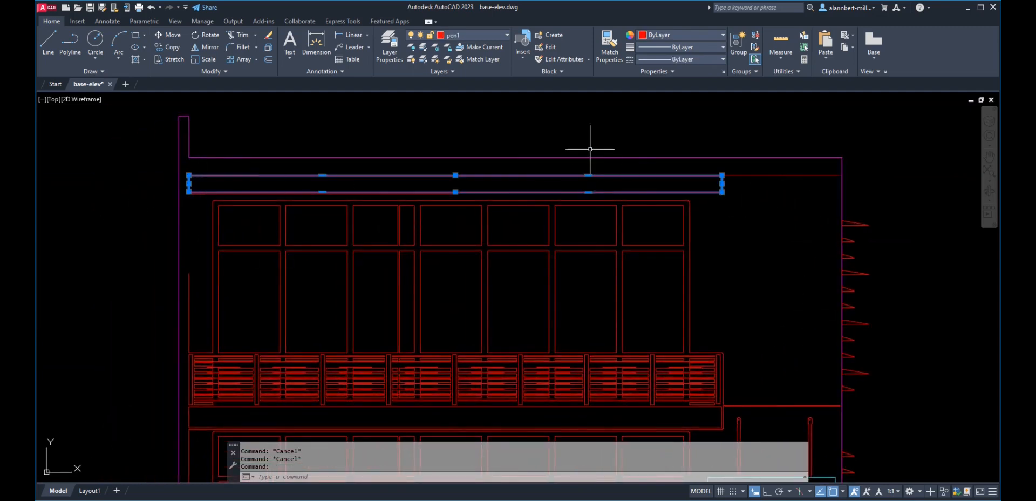
{"action": "left_click", "coordinate": [481, 37]}
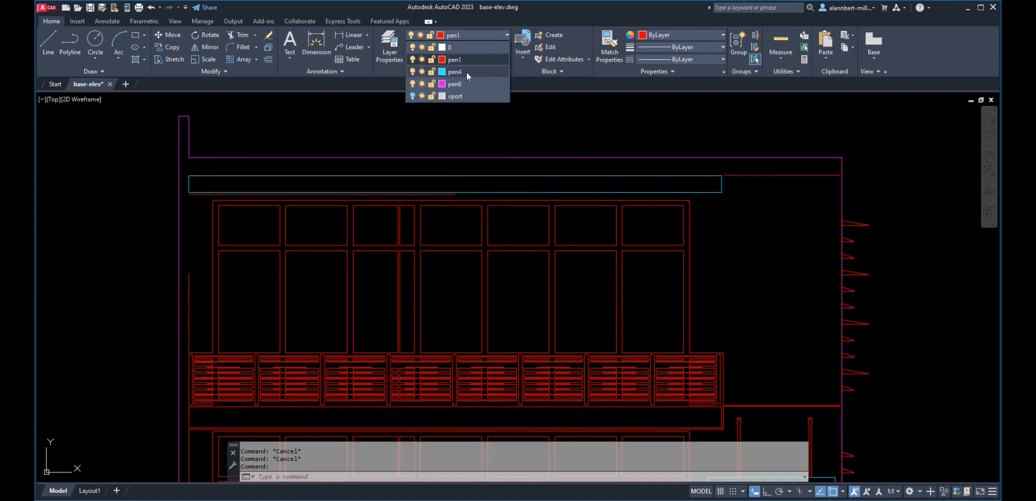
{"action": "left_click", "coordinate": [466, 73]}
{"action": "key", "text": "Escape"}
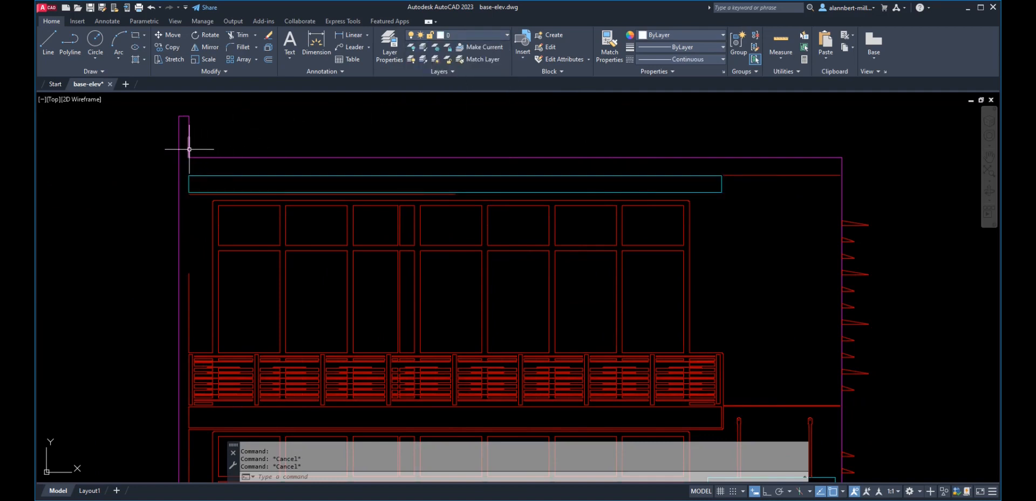
- Turn on Ortho mode while stretching the parapet's inner edge downward, and erase the leftover line segment
{"action": "scroll", "coordinate": [193, 245], "scroll_direction": "down", "scroll_amount": 5}
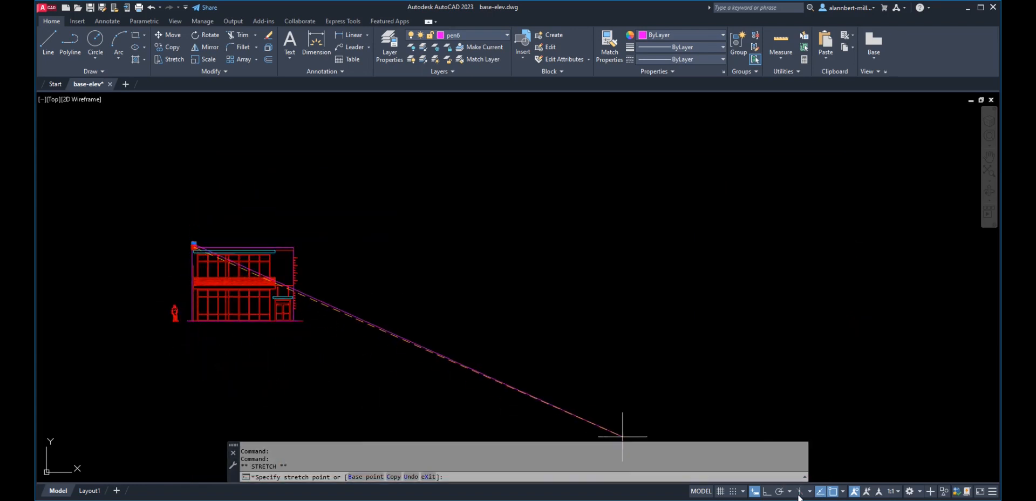
{"action": "left_click", "coordinate": [767, 492]}
{"action": "scroll", "coordinate": [216, 332], "scroll_direction": "up", "scroll_amount": 5}
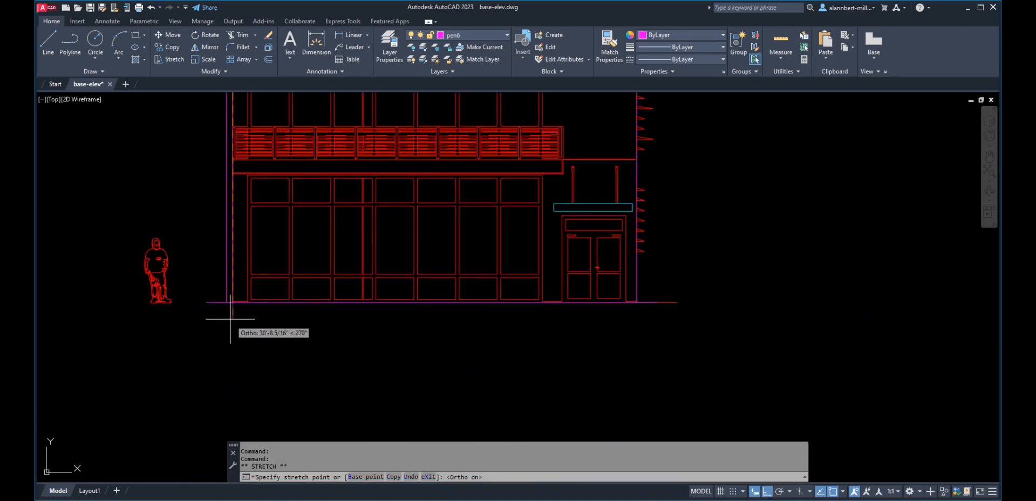
{"action": "key", "text": "Delete"}
- Erase the red vertical line segment inside the left wall just below the balcony band
{"action": "mouse_move", "coordinate": [185, 174]}
{"action": "middle_mouse_down"}
{"action": "mouse_move", "coordinate": [204, 219]}
{"action": "mouse_move", "coordinate": [207, 301]}
{"action": "middle_mouse_up"}
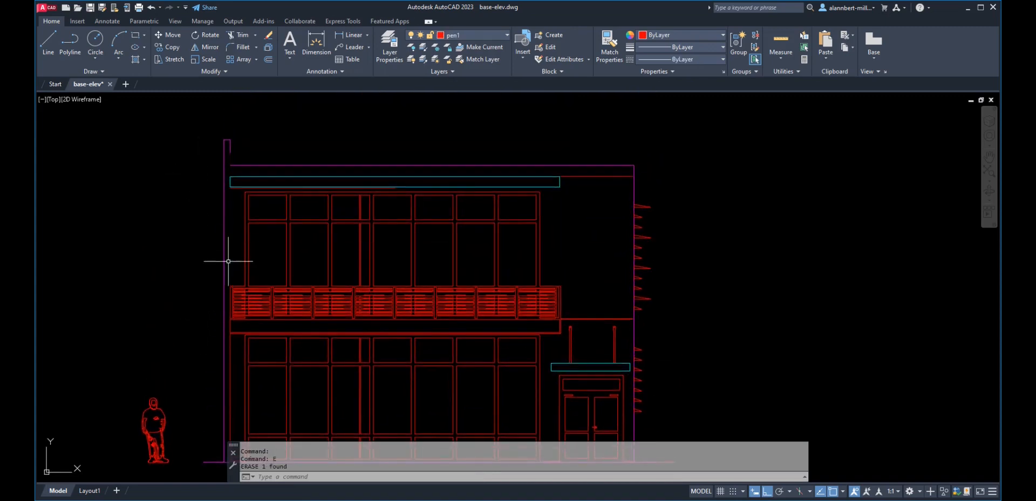
{"action": "scroll", "coordinate": [225, 339], "scroll_direction": "up", "scroll_amount": 2}
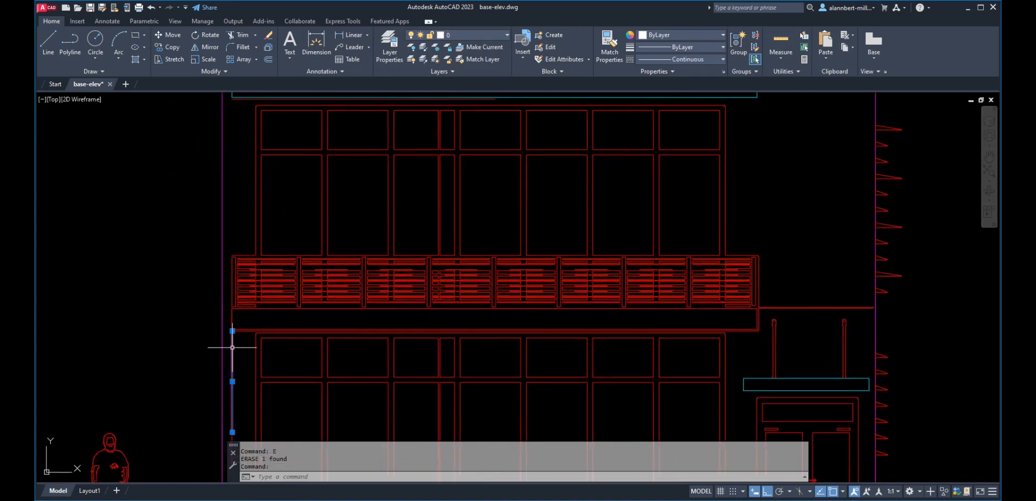
{"action": "key", "text": "Delete"}
{"action": "left_click", "coordinate": [232, 324]}
{"action": "mouse_move", "coordinate": [233, 324]}
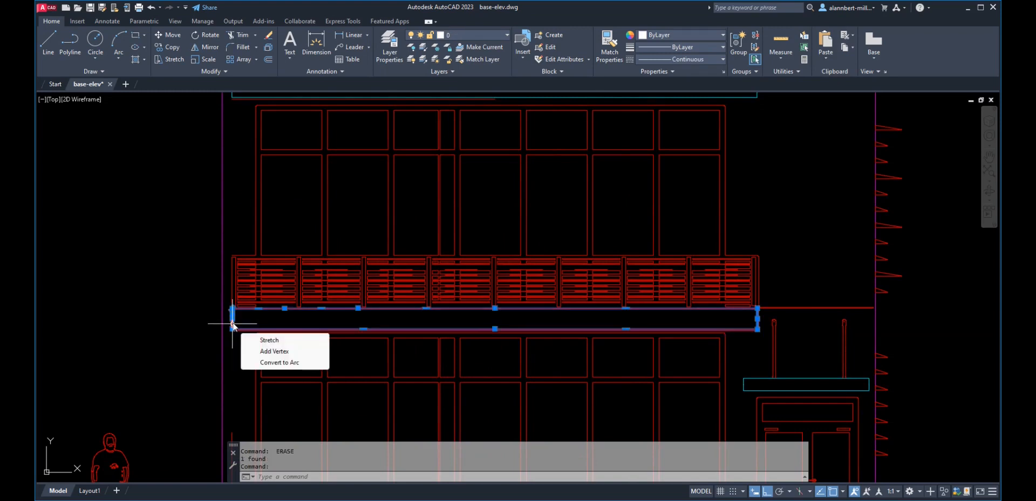
{"action": "key", "text": "Escape"}
- Stretch the parapet's inner edge straight down past the ground line and trim the excess below it
{"action": "scroll", "coordinate": [237, 357], "scroll_direction": "down", "scroll_amount": 4}
{"action": "middle_click_drag", "start_coordinate": [231, 381], "coordinate": [231, 326]}
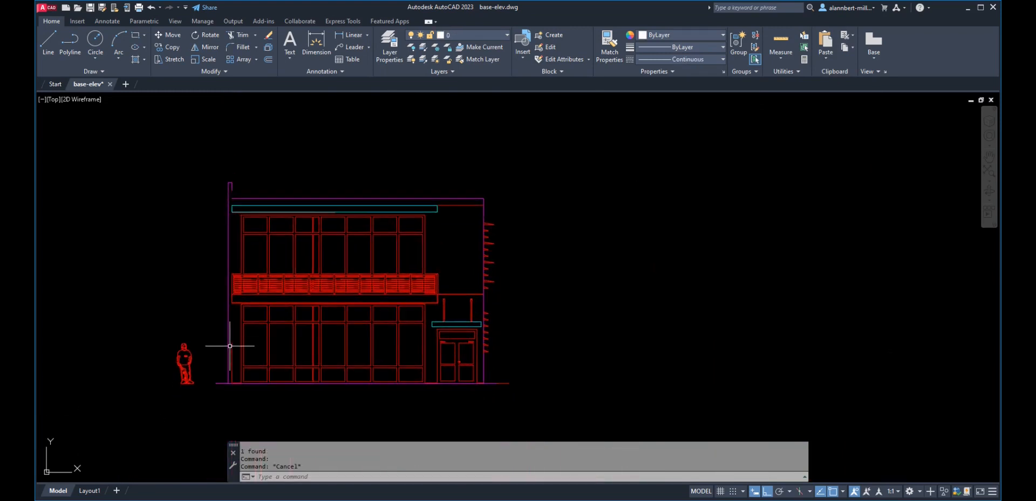
{"action": "left_click", "coordinate": [232, 189]}
{"action": "left_click", "coordinate": [232, 189]}
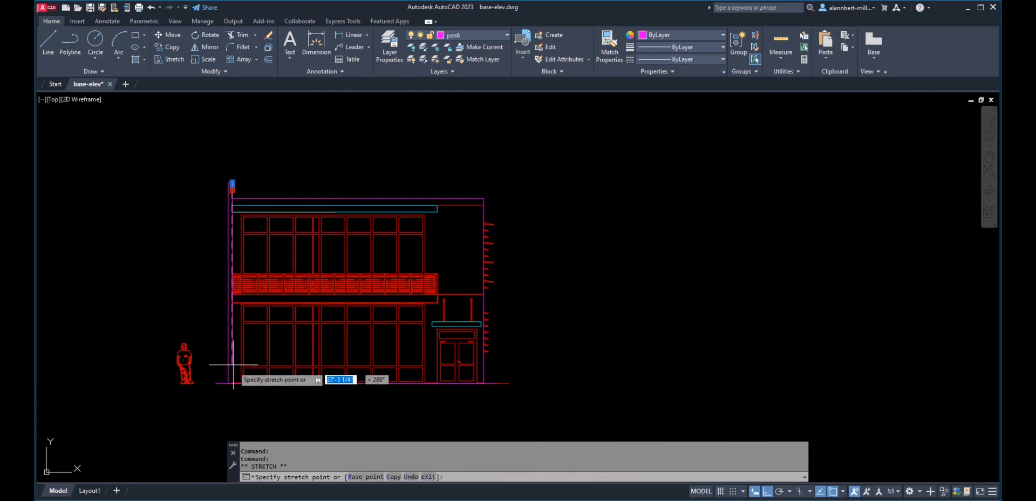
{"action": "key", "text": "Escape"}
{"action": "key", "text": "Escape"}
{"action": "key", "text": "Escape"}
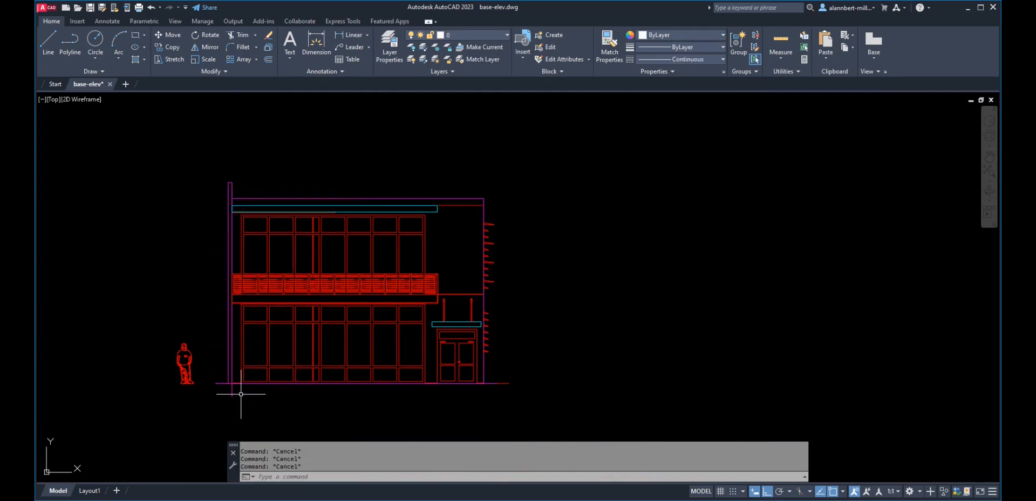
{"action": "scroll", "coordinate": [230, 384], "scroll_direction": "up", "scroll_amount": 6}
{"action": "type", "text": "tr"}
{"action": "key", "text": "Return"}
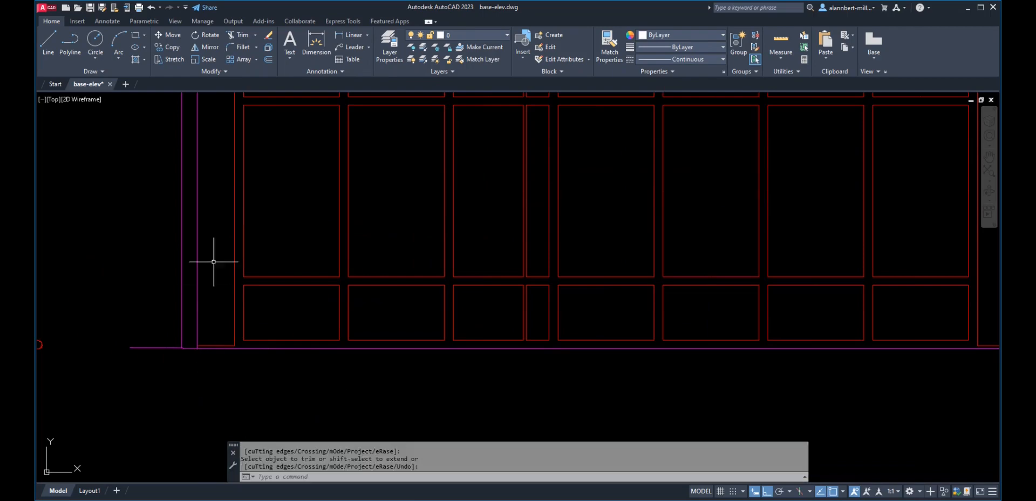
- Erase the inner rectangle of the band below the balcony railing and the rounded corner pieces at the band's lower right
{"action": "scroll", "coordinate": [214, 262], "scroll_direction": "down", "scroll_amount": 6}
{"action": "middle_click_drag", "start_coordinate": [223, 200], "coordinate": [245, 350]}
{"action": "scroll", "coordinate": [245, 259], "scroll_direction": "up", "scroll_amount": 4}
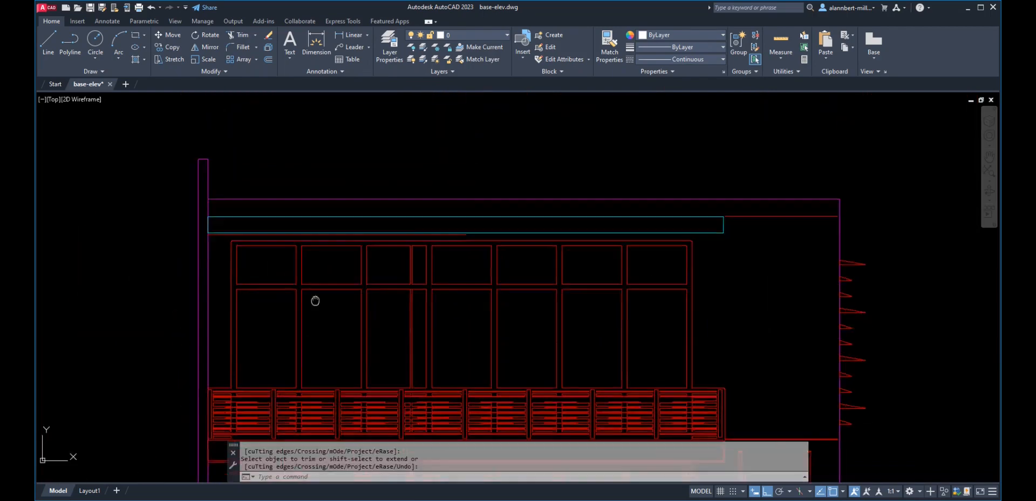
{"action": "middle_click_drag", "start_coordinate": [315, 300], "coordinate": [251, 221]}
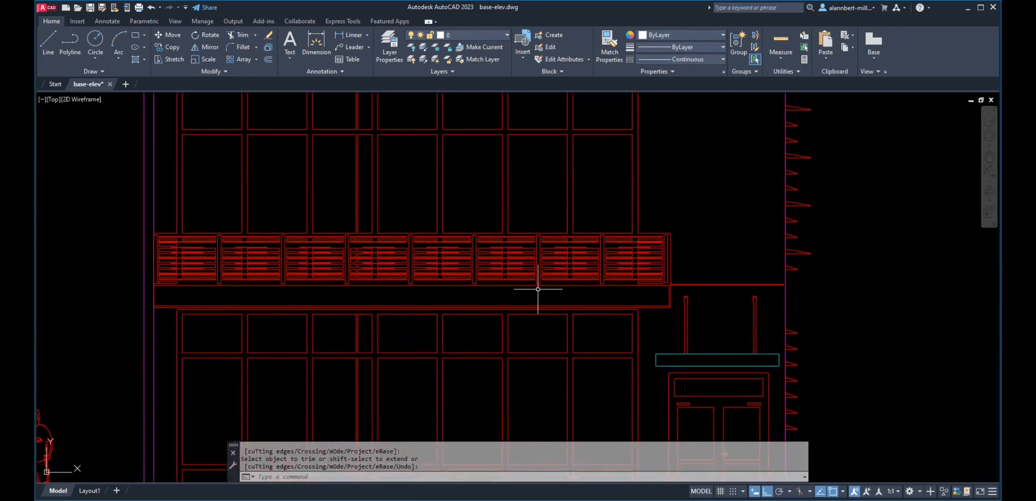
{"action": "scroll", "coordinate": [664, 296], "scroll_direction": "down", "scroll_amount": 2}
{"action": "scroll", "coordinate": [669, 298], "scroll_direction": "up", "scroll_amount": 6}
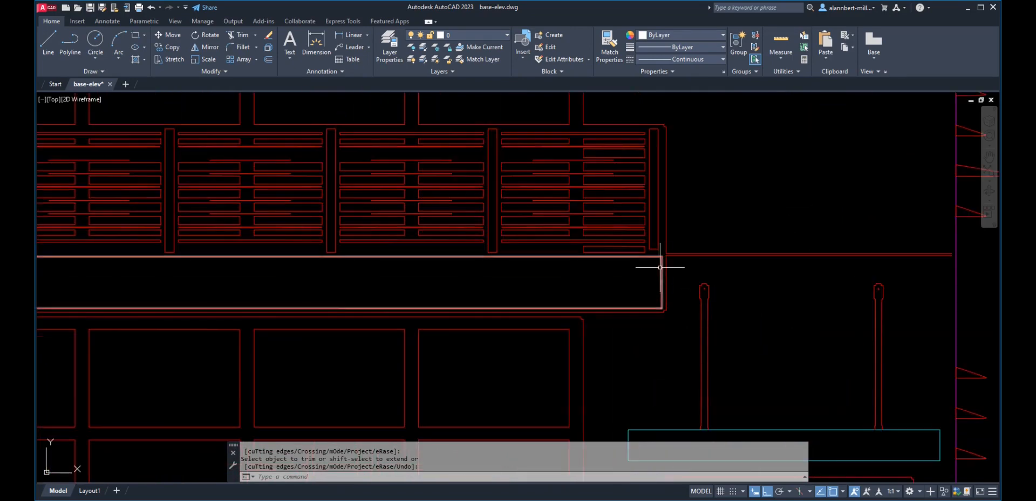
{"action": "right_click", "coordinate": [663, 266]}
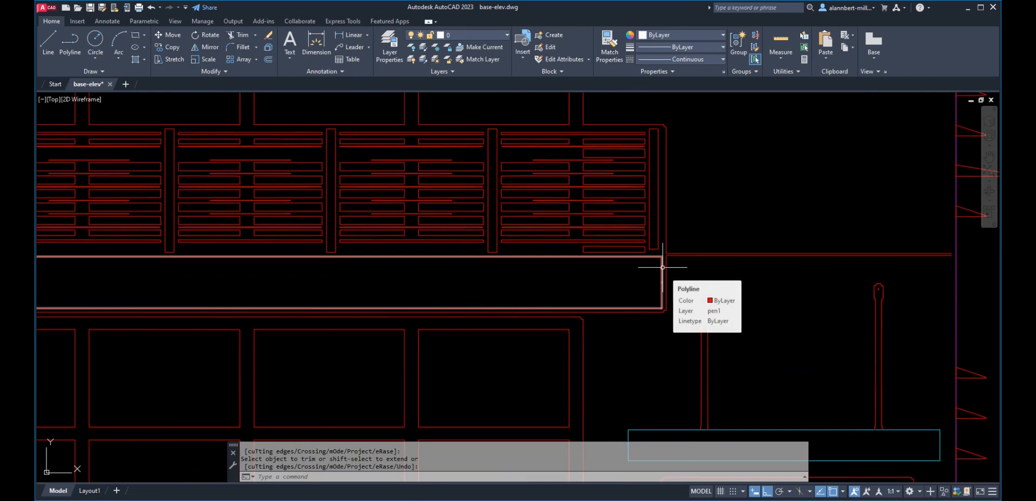
{"action": "key", "text": "Return"}
{"action": "left_click", "coordinate": [662, 267]}
{"action": "mouse_move", "coordinate": [662, 268]}
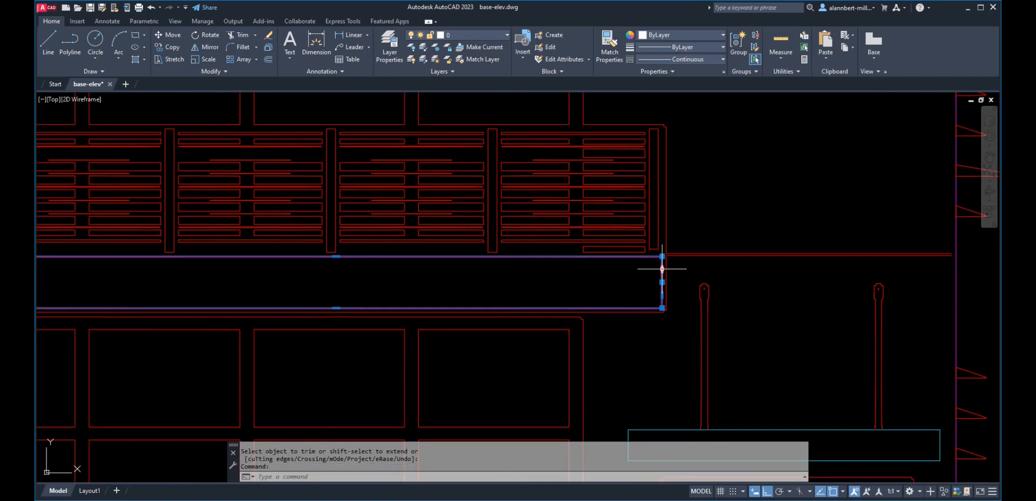
{"action": "key", "text": "Escape"}
{"action": "type", "text": "E"}
{"action": "key", "text": "Return"}
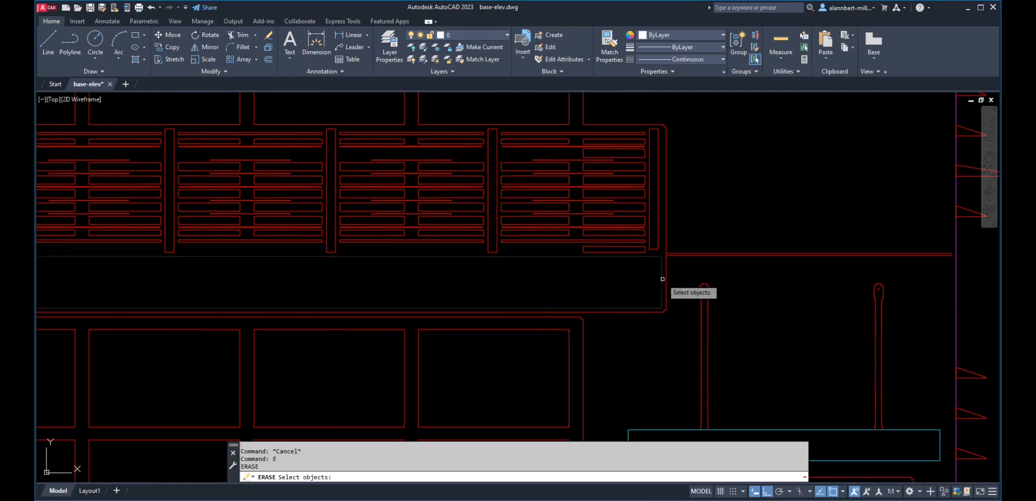
{"action": "left_click", "coordinate": [664, 312]}
{"action": "left_click", "coordinate": [659, 318]}
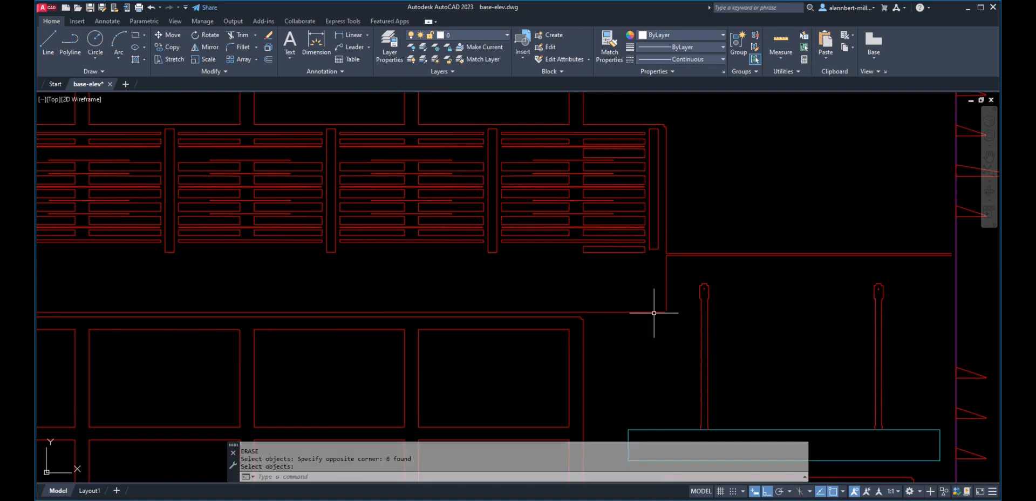
{"action": "key", "text": "Return"}
- Fillet the balcony band's lower edge and right edge with radius 0 to form a sharp corner
{"action": "type", "text": "f"}
{"action": "key", "text": "Return"}
{"action": "left_click", "coordinate": [657, 312]}
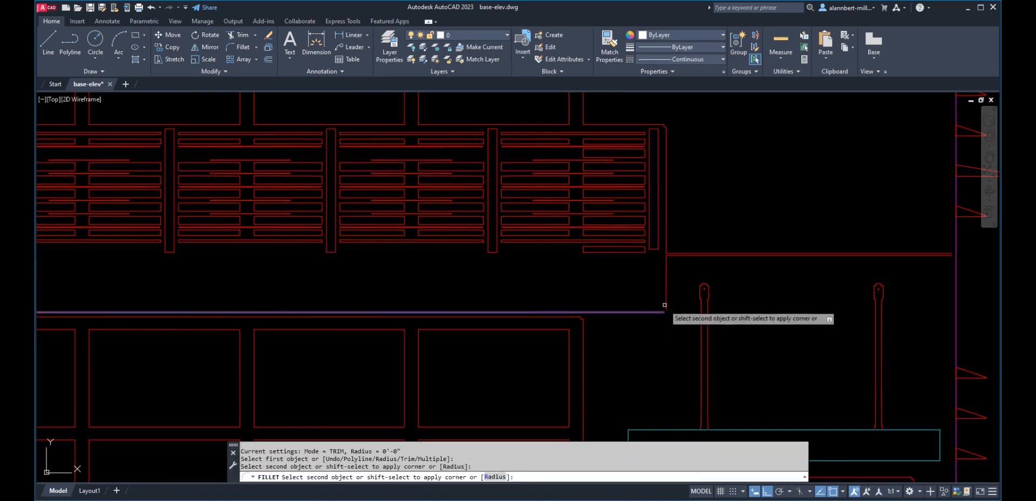
{"action": "key", "text": "Escape"}
{"action": "key", "text": "Escape"}
- Draw a horizontal line under the balcony railing from the band's right edge across past the left wall
{"action": "scroll", "coordinate": [668, 275], "scroll_direction": "up", "scroll_amount": 4}
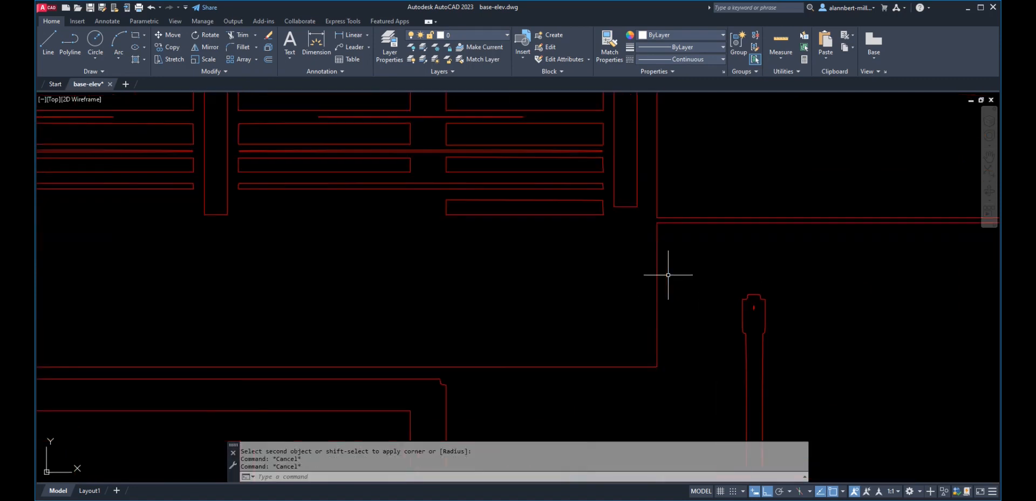
{"action": "type", "text": "l"}
{"action": "key", "text": "Return"}
{"action": "left_click", "coordinate": [658, 218]}
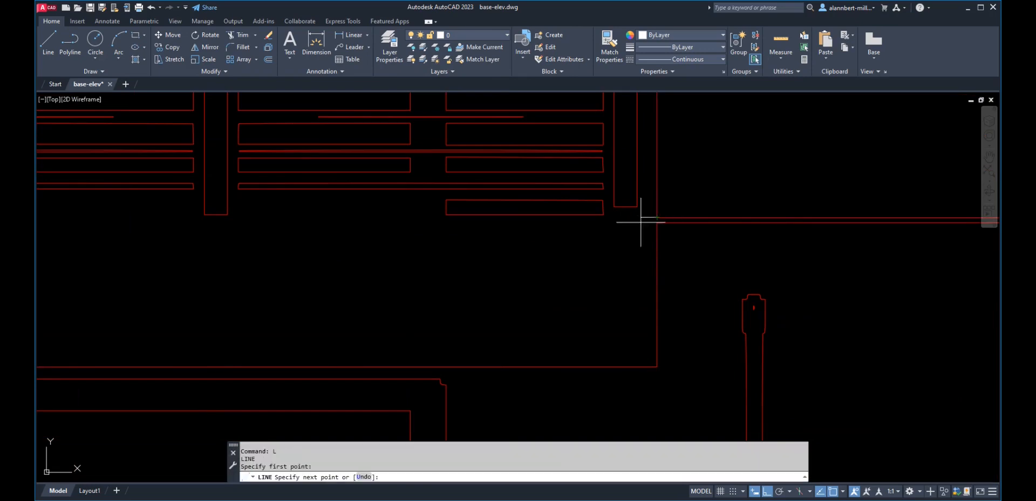
{"action": "middle_click_drag", "start_coordinate": [637, 222], "coordinate": [358, 250]}
{"action": "middle_click_drag", "start_coordinate": [263, 255], "coordinate": [669, 266]}
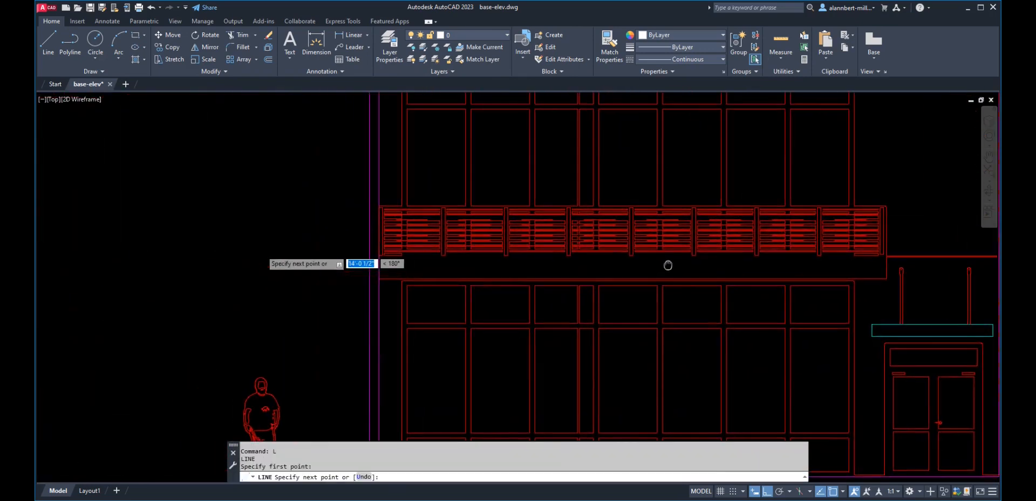
{"action": "key", "text": "Escape"}
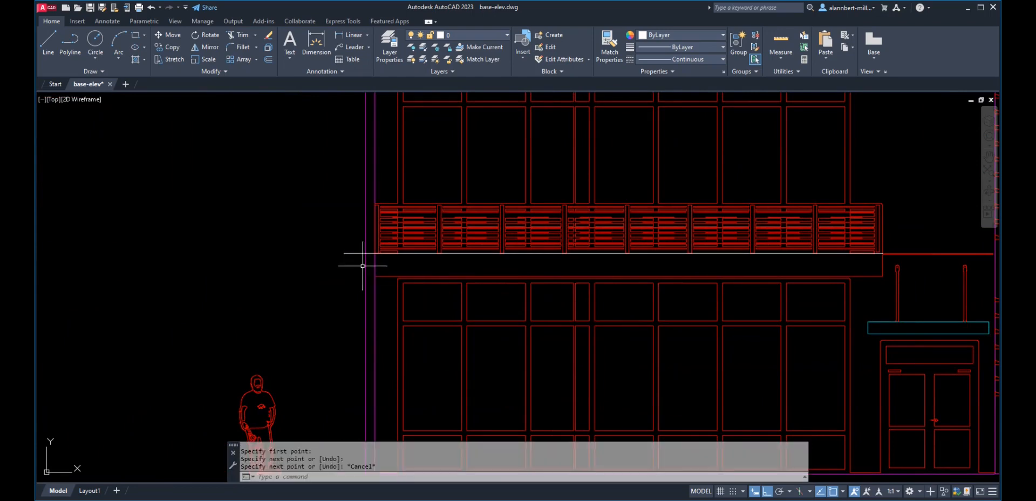
- Trim the new horizontal line between the left wall's two edges and erase the leftover stub outside the wall
{"action": "scroll", "coordinate": [367, 264], "scroll_direction": "up", "scroll_amount": 3}
{"action": "key", "text": "Return"}
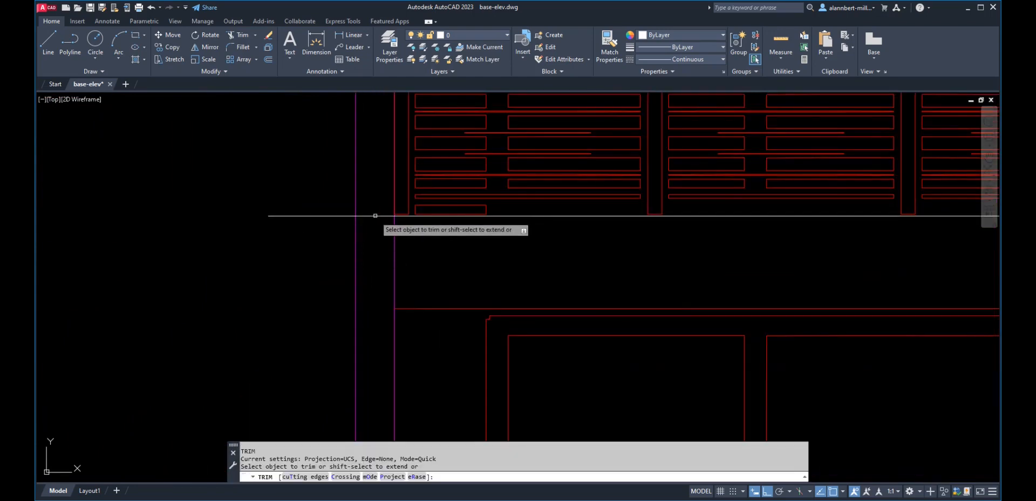
{"action": "key", "text": "Escape"}
{"action": "left_click", "coordinate": [336, 215]}
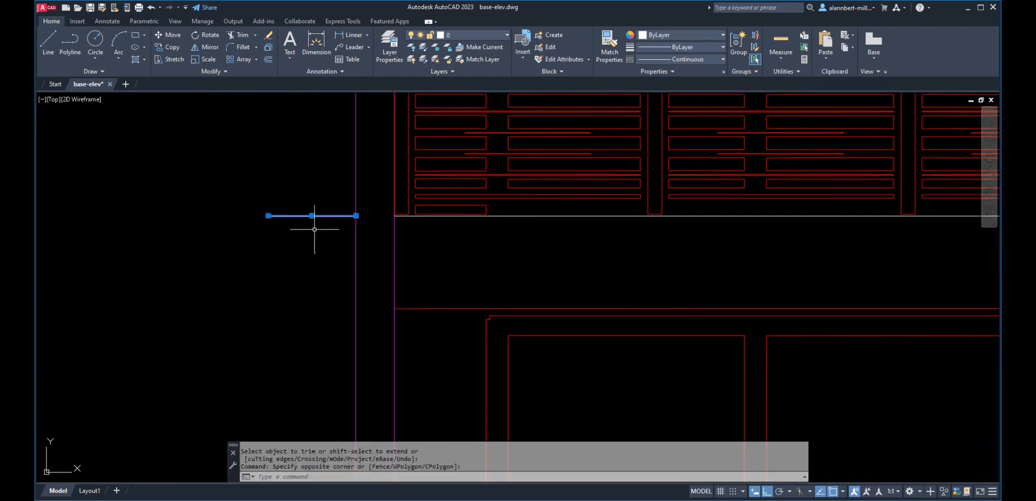
{"action": "key", "text": "Return"}
{"action": "key", "text": "Escape"}
{"action": "key", "text": "Escape"}
{"action": "type", "text": "e"}
{"action": "key", "text": "Return"}
{"action": "left_click", "coordinate": [334, 210]}
{"action": "left_click", "coordinate": [314, 228]}
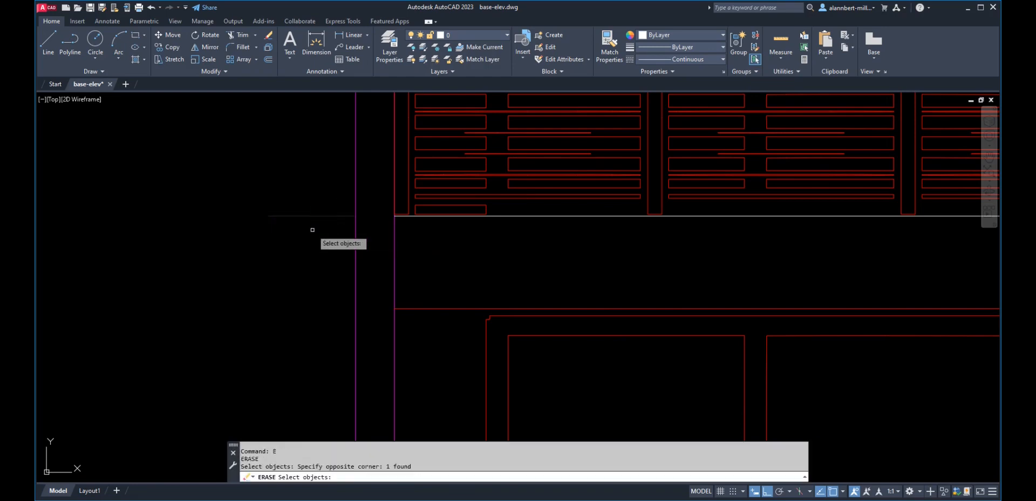
{"action": "scroll", "coordinate": [519, 240], "scroll_direction": "down", "scroll_amount": 5}
- Match the entry canopy's properties onto the top, bottom and right edges of the band below the balcony railing
{"action": "middle_click_drag", "start_coordinate": [561, 246], "coordinate": [258, 278]}
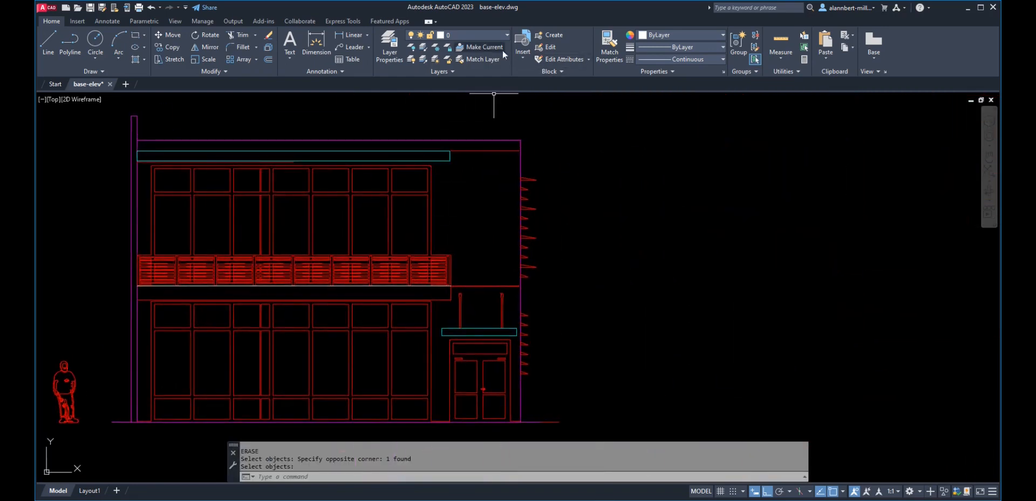
{"action": "left_click", "coordinate": [604, 42]}
{"action": "scroll", "coordinate": [470, 307], "scroll_direction": "up", "scroll_amount": 4}
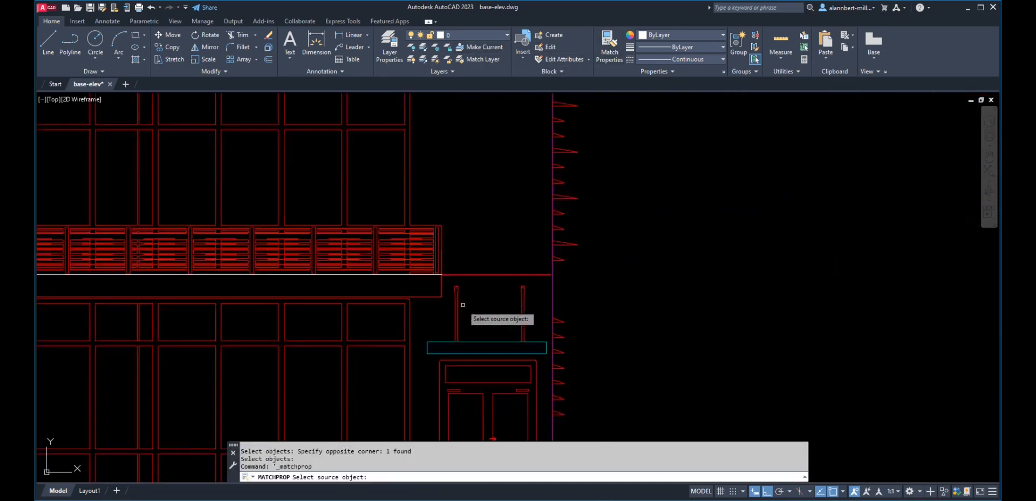
{"action": "left_click", "coordinate": [469, 360]}
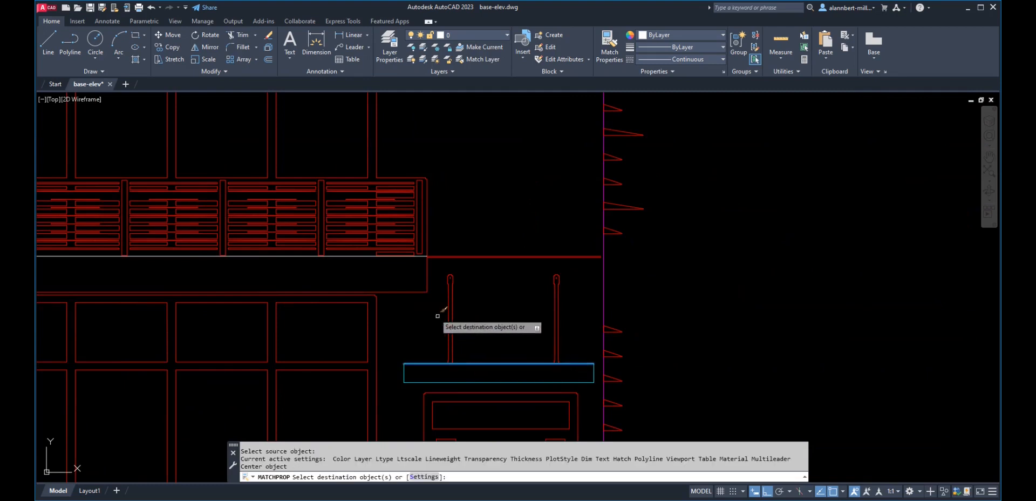
{"action": "left_click", "coordinate": [423, 282]}
{"action": "scroll", "coordinate": [421, 259], "scroll_direction": "up", "scroll_amount": 5}
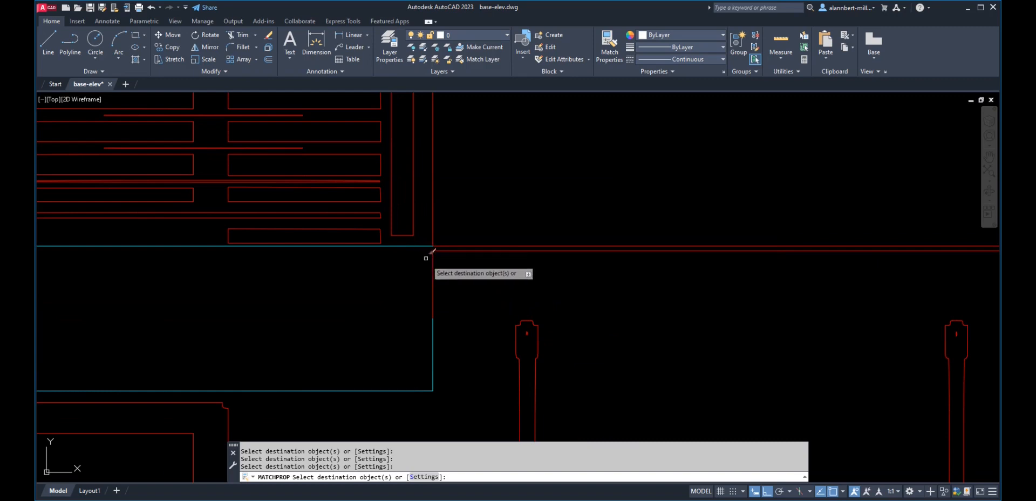
{"action": "key", "text": "Escape"}
- Erase the red segment on the balcony band's right edge and fillet the remaining edge to the top line with radius 0
{"action": "type", "text": "e"}
{"action": "key", "text": "Return"}
{"action": "left_click", "coordinate": [433, 282]}
{"action": "key", "text": "Return"}
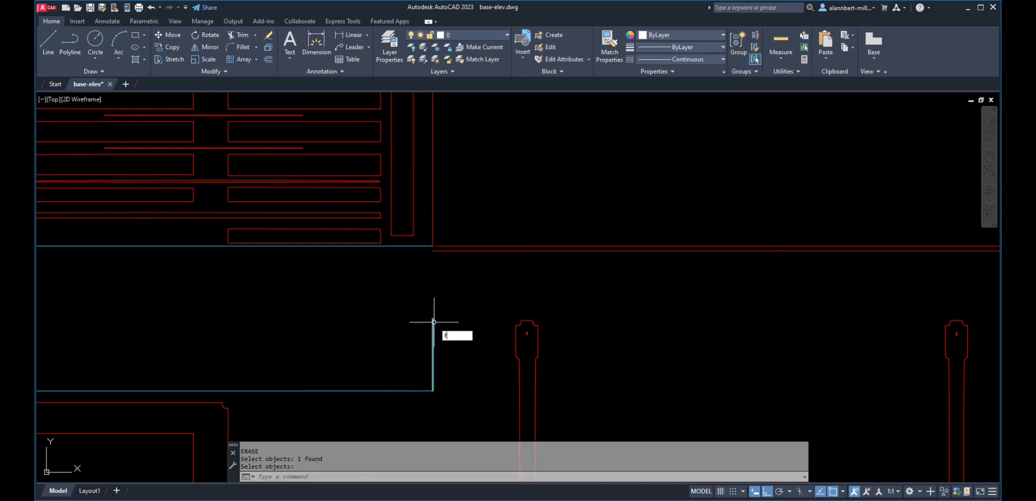
{"action": "type", "text": "f"}
{"action": "key", "text": "Return"}
{"action": "left_click", "coordinate": [432, 295]}
{"action": "left_click", "coordinate": [424, 247]}
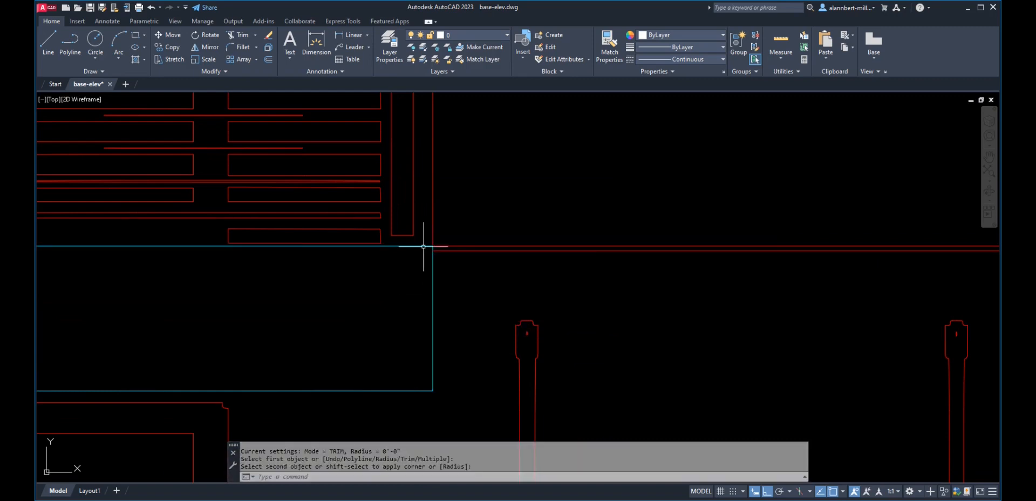
- Erase the stray red segment along the left part of the balcony band's lower edge
{"action": "key", "text": "Return"}
{"action": "scroll", "coordinate": [424, 247], "scroll_direction": "down", "scroll_amount": 8}
{"action": "scroll", "coordinate": [332, 248], "scroll_direction": "up", "scroll_amount": 5}
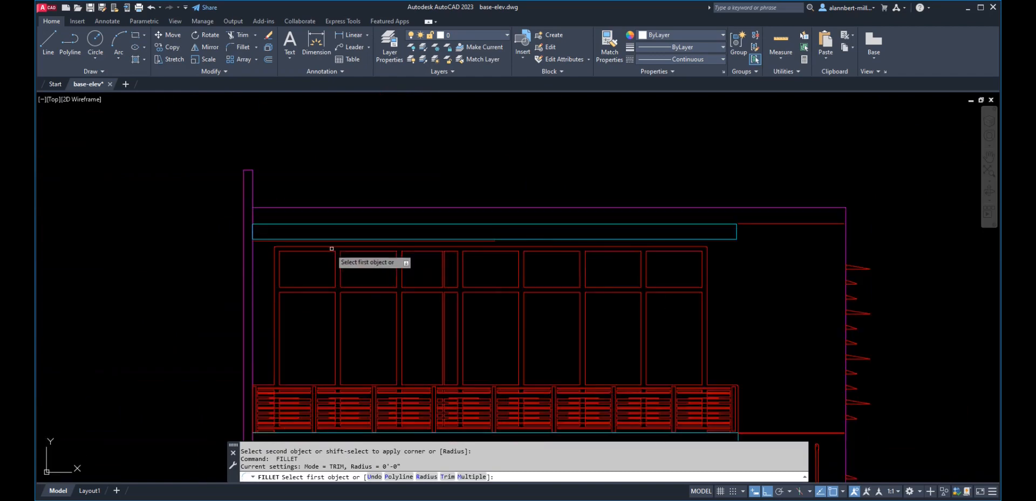
{"action": "scroll", "coordinate": [238, 157], "scroll_direction": "down", "scroll_amount": 5}
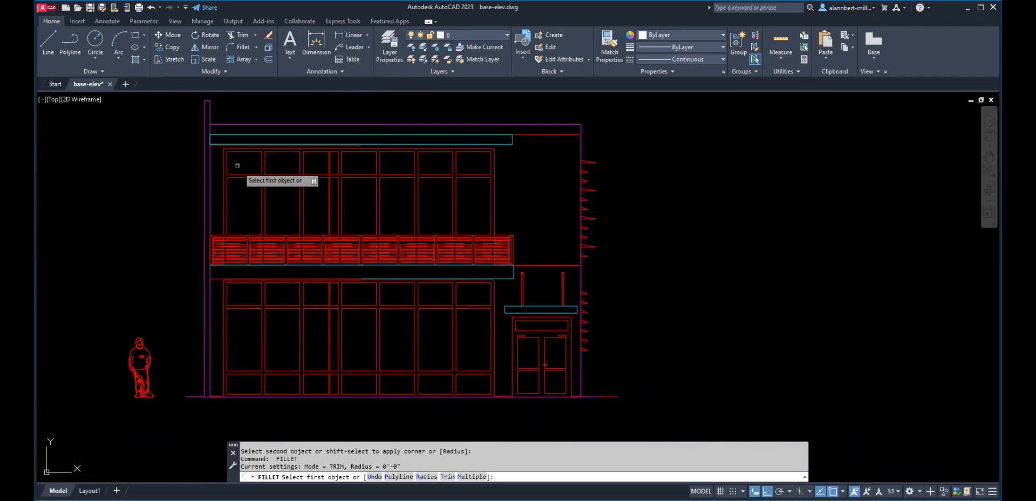
{"action": "scroll", "coordinate": [388, 275], "scroll_direction": "up", "scroll_amount": 5}
{"action": "key", "text": "Escape"}
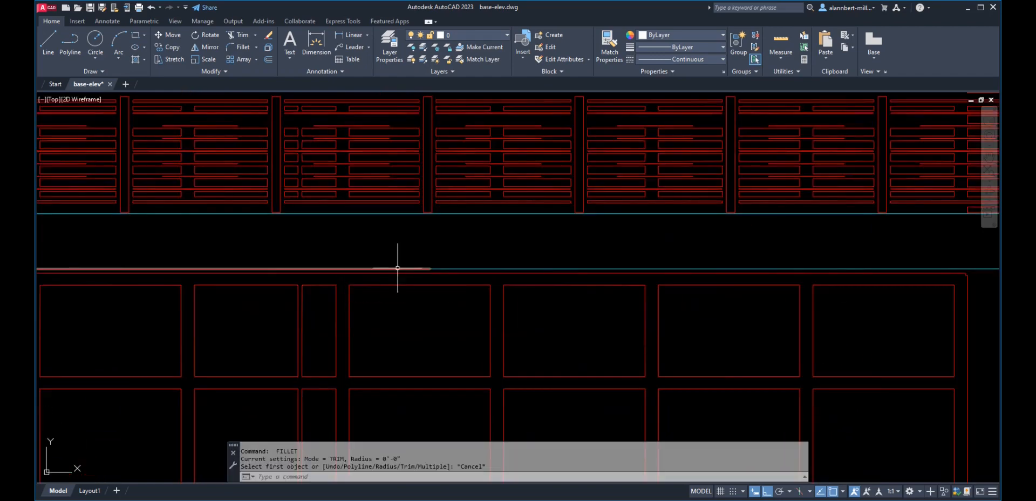
{"action": "left_click", "coordinate": [396, 268]}
{"action": "key", "text": "Delete"}
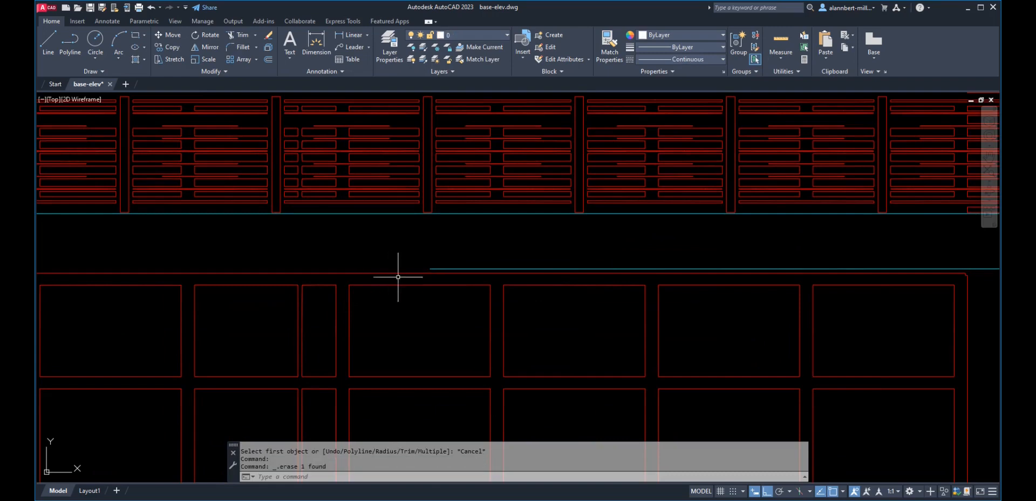
- Stretch the left end of the balcony band's lower edge perpendicular to the left wall, undoing any accidental erase of it
{"action": "left_click", "coordinate": [493, 270]}
{"action": "scroll", "coordinate": [433, 275], "scroll_direction": "down", "scroll_amount": 4}
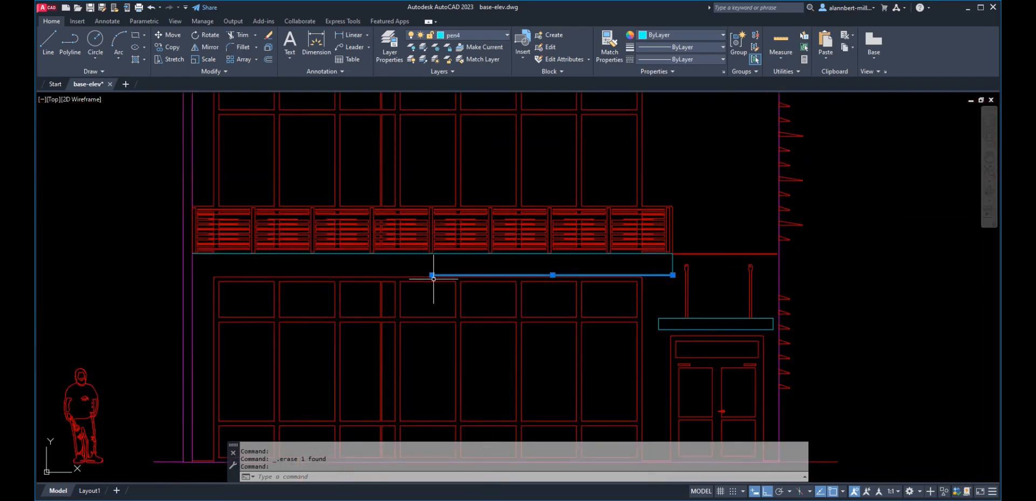
{"action": "left_click", "coordinate": [432, 276]}
{"action": "type", "text": "per"}
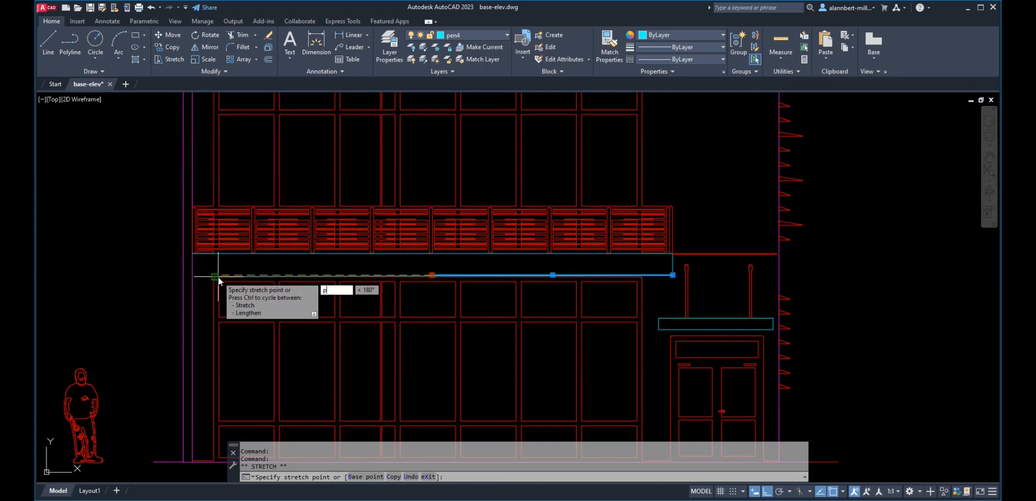
{"action": "key", "text": "Return"}
{"action": "key", "text": "Delete"}
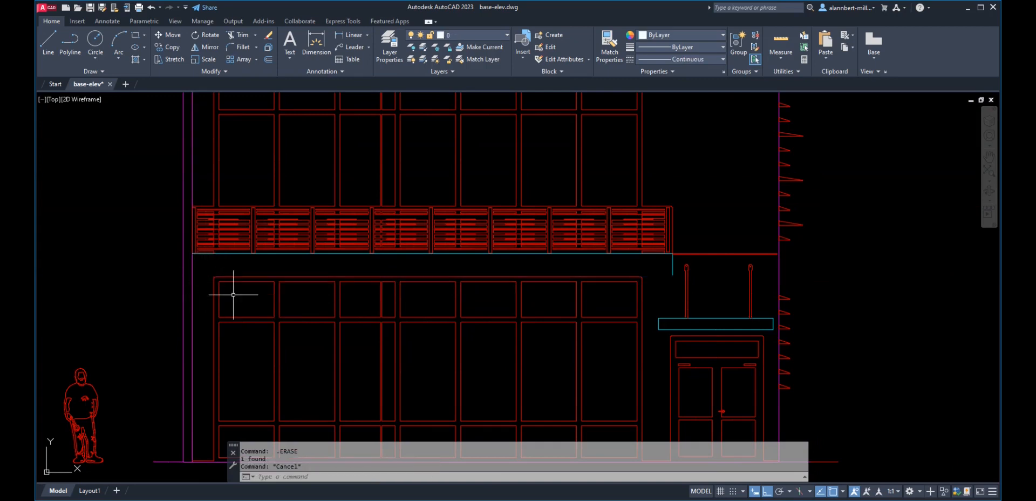
{"action": "type", "text": "u"}
{"action": "key", "text": "Return"}
- Check the whole elevation and save the drawing
{"action": "scroll", "coordinate": [271, 281], "scroll_direction": "down", "scroll_amount": 3}
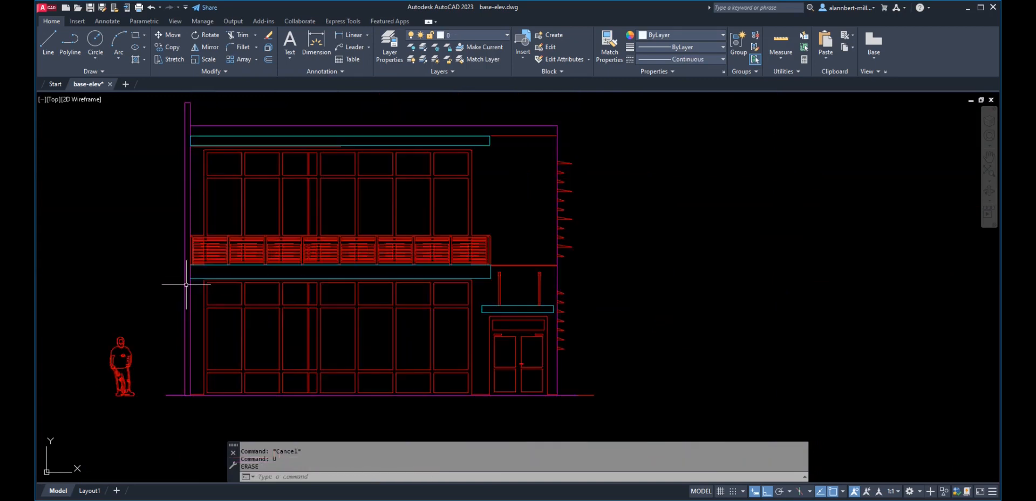
{"action": "scroll", "coordinate": [267, 148], "scroll_direction": "up", "scroll_amount": 2}
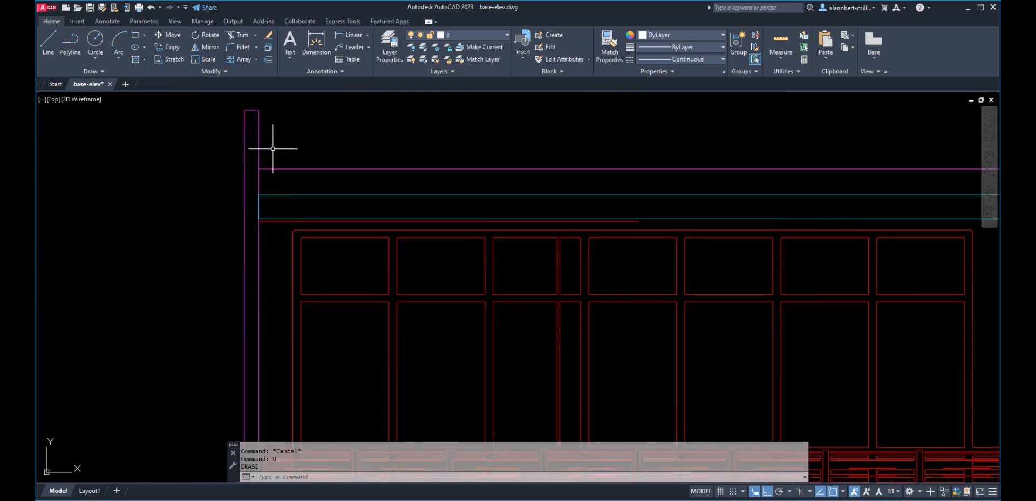
{"action": "scroll", "coordinate": [351, 251], "scroll_direction": "down", "scroll_amount": 5}
{"action": "scroll", "coordinate": [355, 253], "scroll_direction": "up", "scroll_amount": 2}
{"action": "middle_click_drag", "start_coordinate": [354, 254], "coordinate": [303, 256]}
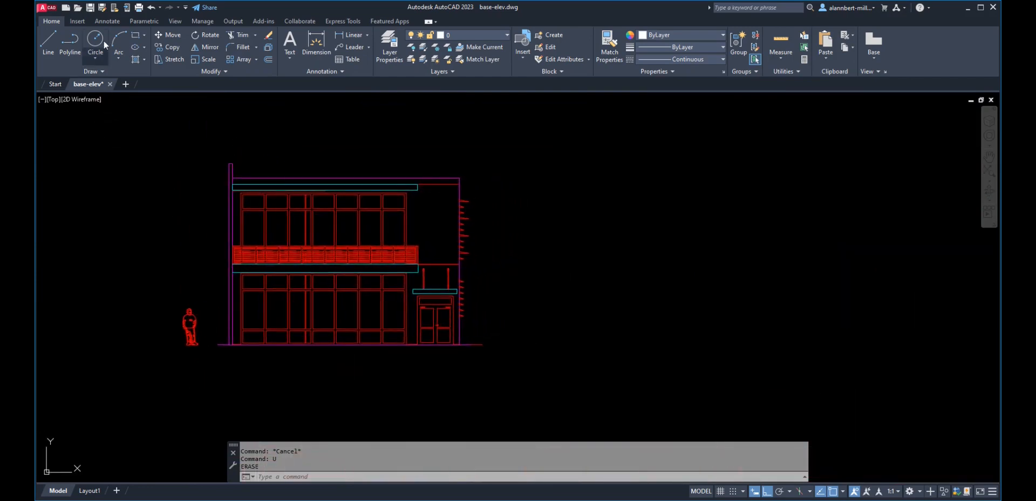
{"action": "left_click", "coordinate": [91, 7]}
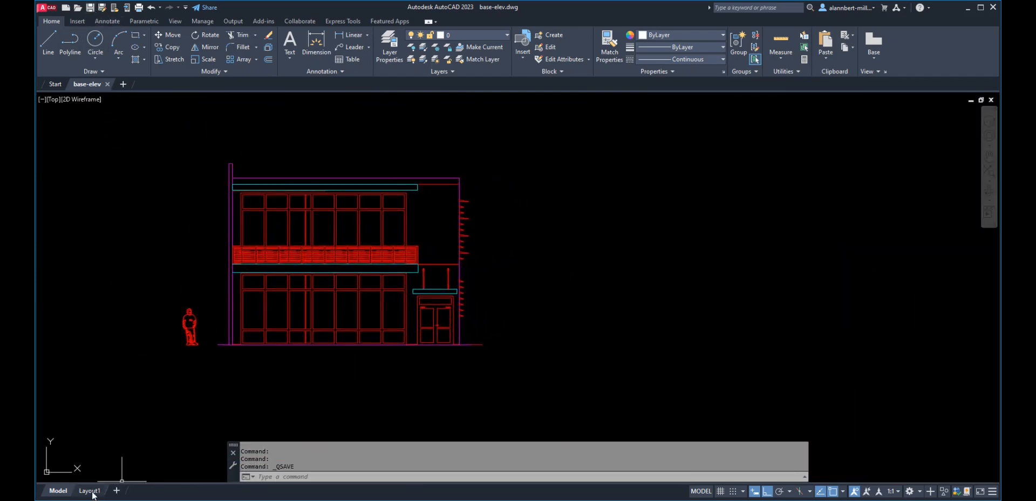
- Switch to Layout1 and open the plot preview of the elevation
{"action": "left_click", "coordinate": [90, 491]}
{"action": "scroll", "coordinate": [326, 342], "scroll_direction": "down", "scroll_amount": 3}
{"action": "middle_click_drag", "start_coordinate": [314, 344], "coordinate": [442, 338]}
{"action": "scroll", "coordinate": [441, 336], "scroll_direction": "up", "scroll_amount": 1}
{"action": "type", "text": "previ"}
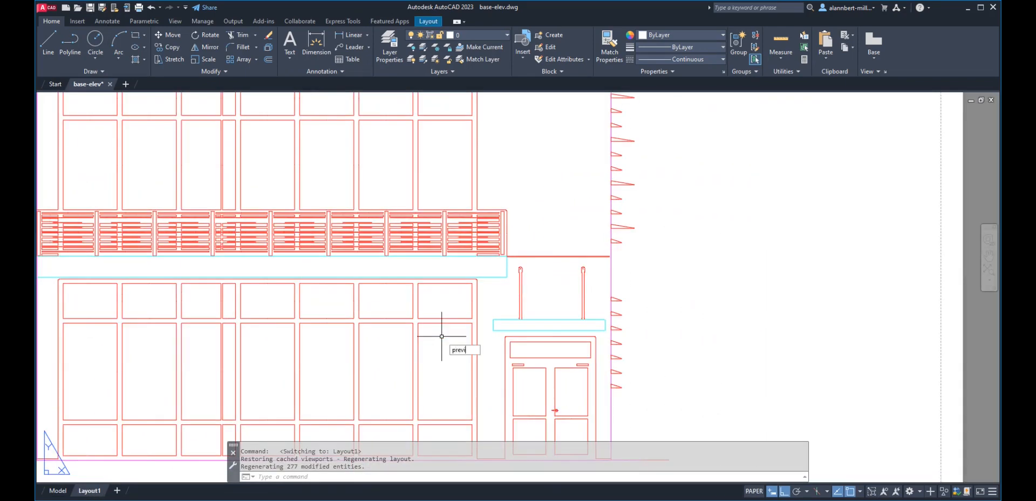
{"action": "type", "text": "ew"}
{"action": "key", "text": "Return"}
- Examine the plotted line weights of the walls, fascia, balcony band, railing and canopy in the preview, and close it
{"action": "scroll", "coordinate": [449, 267], "scroll_direction": "up", "scroll_amount": 2}
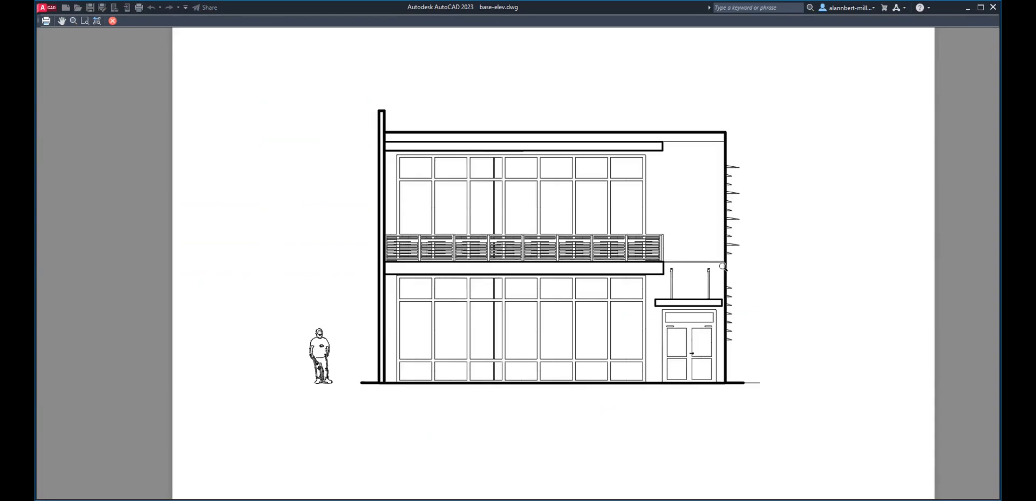
{"action": "scroll", "coordinate": [709, 311], "scroll_direction": "up", "scroll_amount": 6}
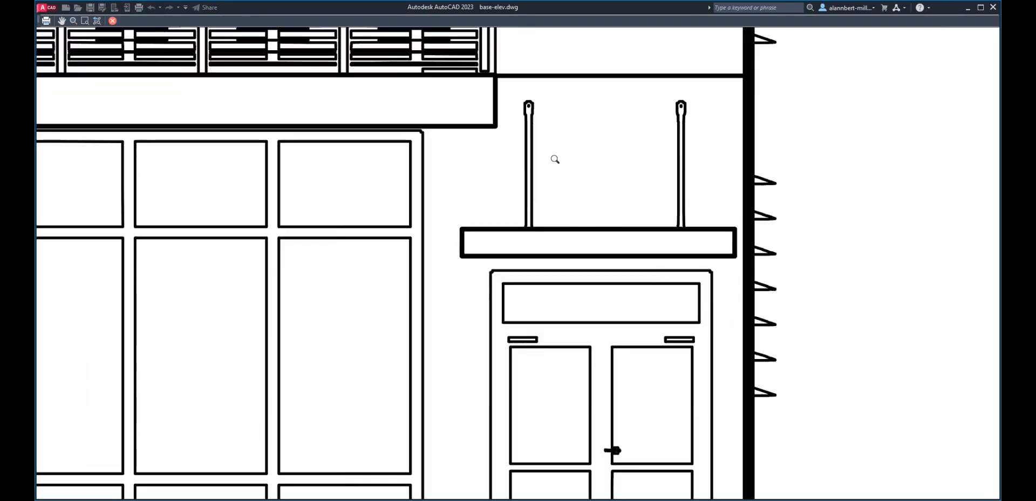
{"action": "scroll", "coordinate": [643, 174], "scroll_direction": "down", "scroll_amount": 4}
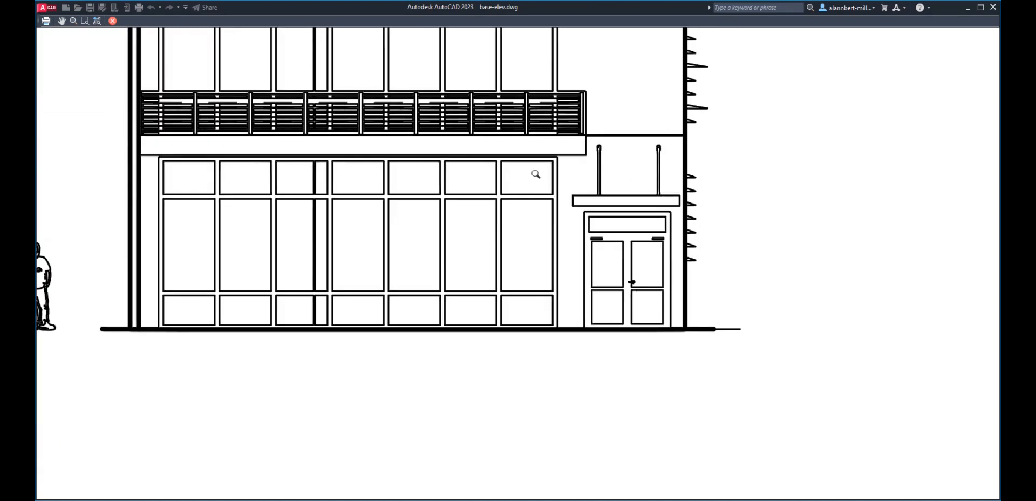
{"action": "scroll", "coordinate": [536, 174], "scroll_direction": "down", "scroll_amount": 3}
{"action": "scroll", "coordinate": [548, 260], "scroll_direction": "up", "scroll_amount": 5}
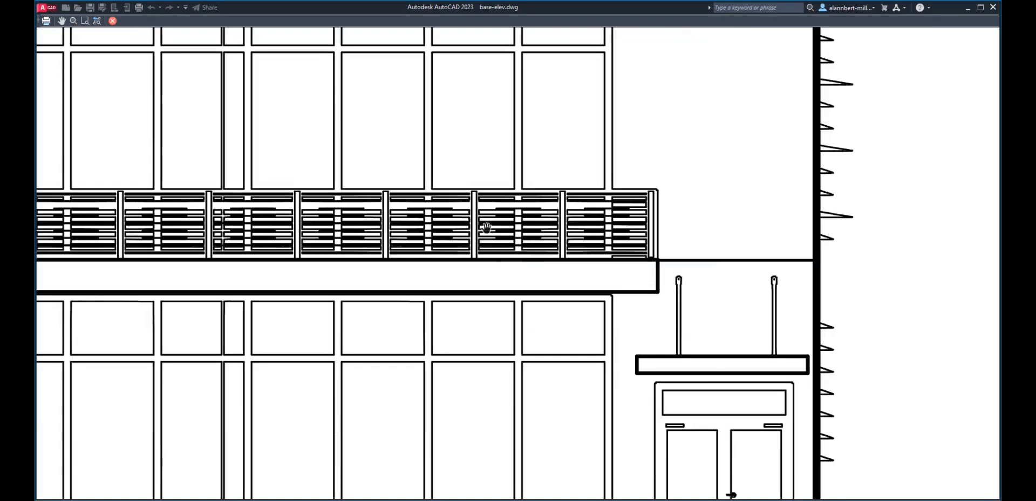
{"action": "scroll", "coordinate": [330, 247], "scroll_direction": "down", "scroll_amount": 2}
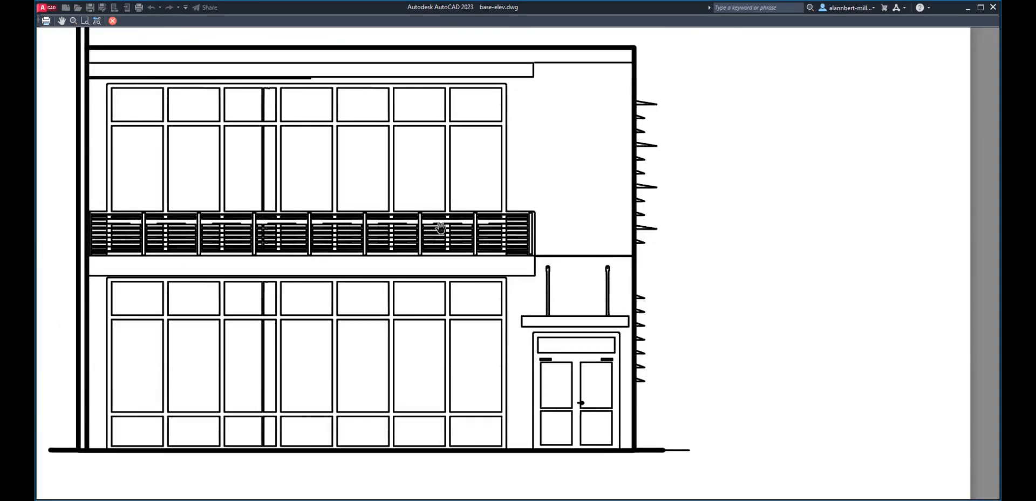
{"action": "scroll", "coordinate": [447, 226], "scroll_direction": "up", "scroll_amount": 1}
{"action": "scroll", "coordinate": [470, 233], "scroll_direction": "down", "scroll_amount": 5}
{"action": "scroll", "coordinate": [480, 233], "scroll_direction": "up", "scroll_amount": 3}
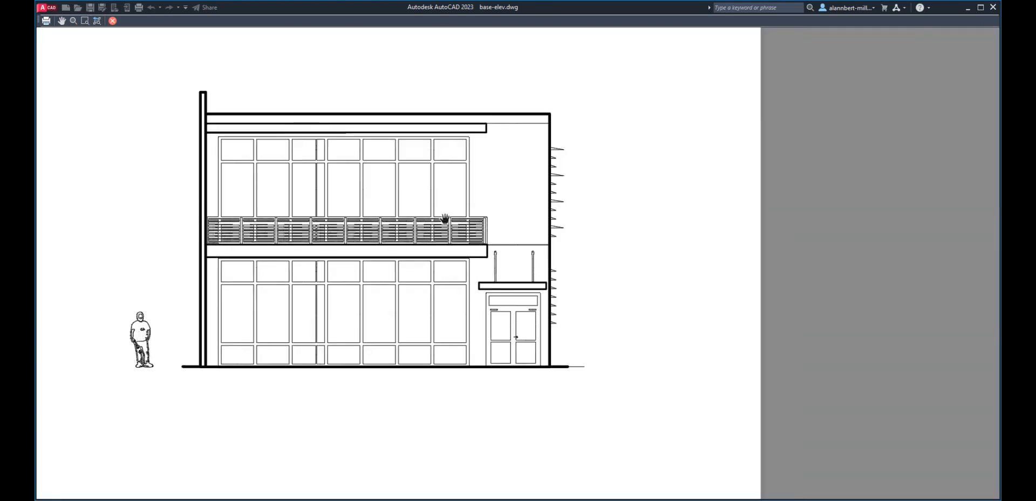
{"action": "scroll", "coordinate": [445, 218], "scroll_direction": "up", "scroll_amount": 2}
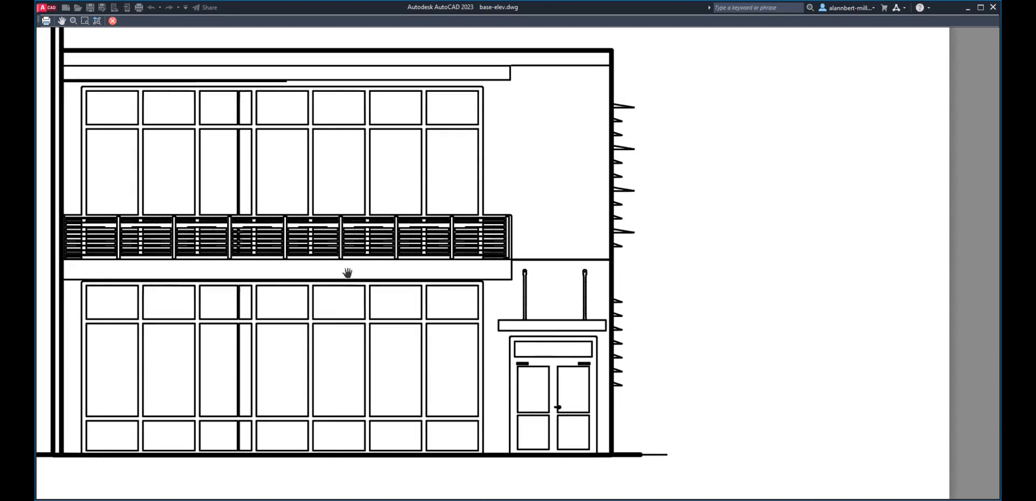
{"action": "scroll", "coordinate": [347, 285], "scroll_direction": "up", "scroll_amount": 2}
{"action": "scroll", "coordinate": [257, 299], "scroll_direction": "up", "scroll_amount": 2}
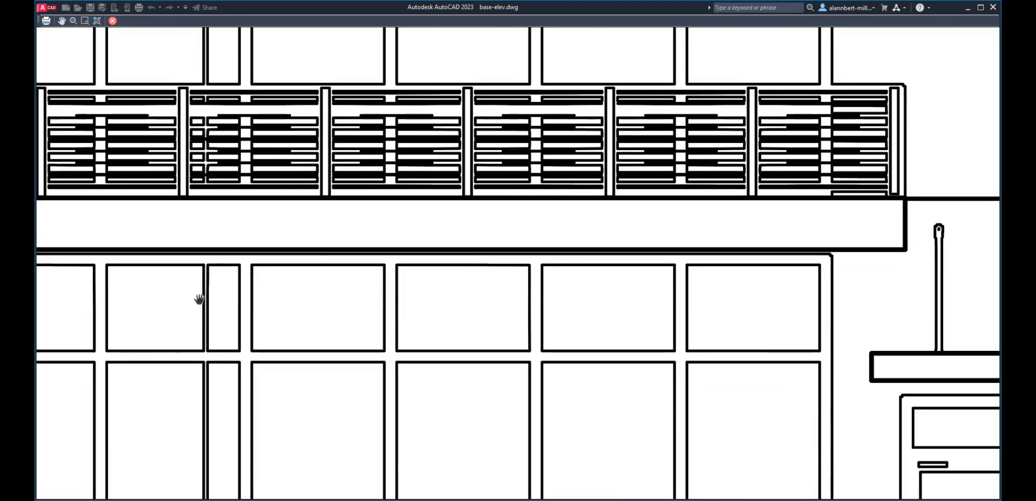
{"action": "scroll", "coordinate": [204, 299], "scroll_direction": "down", "scroll_amount": 6}
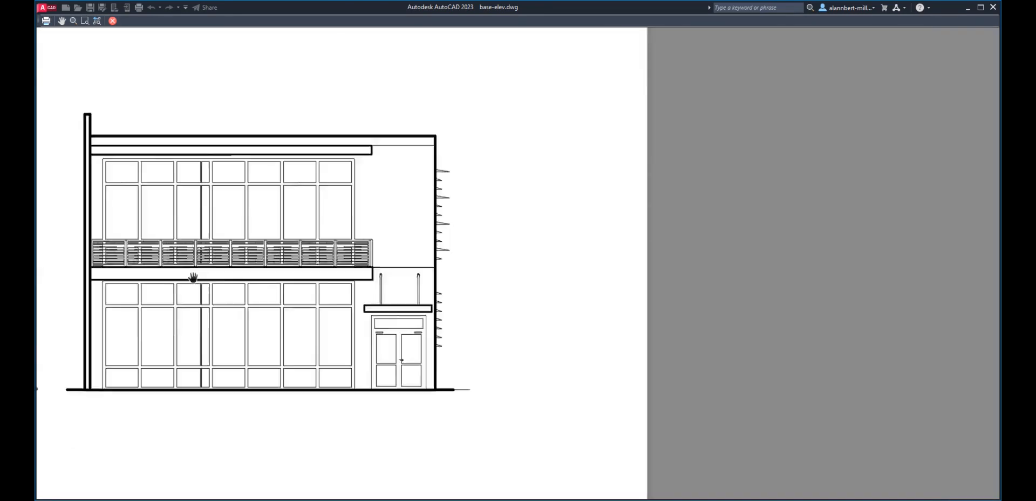
{"action": "scroll", "coordinate": [192, 278], "scroll_direction": "down", "scroll_amount": 2}
{"action": "scroll", "coordinate": [210, 219], "scroll_direction": "up", "scroll_amount": 4}
{"action": "scroll", "coordinate": [238, 201], "scroll_direction": "up", "scroll_amount": 2}
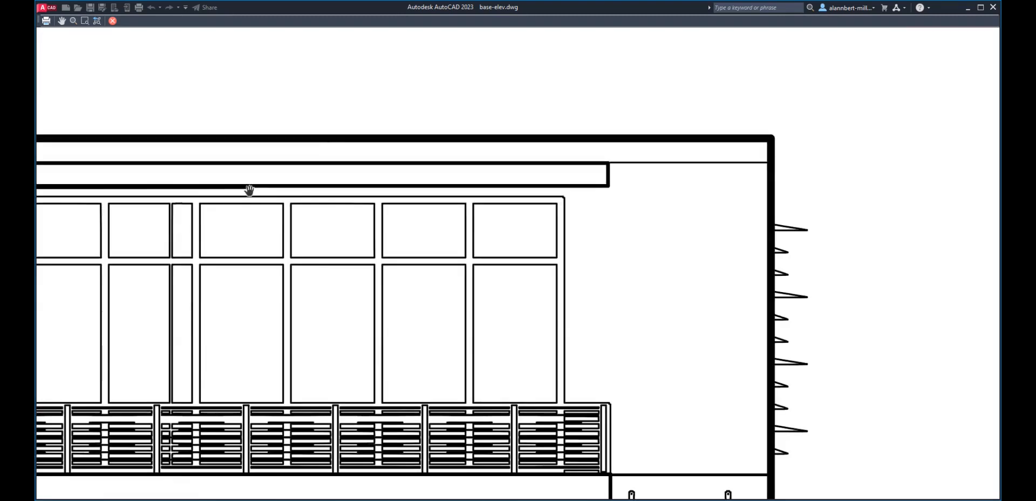
{"action": "scroll", "coordinate": [250, 190], "scroll_direction": "up", "scroll_amount": 4}
{"action": "scroll", "coordinate": [243, 185], "scroll_direction": "down", "scroll_amount": 6}
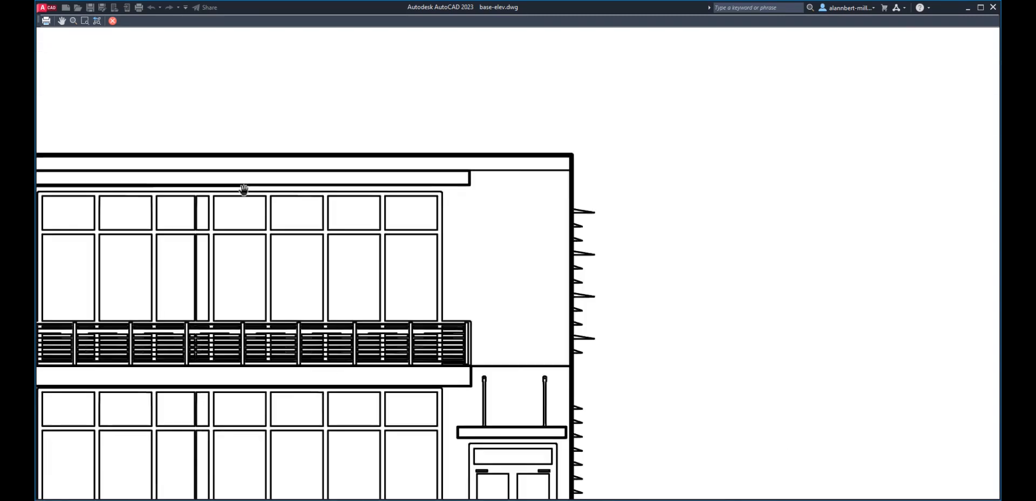
{"action": "scroll", "coordinate": [283, 253], "scroll_direction": "down", "scroll_amount": 5}
{"action": "key", "text": "Escape"}
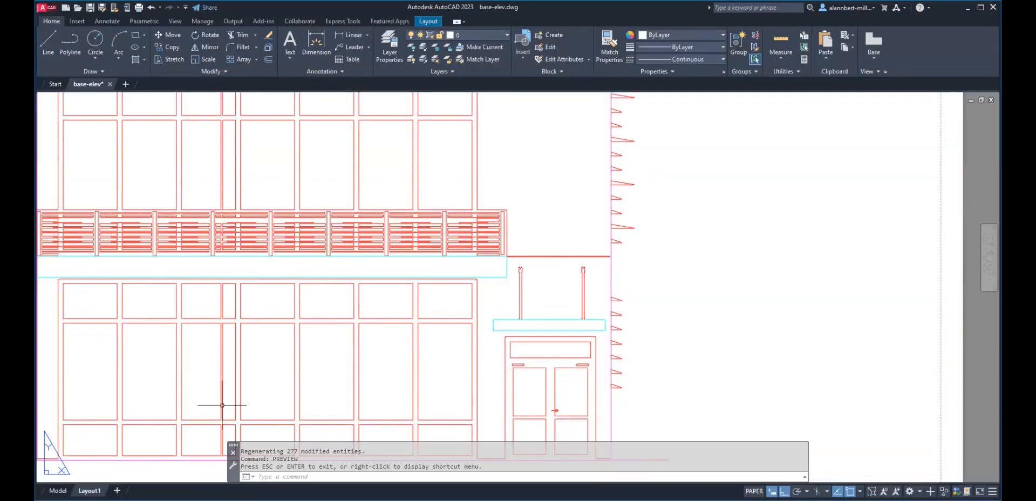
- Try to select the stray red line just below the upper fascia from the layout
{"action": "middle_click_drag", "start_coordinate": [221, 362], "coordinate": [314, 500]}
{"action": "scroll", "coordinate": [354, 200], "scroll_direction": "up", "scroll_amount": 8}
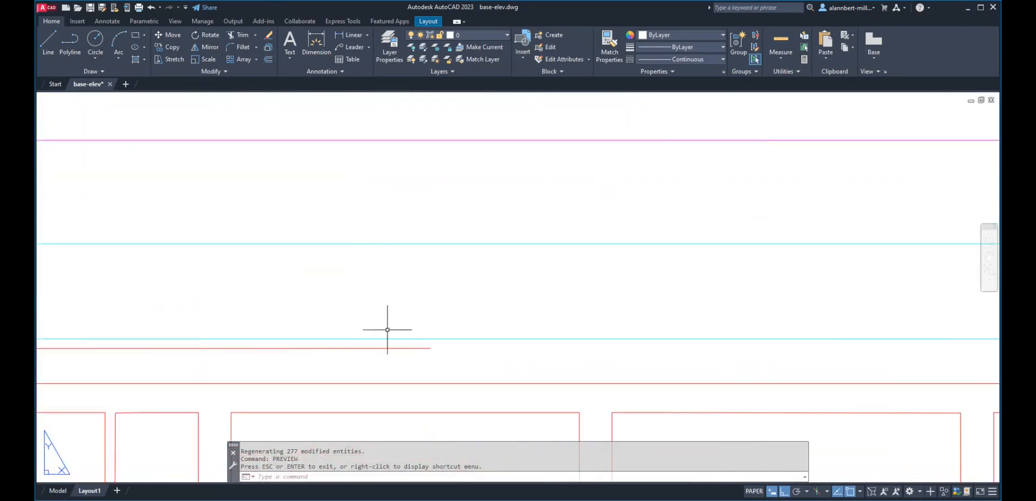
{"action": "left_click", "coordinate": [400, 343]}
{"action": "key", "text": "Escape"}
{"action": "key", "text": "Escape"}
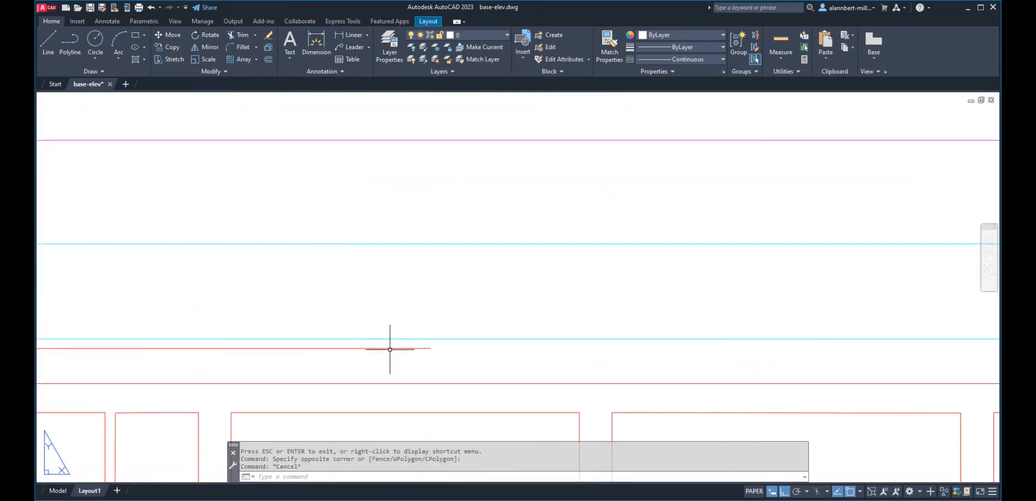
- Activate the layout viewport's model space and erase the stray red line just below the upper fascia
{"action": "double_click", "coordinate": [248, 367]}
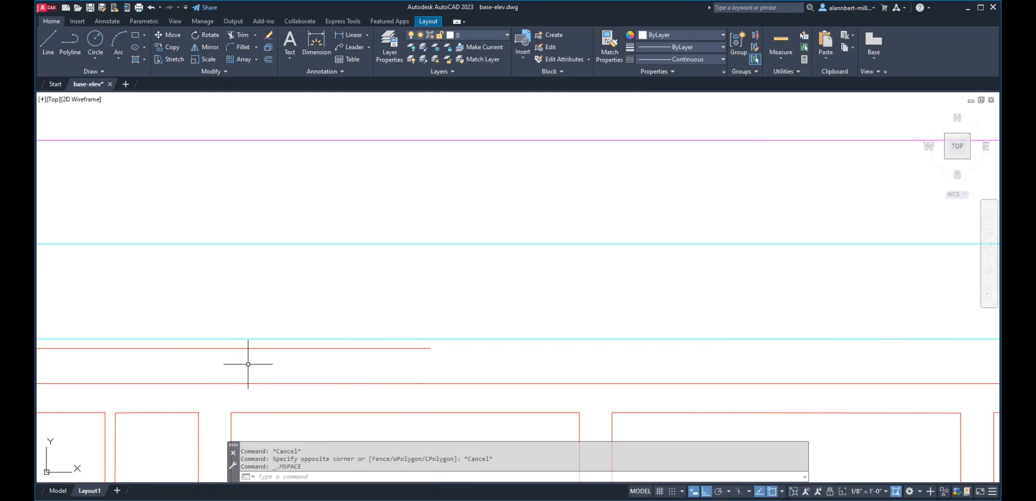
{"action": "left_click", "coordinate": [257, 357]}
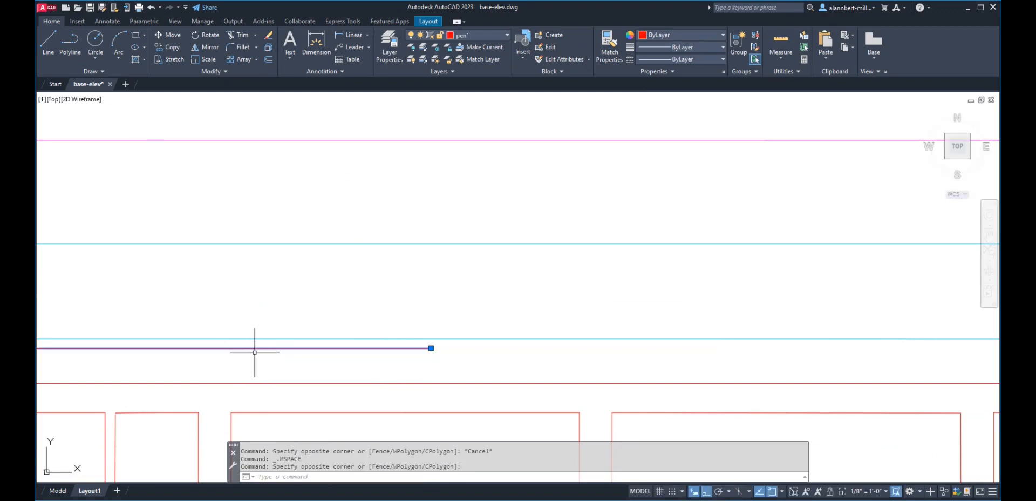
{"action": "key", "text": "Delete"}
{"action": "scroll", "coordinate": [269, 352], "scroll_direction": "down", "scroll_amount": 5}
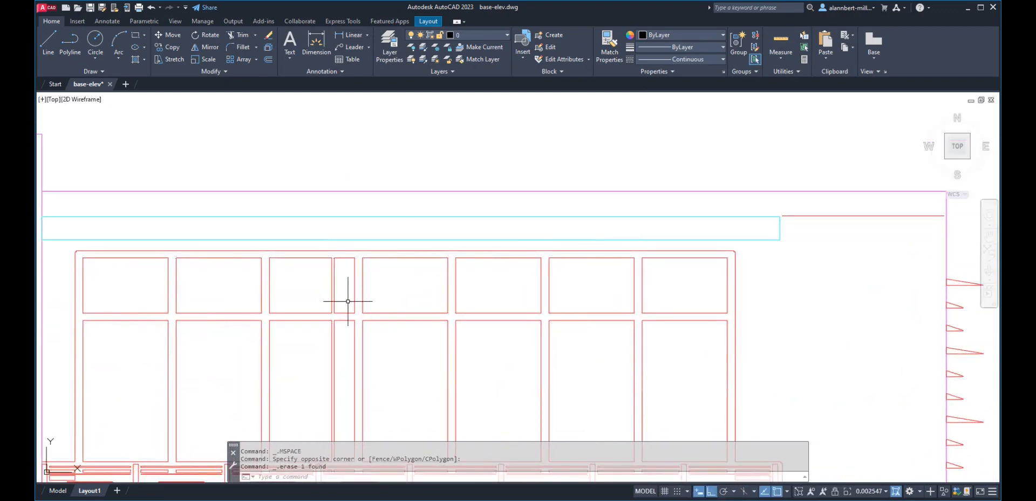
{"action": "type", "text": "e"}
{"action": "key", "text": "space"}
{"action": "left_click", "coordinate": [339, 287]}
{"action": "left_click", "coordinate": [324, 298]}
{"action": "key", "text": "Escape"}
{"action": "key", "text": "Escape"}
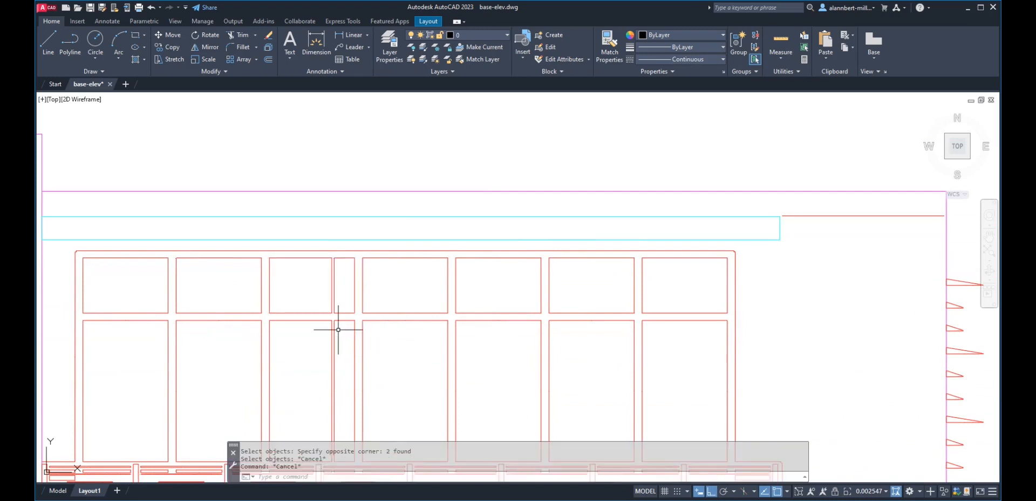
- Explode the two upper panes in the upper floor's third window bay and erase the doubled vertical segments between them
{"action": "key", "text": "space"}
{"action": "left_click", "coordinate": [348, 298]}
{"action": "left_click", "coordinate": [330, 319]}
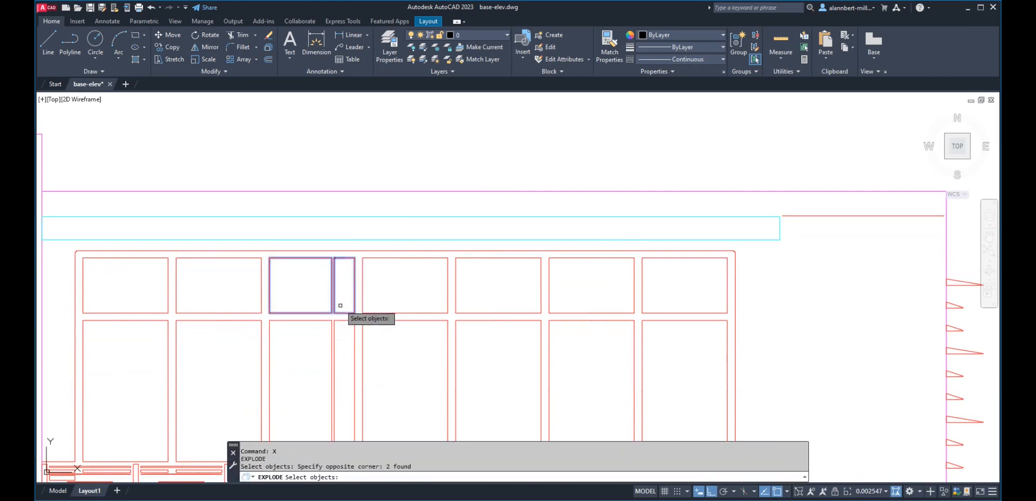
{"action": "key", "text": "space"}
{"action": "type", "text": "e"}
{"action": "key", "text": "space"}
{"action": "left_click", "coordinate": [342, 288]}
{"action": "left_click", "coordinate": [337, 317]}
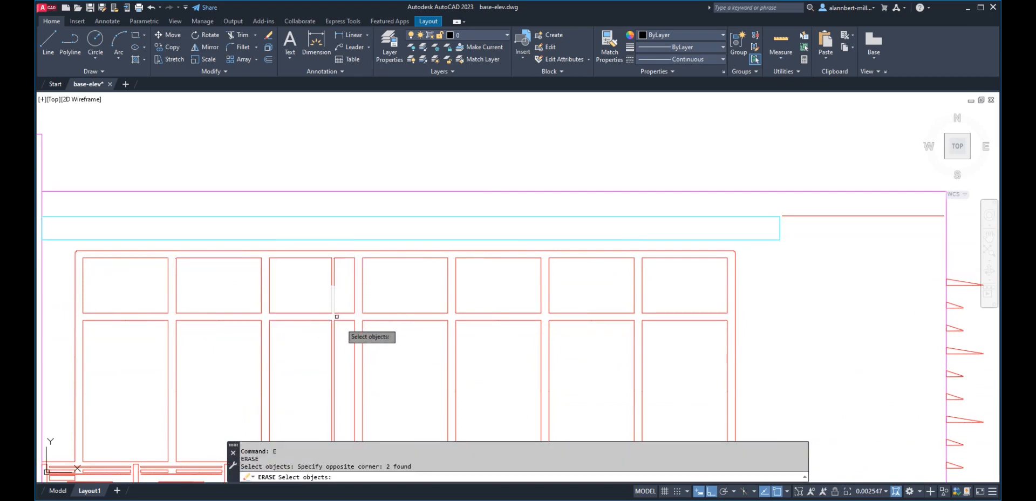
{"action": "key", "text": "space"}
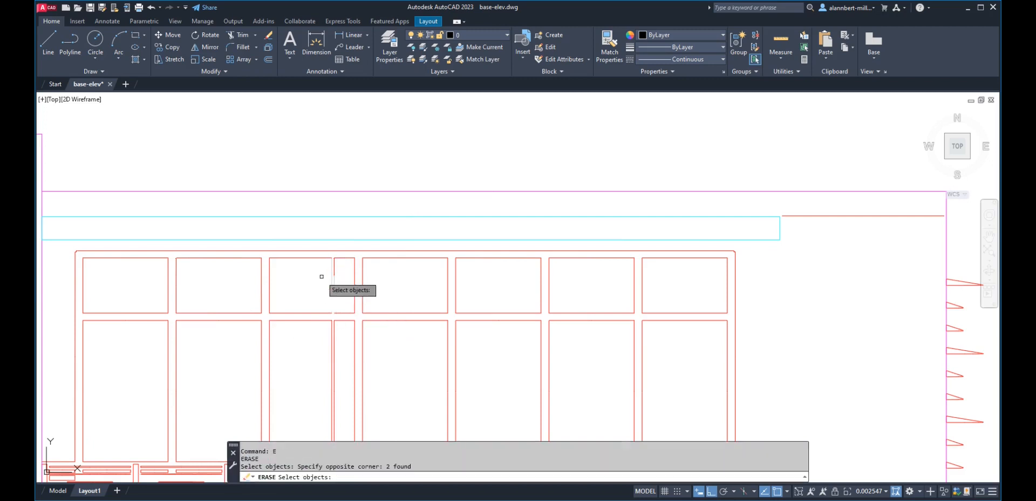
- Erase the remaining extra mullion segments through the upper and tall panes of the upper floor's third window bay
{"action": "key", "text": "space"}
{"action": "left_click", "coordinate": [341, 275]}
{"action": "left_click", "coordinate": [327, 268]}
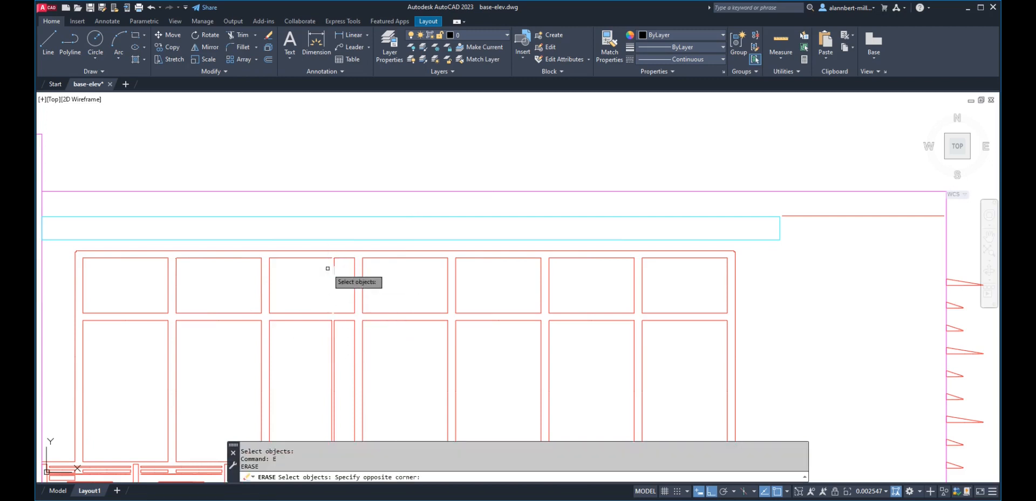
{"action": "left_click", "coordinate": [343, 331]}
{"action": "left_click", "coordinate": [326, 352]}
{"action": "left_click", "coordinate": [336, 262]}
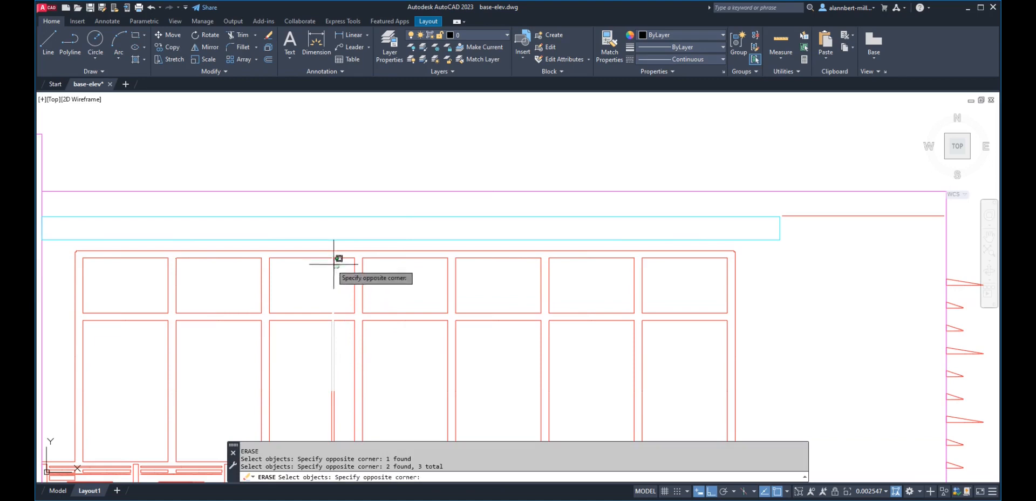
{"action": "left_click", "coordinate": [329, 261]}
{"action": "left_click", "coordinate": [342, 396]}
{"action": "left_click", "coordinate": [324, 416]}
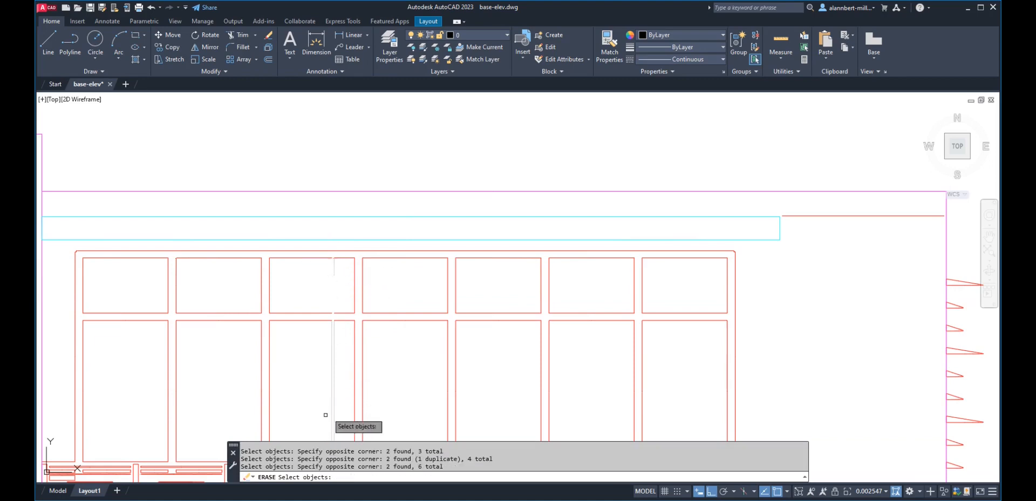
{"action": "scroll", "coordinate": [329, 416], "scroll_direction": "down", "scroll_amount": 4}
{"action": "middle_click_drag", "start_coordinate": [333, 413], "coordinate": [307, 287]}
{"action": "scroll", "coordinate": [310, 319], "scroll_direction": "up", "scroll_amount": 6}
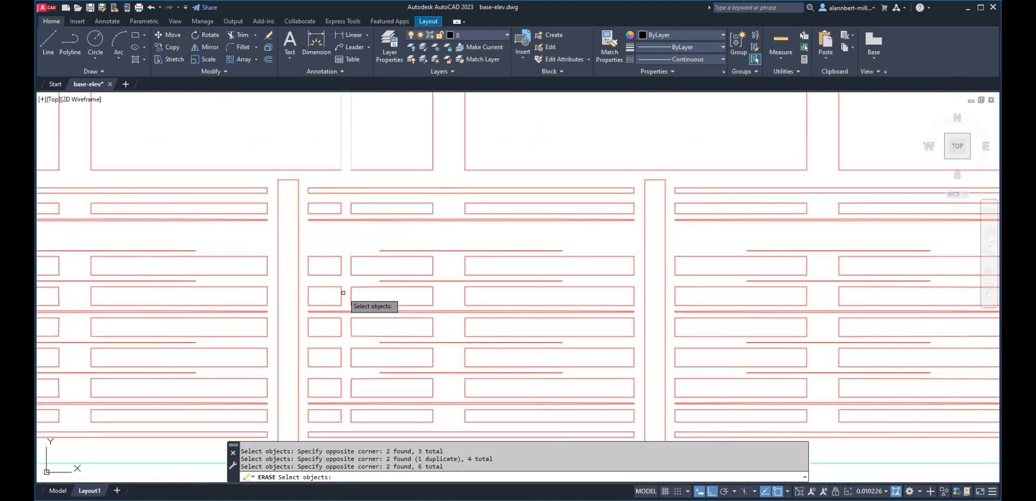
{"action": "scroll", "coordinate": [348, 313], "scroll_direction": "down", "scroll_amount": 10}
{"action": "scroll", "coordinate": [348, 330], "scroll_direction": "up", "scroll_amount": 5}
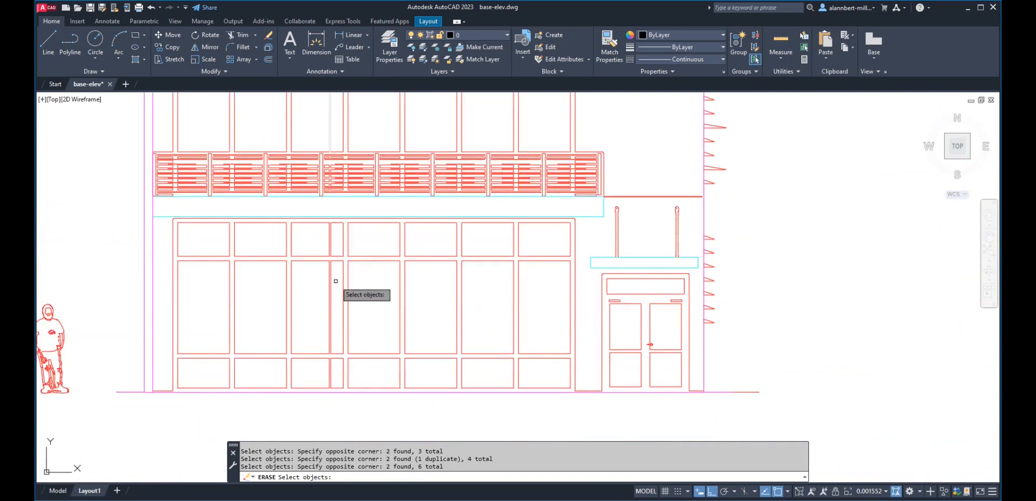
{"action": "key", "text": "Return"}
- Explode the pane outlines on both sides of the extra mullion in the ground floor's third window bay
{"action": "type", "text": "x"}
{"action": "key", "text": "Return"}
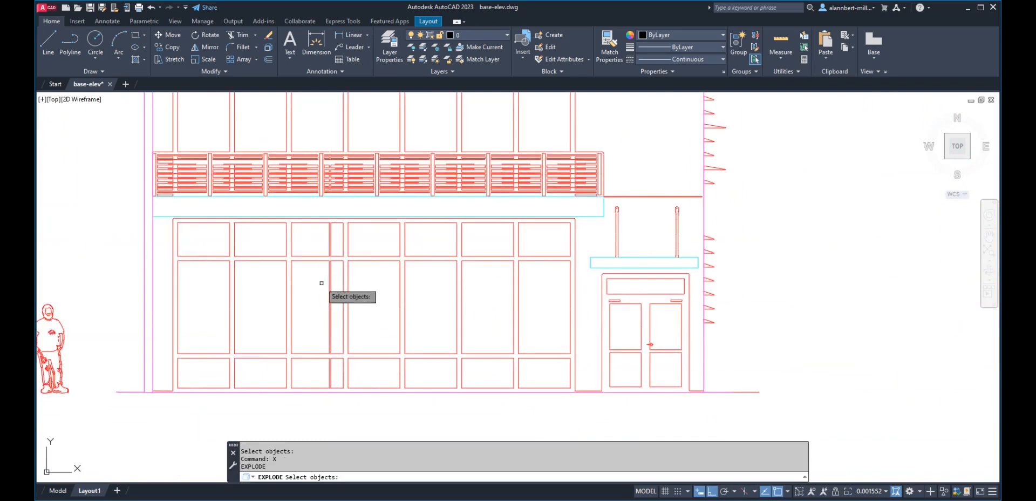
{"action": "left_click", "coordinate": [338, 241]}
{"action": "left_click", "coordinate": [332, 377]}
{"action": "key", "text": "Return"}
- Erase the extra mullion's vertical lines through all three pane rows of the ground floor's third window bay
{"action": "type", "text": "e"}
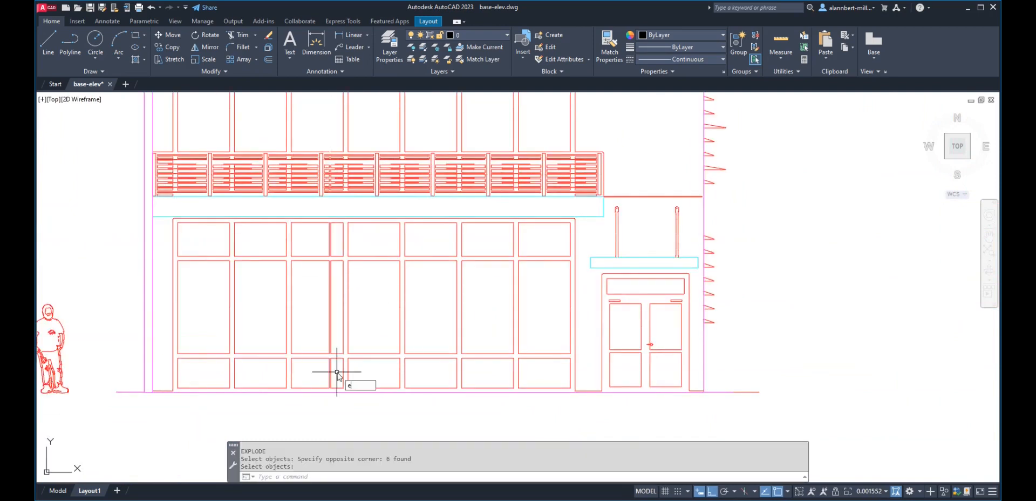
{"action": "key", "text": "Return"}
{"action": "left_click", "coordinate": [334, 362]}
{"action": "left_click", "coordinate": [324, 407]}
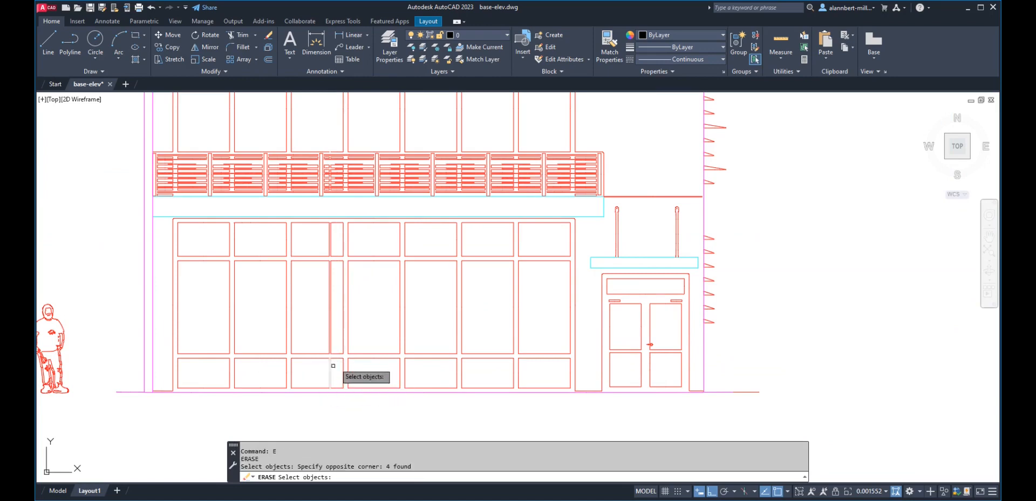
{"action": "left_click", "coordinate": [333, 347]}
{"action": "left_click", "coordinate": [319, 243]}
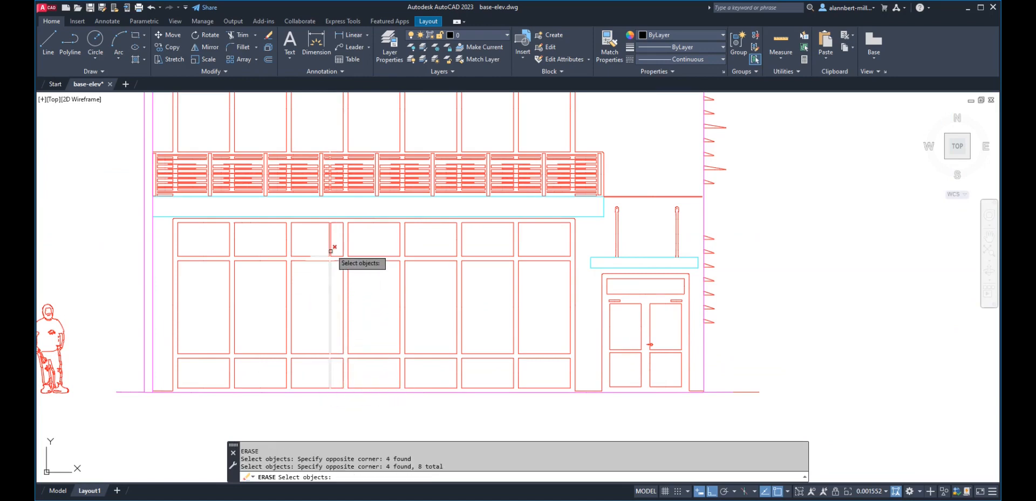
{"action": "left_click", "coordinate": [327, 254]}
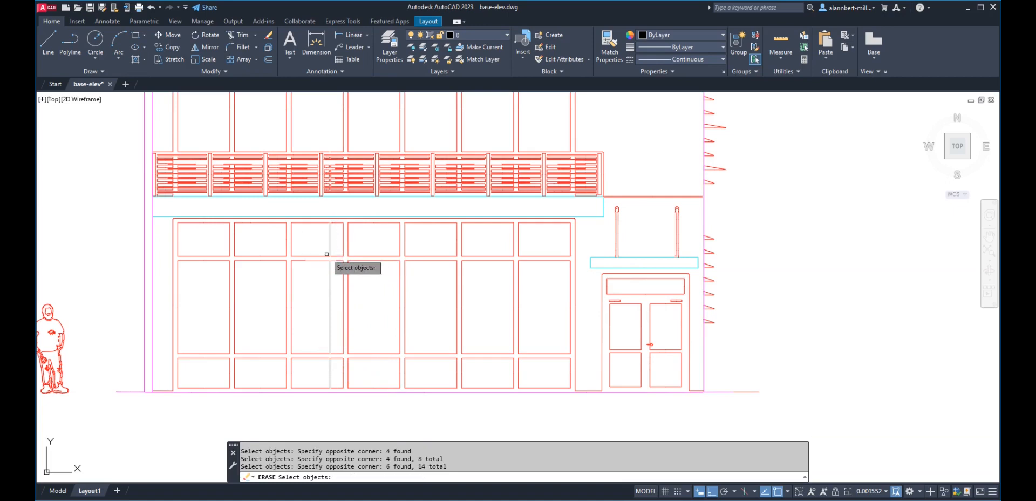
{"action": "key", "text": "Return"}
- Erase the short leftover horizontal segments along the upper transom of the ground floor's third window bay
{"action": "scroll", "coordinate": [329, 242], "scroll_direction": "up", "scroll_amount": 4}
{"action": "scroll", "coordinate": [326, 298], "scroll_direction": "up", "scroll_amount": 4}
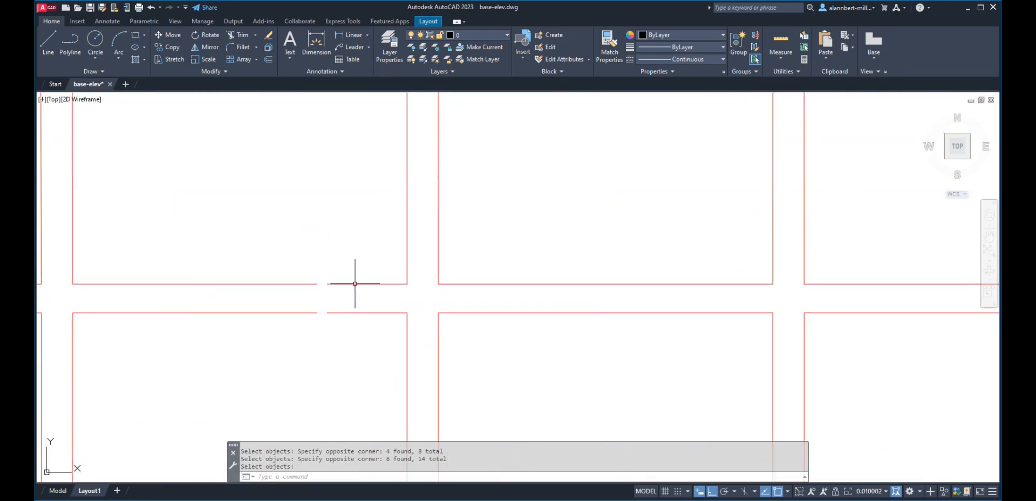
{"action": "type", "text": "e"}
{"action": "key", "text": "Return"}
{"action": "left_click", "coordinate": [374, 270]}
{"action": "left_click", "coordinate": [357, 327]}
{"action": "key", "text": "Return"}
- Erase the short leftover segments along the top edge of the ground floor's third upper pane
{"action": "scroll", "coordinate": [359, 287], "scroll_direction": "down", "scroll_amount": 2}
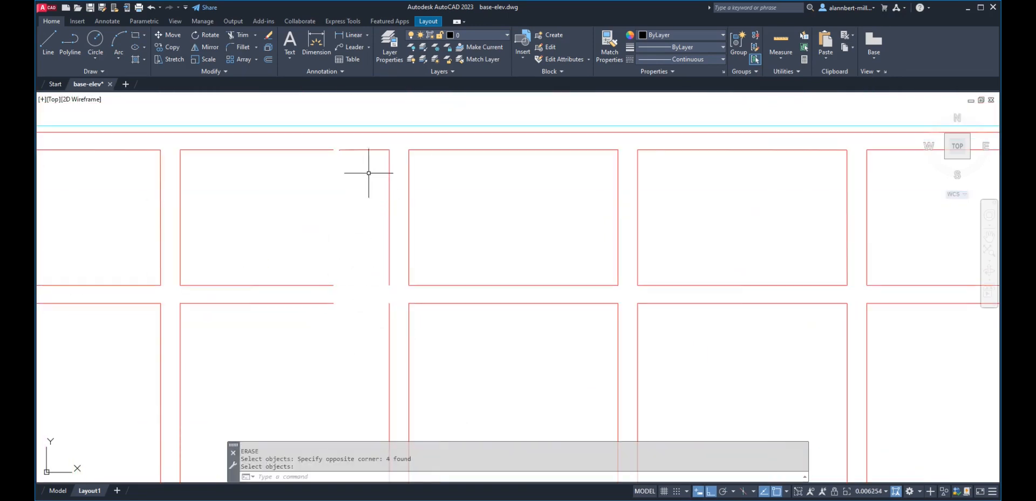
{"action": "left_click", "coordinate": [363, 151]}
{"action": "key", "text": "Return"}
{"action": "left_click", "coordinate": [365, 147]}
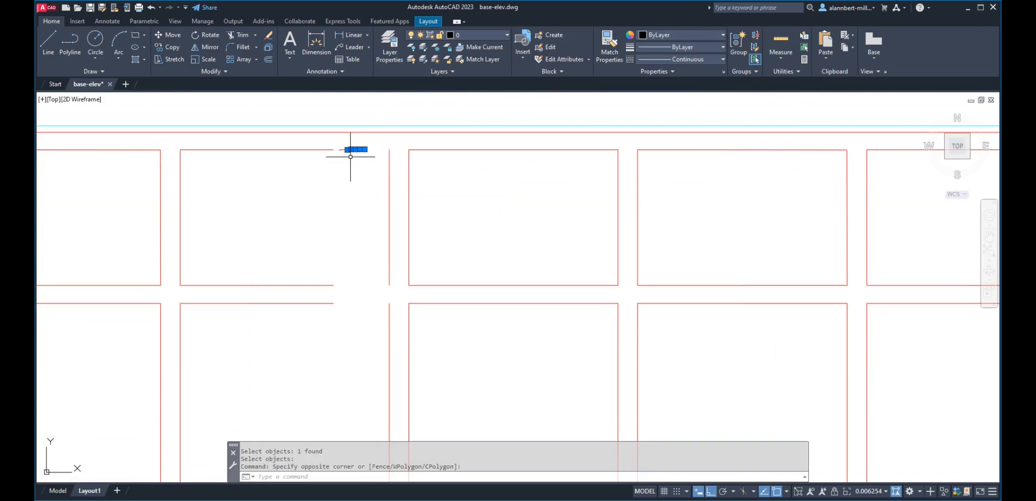
{"action": "left_click", "coordinate": [339, 144]}
{"action": "left_click", "coordinate": [372, 161]}
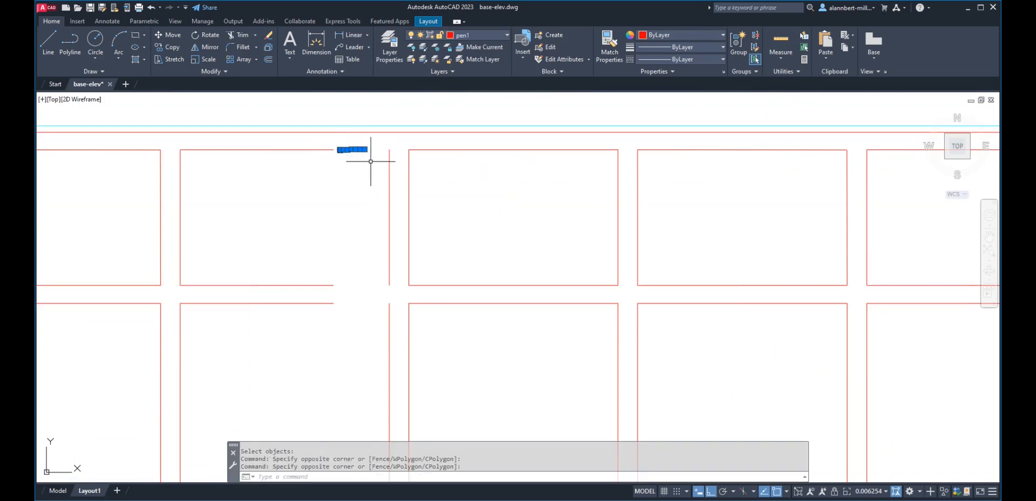
{"action": "key", "text": "Delete"}
- Close the open corners of the ground floor's third upper pane and the top of the tall pane with zero-radius fillets
{"action": "type", "text": "f"}
{"action": "key", "text": "Return"}
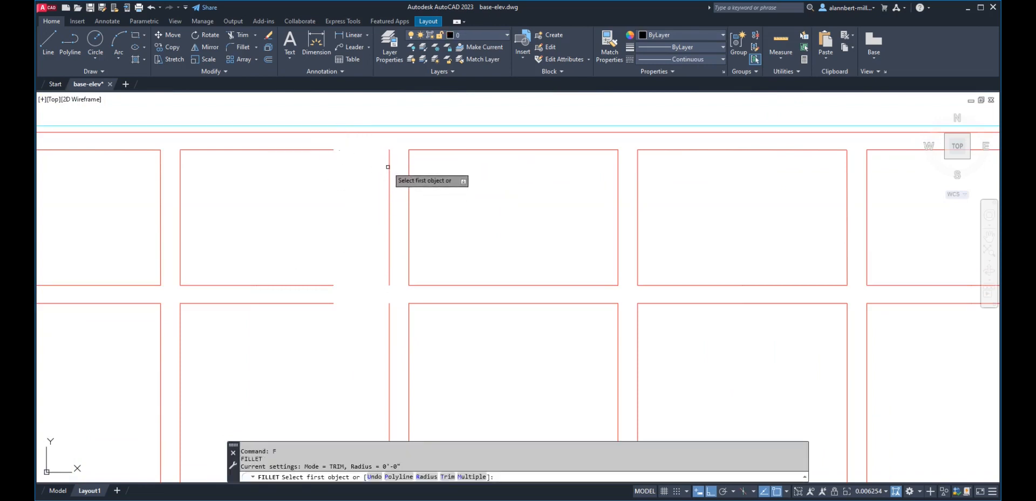
{"action": "left_click", "coordinate": [389, 167]}
{"action": "left_click", "coordinate": [330, 148]}
{"action": "key", "text": "Return"}
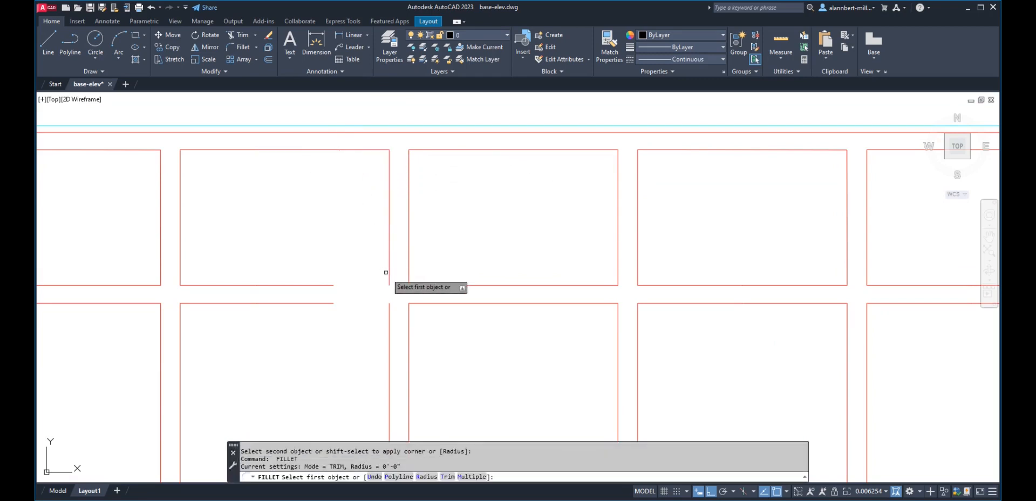
{"action": "left_click", "coordinate": [389, 272]}
{"action": "left_click", "coordinate": [332, 285]}
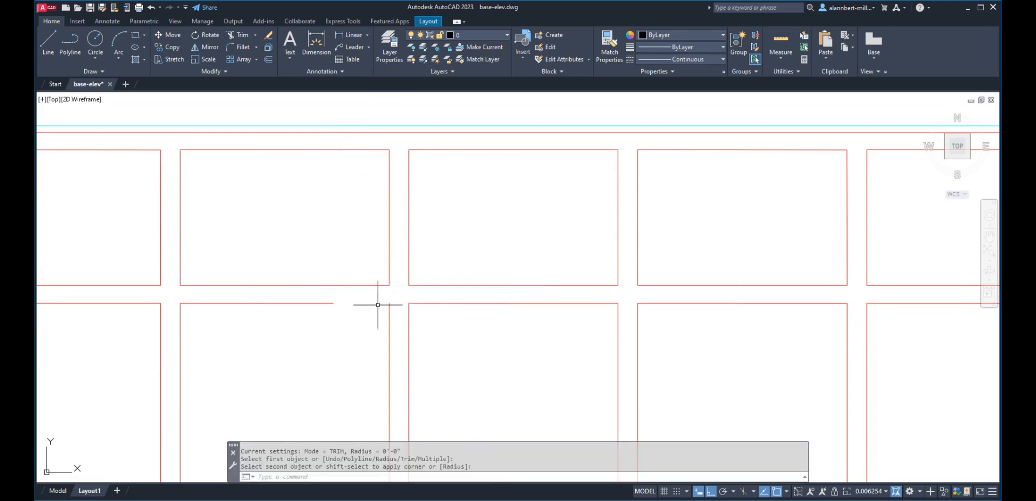
{"action": "key", "text": "Return"}
{"action": "left_click", "coordinate": [389, 311]}
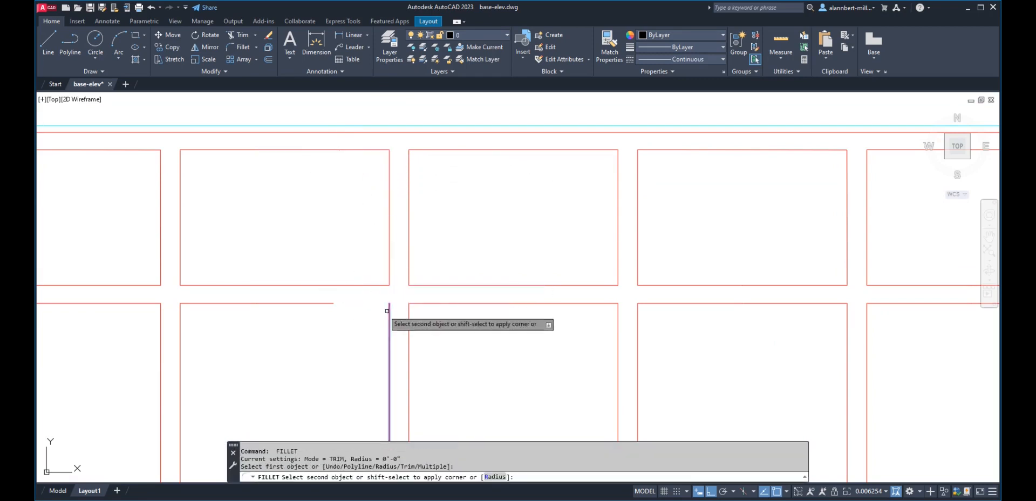
{"action": "left_click", "coordinate": [335, 303]}
- Erase the short leftover horizontal segments along the lower transom of the ground floor's third window bay
{"action": "scroll", "coordinate": [353, 355], "scroll_direction": "down", "scroll_amount": 8}
{"action": "scroll", "coordinate": [353, 355], "scroll_direction": "up", "scroll_amount": 8}
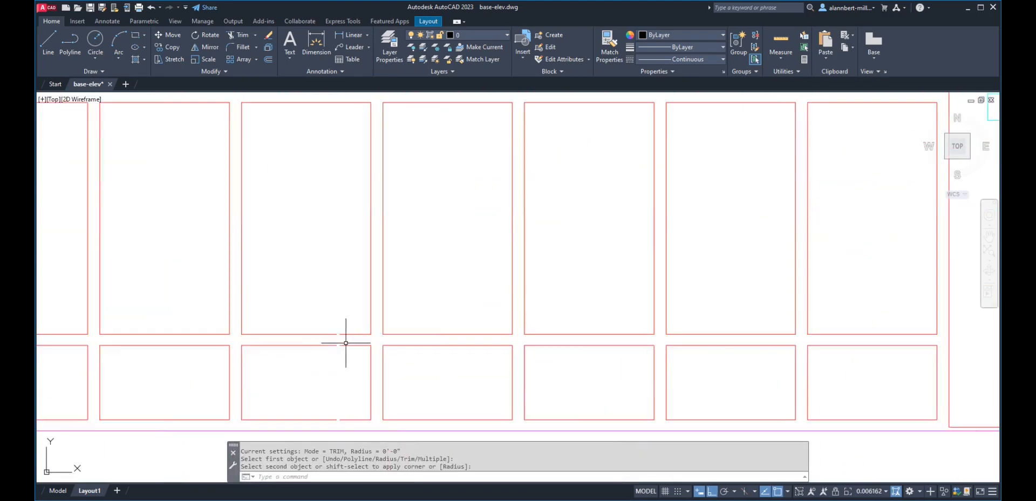
{"action": "key", "text": "Escape"}
{"action": "key", "text": "Escape"}
{"action": "type", "text": "e"}
{"action": "key", "text": "Return"}
{"action": "left_click", "coordinate": [367, 319]}
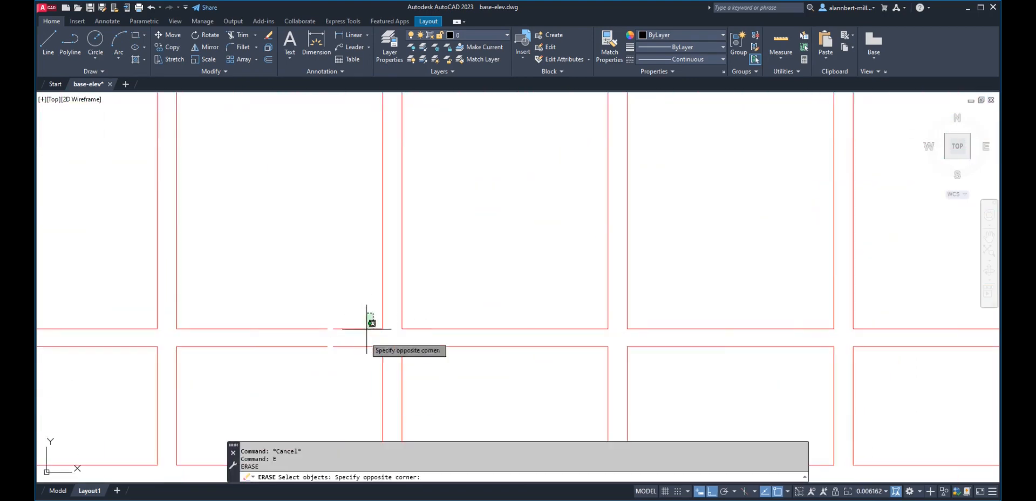
{"action": "left_click", "coordinate": [356, 373]}
{"action": "key", "text": "Return"}
- Erase the short leftover segments along the bottom edge of the ground floor's third lower pane
{"action": "scroll", "coordinate": [358, 369], "scroll_direction": "down", "scroll_amount": 6}
{"action": "scroll", "coordinate": [352, 330], "scroll_direction": "up", "scroll_amount": 4}
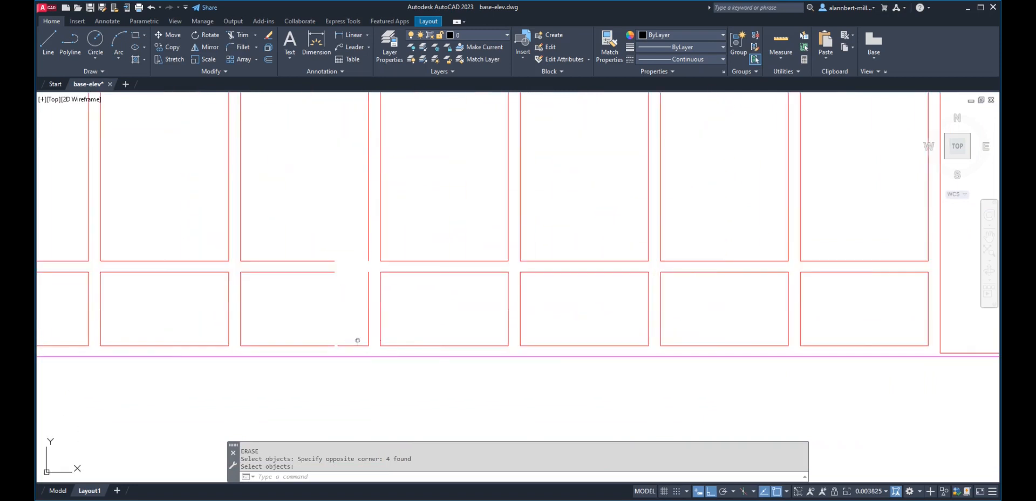
{"action": "type", "text": "e"}
{"action": "key", "text": "Return"}
{"action": "left_click", "coordinate": [352, 345]}
{"action": "key", "text": "Escape"}
- Close the open corners of the ground floor's third lower pane and the bottom of the tall pane with zero-radius fillets
{"action": "type", "text": "f"}
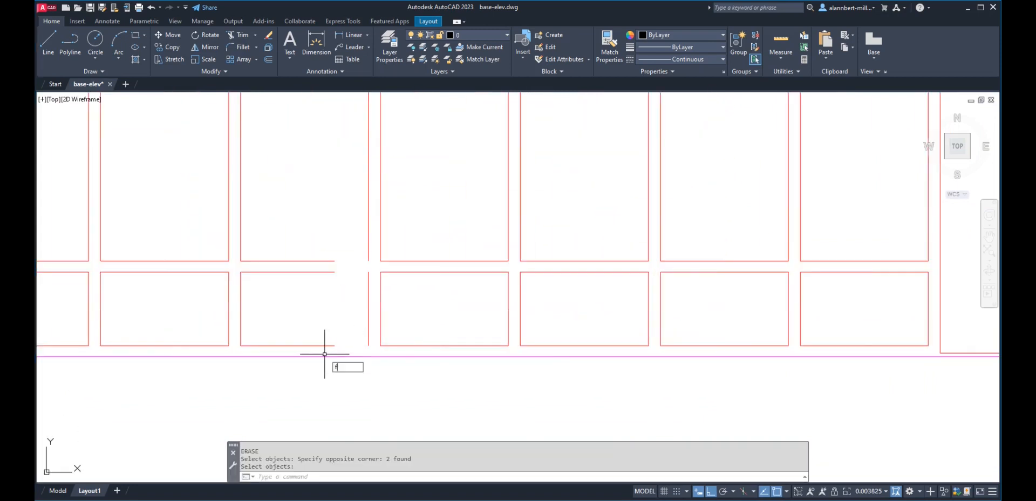
{"action": "key", "text": "Return"}
{"action": "left_click", "coordinate": [327, 345]}
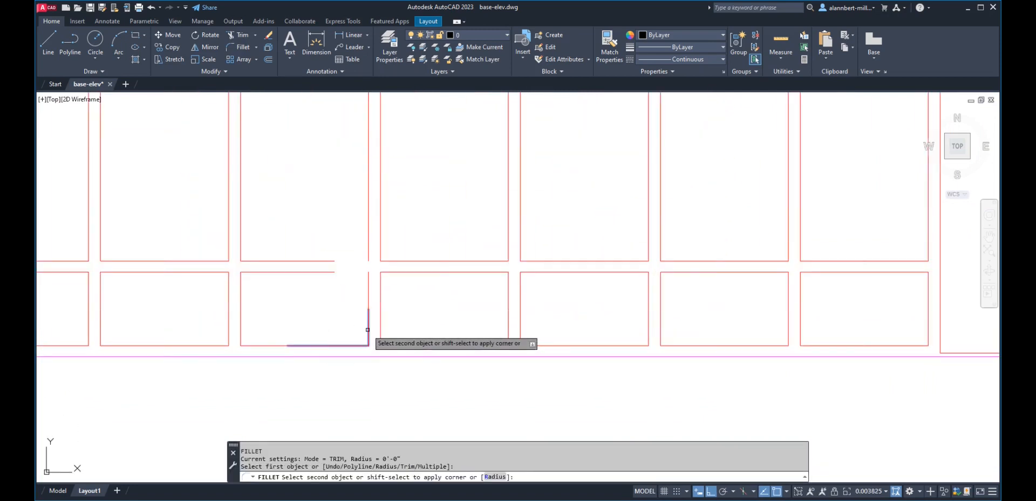
{"action": "left_click", "coordinate": [369, 327]}
{"action": "key", "text": "Return"}
{"action": "left_click", "coordinate": [368, 282]}
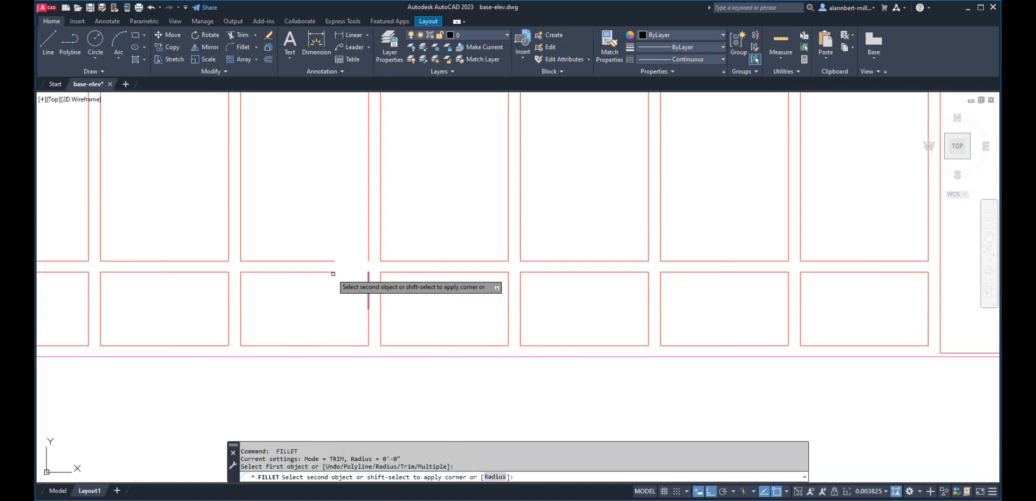
{"action": "left_click", "coordinate": [333, 272]}
{"action": "key", "text": "Return"}
{"action": "left_click", "coordinate": [333, 261]}
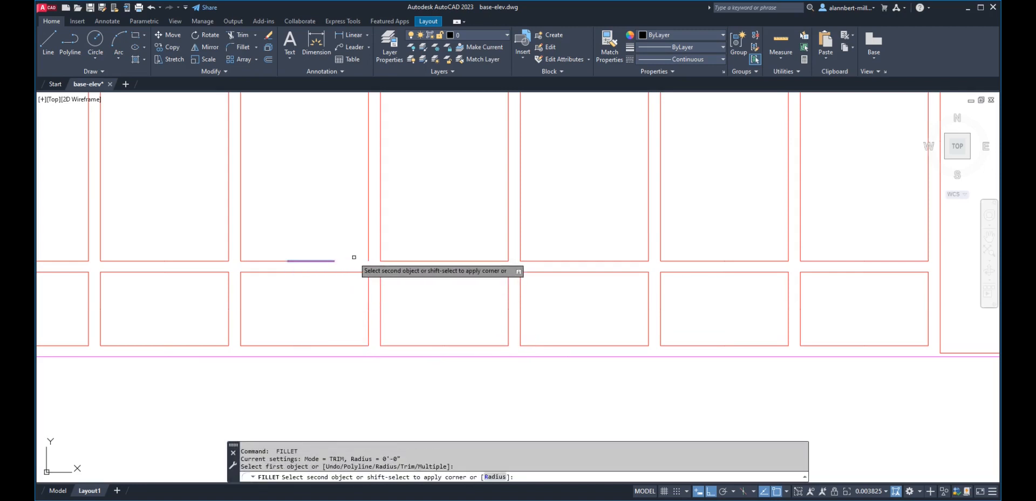
{"action": "left_click", "coordinate": [369, 258]}
- Examine the upper-floor windows and balcony railing for remaining gaps and leftover segments
{"action": "scroll", "coordinate": [351, 211], "scroll_direction": "down", "scroll_amount": 6}
{"action": "middle_click_drag", "start_coordinate": [354, 213], "coordinate": [355, 337]}
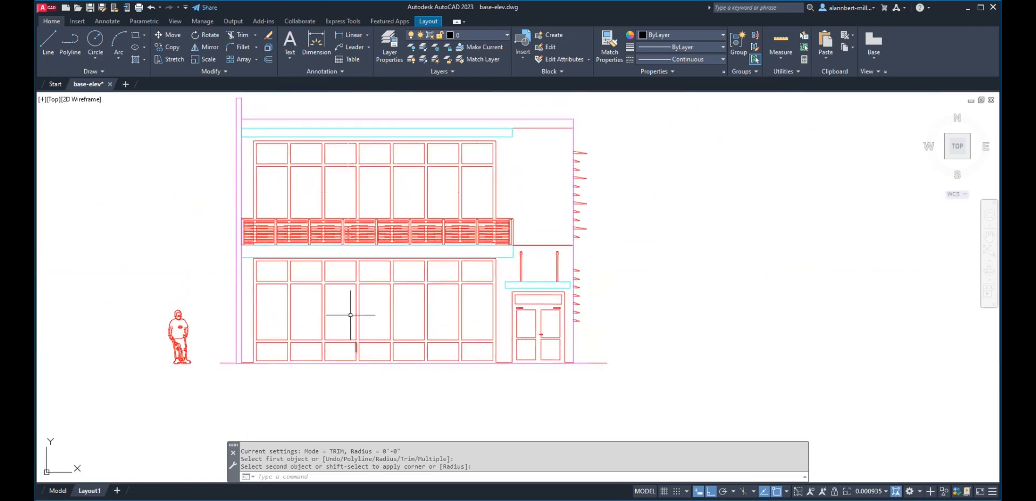
{"action": "scroll", "coordinate": [340, 275], "scroll_direction": "up", "scroll_amount": 5}
{"action": "middle_click_drag", "start_coordinate": [367, 250], "coordinate": [339, 447]}
{"action": "scroll", "coordinate": [329, 330], "scroll_direction": "down", "scroll_amount": 1}
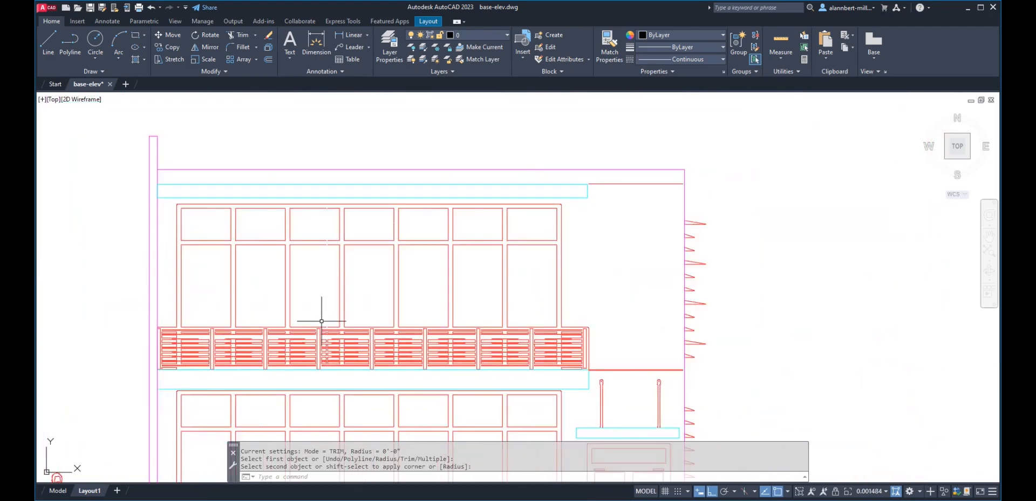
{"action": "scroll", "coordinate": [460, 324], "scroll_direction": "up", "scroll_amount": 5}
{"action": "scroll", "coordinate": [700, 334], "scroll_direction": "down", "scroll_amount": 4}
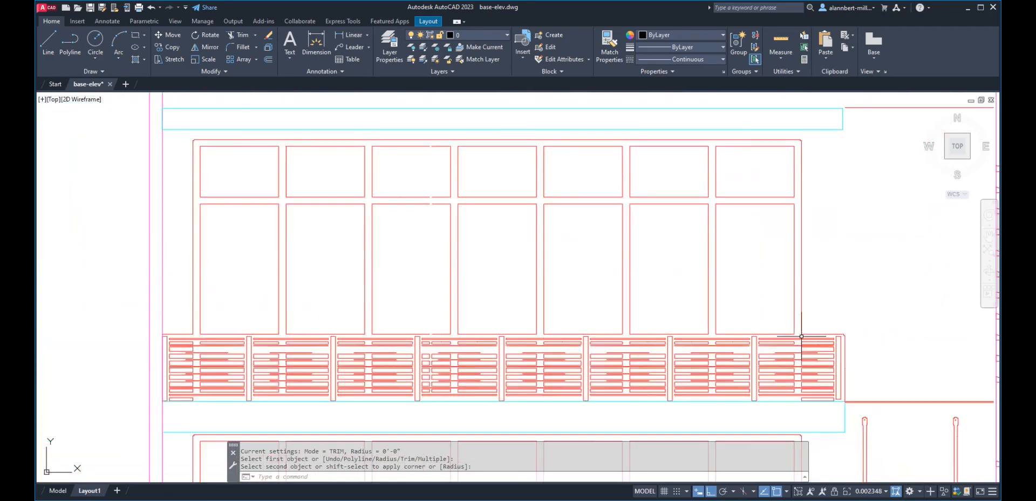
- Erase the small jagged segments at the upper right corner of the balcony railing outline
{"action": "middle_click_drag", "start_coordinate": [862, 390], "coordinate": [717, 347]}
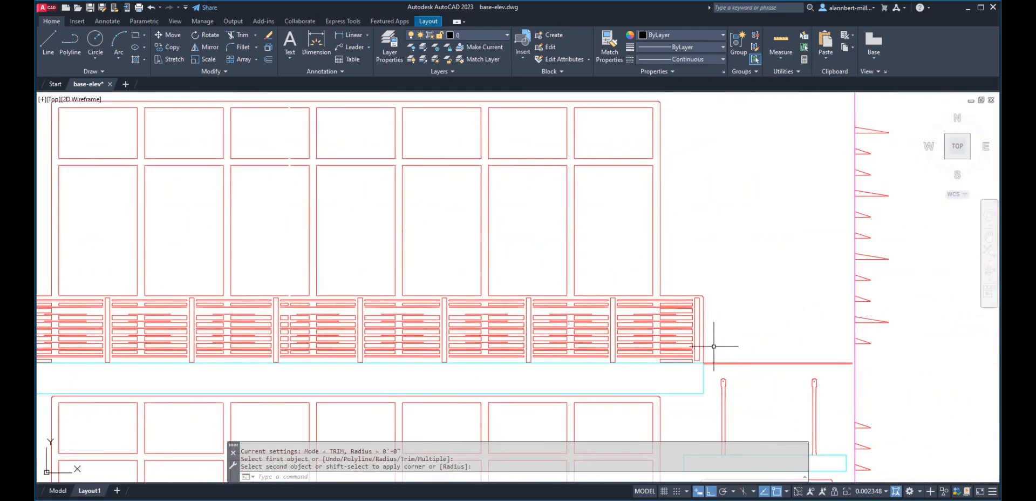
{"action": "scroll", "coordinate": [705, 331], "scroll_direction": "up", "scroll_amount": 5}
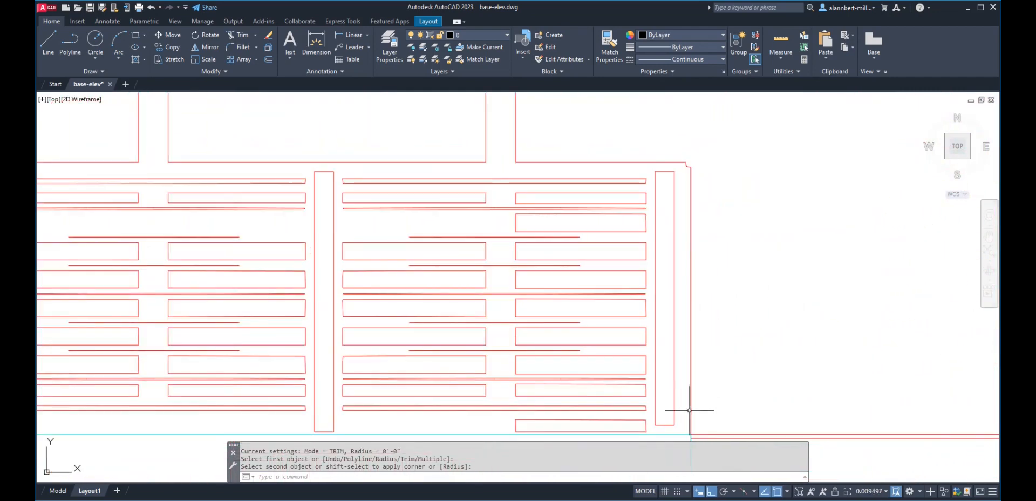
{"action": "type", "text": "E"}
{"action": "key", "text": "Return"}
{"action": "left_click", "coordinate": [681, 157]}
{"action": "left_click", "coordinate": [703, 184]}
{"action": "key", "text": "Return"}
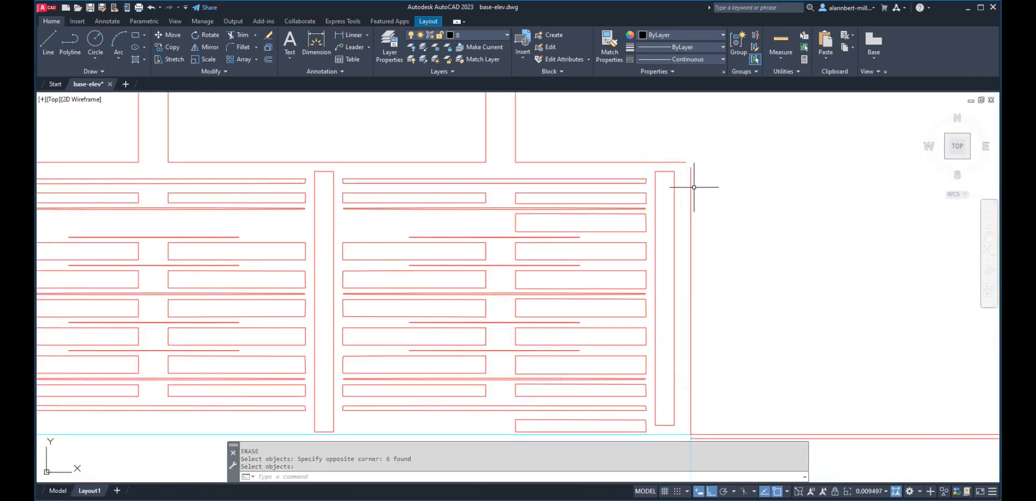
- Close the balcony railing outline's upper right corner with a zero-radius fillet between its vertical edge and top line
{"action": "type", "text": "f"}
{"action": "key", "text": "Return"}
{"action": "left_click", "coordinate": [691, 189]}
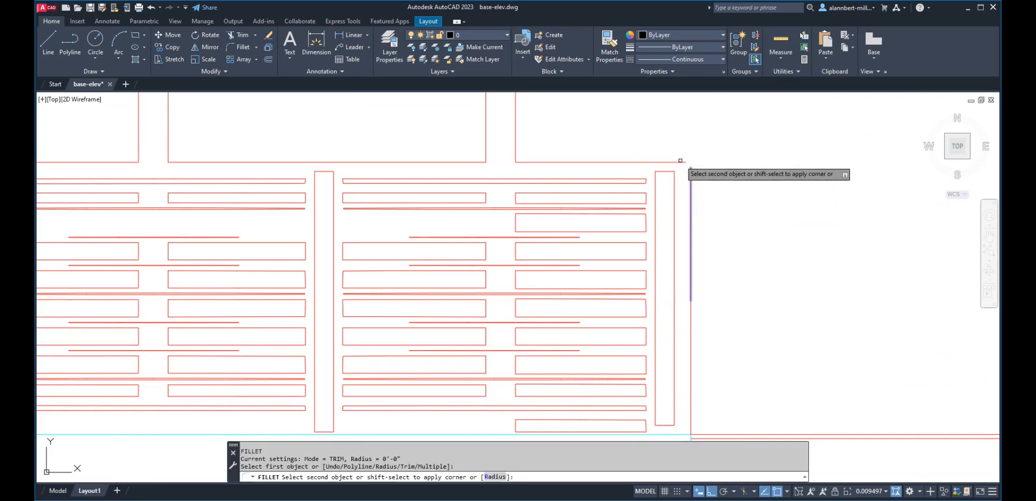
{"action": "left_click", "coordinate": [680, 162]}
{"action": "scroll", "coordinate": [687, 262], "scroll_direction": "down", "scroll_amount": 3}
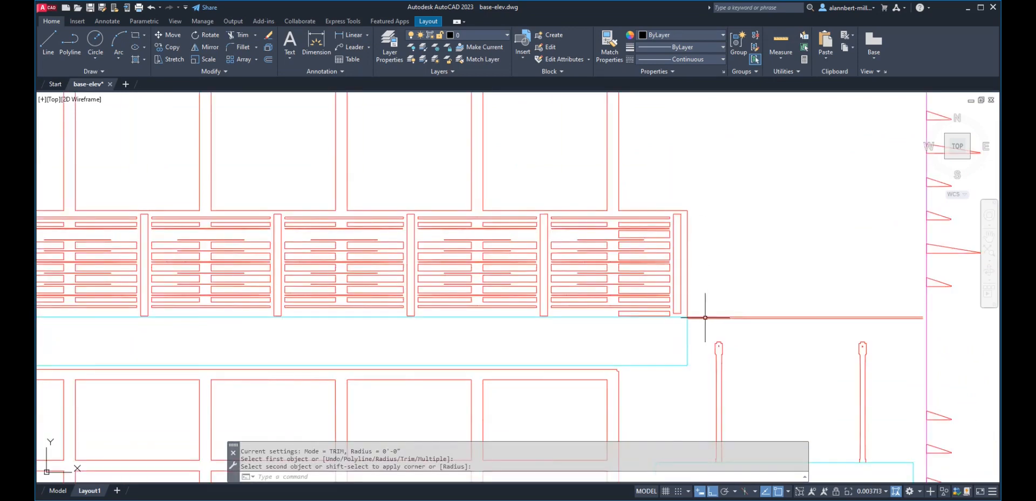
{"action": "scroll", "coordinate": [693, 315], "scroll_direction": "up", "scroll_amount": 4}
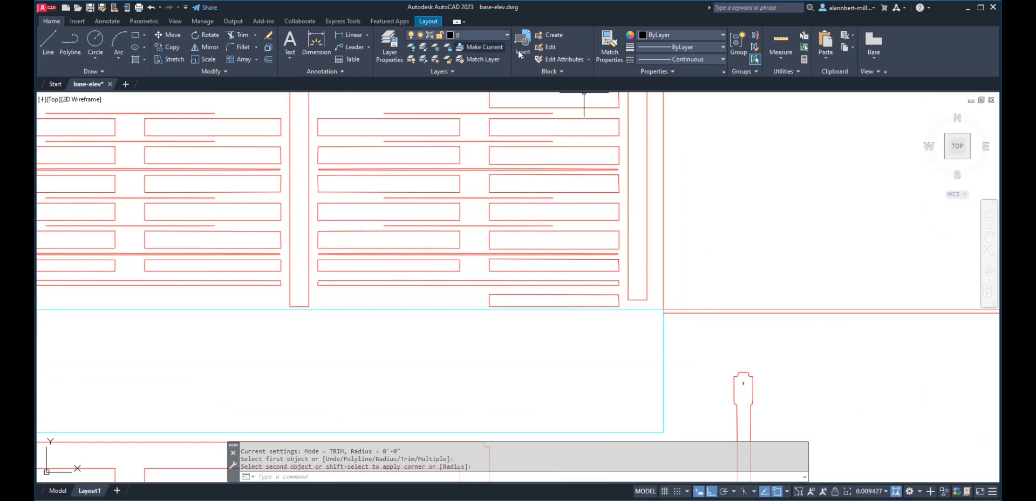
{"action": "left_click", "coordinate": [610, 46]}
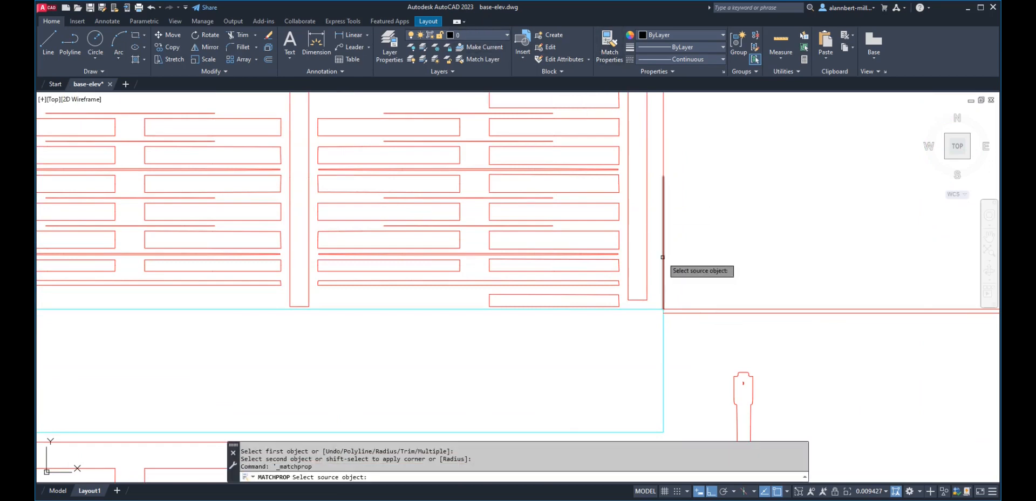
{"action": "left_click", "coordinate": [663, 257]}
{"action": "key", "text": "Escape"}
- Match the lower segment of the railing's right vertical edge to the cyan floor slab edge
{"action": "key", "text": "Return"}
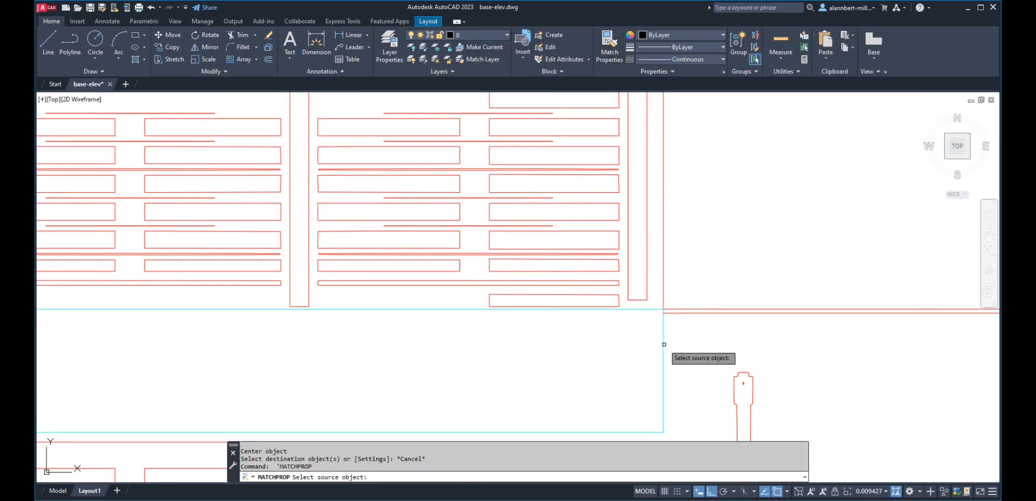
{"action": "left_click", "coordinate": [664, 348]}
{"action": "key", "text": "Return"}
{"action": "scroll", "coordinate": [660, 220], "scroll_direction": "down", "scroll_amount": 6}
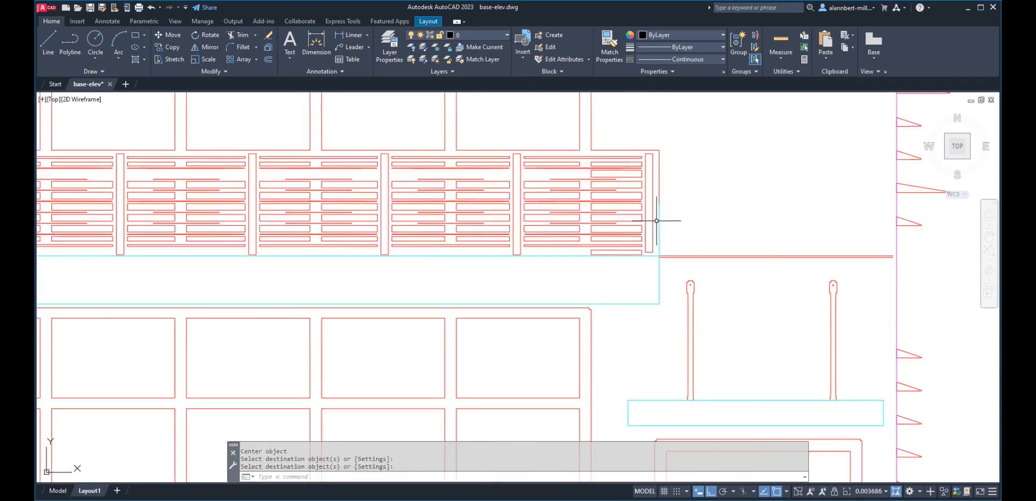
- Match the rest of the railing's right edge and the right end of its top line to the cyan edge segment
{"action": "middle_click_drag", "start_coordinate": [661, 227], "coordinate": [671, 302]}
{"action": "scroll", "coordinate": [671, 303], "scroll_direction": "up", "scroll_amount": 3}
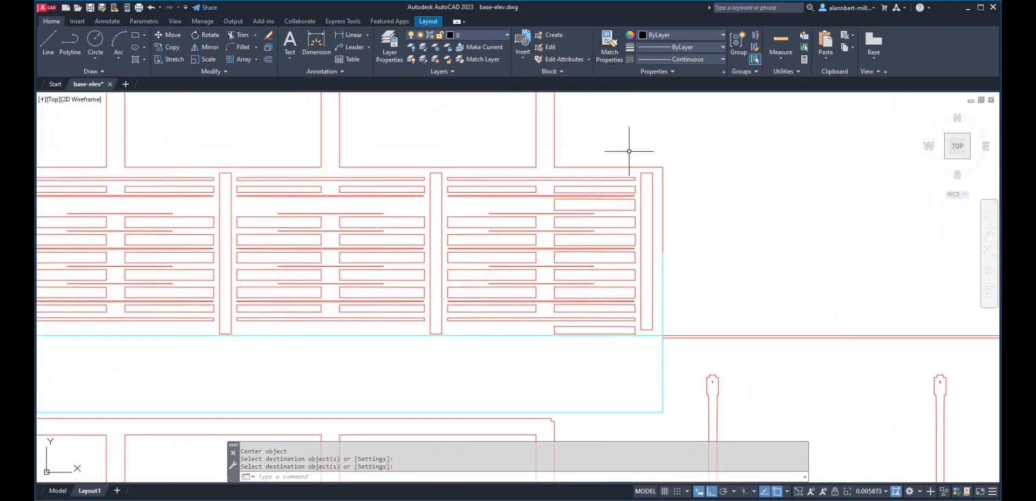
{"action": "left_click", "coordinate": [612, 48]}
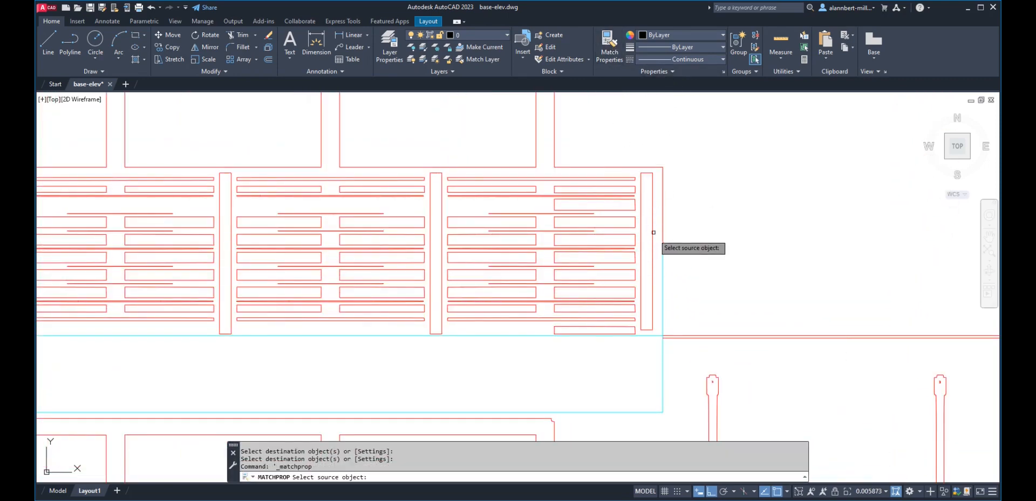
{"action": "left_click", "coordinate": [663, 269]}
{"action": "left_click", "coordinate": [668, 162]}
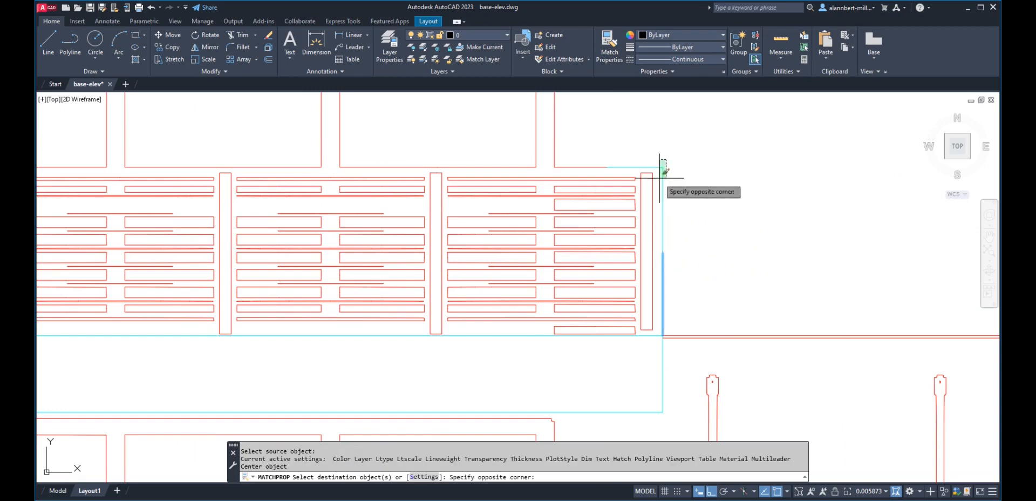
{"action": "left_click", "coordinate": [659, 179]}
{"action": "left_click", "coordinate": [616, 162]}
{"action": "left_click", "coordinate": [598, 174]}
{"action": "key", "text": "Escape"}
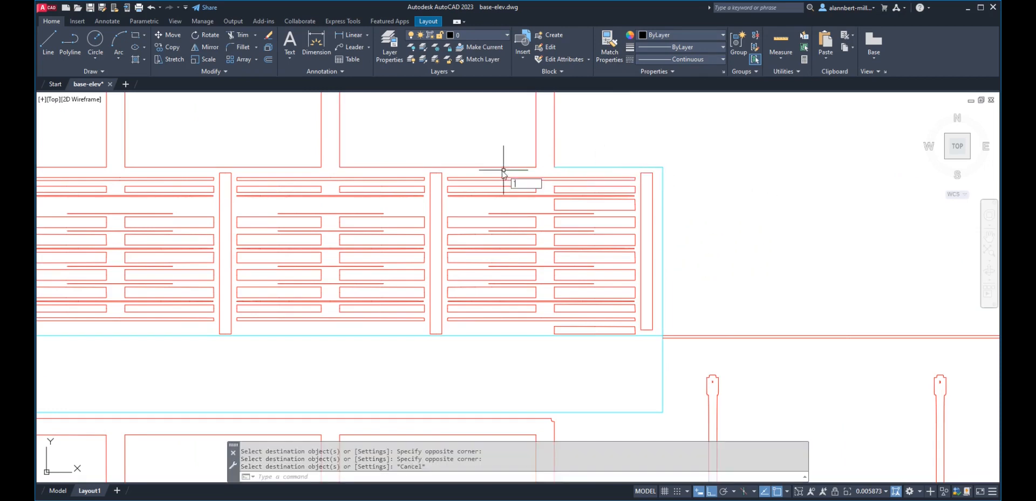
- Stretch the left end of the short cyan railing top line across the whole balcony to beyond the left wall
{"action": "scroll", "coordinate": [503, 169], "scroll_direction": "down", "scroll_amount": 3}
{"action": "scroll", "coordinate": [782, 178], "scroll_direction": "up", "scroll_amount": 2}
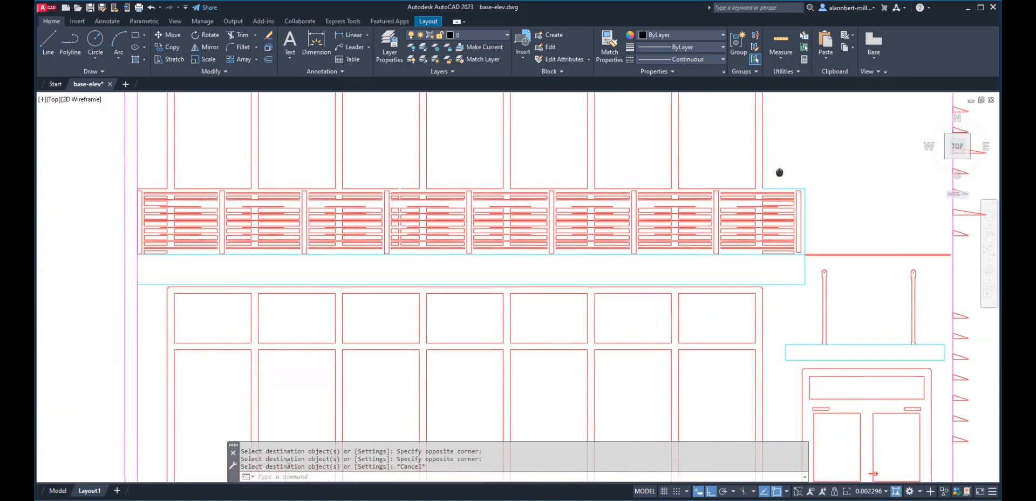
{"action": "left_click", "coordinate": [790, 190]}
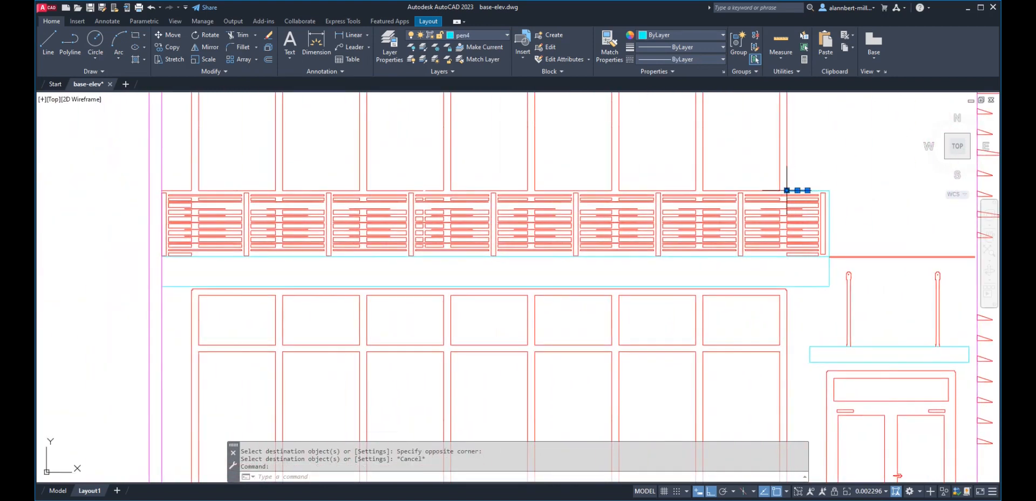
{"action": "left_click", "coordinate": [787, 190]}
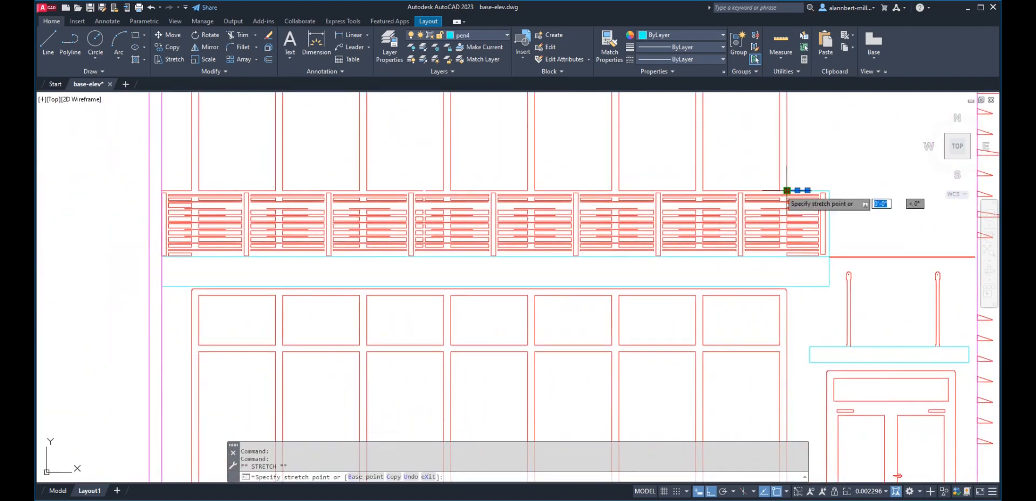
{"action": "left_click", "coordinate": [111, 193]}
- Trim the extended railing top line at the left wall and erase the leftover piece outside the building
{"action": "type", "text": "tr"}
{"action": "key", "text": "Return"}
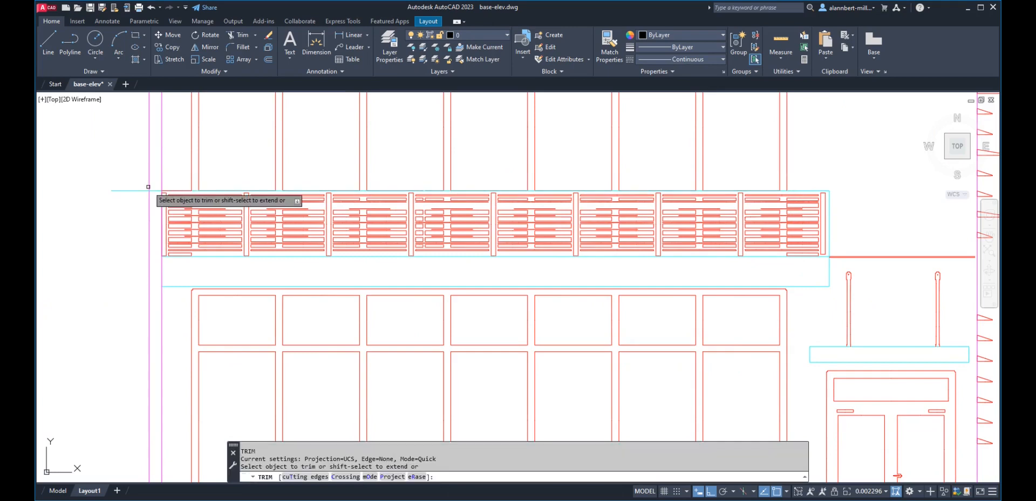
{"action": "key", "text": "Escape"}
{"action": "type", "text": "e"}
{"action": "key", "text": "Return"}
{"action": "left_click", "coordinate": [137, 184]}
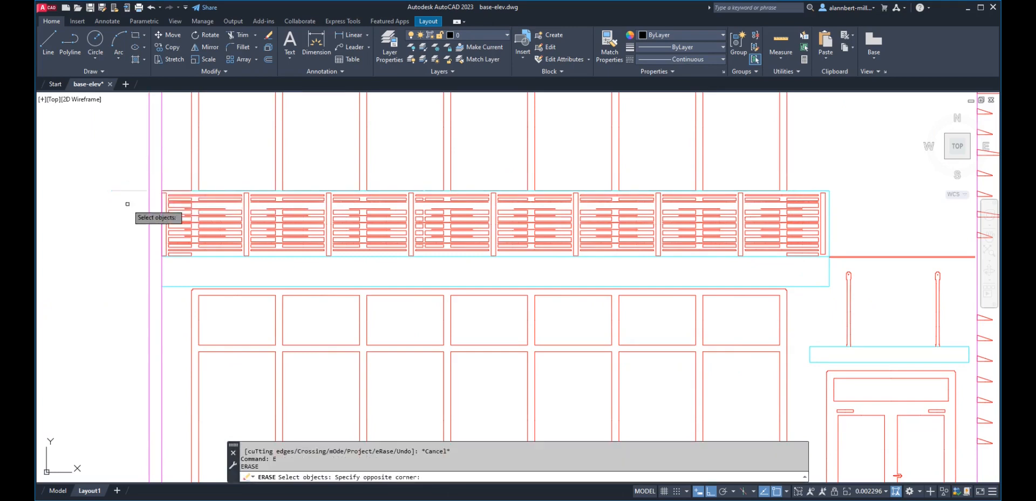
{"action": "left_click", "coordinate": [128, 203]}
{"action": "scroll", "coordinate": [241, 185], "scroll_direction": "down", "scroll_amount": 5}
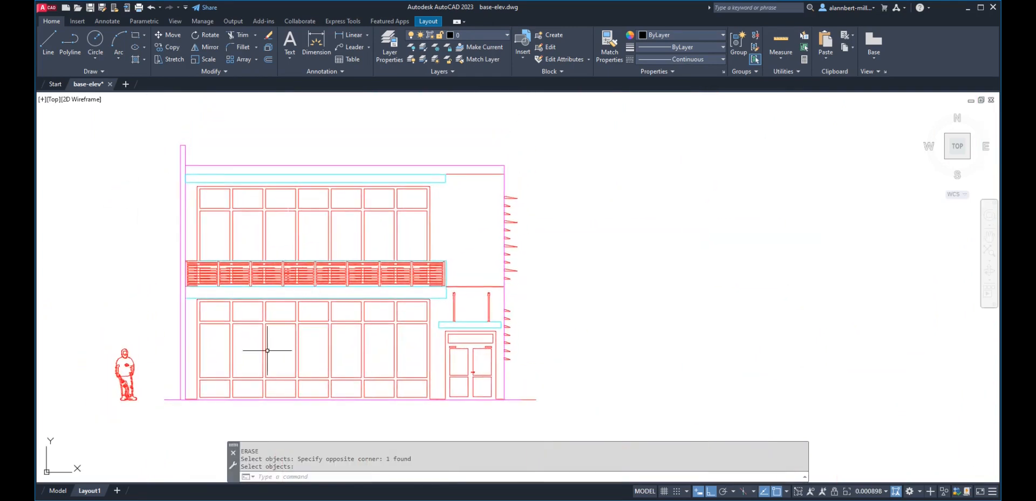
- Try setting the viewport scale to 1/8" = 1'-0" with the elevation zoomed far out
{"action": "scroll", "coordinate": [223, 365], "scroll_direction": "up", "scroll_amount": 1}
{"action": "scroll", "coordinate": [224, 365], "scroll_direction": "down", "scroll_amount": 1}
{"action": "mouse_move", "coordinate": [363, 329]}
{"action": "middle_mouse_down"}
{"action": "mouse_move", "coordinate": [353, 299]}
{"action": "mouse_move", "coordinate": [361, 311]}
{"action": "middle_mouse_up"}
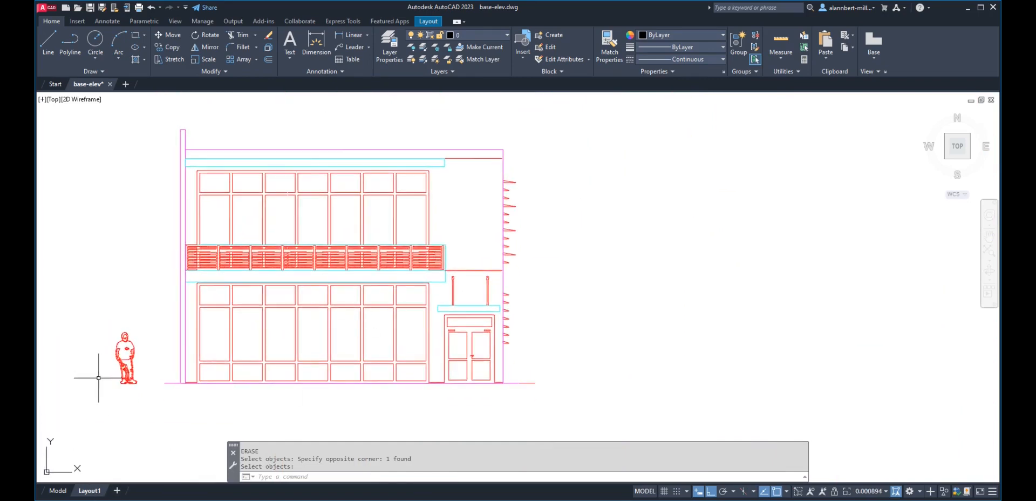
{"action": "scroll", "coordinate": [173, 382], "scroll_direction": "down", "scroll_amount": 10}
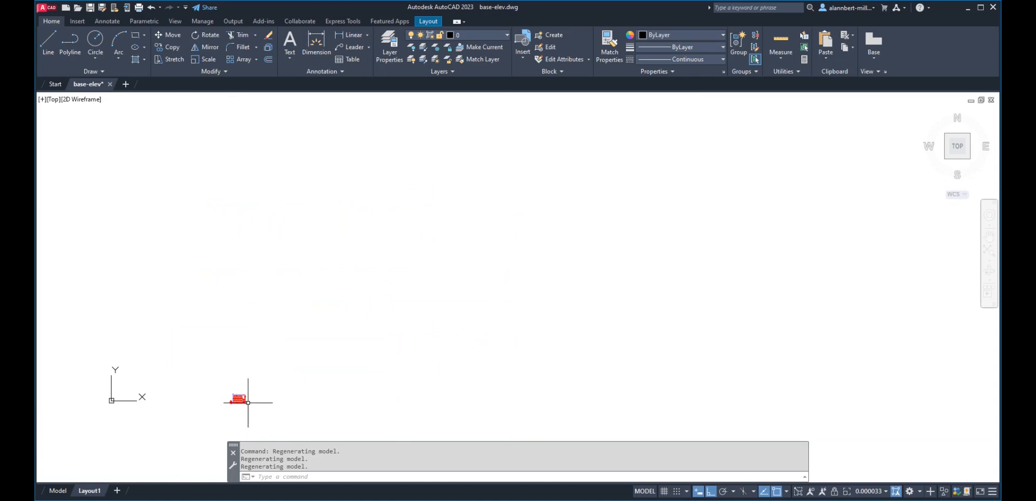
{"action": "scroll", "coordinate": [247, 402], "scroll_direction": "up", "scroll_amount": 5}
{"action": "scroll", "coordinate": [251, 404], "scroll_direction": "down", "scroll_amount": 1}
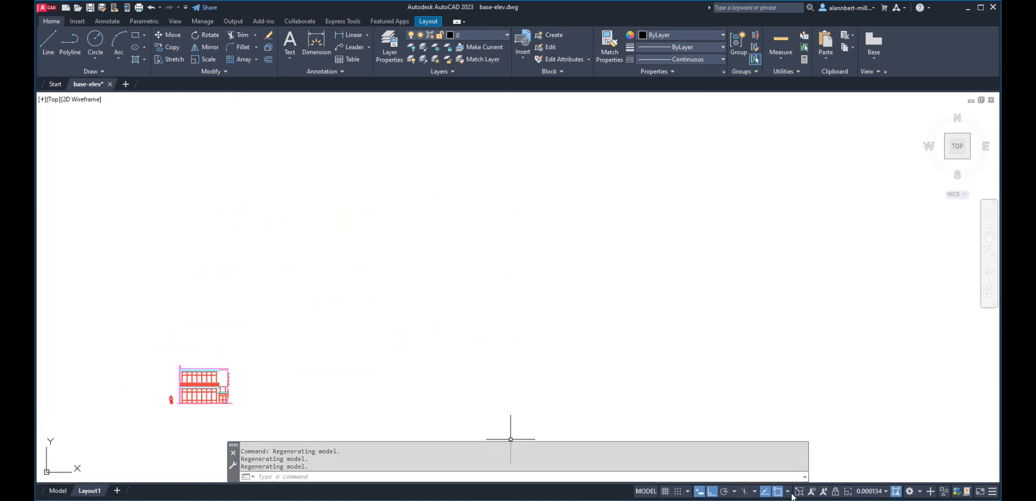
{"action": "left_click", "coordinate": [872, 492]}
{"action": "left_click", "coordinate": [859, 324]}
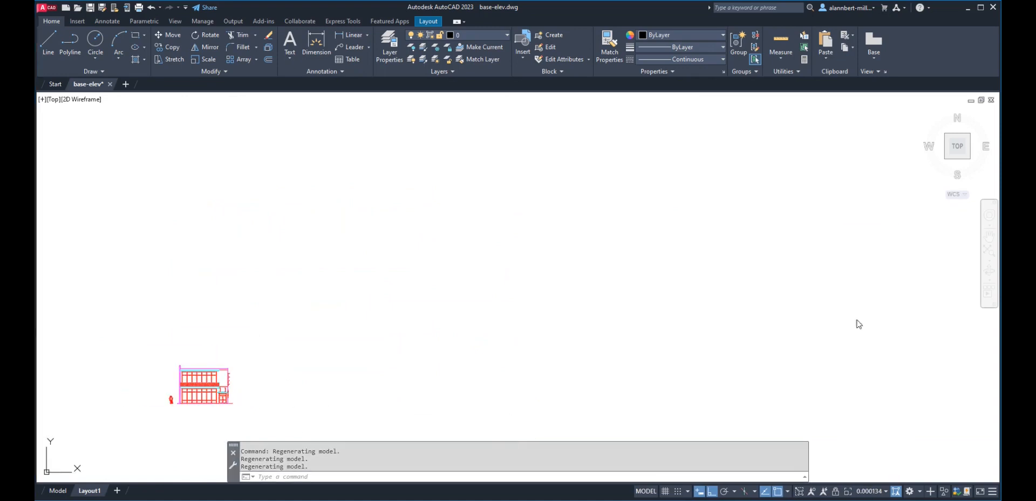
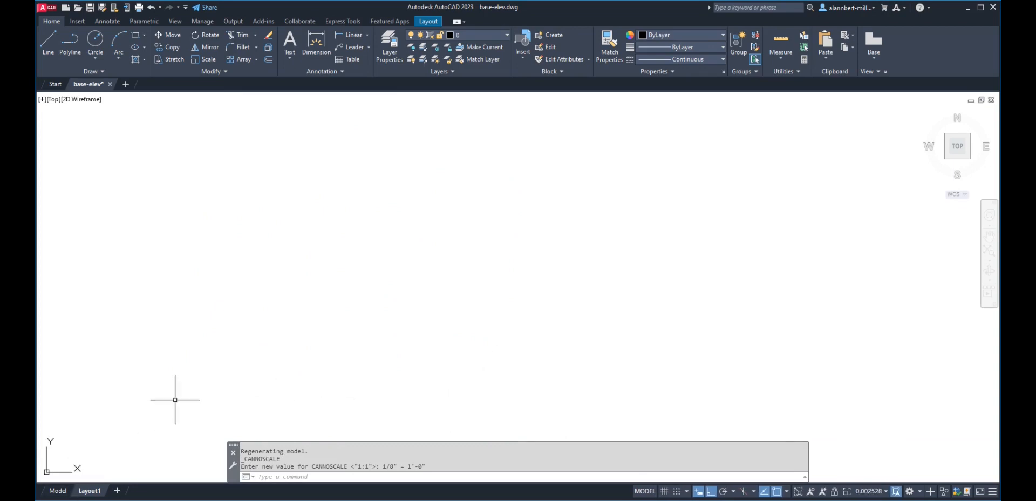
- Switch to paper space and bring the whole layout sheet into view
{"action": "type", "text": "ps"}
{"action": "key", "text": "Return"}
{"action": "type", "text": "z"}
{"action": "key", "text": "Return"}
{"action": "type", "text": "e"}
{"action": "key", "text": "Return"}
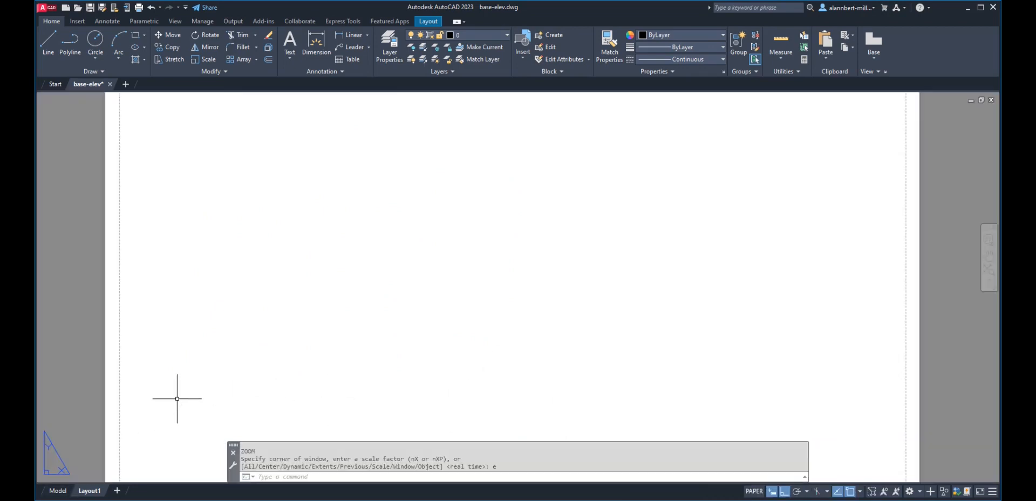
{"action": "scroll", "coordinate": [408, 289], "scroll_direction": "down", "scroll_amount": 5}
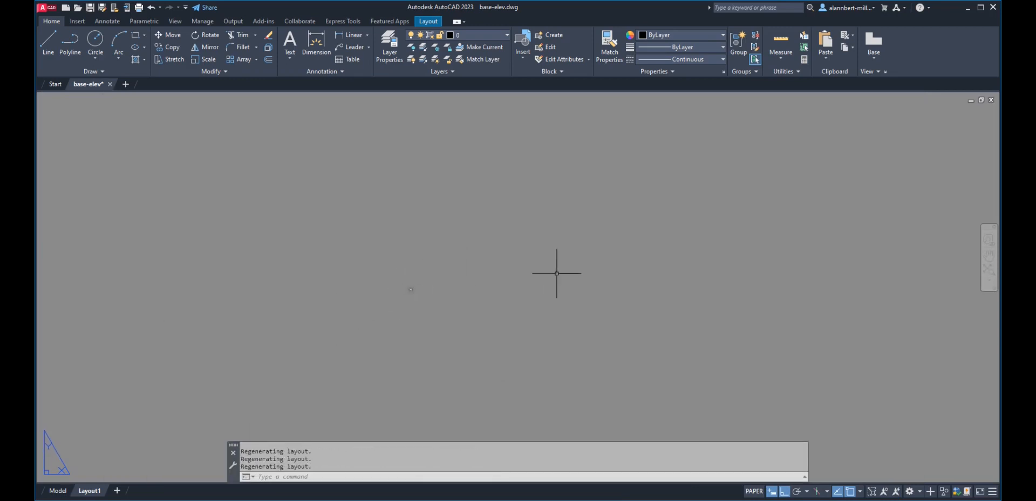
{"action": "scroll", "coordinate": [329, 308], "scroll_direction": "up", "scroll_amount": 5}
{"action": "scroll", "coordinate": [613, 254], "scroll_direction": "up", "scroll_amount": 2}
{"action": "scroll", "coordinate": [800, 203], "scroll_direction": "up", "scroll_amount": 2}
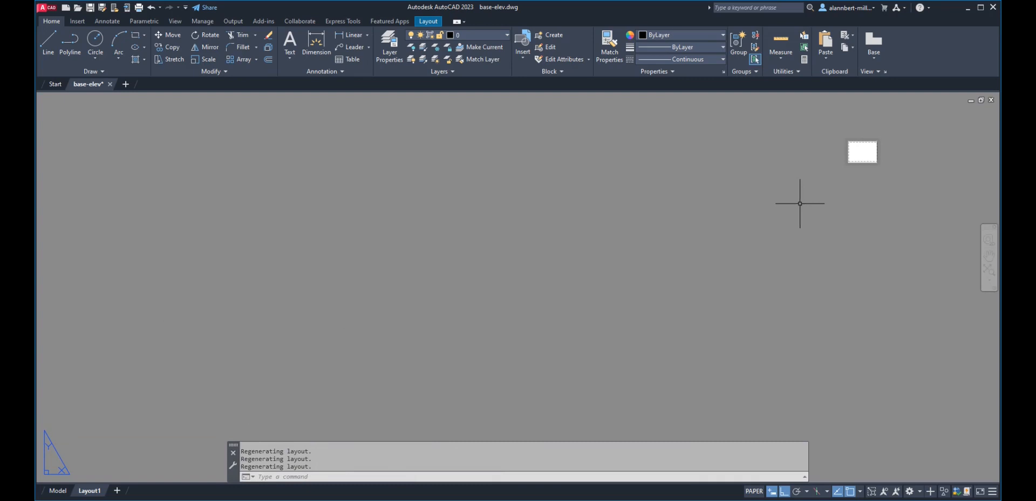
{"action": "scroll", "coordinate": [863, 159], "scroll_direction": "up", "scroll_amount": 2}
{"action": "middle_click", "coordinate": [849, 162]}
{"action": "middle_click", "coordinate": [848, 162]}
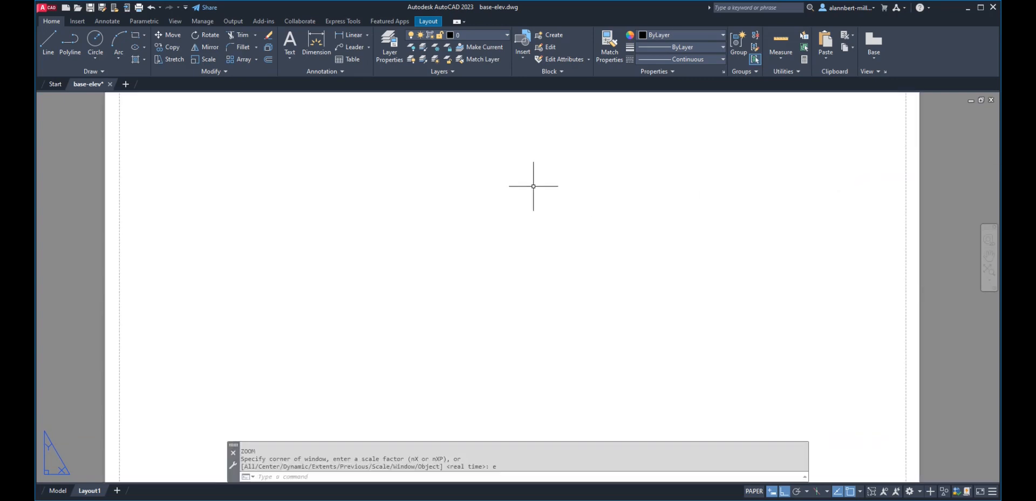
{"action": "scroll", "coordinate": [532, 187], "scroll_direction": "down", "scroll_amount": 5}
- Turn on the vport layer to show the viewport frame and zoom the layout to its extents
{"action": "left_click", "coordinate": [461, 38]}
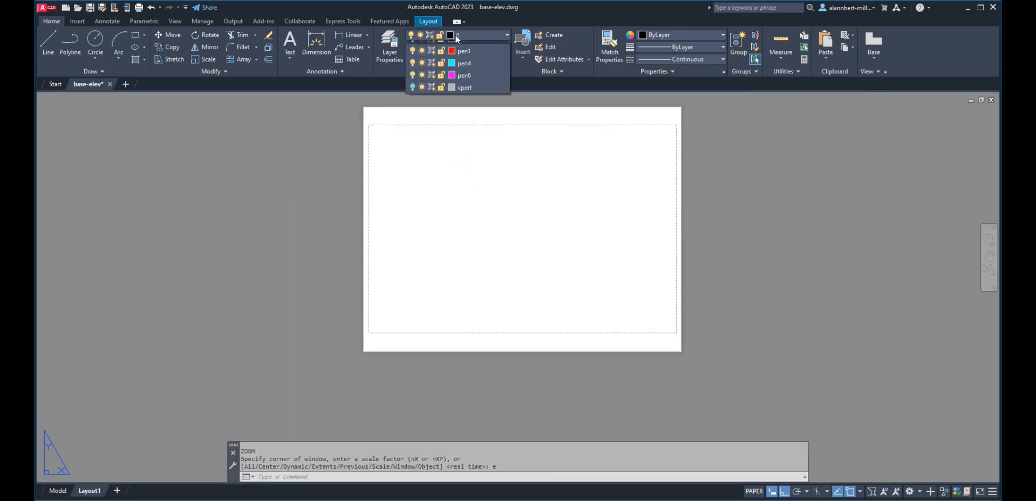
{"action": "left_click", "coordinate": [413, 96]}
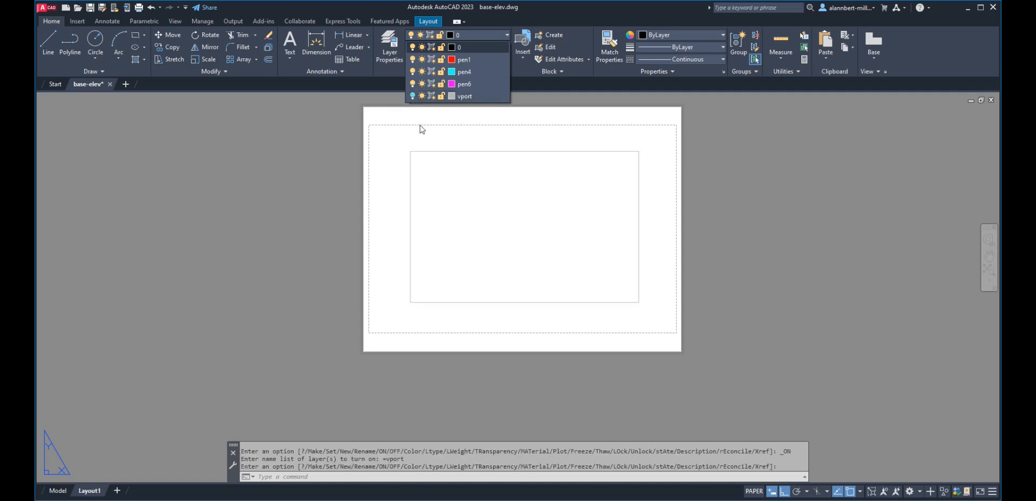
{"action": "left_click", "coordinate": [497, 220]}
{"action": "left_click", "coordinate": [478, 232]}
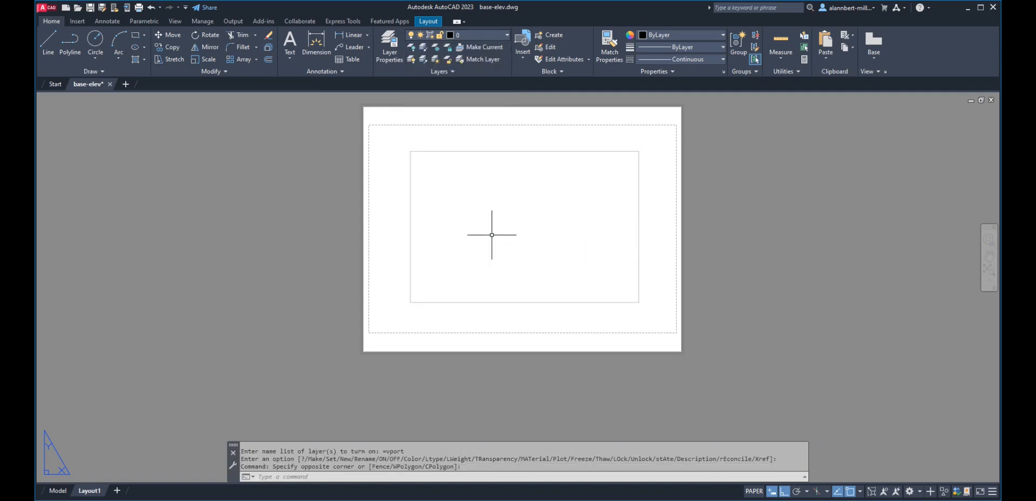
{"action": "type", "text": "z"}
{"action": "key", "text": "Return"}
{"action": "type", "text": "e"}
{"action": "key", "text": "Return"}
- Activate the layout viewport, zoom the elevation to its extents, and set the viewport scale to 1/8" = 1'-0"
{"action": "double_click", "coordinate": [492, 236]}
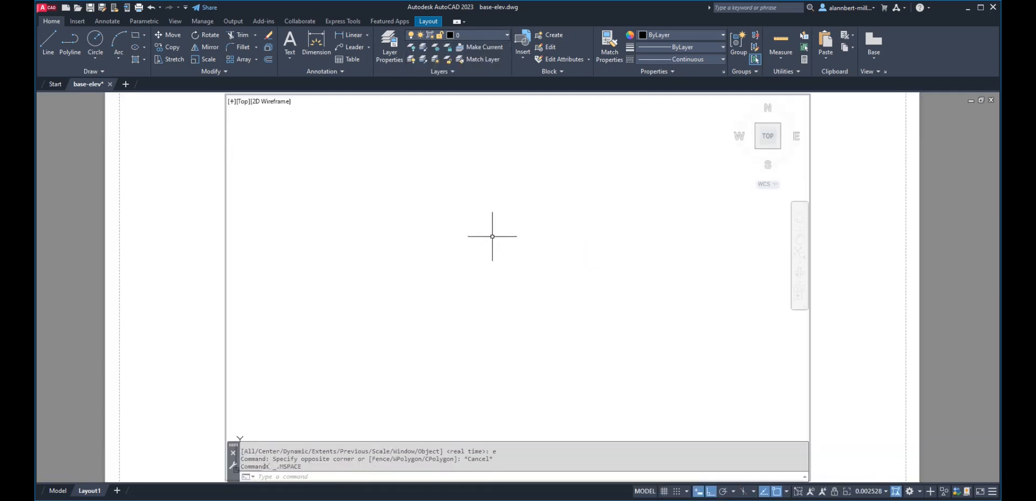
{"action": "type", "text": "z"}
{"action": "key", "text": "Return"}
{"action": "type", "text": "e"}
{"action": "key", "text": "Return"}
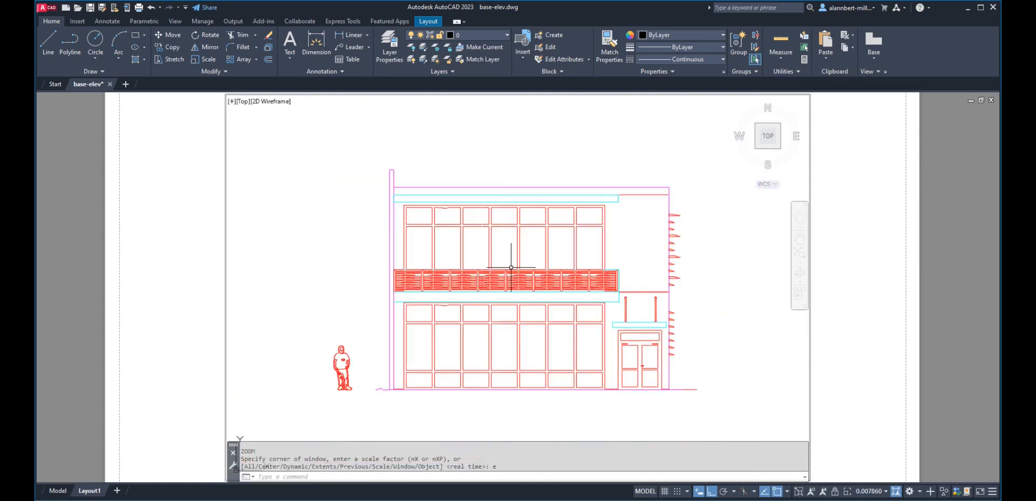
{"action": "left_click", "coordinate": [877, 491]}
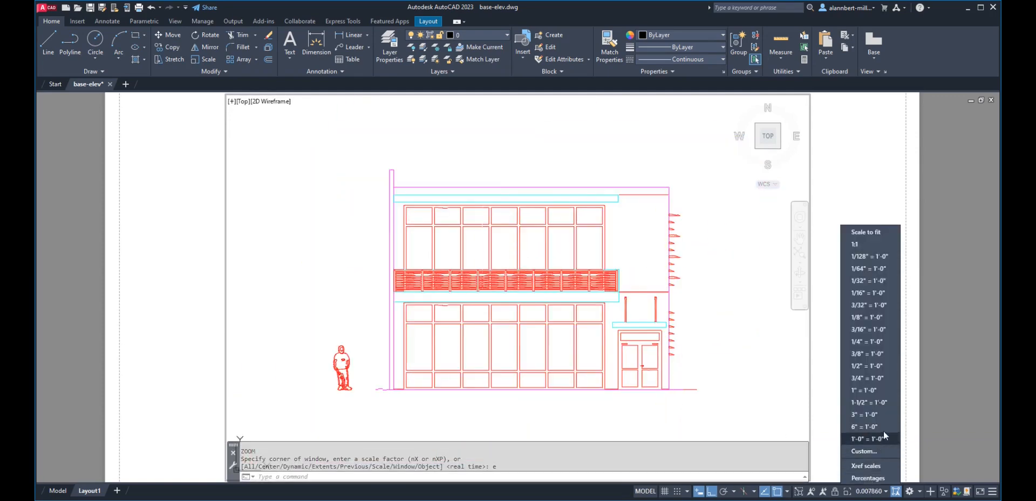
{"action": "left_click", "coordinate": [862, 316]}
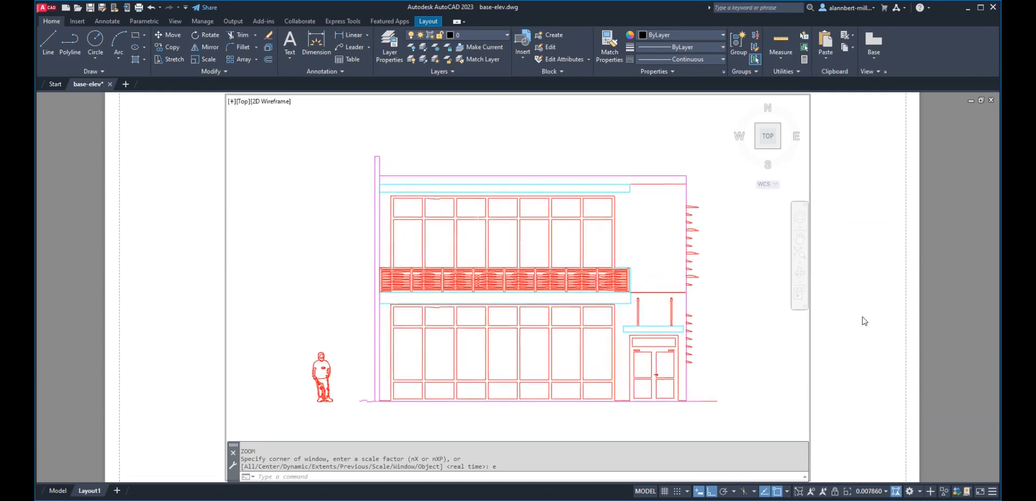
- Lock the layout viewport at its current scale and return to paper space
{"action": "left_click", "coordinate": [830, 492]}
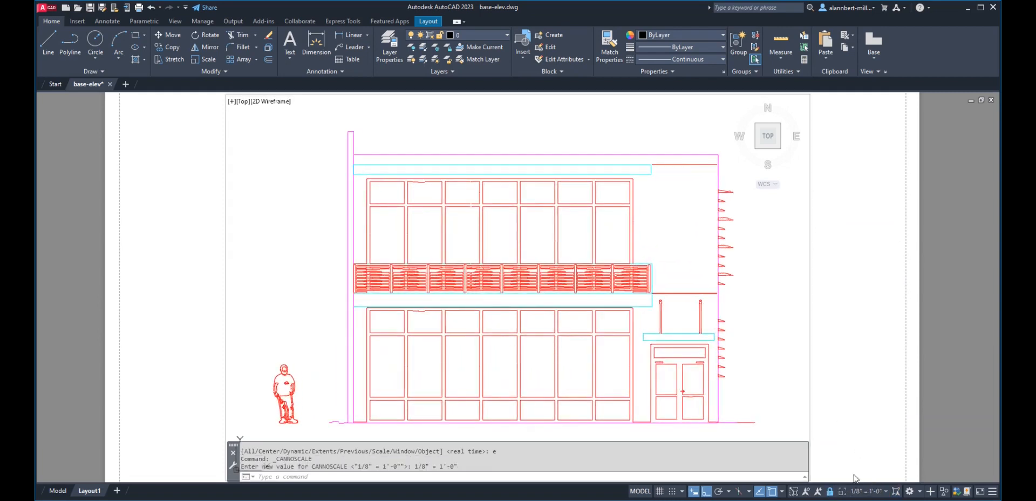
{"action": "double_click", "coordinate": [833, 288]}
{"action": "left_click", "coordinate": [771, 291]}
{"action": "key", "text": "Escape"}
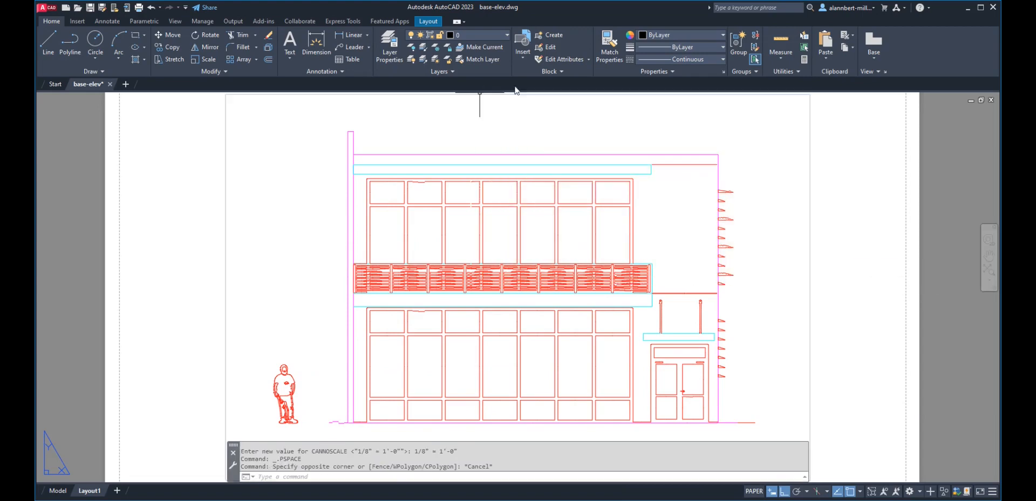
- Turn off the vport layer to hide the viewport frame on the sheet
{"action": "left_click", "coordinate": [480, 35]}
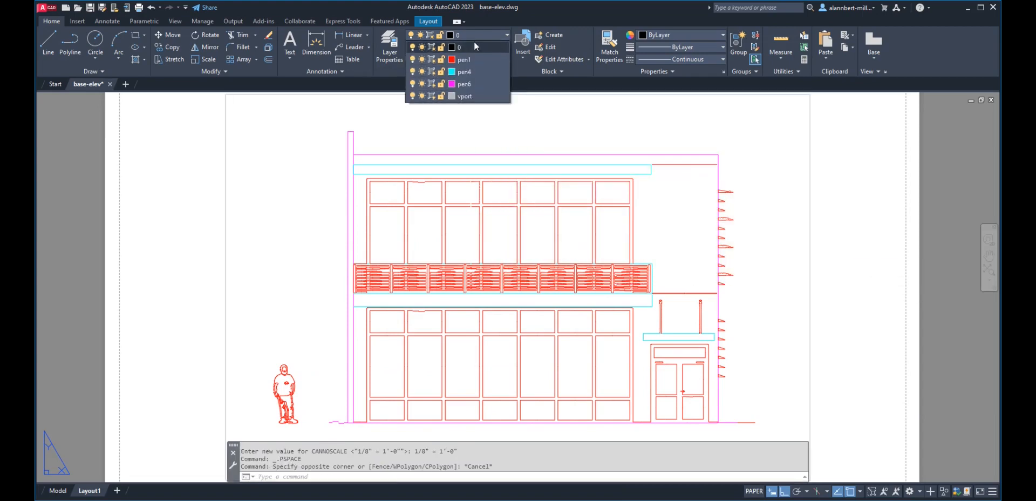
{"action": "left_click", "coordinate": [413, 96]}
{"action": "scroll", "coordinate": [213, 178], "scroll_direction": "down", "scroll_amount": 6}
{"action": "scroll", "coordinate": [215, 186], "scroll_direction": "up", "scroll_amount": 4}
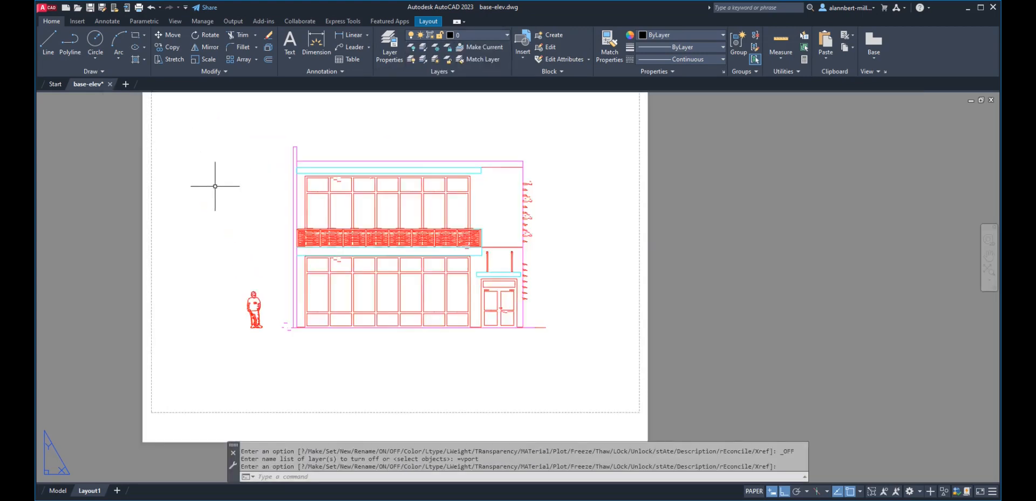
- Examine the elevation on the layout sheet, especially the end of the ground line near the human figure
{"action": "scroll", "coordinate": [272, 301], "scroll_direction": "up", "scroll_amount": 2}
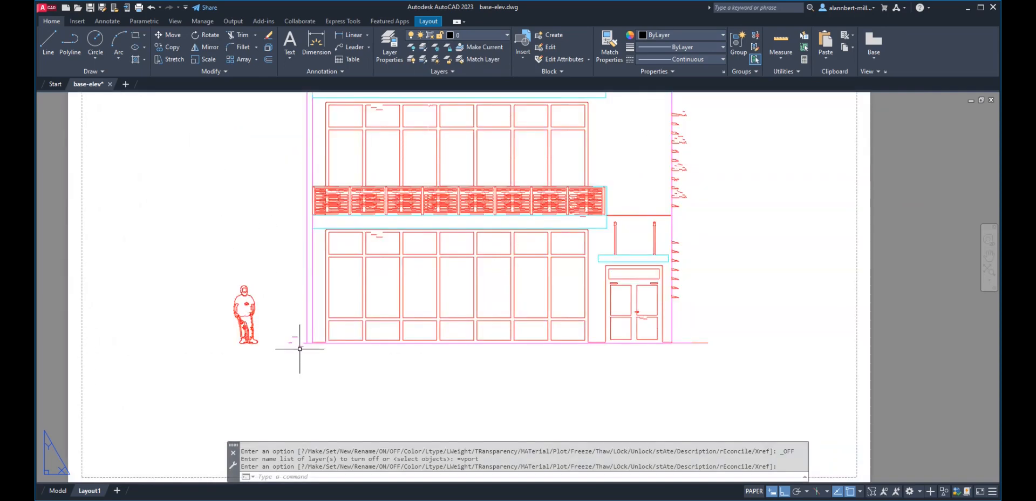
{"action": "scroll", "coordinate": [299, 349], "scroll_direction": "up", "scroll_amount": 4}
{"action": "scroll", "coordinate": [292, 333], "scroll_direction": "down", "scroll_amount": 2}
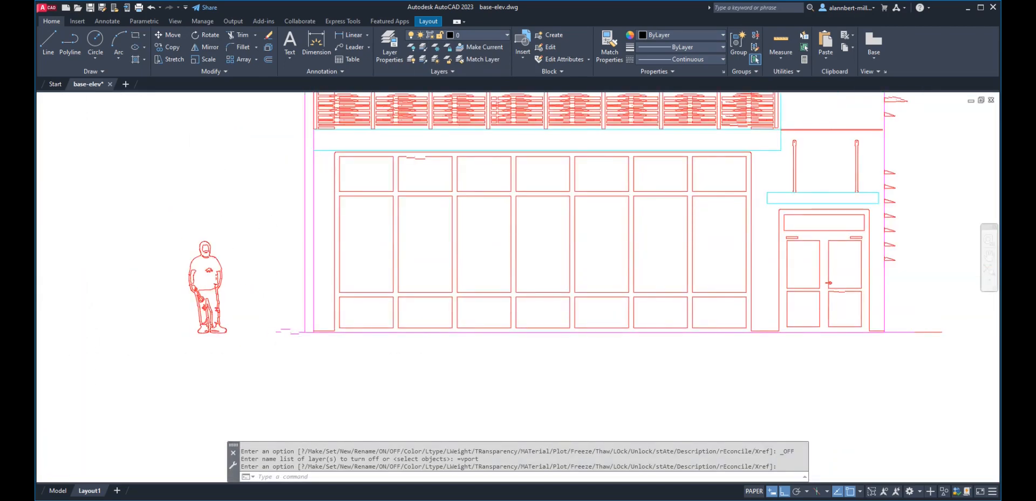
{"action": "scroll", "coordinate": [292, 335], "scroll_direction": "up", "scroll_amount": 6}
{"action": "scroll", "coordinate": [292, 335], "scroll_direction": "down", "scroll_amount": 8}
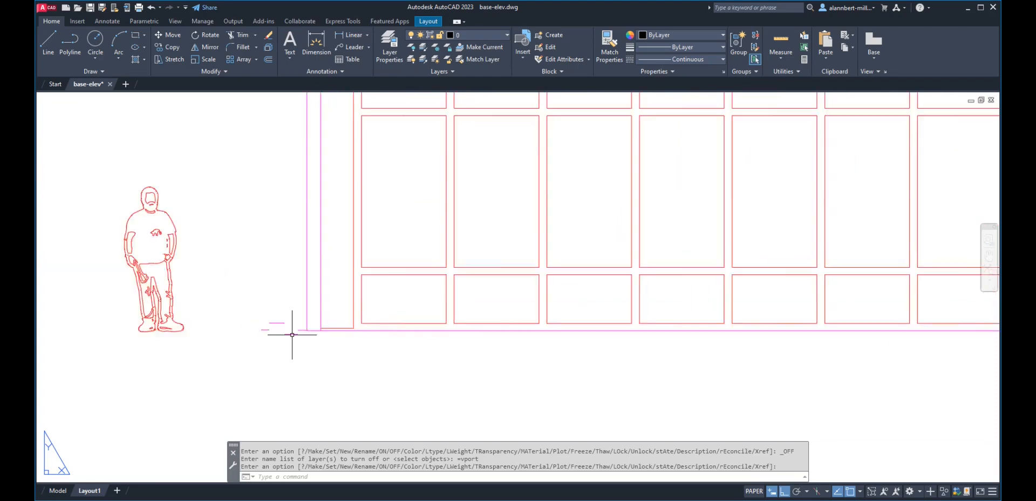
{"action": "middle_click_drag", "start_coordinate": [287, 336], "coordinate": [300, 400]}
{"action": "scroll", "coordinate": [300, 400], "scroll_direction": "down", "scroll_amount": 2}
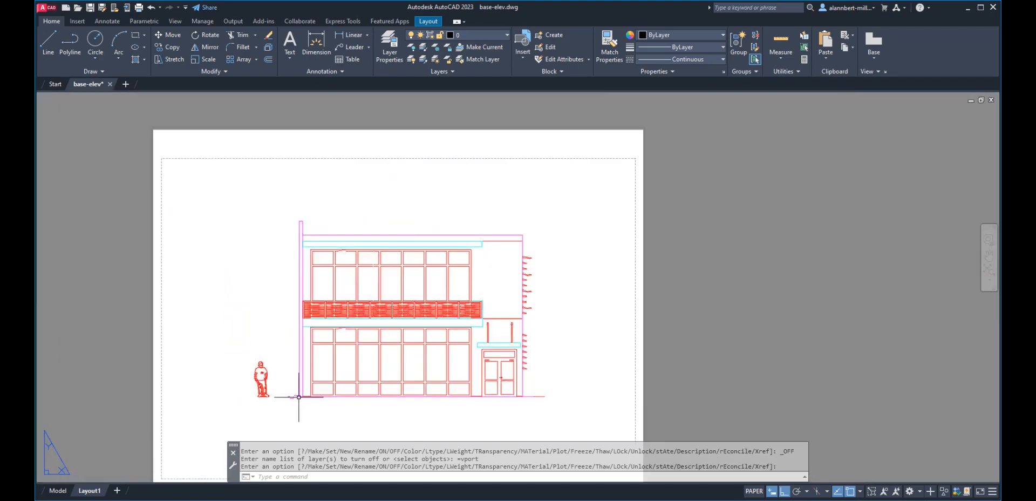
{"action": "scroll", "coordinate": [543, 293], "scroll_direction": "up", "scroll_amount": 2}
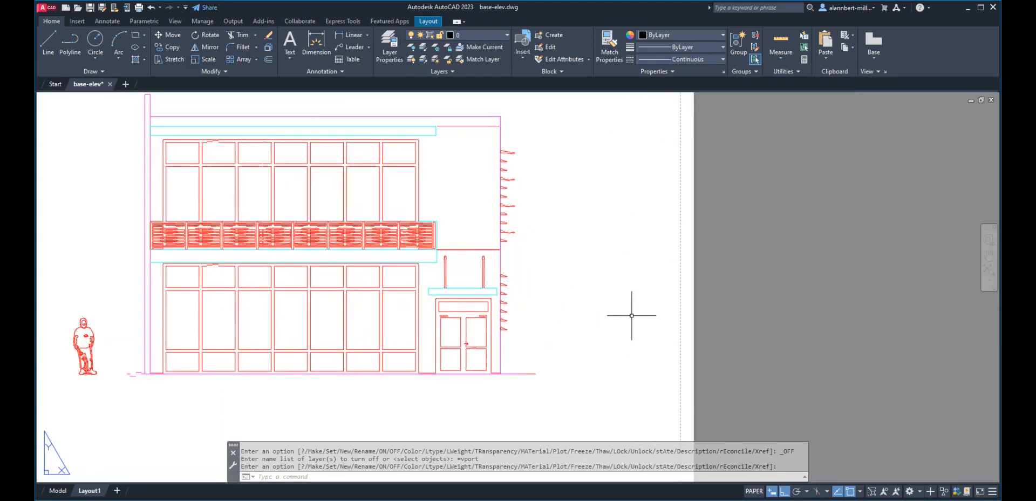
- Open the plot preview and examine the line weights around the storefront, ground line and entrance doors
{"action": "type", "text": "view"}
{"action": "key", "text": "Return"}
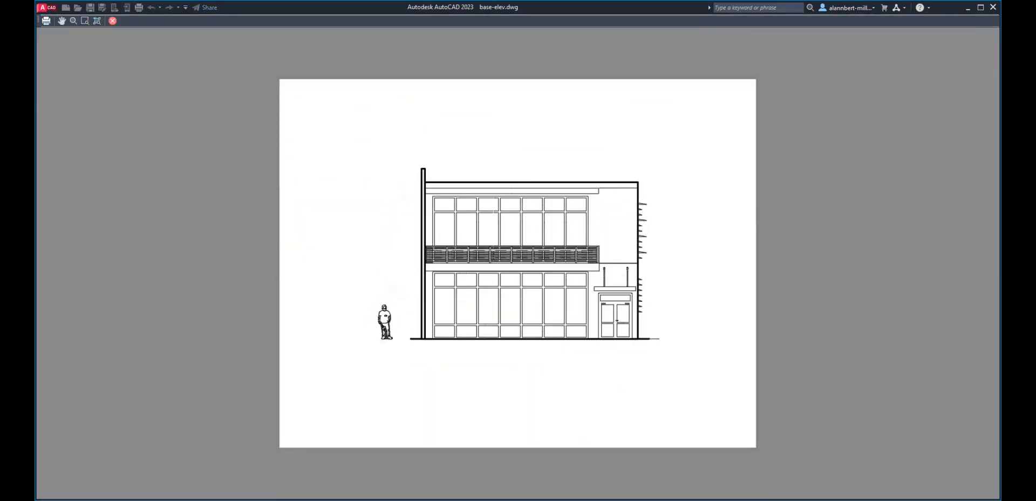
{"action": "scroll", "coordinate": [360, 358], "scroll_direction": "down", "scroll_amount": 1}
{"action": "scroll", "coordinate": [451, 343], "scroll_direction": "up", "scroll_amount": 3}
{"action": "scroll", "coordinate": [625, 313], "scroll_direction": "up", "scroll_amount": 1}
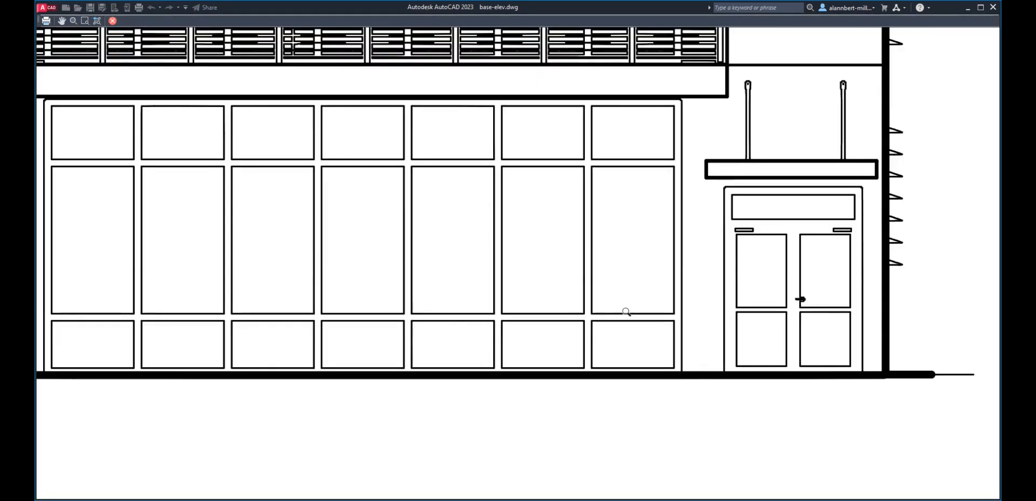
{"action": "scroll", "coordinate": [728, 254], "scroll_direction": "down", "scroll_amount": 1}
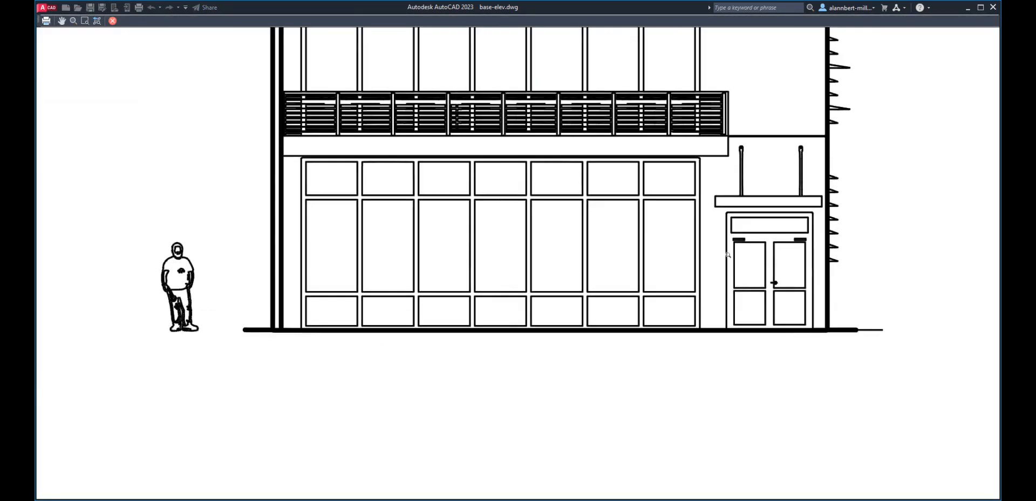
{"action": "middle_click_drag", "start_coordinate": [728, 254], "coordinate": [724, 319]}
{"action": "scroll", "coordinate": [703, 306], "scroll_direction": "up", "scroll_amount": 4}
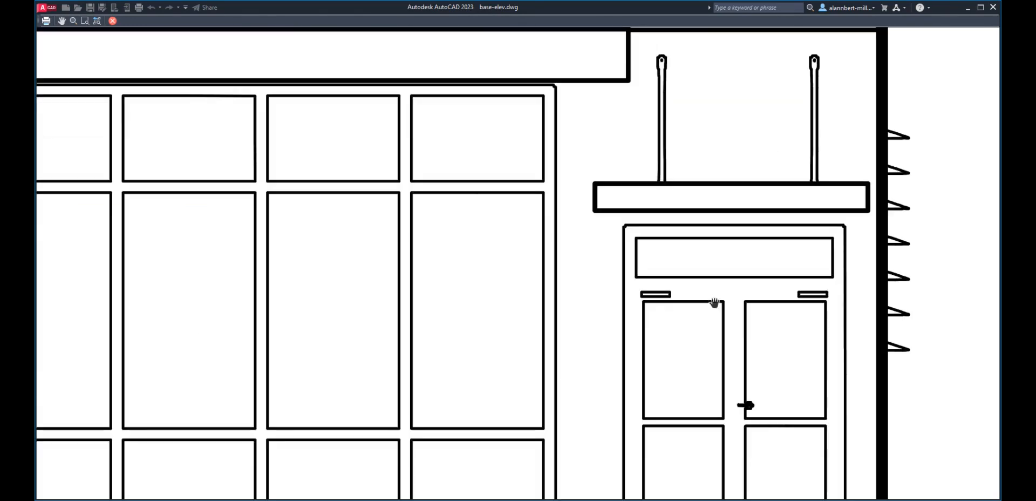
{"action": "scroll", "coordinate": [731, 316], "scroll_direction": "up", "scroll_amount": 2}
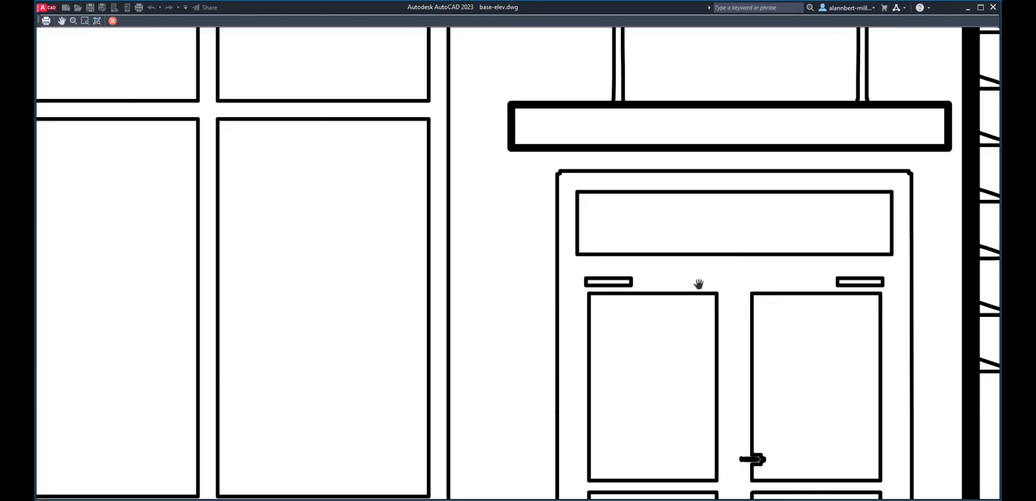
- Review the line weights of the whole elevation on the previewed sheet and close the plot preview
{"action": "scroll", "coordinate": [632, 284], "scroll_direction": "down", "scroll_amount": 6}
{"action": "scroll", "coordinate": [677, 272], "scroll_direction": "down", "scroll_amount": 2}
{"action": "left_click_drag", "start_coordinate": [664, 293], "coordinate": [649, 324]}
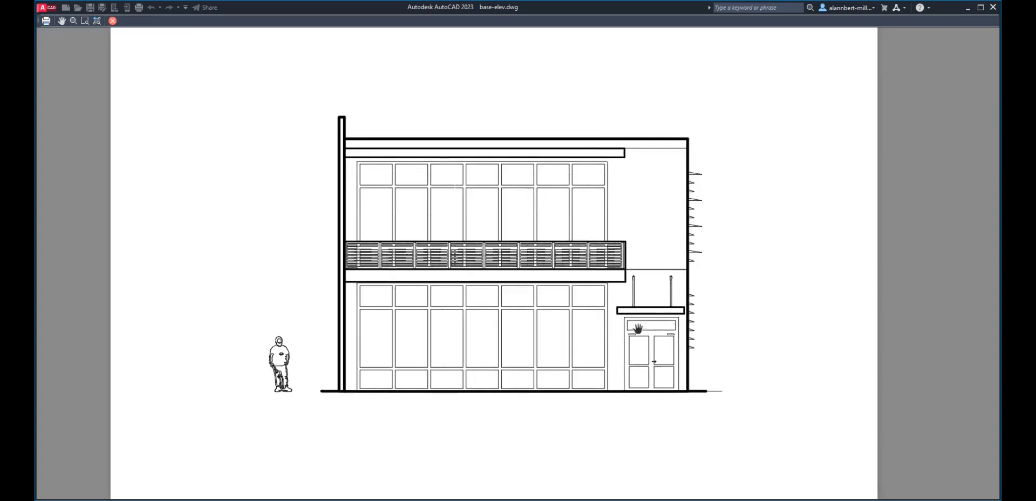
{"action": "scroll", "coordinate": [578, 221], "scroll_direction": "up", "scroll_amount": 2}
{"action": "scroll", "coordinate": [599, 206], "scroll_direction": "down", "scroll_amount": 4}
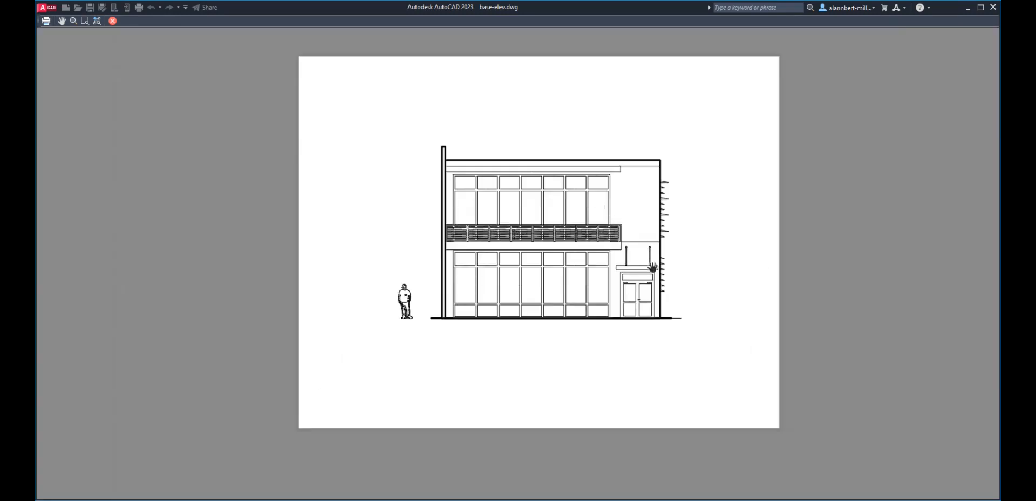
{"action": "scroll", "coordinate": [651, 292], "scroll_direction": "up", "scroll_amount": 2}
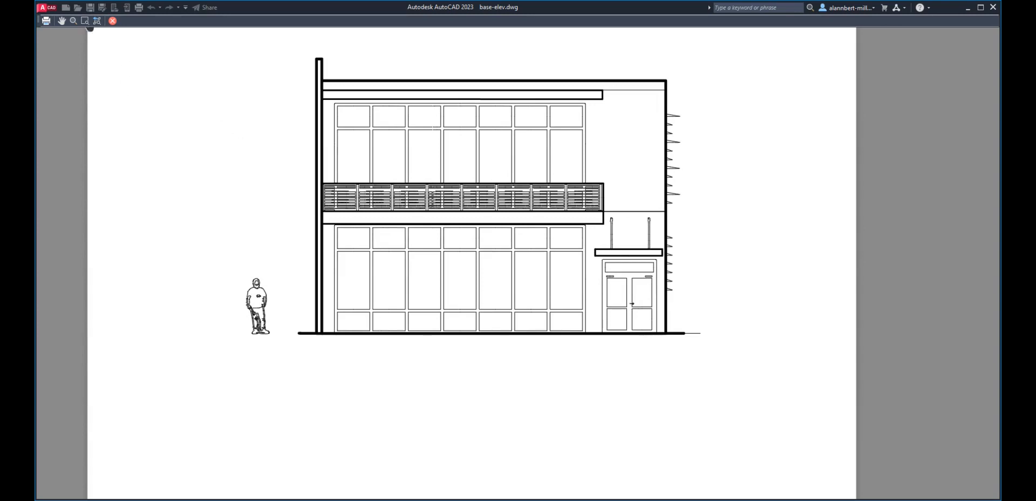
{"action": "left_click", "coordinate": [112, 21]}
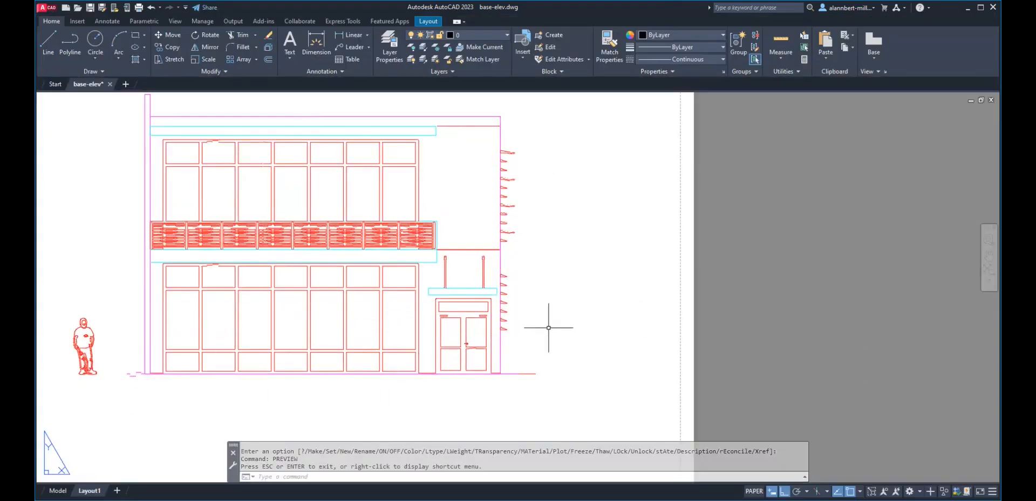
- Unlock the layout viewport, set its scale to 1/4" = 1'-0", and return to paper space
{"action": "scroll", "coordinate": [548, 325], "scroll_direction": "down", "scroll_amount": 4}
{"action": "left_click", "coordinate": [547, 311]}
{"action": "left_click", "coordinate": [754, 491]}
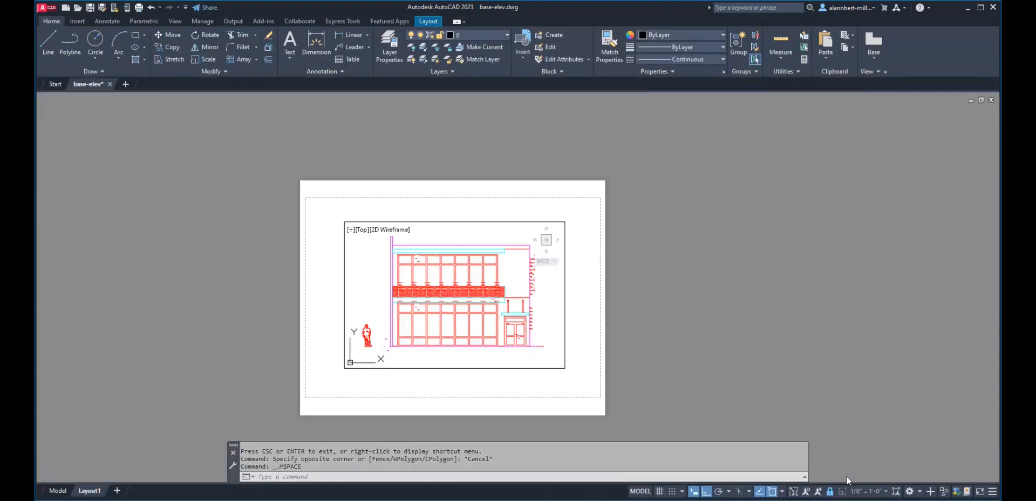
{"action": "left_click", "coordinate": [863, 491]}
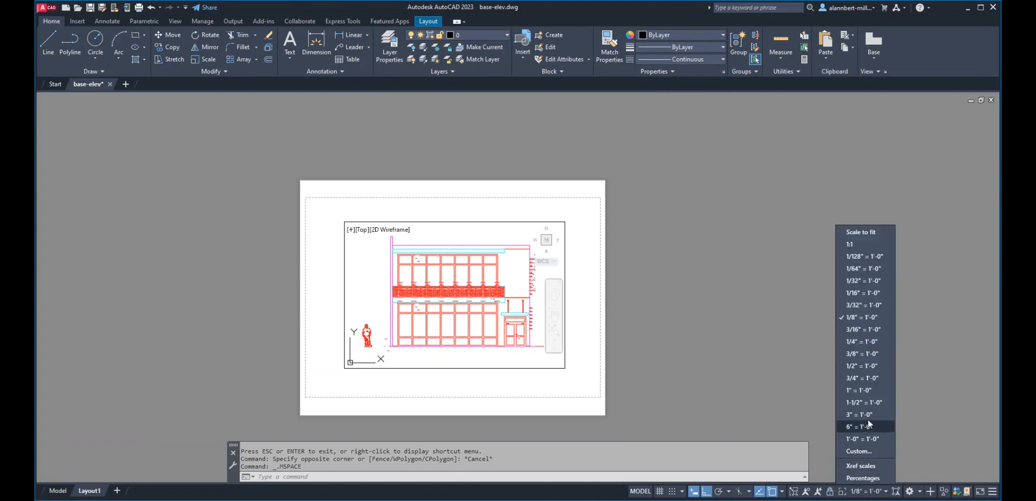
{"action": "left_click", "coordinate": [857, 342]}
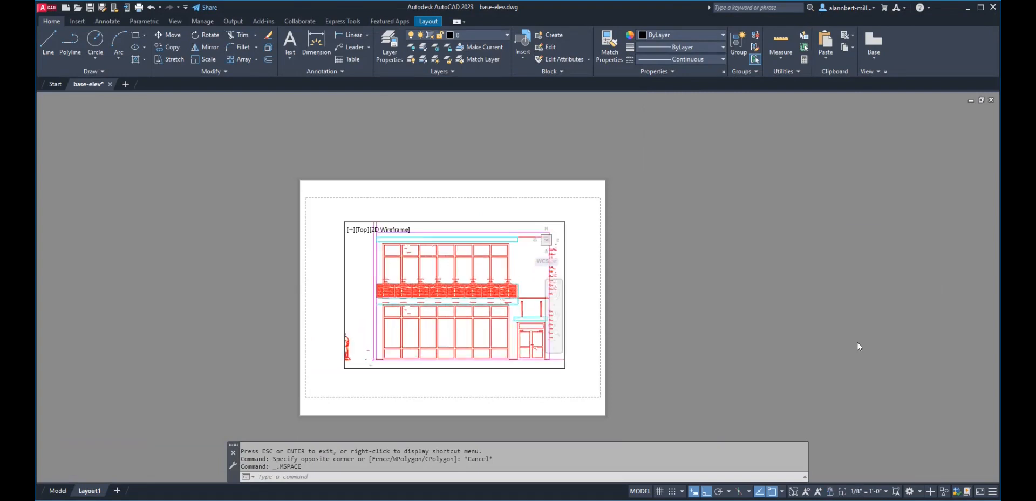
{"action": "double_click", "coordinate": [578, 311]}
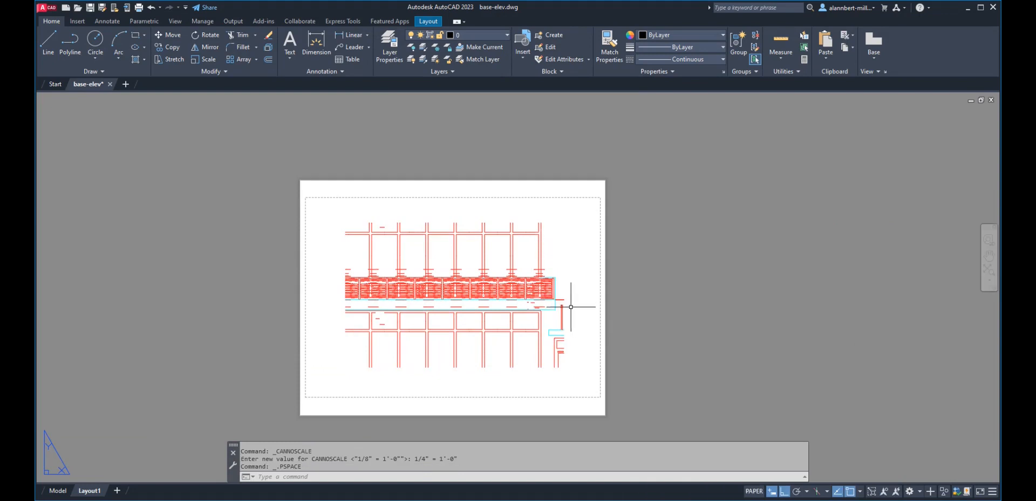
- Turn on the vport layer and stretch the viewport's upper-right corner to the corner of the printable area
{"action": "left_click", "coordinate": [471, 38]}
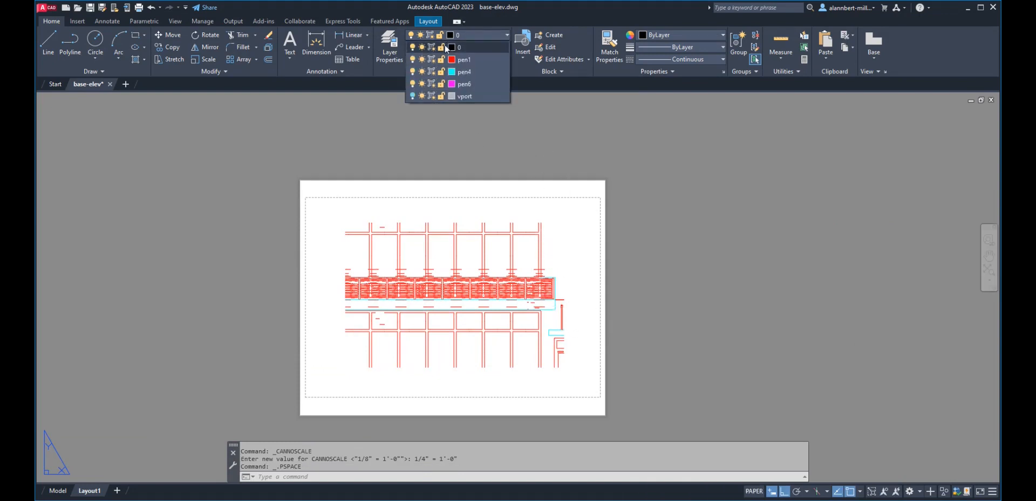
{"action": "left_click", "coordinate": [413, 96]}
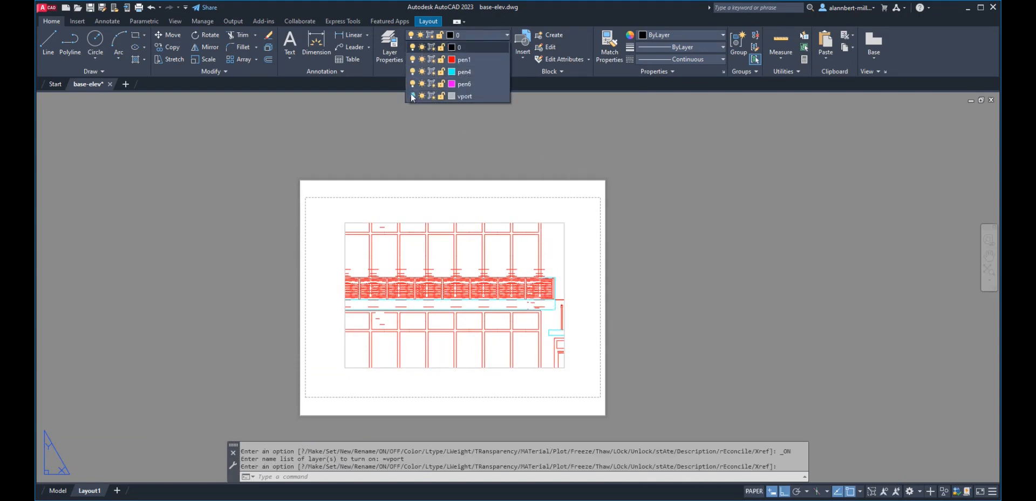
{"action": "left_click", "coordinate": [549, 222]}
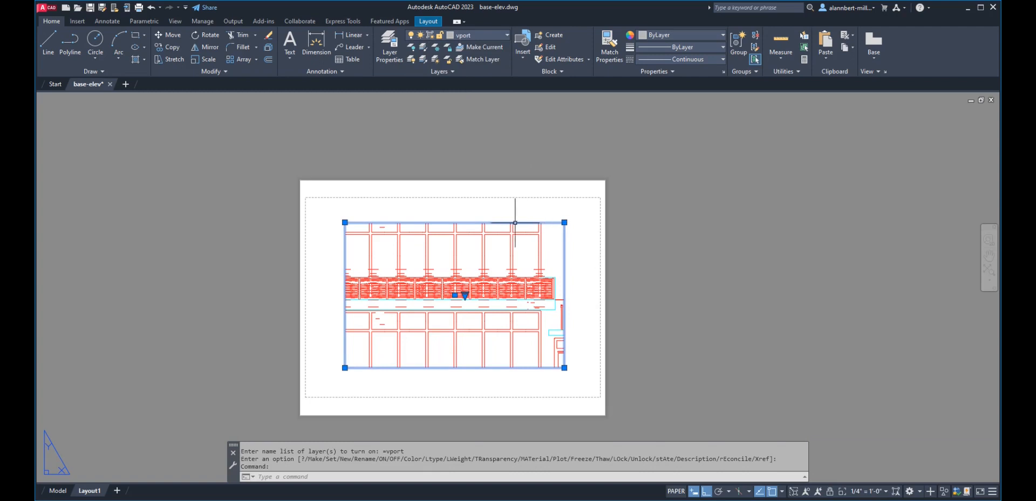
{"action": "left_click", "coordinate": [564, 222]}
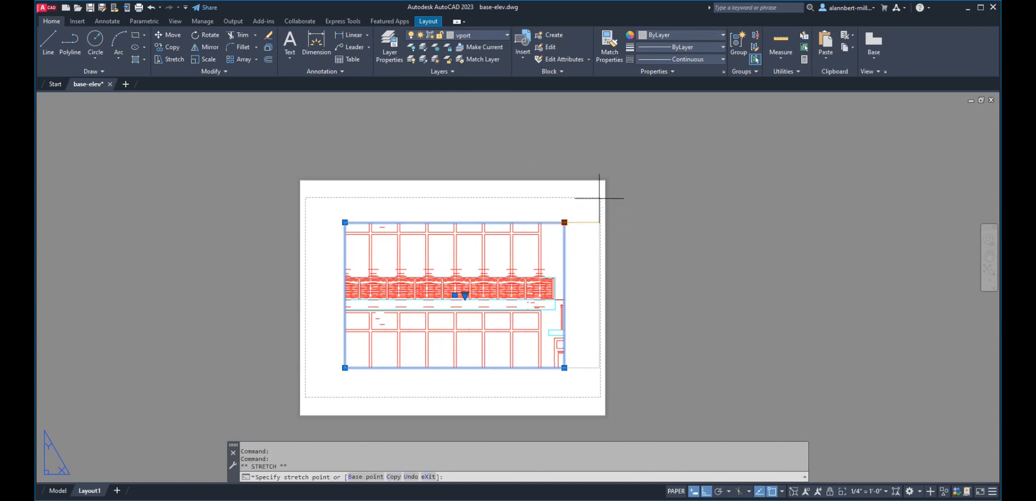
{"action": "left_click", "coordinate": [599, 199]}
{"action": "left_click", "coordinate": [599, 222]}
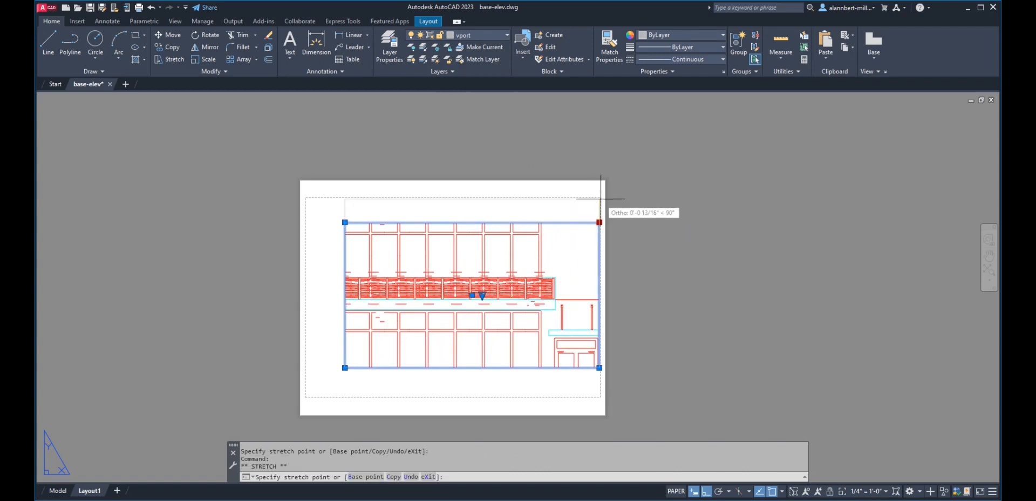
{"action": "left_click", "coordinate": [600, 199]}
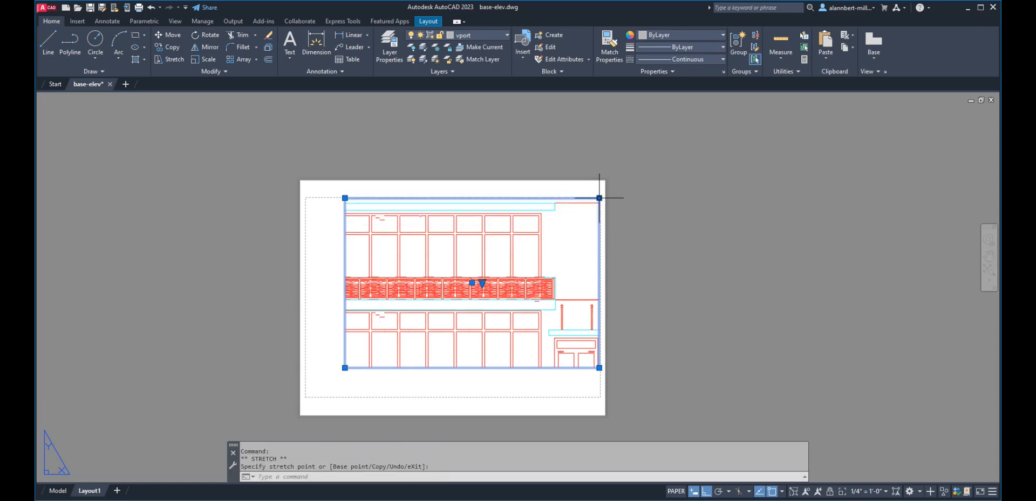
- Stretch the viewport's left and bottom edges out to the printable-area boundary
{"action": "left_click", "coordinate": [345, 198]}
{"action": "left_click", "coordinate": [306, 198]}
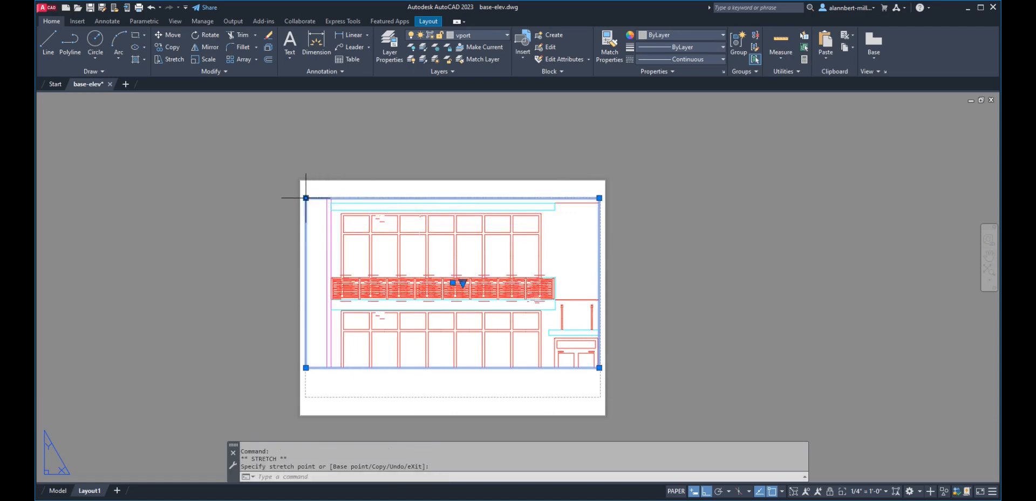
{"action": "left_click", "coordinate": [306, 368]}
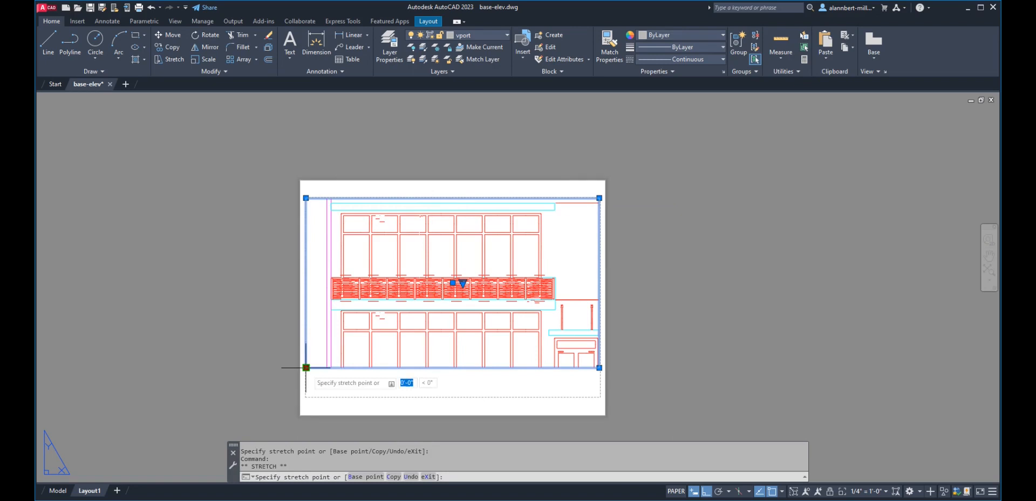
{"action": "left_click", "coordinate": [306, 398]}
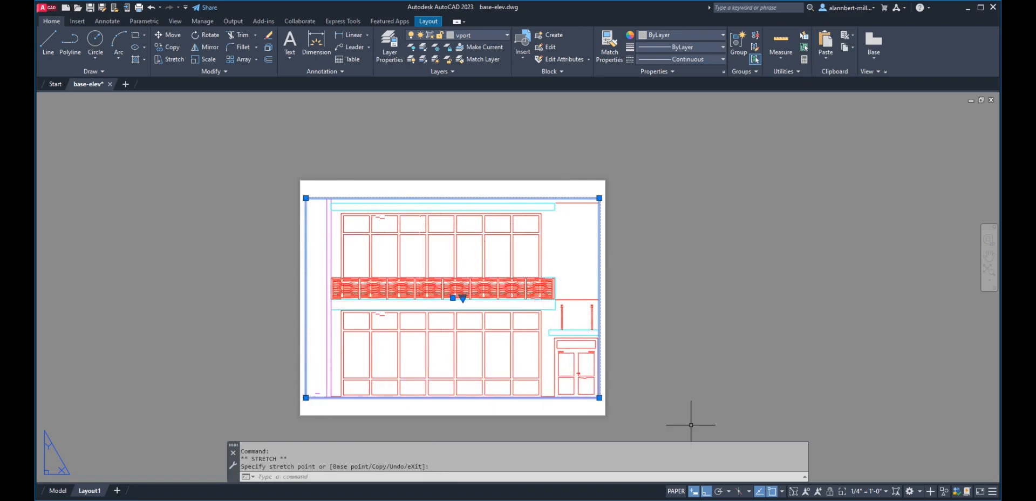
- Set the enlarged viewport's scale to 1/8" = 1'-0" and deselect it
{"action": "left_click", "coordinate": [880, 492]}
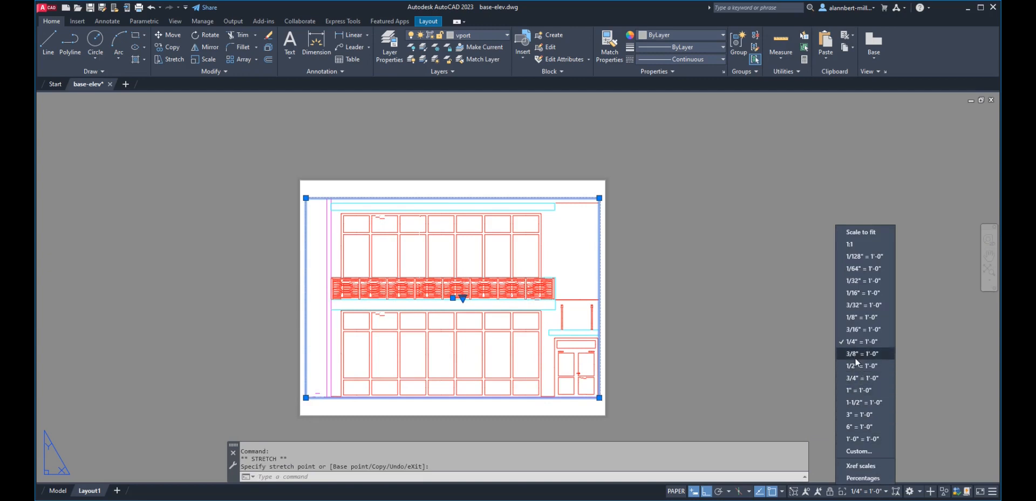
{"action": "left_click", "coordinate": [854, 318]}
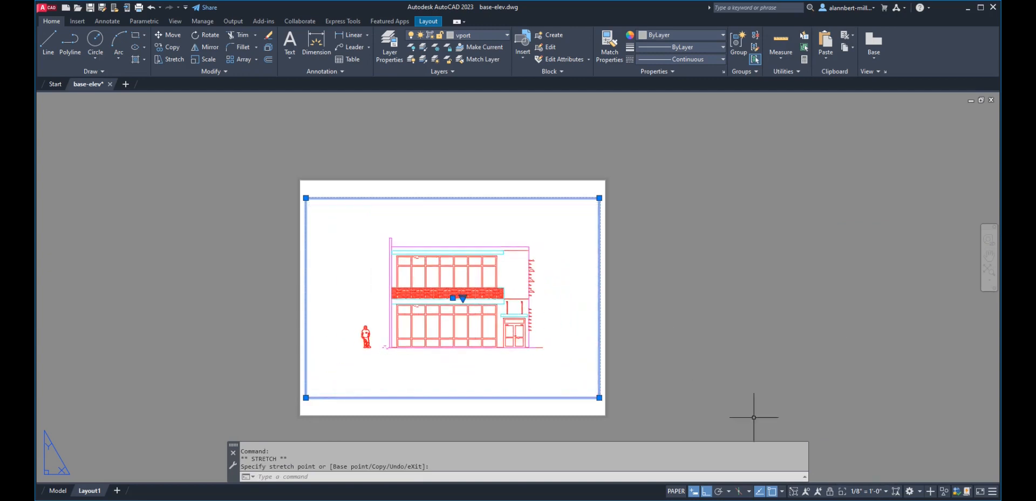
{"action": "left_click", "coordinate": [688, 356]}
{"action": "key", "text": "Escape"}
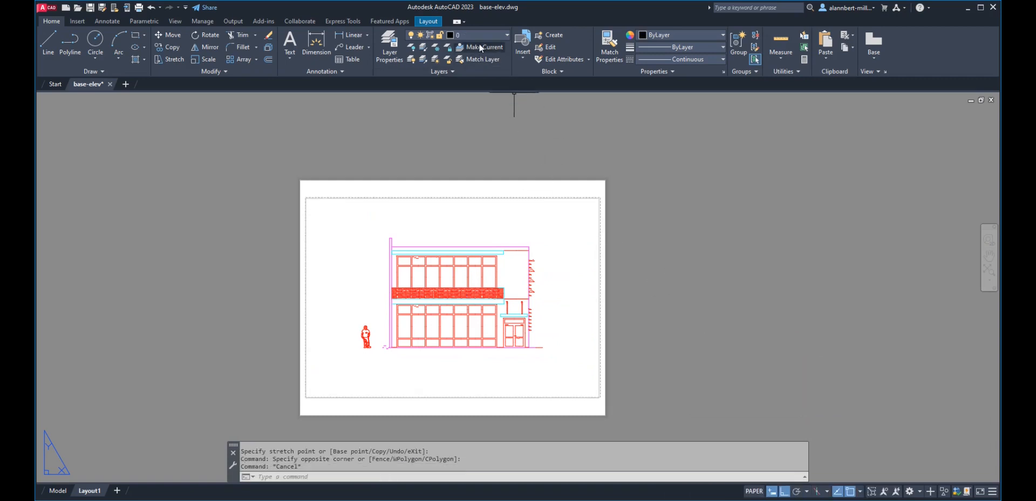
- Turn off the vport layer and save the drawing
{"action": "left_click", "coordinate": [469, 41]}
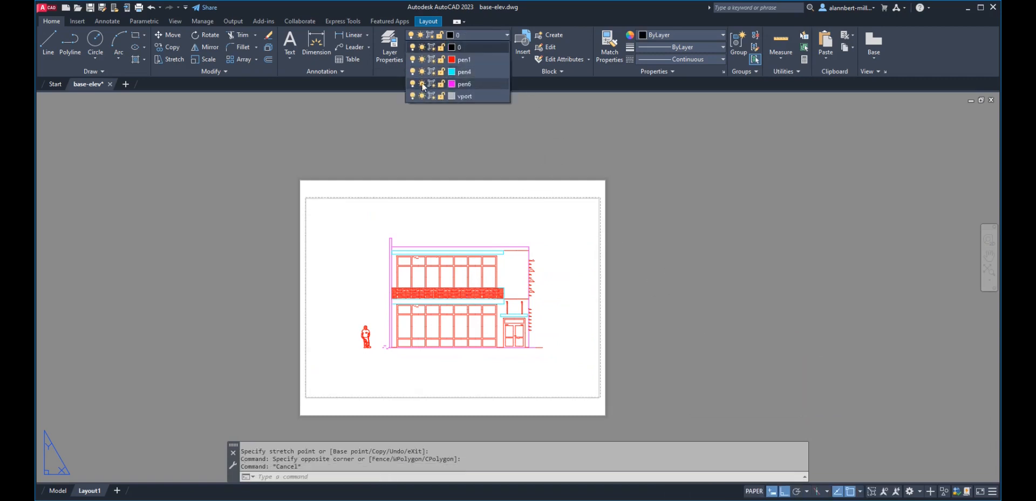
{"action": "left_click", "coordinate": [413, 96]}
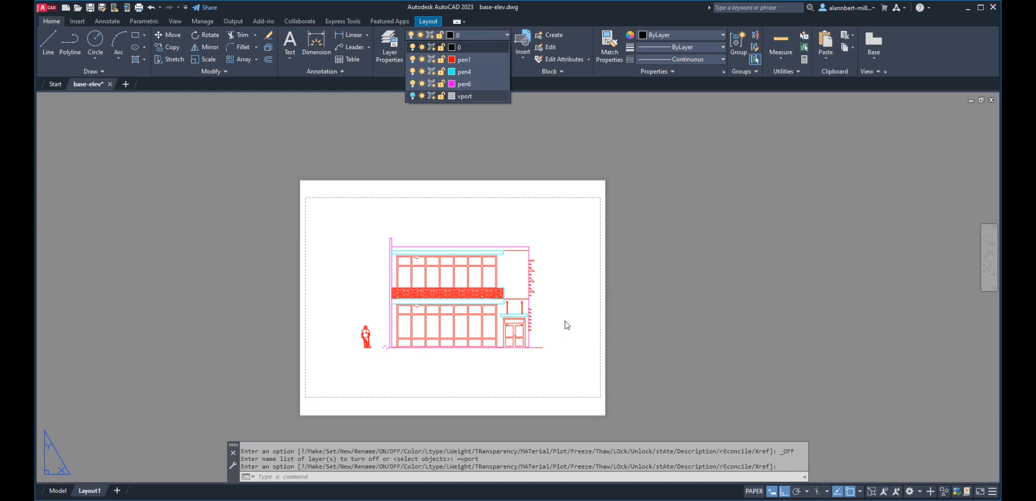
{"action": "left_click", "coordinate": [206, 126]}
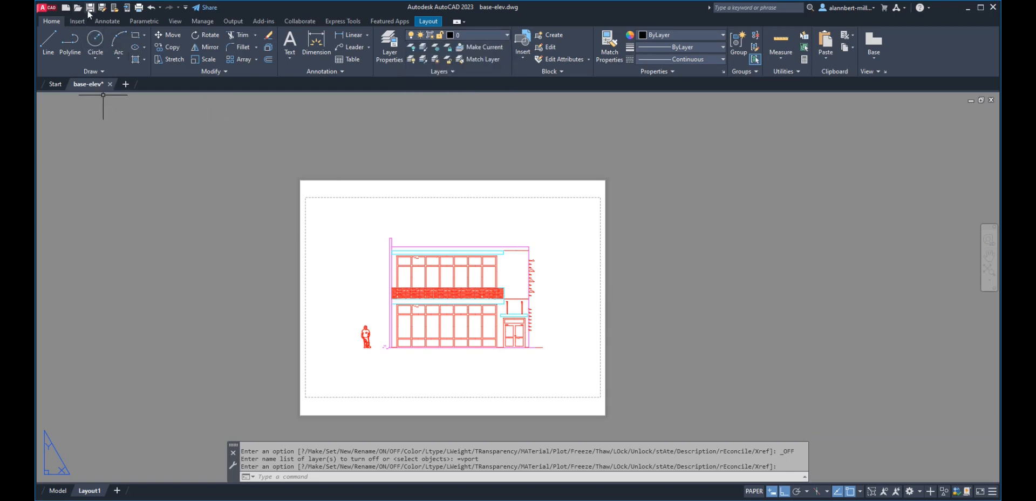
{"action": "key", "text": "ctrl+s"}
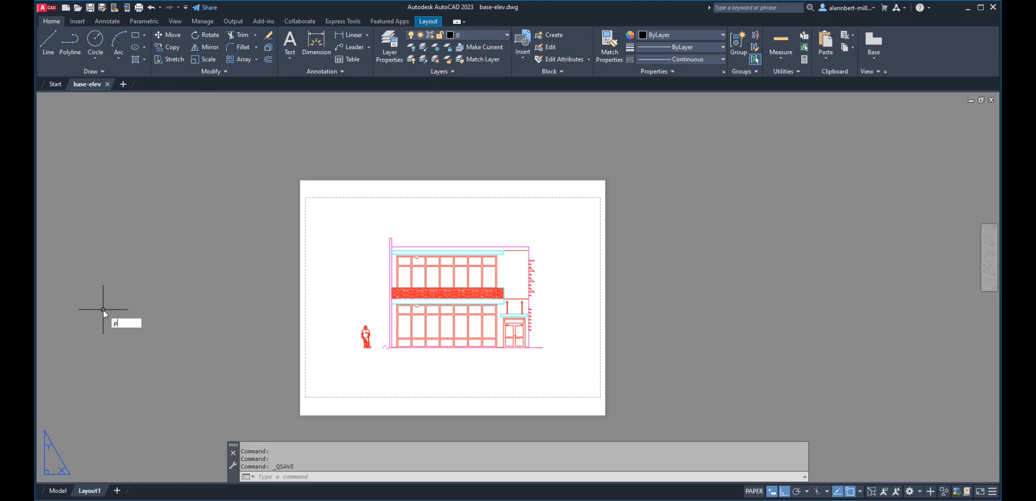
- Preview the layout's plot and examine the elevation's lineweights up close and on the full sheet
{"action": "type", "text": "prev"}
{"action": "key", "text": "Return"}
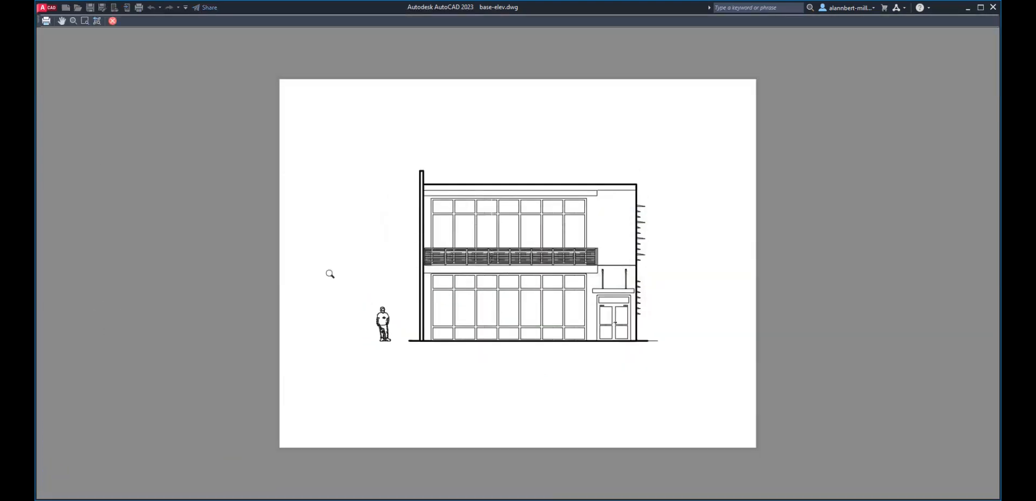
{"action": "scroll", "coordinate": [606, 242], "scroll_direction": "down", "scroll_amount": 2}
{"action": "scroll", "coordinate": [594, 281], "scroll_direction": "up", "scroll_amount": 2}
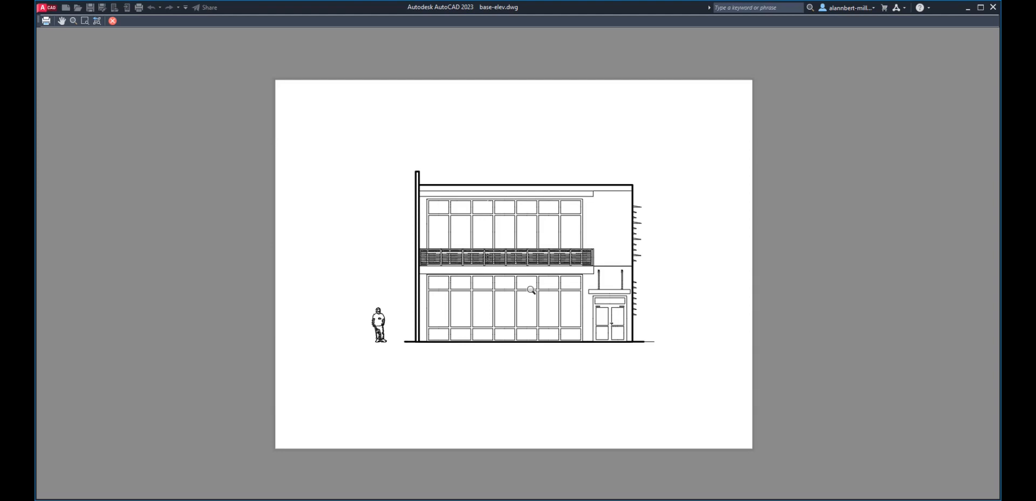
{"action": "scroll", "coordinate": [550, 272], "scroll_direction": "up", "scroll_amount": 4}
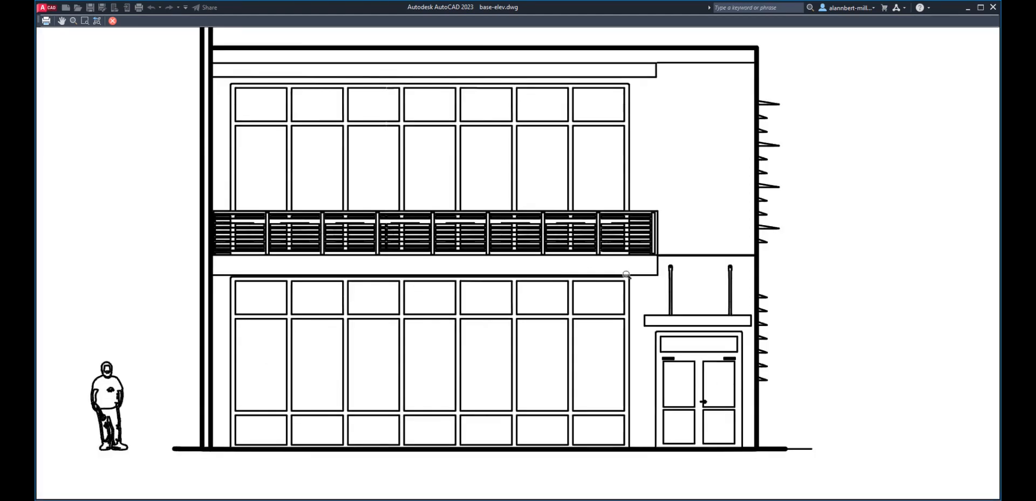
{"action": "scroll", "coordinate": [533, 274], "scroll_direction": "down", "scroll_amount": 2}
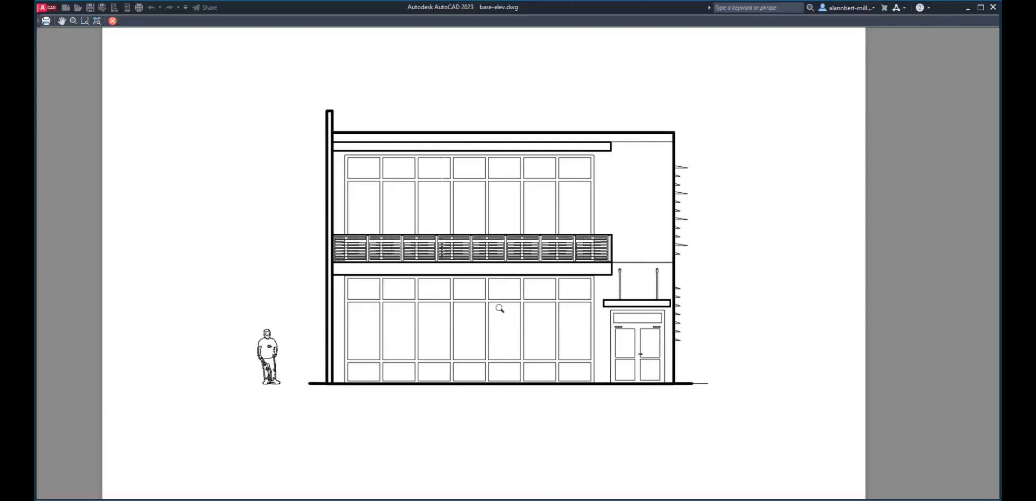
{"action": "scroll", "coordinate": [500, 308], "scroll_direction": "down", "scroll_amount": 2}
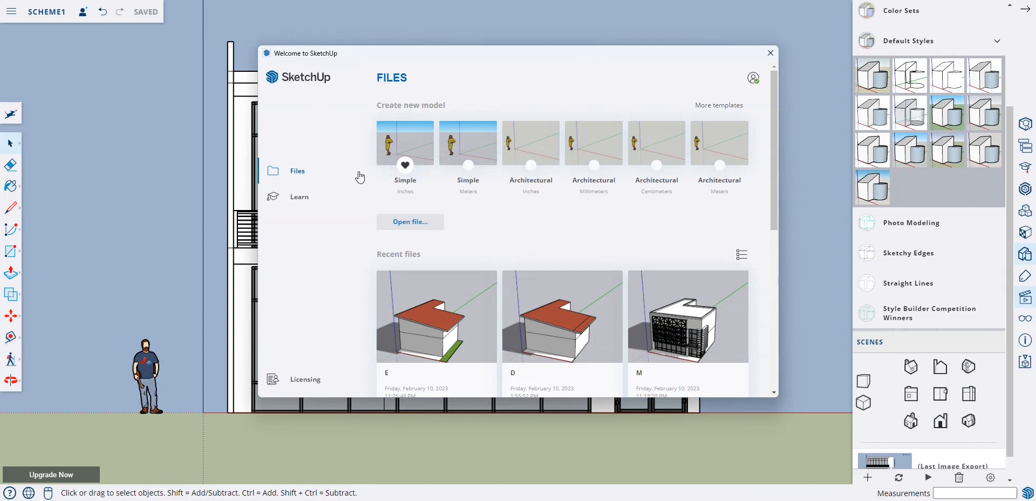
- Switch to SketchUp Pro, create a model from the Simple Inches template, ignore the extension update, and adjust the window
{"action": "left_click", "coordinate": [413, 151]}
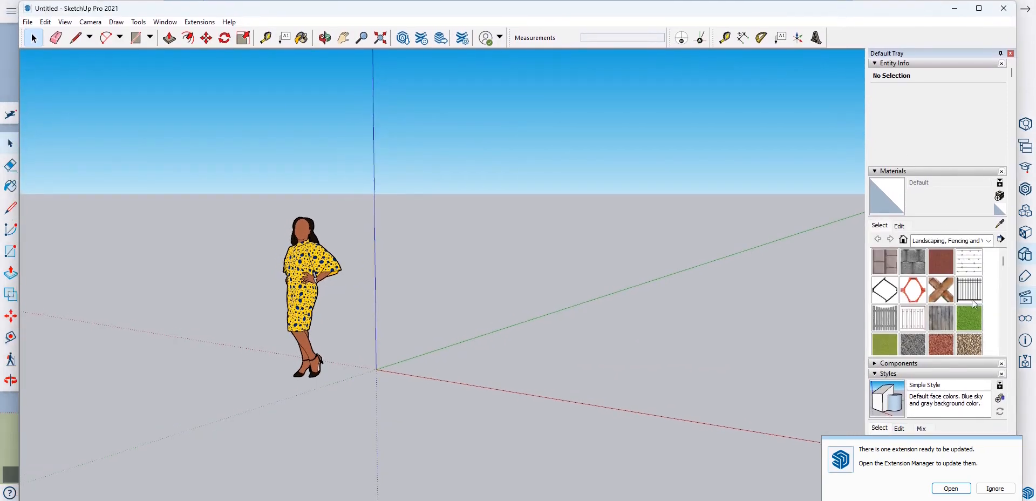
{"action": "left_click", "coordinate": [995, 488]}
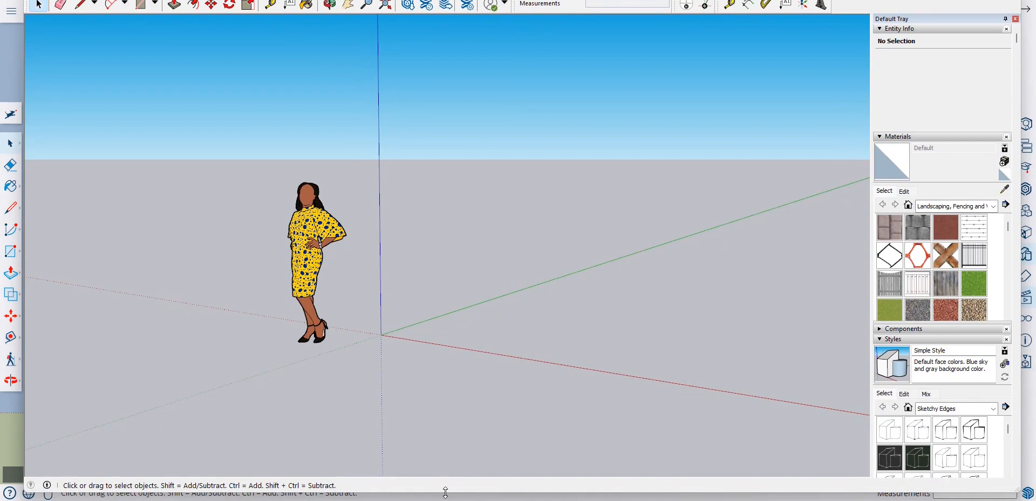
{"action": "left_click_drag", "start_coordinate": [445, 492], "coordinate": [445, 491]}
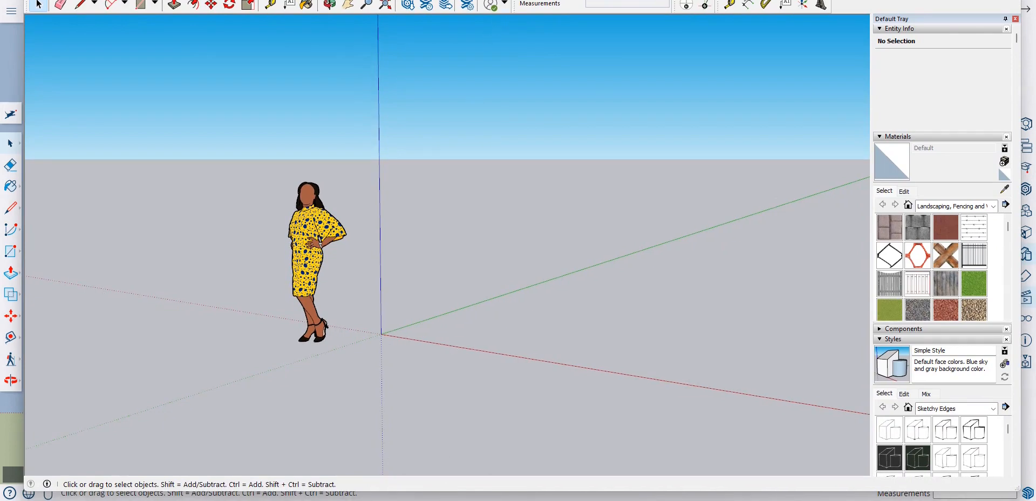
{"action": "left_click_drag", "start_coordinate": [548, 0], "coordinate": [548, 7]}
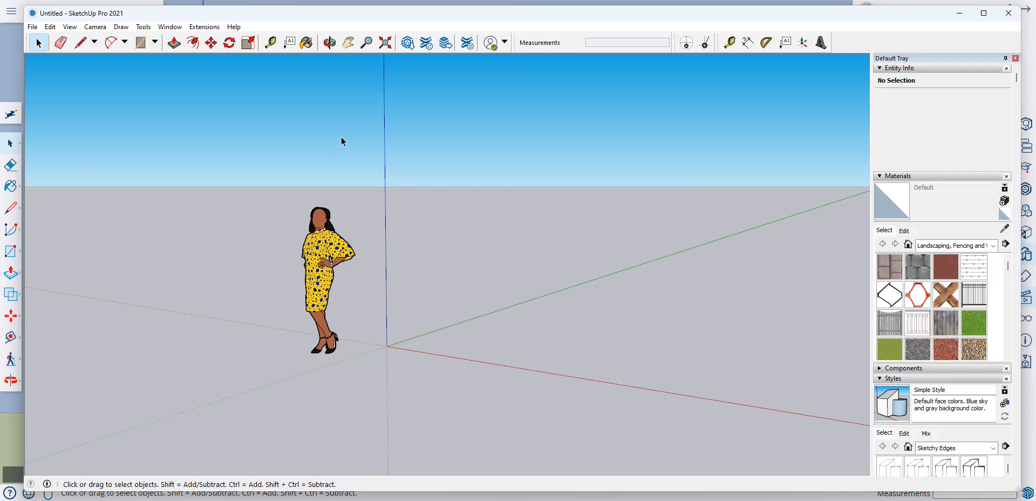
- Switch to the web version of SketchUp and download the SCHEME1 model as an SKP file for version 2021 and newer
{"action": "left_click", "coordinate": [13, 75]}
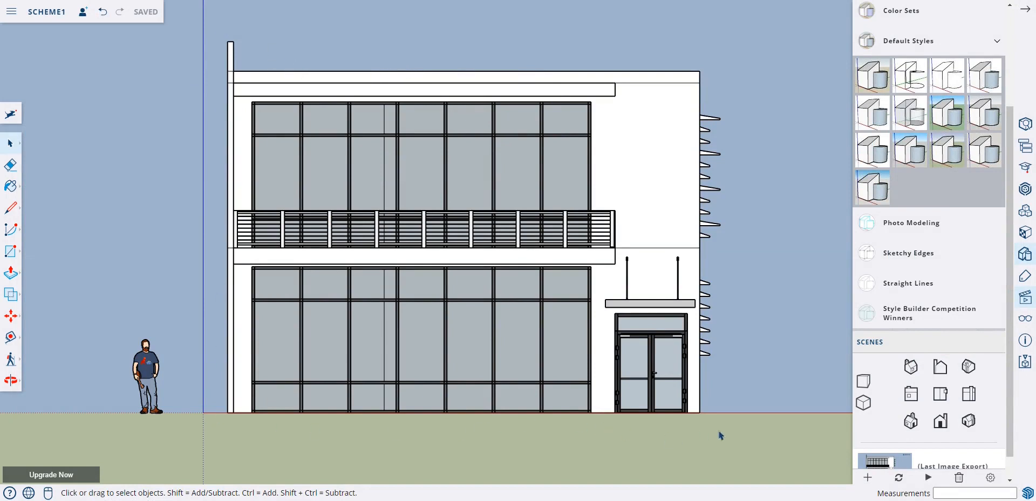
{"action": "left_click", "coordinate": [16, 13]}
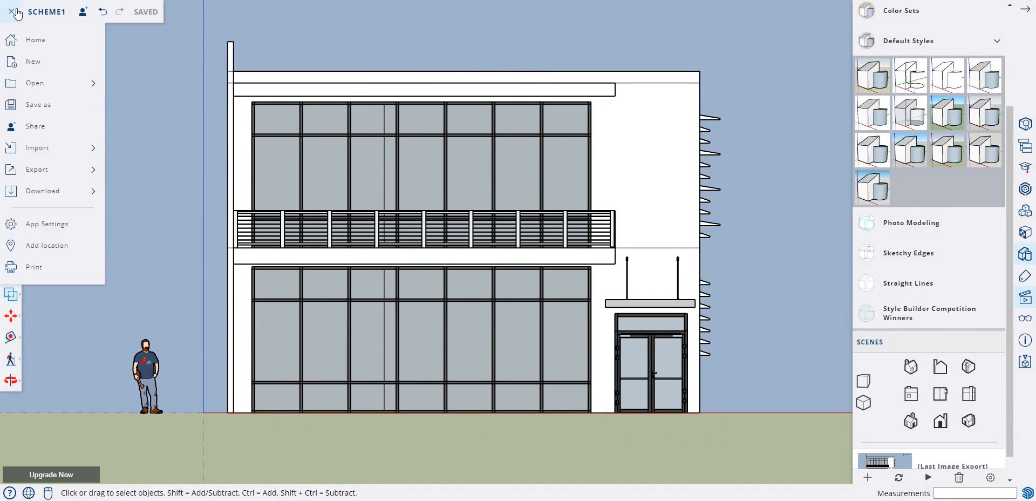
{"action": "mouse_move", "coordinate": [47, 194]}
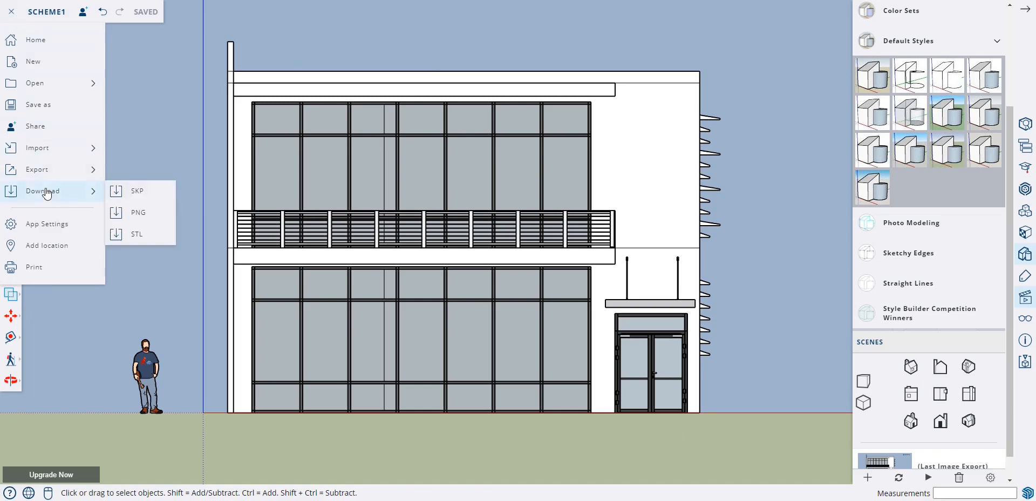
{"action": "left_click", "coordinate": [138, 198]}
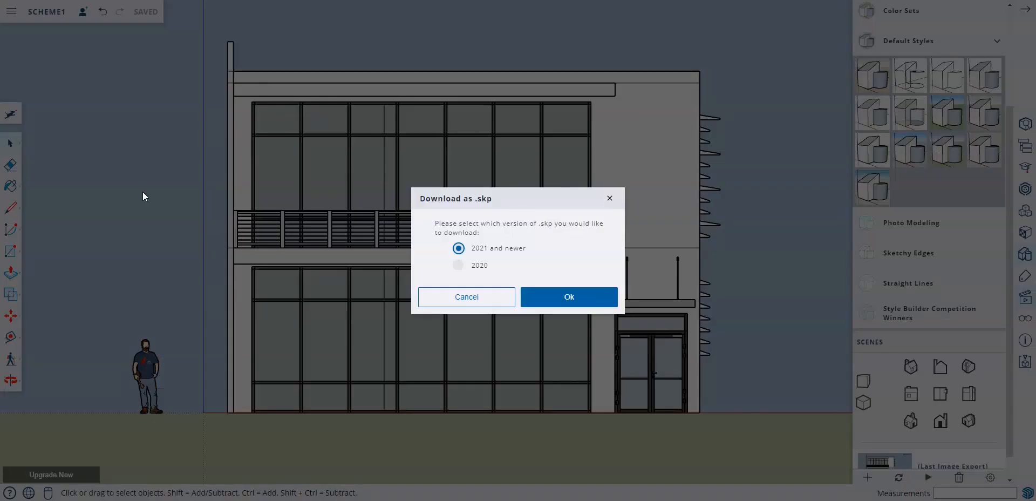
{"action": "left_click", "coordinate": [459, 248]}
{"action": "left_click", "coordinate": [539, 297]}
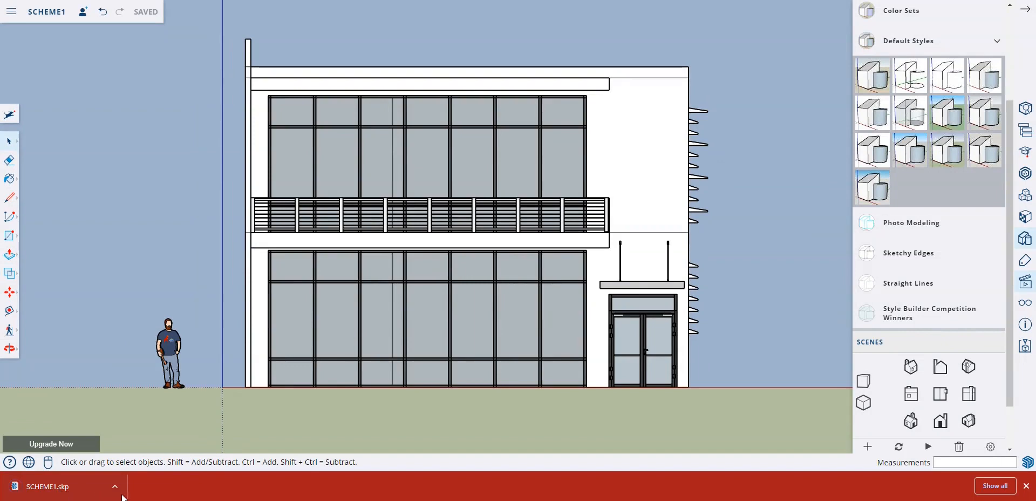
- Switch back to SketchUp Pro and open SCHEME1 from the Downloads folder, accepting the file version warning
{"action": "left_click", "coordinate": [714, 500]}
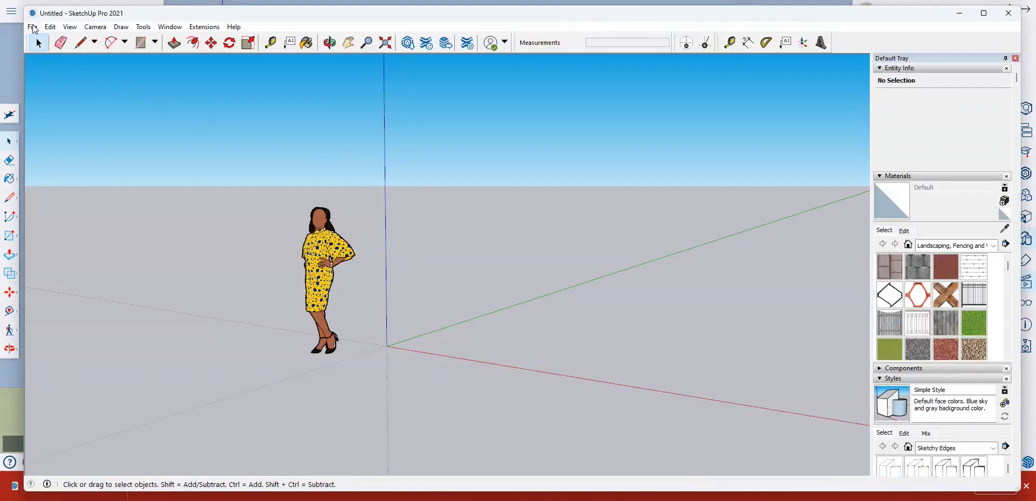
{"action": "left_click", "coordinate": [33, 27]}
{"action": "left_click", "coordinate": [53, 64]}
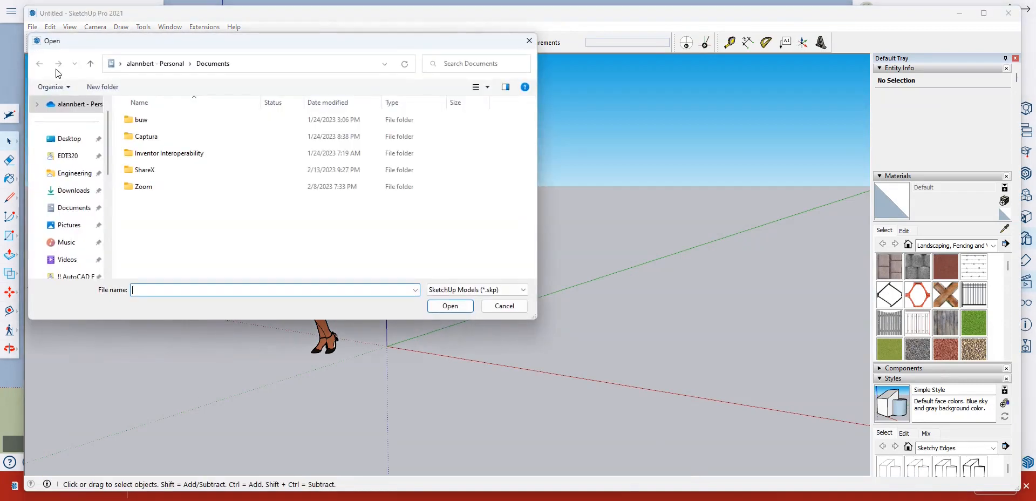
{"action": "left_click", "coordinate": [74, 191]}
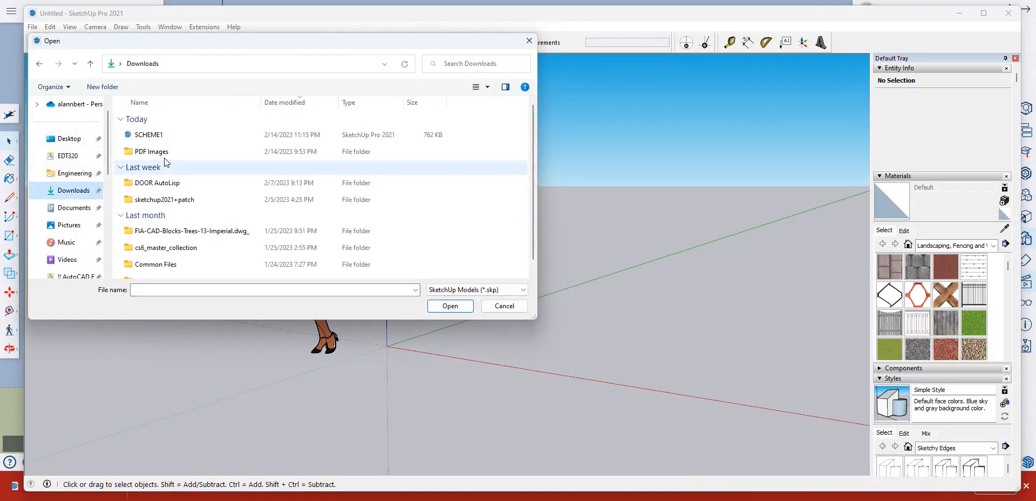
{"action": "double_click", "coordinate": [151, 136]}
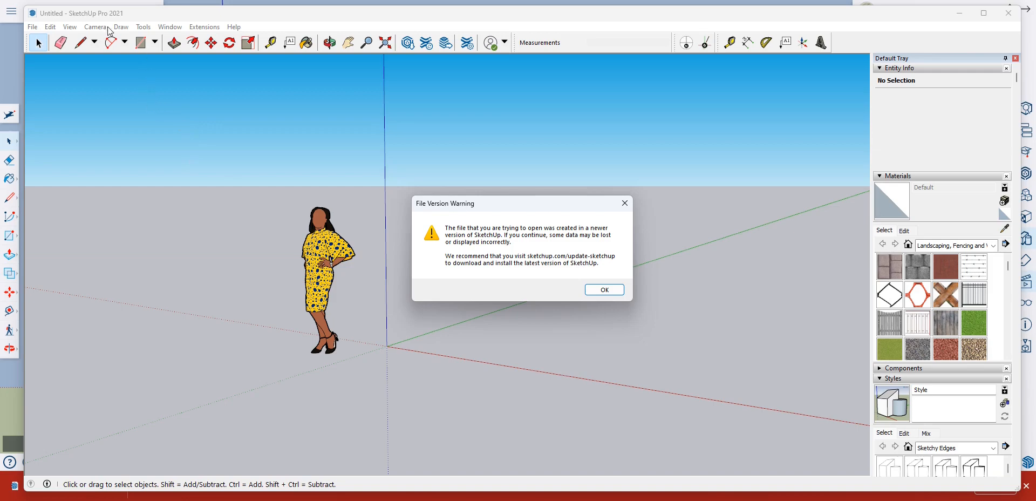
{"action": "left_click", "coordinate": [592, 292]}
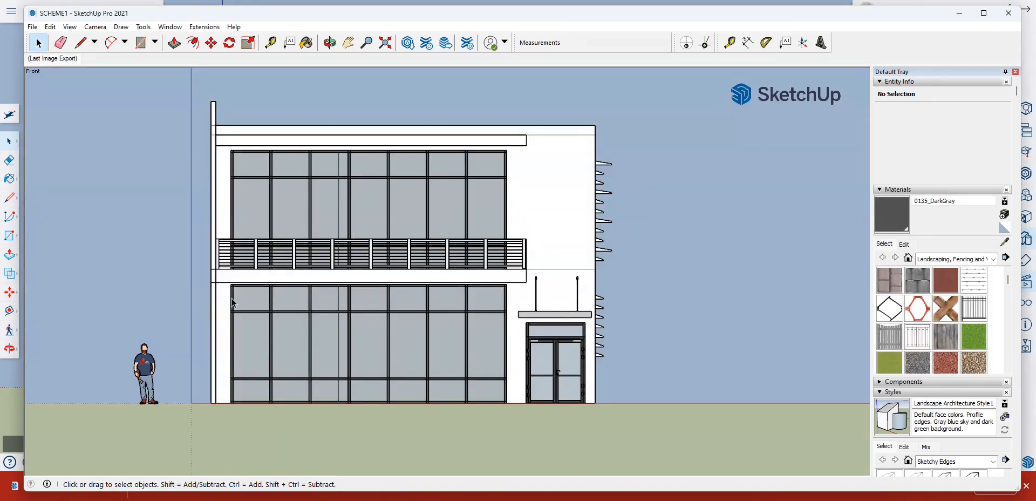
- Set up a 2D graphic export of the SCHEME1 front elevation with AutoCAD DWG File (*.dwg) as the file type
{"action": "scroll", "coordinate": [687, 167], "scroll_direction": "down", "scroll_amount": 1}
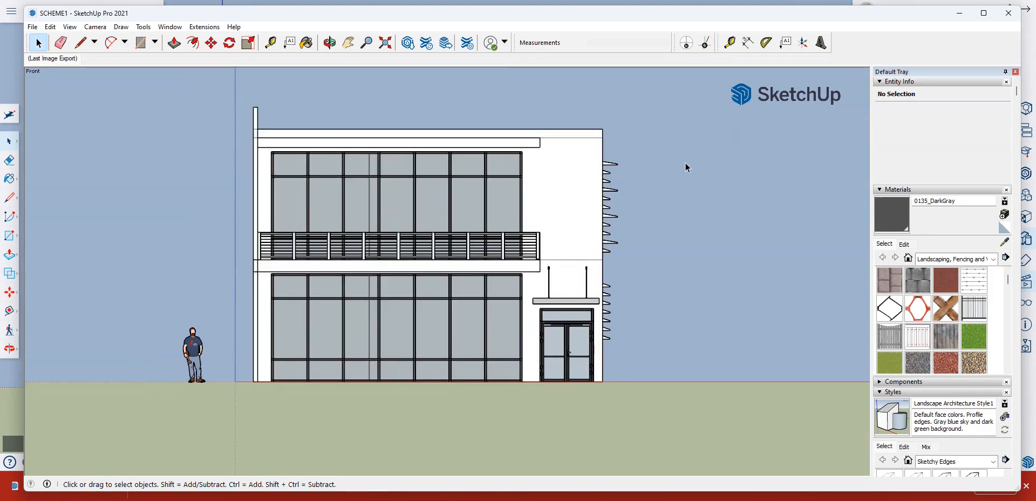
{"action": "scroll", "coordinate": [628, 168], "scroll_direction": "down", "scroll_amount": 1}
{"action": "scroll", "coordinate": [628, 168], "scroll_direction": "up", "scroll_amount": 2}
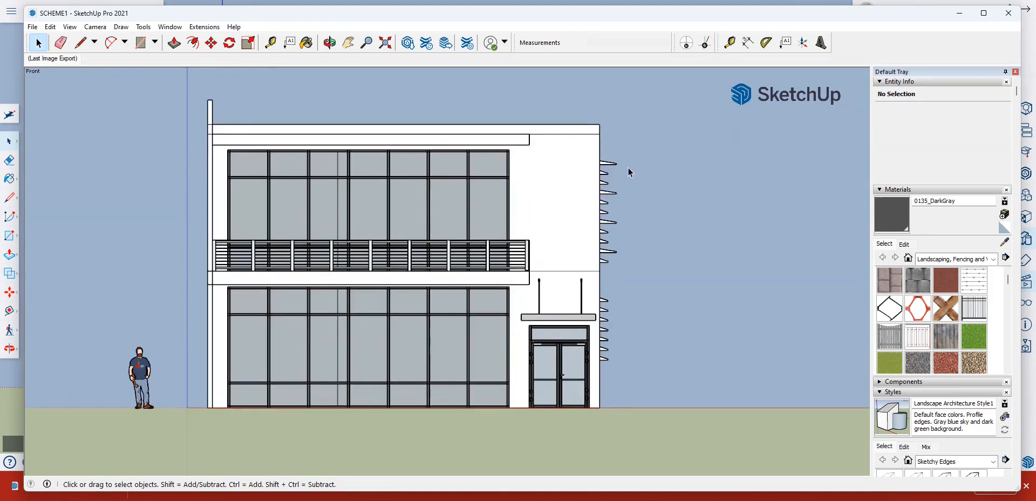
{"action": "scroll", "coordinate": [629, 169], "scroll_direction": "down", "scroll_amount": 1}
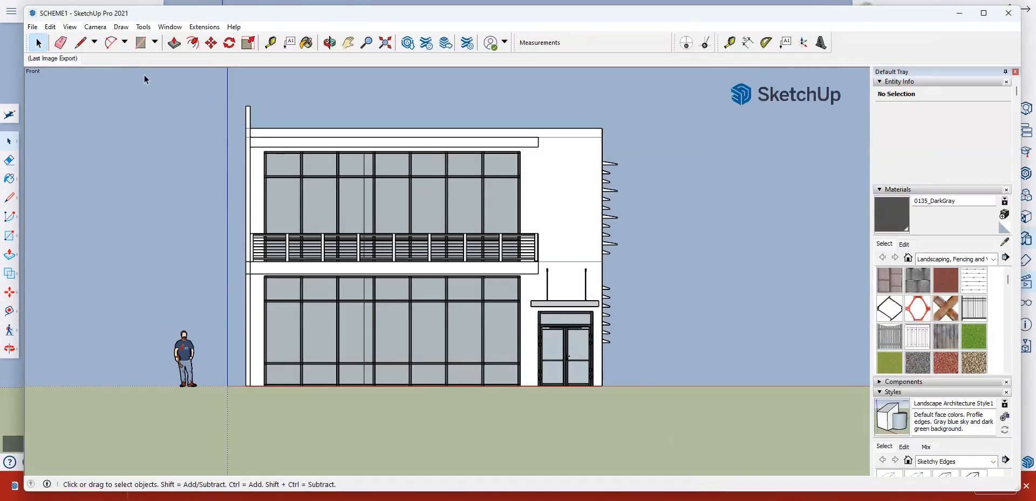
{"action": "left_click", "coordinate": [33, 27]}
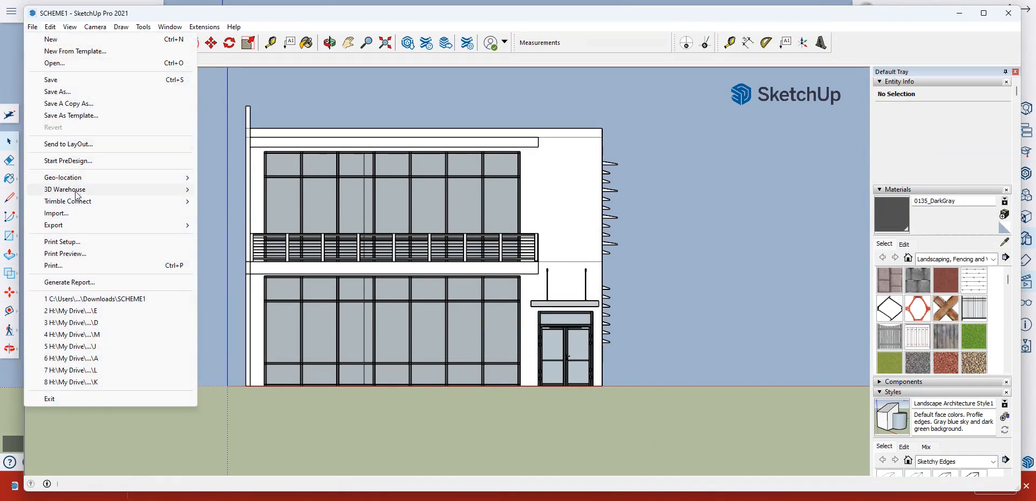
{"action": "mouse_move", "coordinate": [77, 193]}
{"action": "mouse_move", "coordinate": [72, 226]}
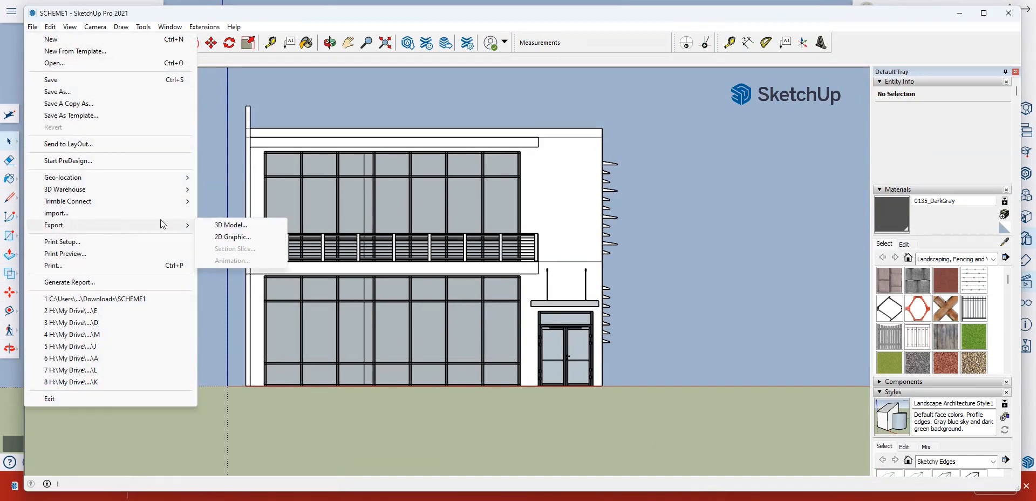
{"action": "left_click", "coordinate": [224, 239]}
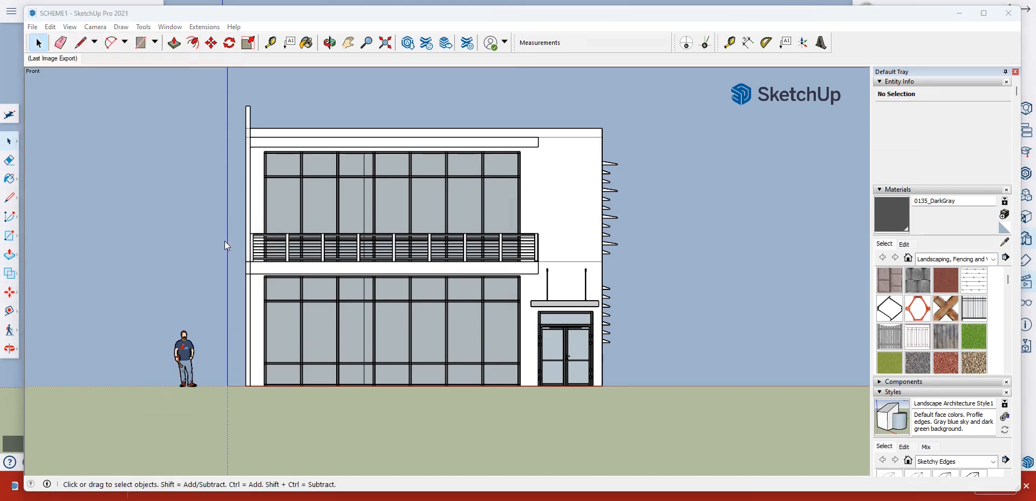
{"action": "left_click", "coordinate": [173, 284]}
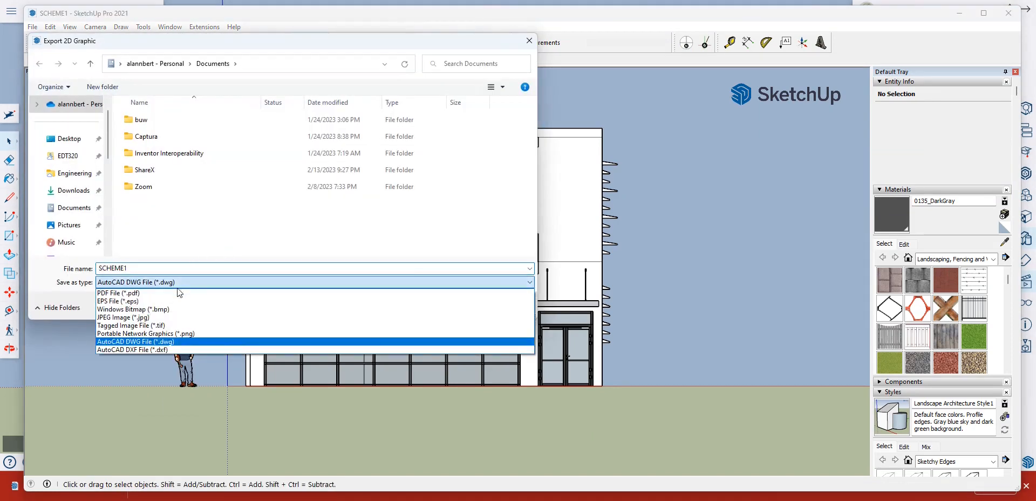
{"action": "left_click", "coordinate": [170, 343]}
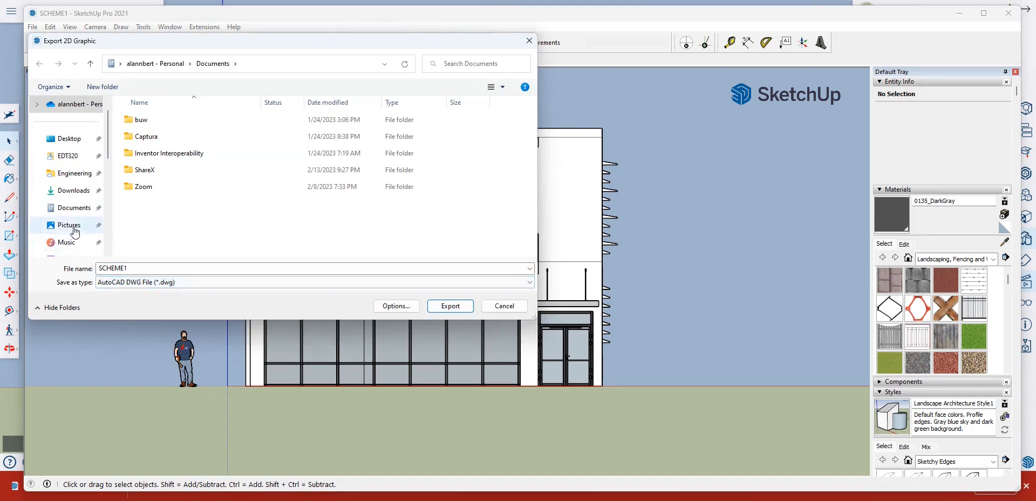
- Export the SCHEME1 elevation to the "!! AutoCAD Files EDT 320" folder inside EDT320
{"action": "left_click", "coordinate": [67, 159]}
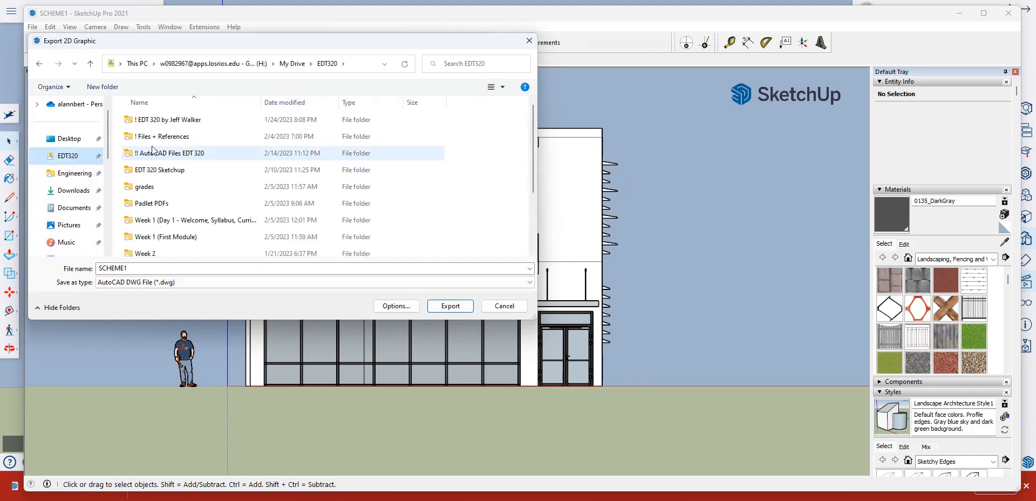
{"action": "left_click", "coordinate": [171, 154]}
{"action": "double_click", "coordinate": [172, 155]}
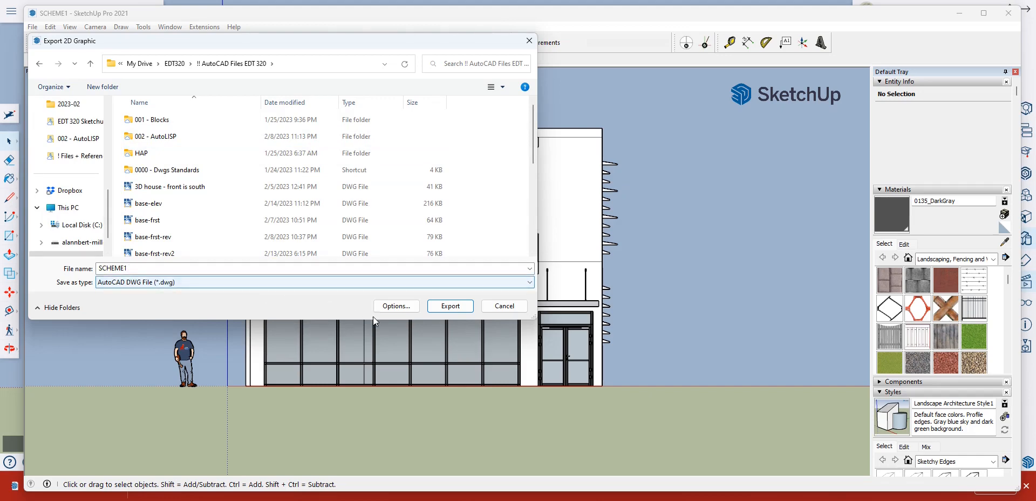
{"action": "left_click", "coordinate": [450, 306]}
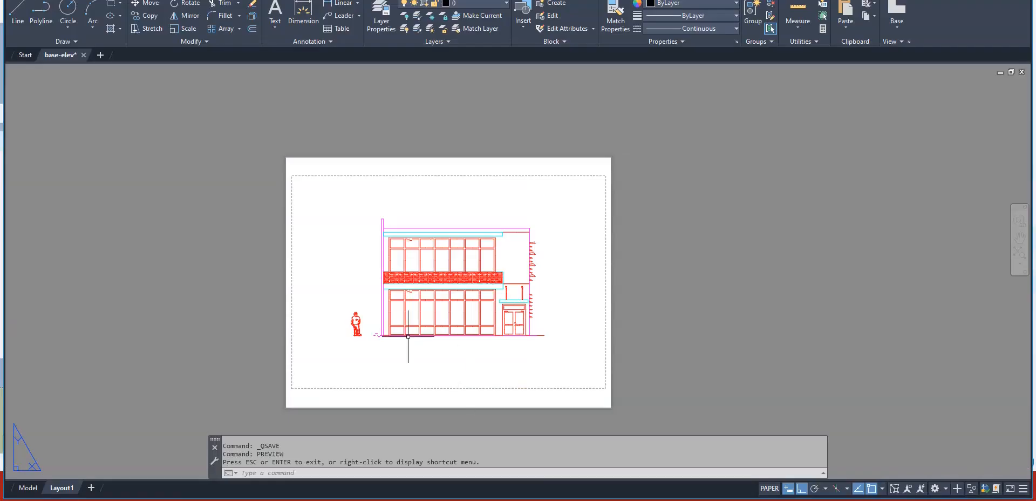
- Switch to AutoCAD and start a new blank drawing
{"action": "left_click", "coordinate": [100, 56]}
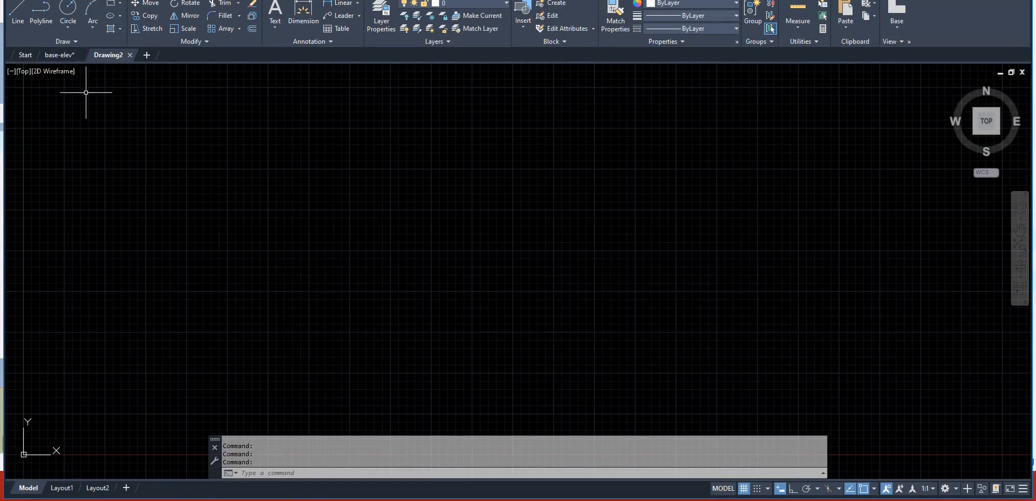
- Open the SCHEME1 drawing from the "!! AutoCAD Files EDT 320" folder inside EDT320, continuing past the foreign DWG file prompt
{"action": "left_click", "coordinate": [26, 55]}
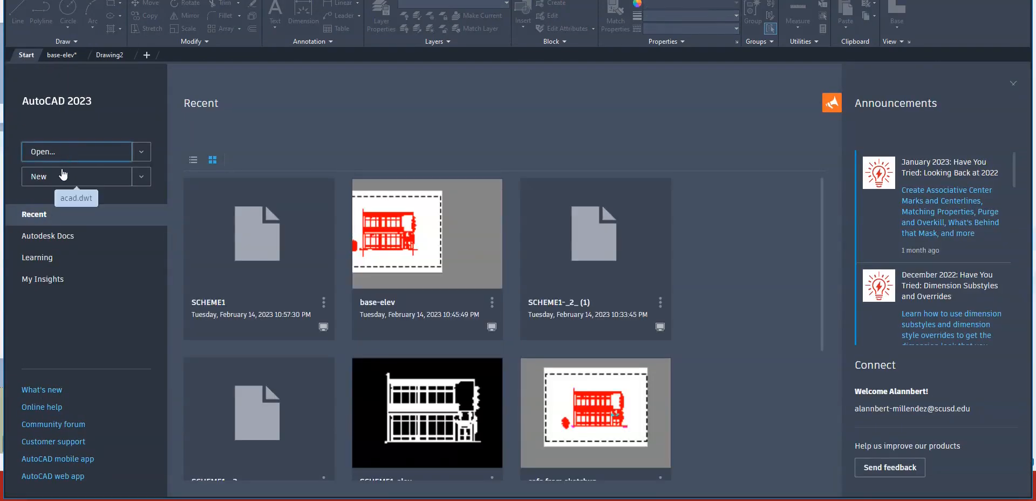
{"action": "left_click", "coordinate": [60, 153]}
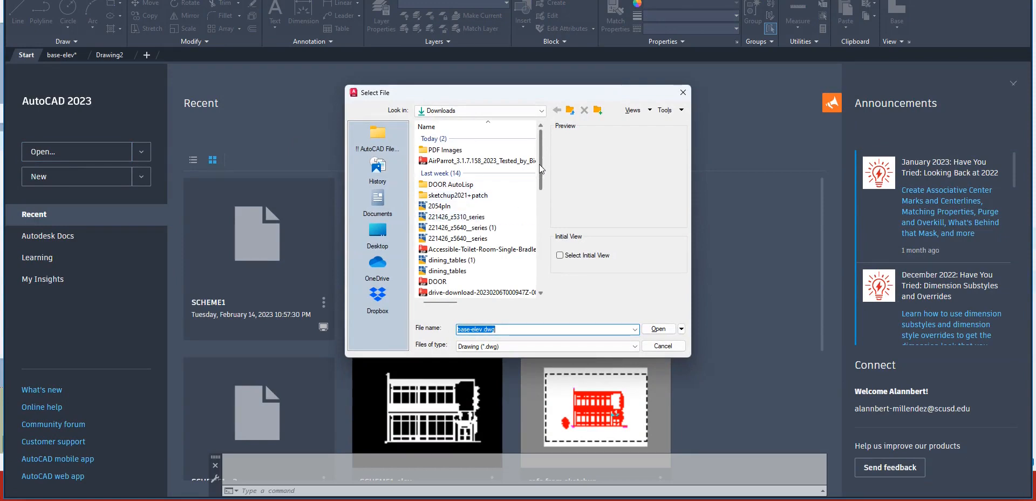
{"action": "left_click", "coordinate": [482, 111]}
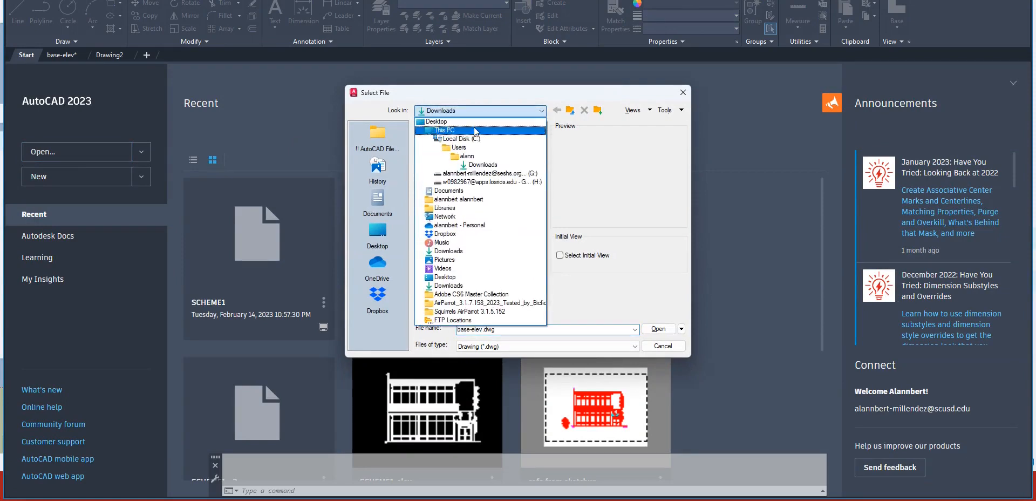
{"action": "left_click", "coordinate": [474, 181]}
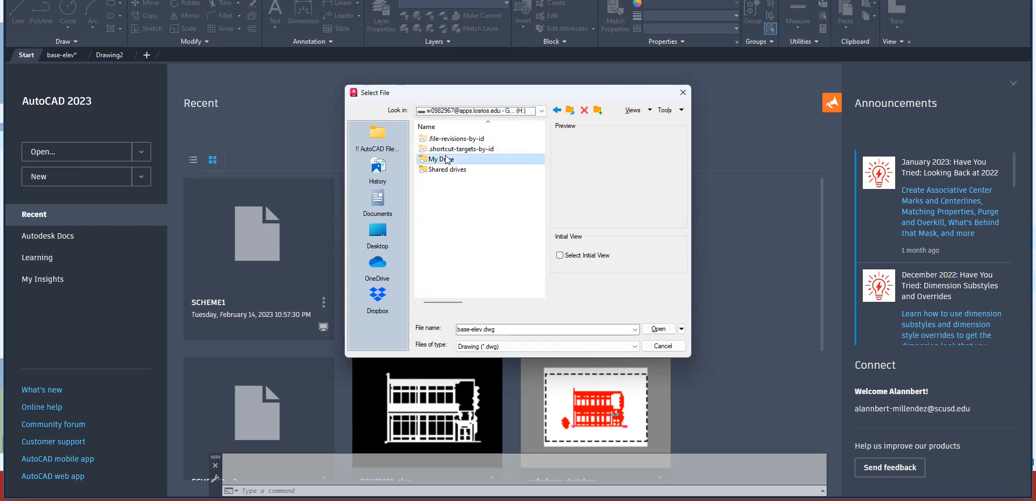
{"action": "double_click", "coordinate": [446, 159]}
{"action": "double_click", "coordinate": [456, 161]}
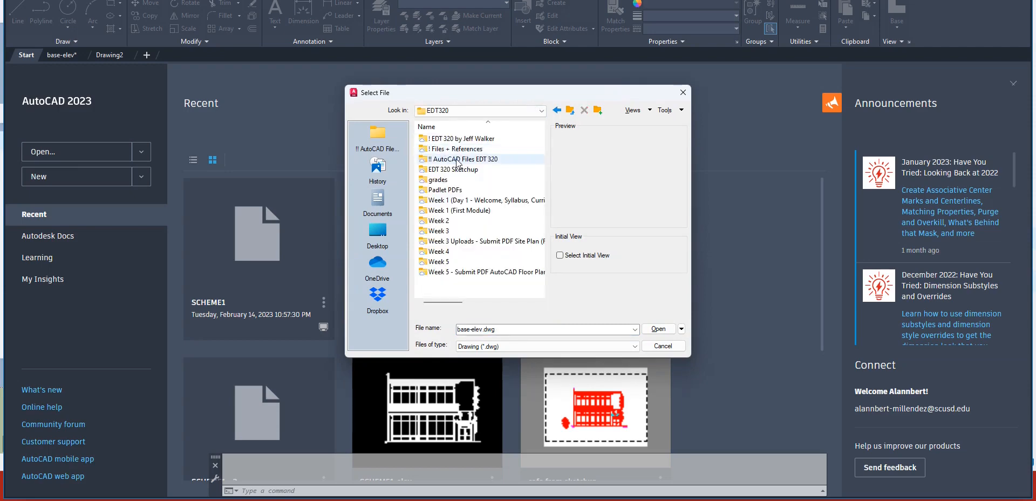
{"action": "double_click", "coordinate": [458, 160]}
{"action": "scroll", "coordinate": [463, 241], "scroll_direction": "down", "scroll_amount": 1}
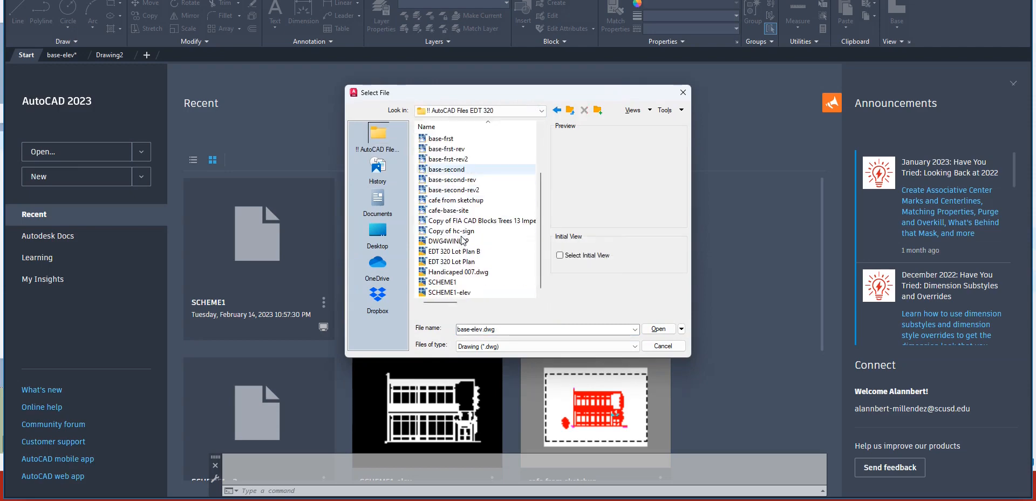
{"action": "left_click", "coordinate": [449, 284]}
{"action": "left_click", "coordinate": [656, 327]}
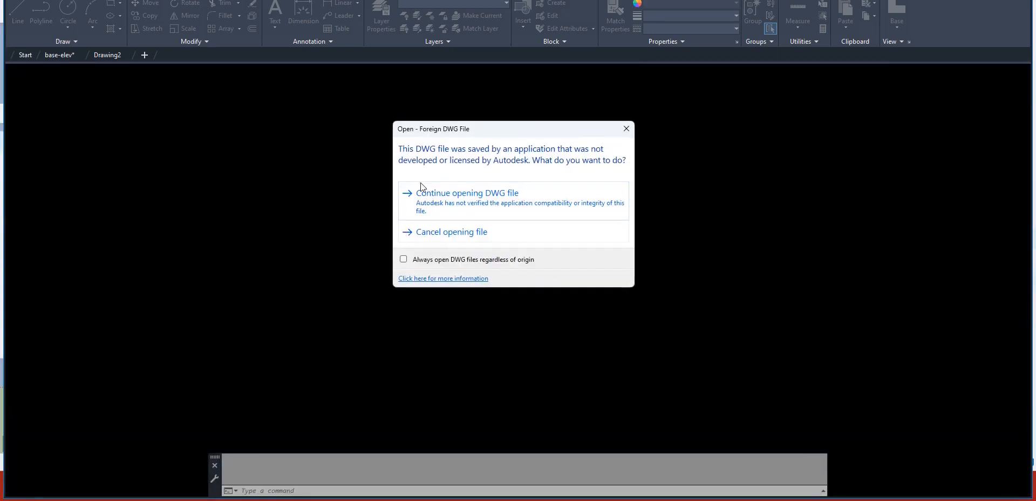
{"action": "left_click", "coordinate": [462, 203]}
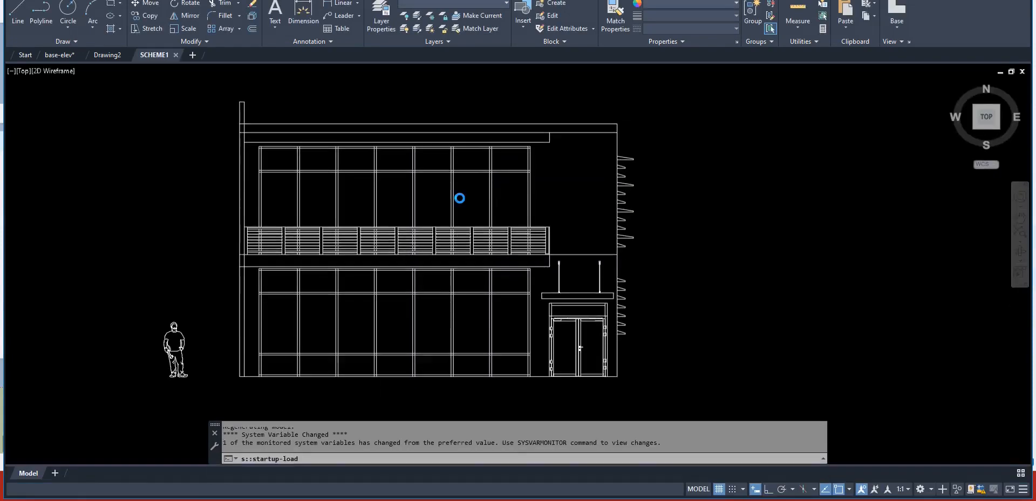
- Examine the exported linework at the balcony railing's end, the side wall fins and the double entry doors
{"action": "scroll", "coordinate": [547, 252], "scroll_direction": "up", "scroll_amount": 2}
{"action": "scroll", "coordinate": [546, 253], "scroll_direction": "up", "scroll_amount": 4}
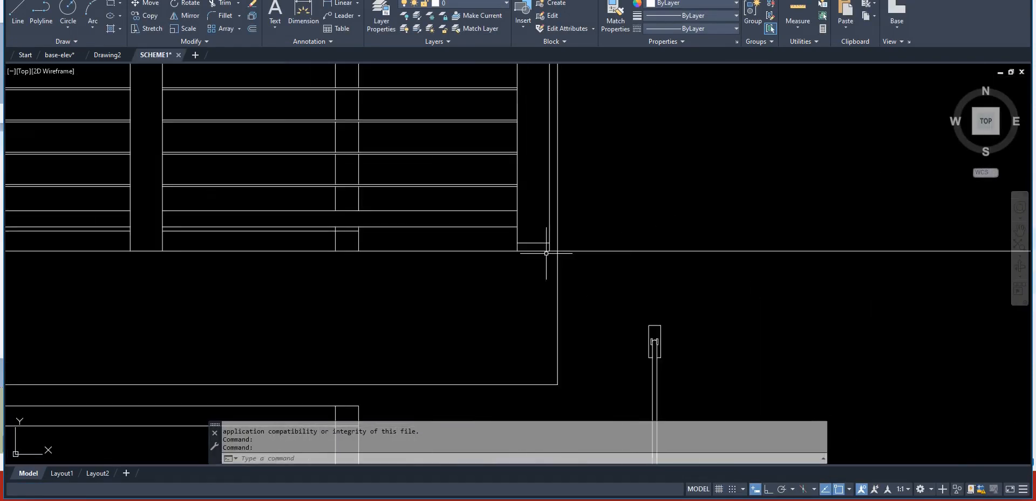
{"action": "scroll", "coordinate": [483, 163], "scroll_direction": "down", "scroll_amount": 4}
{"action": "scroll", "coordinate": [539, 232], "scroll_direction": "up", "scroll_amount": 4}
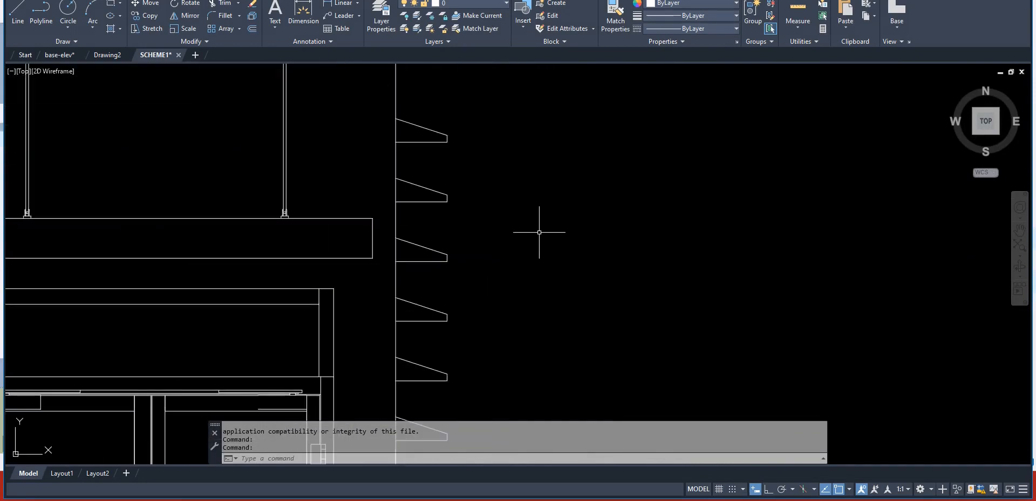
{"action": "scroll", "coordinate": [446, 236], "scroll_direction": "down", "scroll_amount": 5}
{"action": "scroll", "coordinate": [372, 324], "scroll_direction": "up", "scroll_amount": 3}
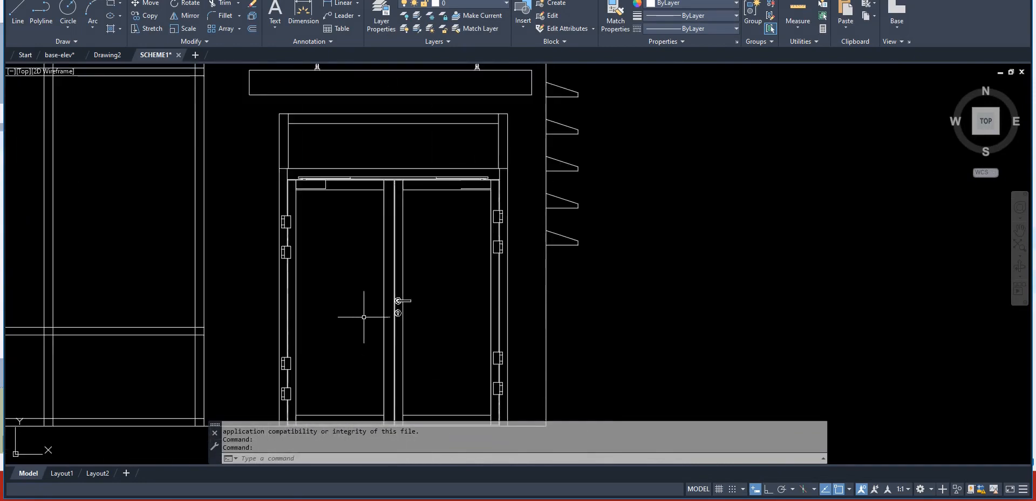
{"action": "scroll", "coordinate": [270, 201], "scroll_direction": "down", "scroll_amount": 6}
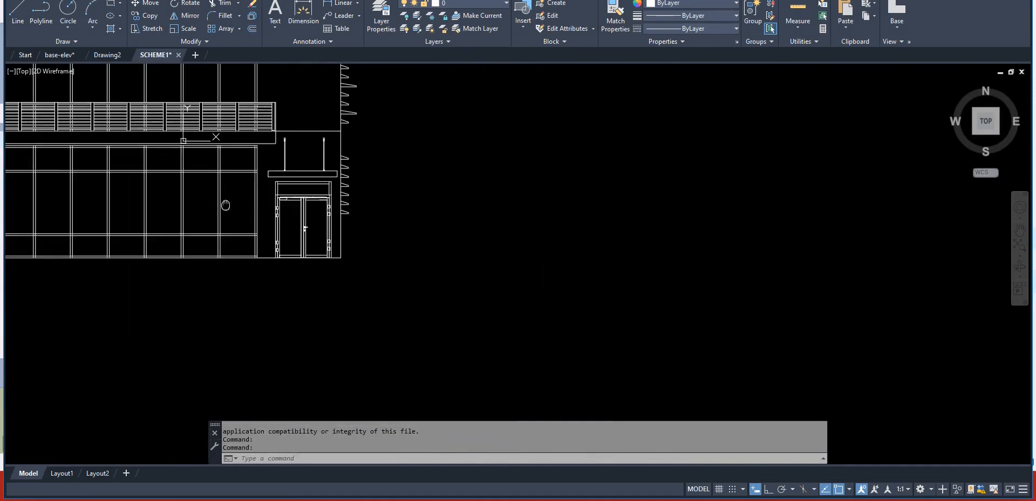
- Examine the standing figure, the upper-floor windows and the upper side fins, ending on the whole elevation
{"action": "middle_click_drag", "start_coordinate": [224, 203], "coordinate": [513, 314]}
{"action": "scroll", "coordinate": [205, 354], "scroll_direction": "up", "scroll_amount": 6}
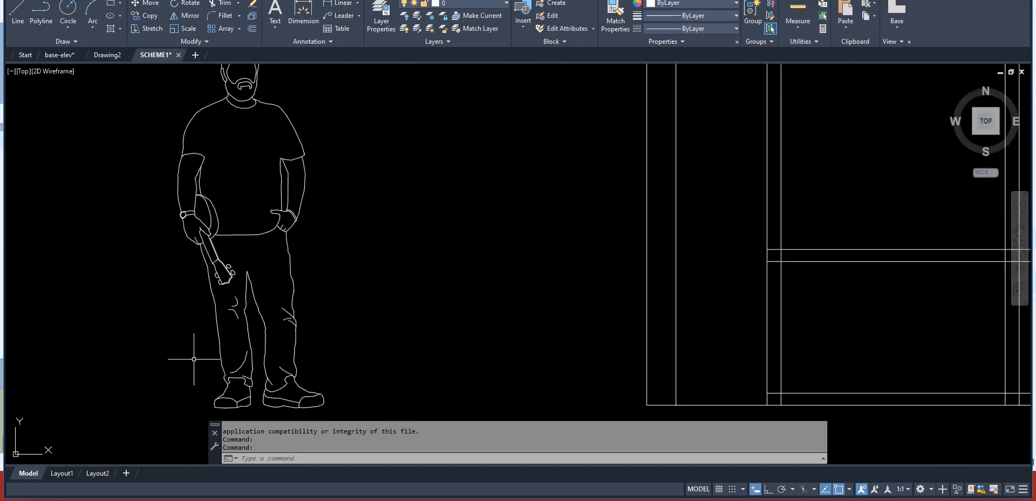
{"action": "scroll", "coordinate": [193, 357], "scroll_direction": "down", "scroll_amount": 3}
{"action": "scroll", "coordinate": [194, 356], "scroll_direction": "down", "scroll_amount": 3}
{"action": "scroll", "coordinate": [370, 215], "scroll_direction": "up", "scroll_amount": 2}
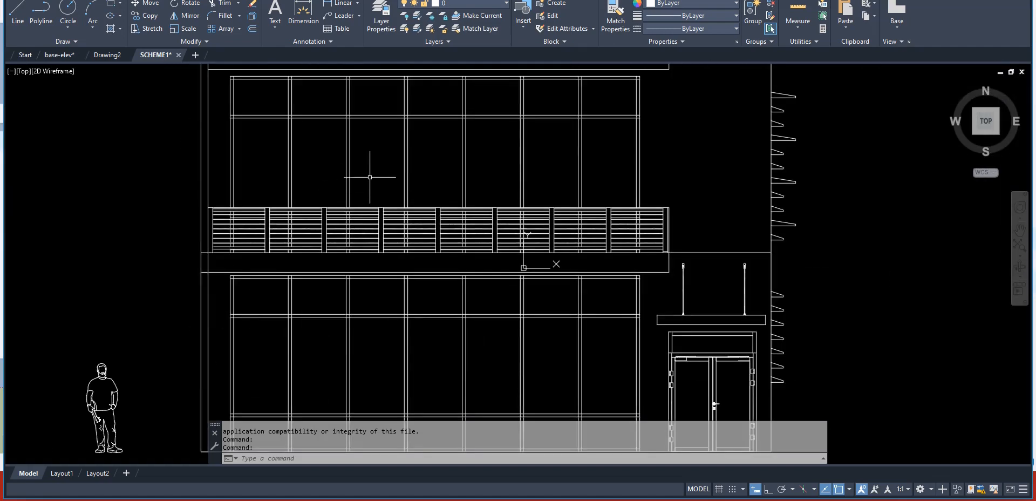
{"action": "scroll", "coordinate": [370, 173], "scroll_direction": "up", "scroll_amount": 3}
{"action": "scroll", "coordinate": [593, 198], "scroll_direction": "down", "scroll_amount": 6}
{"action": "middle_click_drag", "start_coordinate": [682, 215], "coordinate": [413, 249]}
{"action": "middle_click_drag", "start_coordinate": [562, 227], "coordinate": [368, 269]}
{"action": "scroll", "coordinate": [551, 220], "scroll_direction": "up", "scroll_amount": 4}
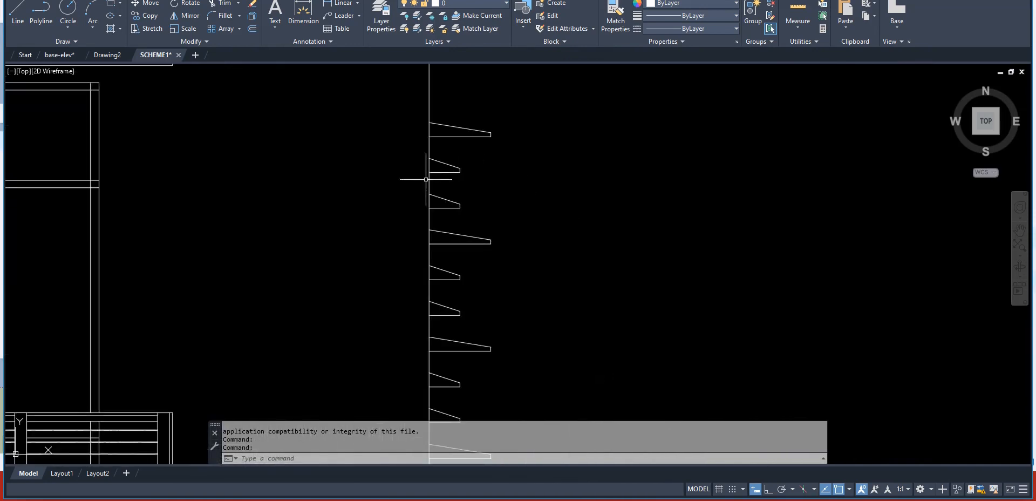
{"action": "scroll", "coordinate": [416, 147], "scroll_direction": "down", "scroll_amount": 6}
{"action": "middle_click_drag", "start_coordinate": [348, 173], "coordinate": [547, 177]}
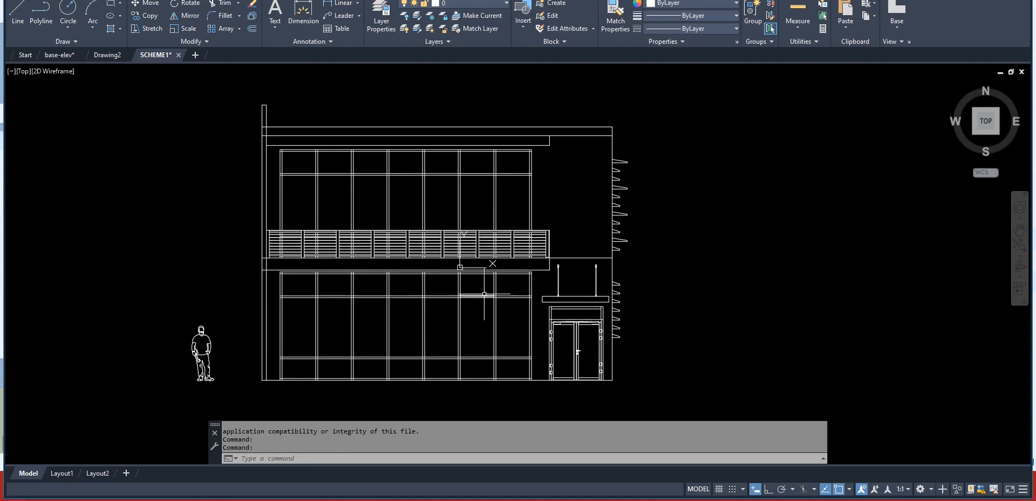
- Check the front elevation in SketchUp, then return to the SCHEME1 drawing in AutoCAD and inspect its railing and windows
{"action": "key", "text": "alt+Tab"}
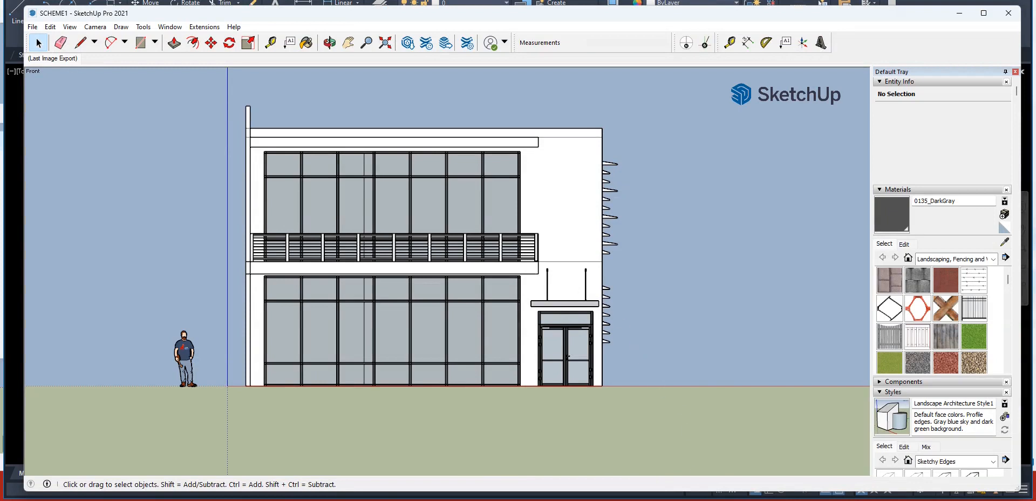
{"action": "mouse_move", "coordinate": [558, 495]}
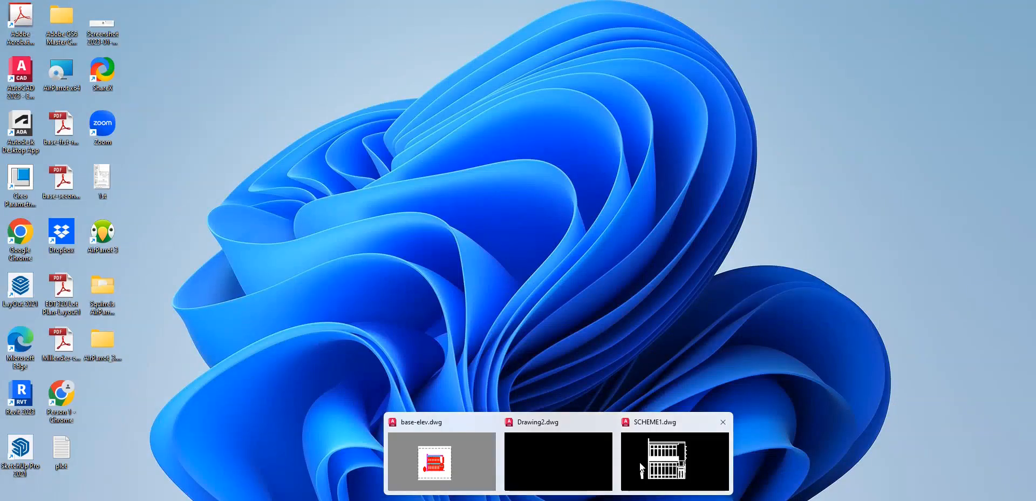
{"action": "left_click", "coordinate": [639, 462]}
{"action": "scroll", "coordinate": [322, 208], "scroll_direction": "up", "scroll_amount": 2}
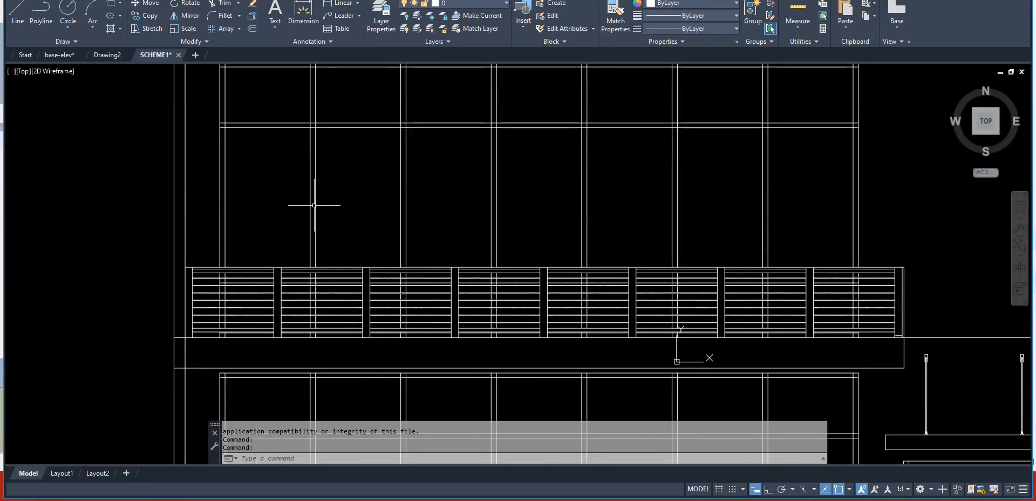
{"action": "scroll", "coordinate": [322, 205], "scroll_direction": "down", "scroll_amount": 4}
{"action": "scroll", "coordinate": [347, 216], "scroll_direction": "up", "scroll_amount": 2}
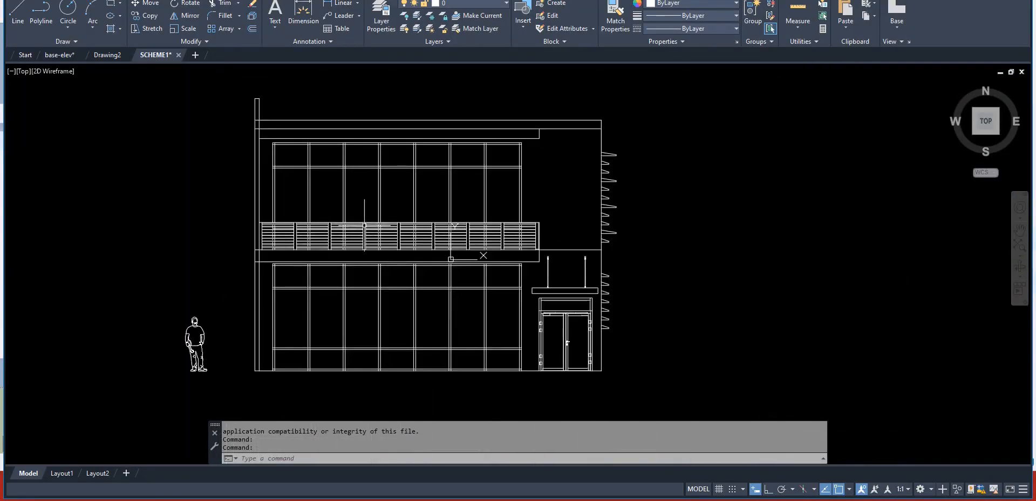
{"action": "scroll", "coordinate": [367, 228], "scroll_direction": "up", "scroll_amount": 2}
{"action": "middle_click_drag", "start_coordinate": [368, 228], "coordinate": [381, 194]}
{"action": "scroll", "coordinate": [411, 243], "scroll_direction": "down", "scroll_amount": 3}
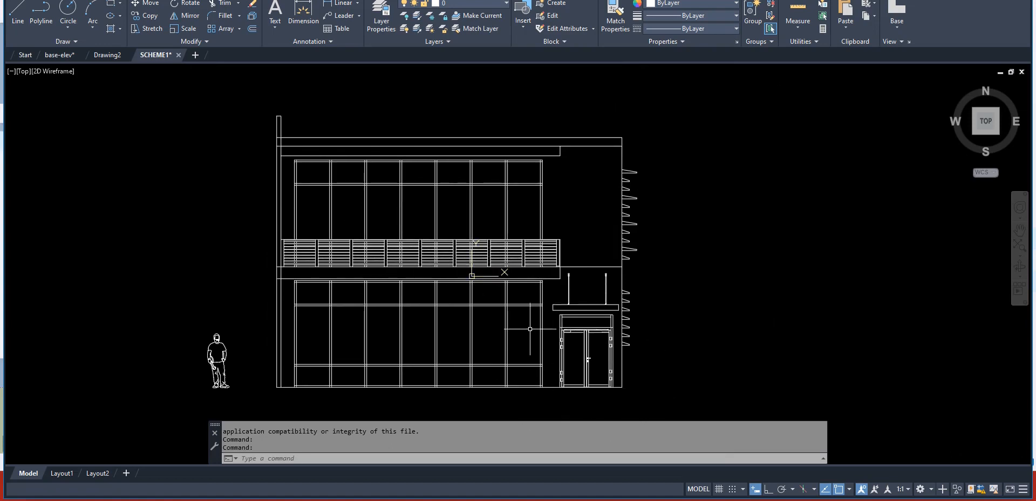
- Switch to model space of the base-elev drawing and inspect the linework of its canopy, entry doors and balcony railing for comparison
{"action": "left_click", "coordinate": [63, 56]}
{"action": "scroll", "coordinate": [469, 328], "scroll_direction": "up", "scroll_amount": 2}
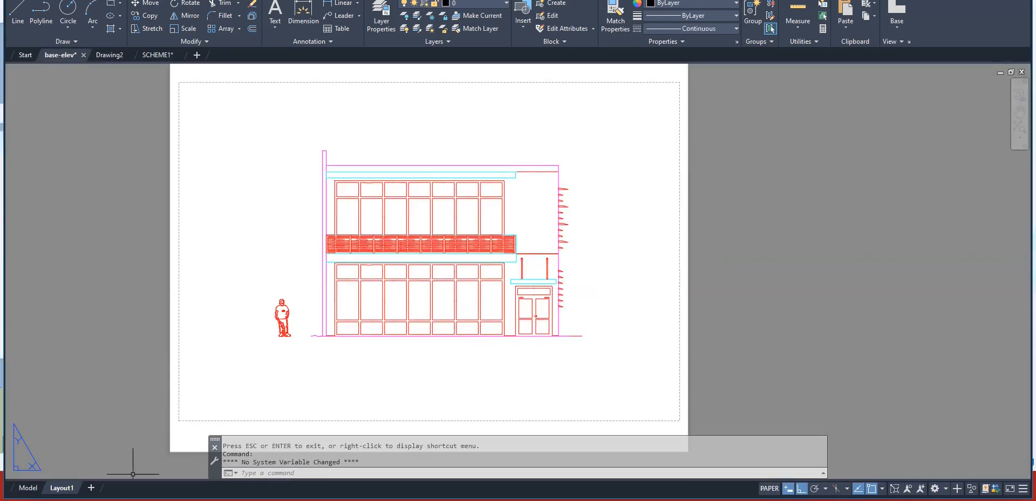
{"action": "left_click", "coordinate": [28, 487]}
{"action": "scroll", "coordinate": [427, 288], "scroll_direction": "up", "scroll_amount": 7}
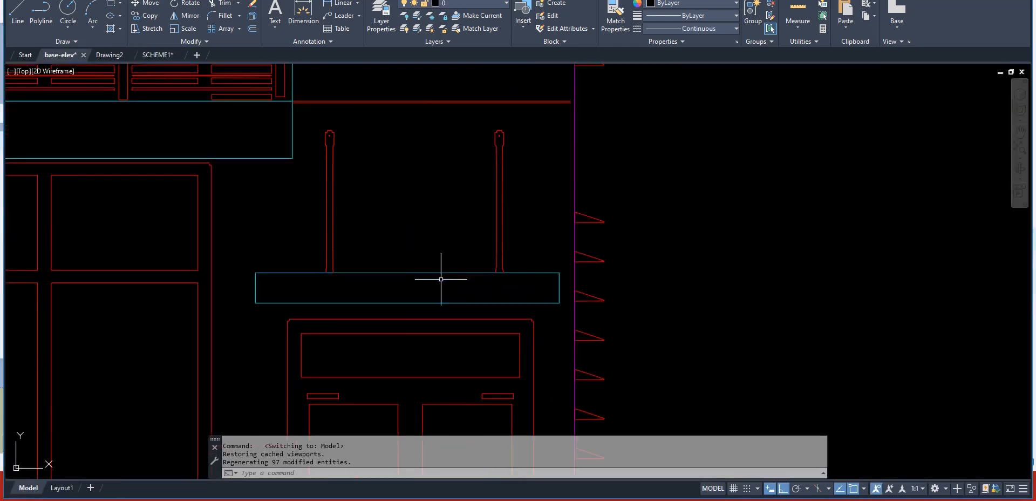
{"action": "scroll", "coordinate": [501, 353], "scroll_direction": "up", "scroll_amount": 2}
{"action": "middle_click_drag", "start_coordinate": [510, 345], "coordinate": [673, 194]}
{"action": "scroll", "coordinate": [526, 284], "scroll_direction": "down", "scroll_amount": 6}
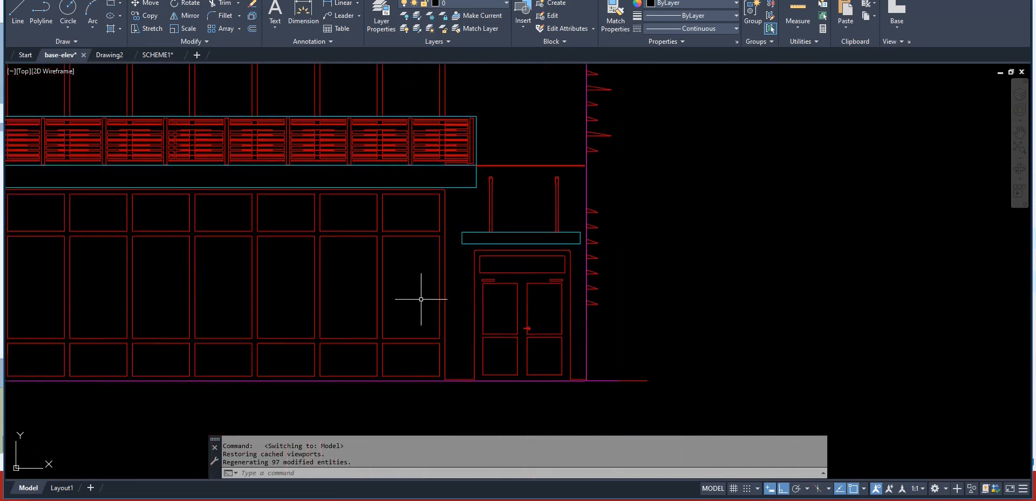
{"action": "middle_click_drag", "start_coordinate": [381, 225], "coordinate": [382, 227]}
{"action": "scroll", "coordinate": [498, 317], "scroll_direction": "up", "scroll_amount": 5}
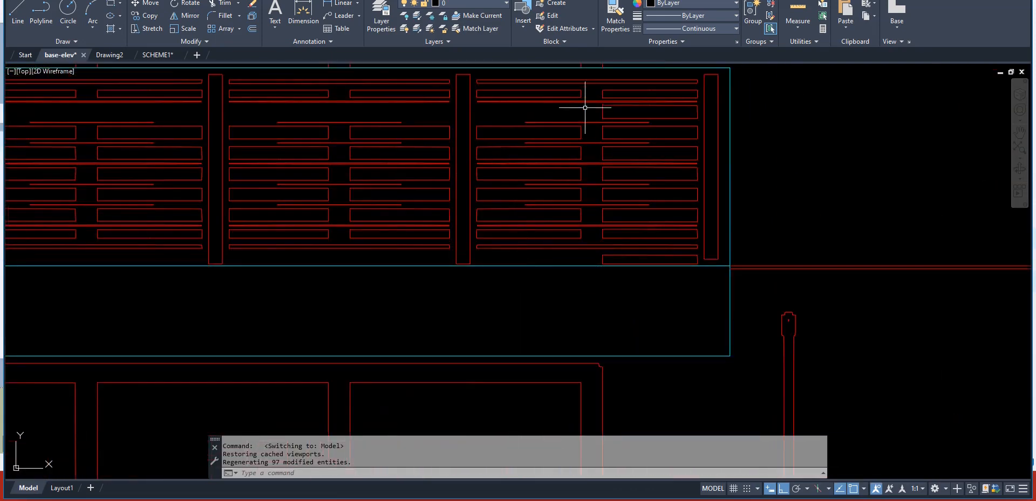
{"action": "scroll", "coordinate": [595, 166], "scroll_direction": "down", "scroll_amount": 3}
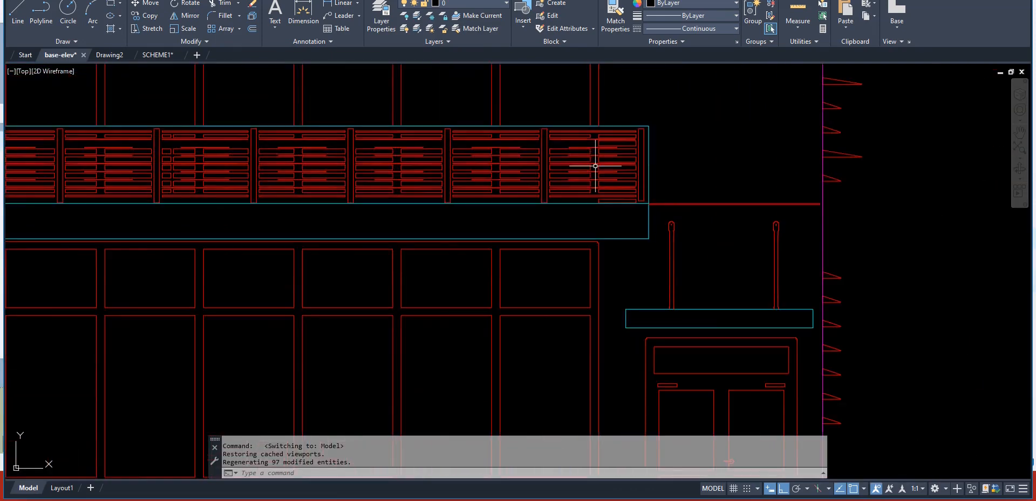
- Return to the SCHEME1 drawing and inspect its balcony railing linework against the base-elev version
{"action": "left_click", "coordinate": [152, 53]}
{"action": "scroll", "coordinate": [513, 231], "scroll_direction": "up", "scroll_amount": 6}
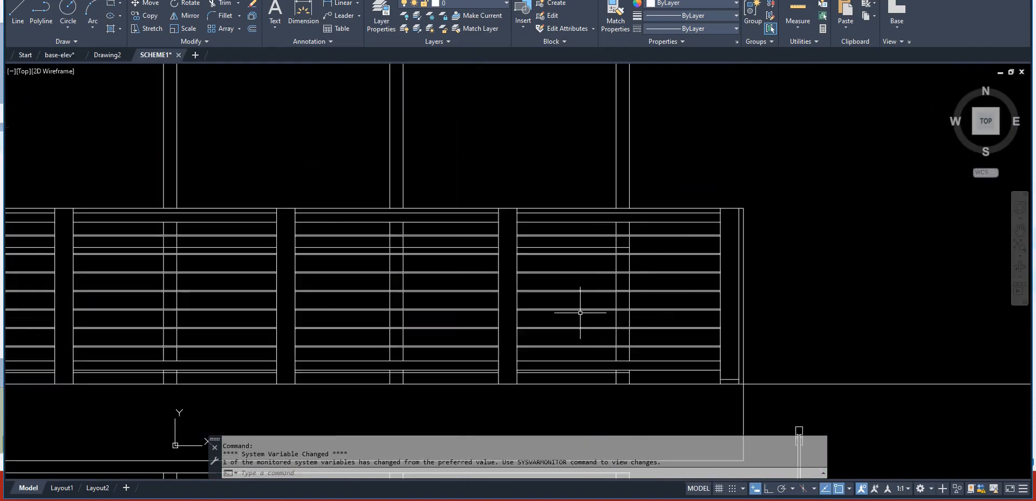
{"action": "scroll", "coordinate": [547, 252], "scroll_direction": "up", "scroll_amount": 2}
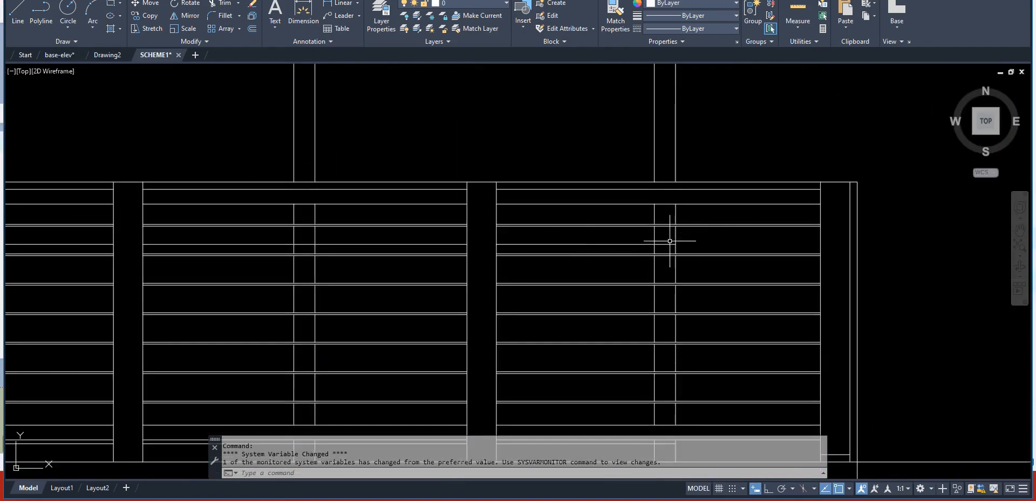
{"action": "scroll", "coordinate": [606, 252], "scroll_direction": "down", "scroll_amount": 8}
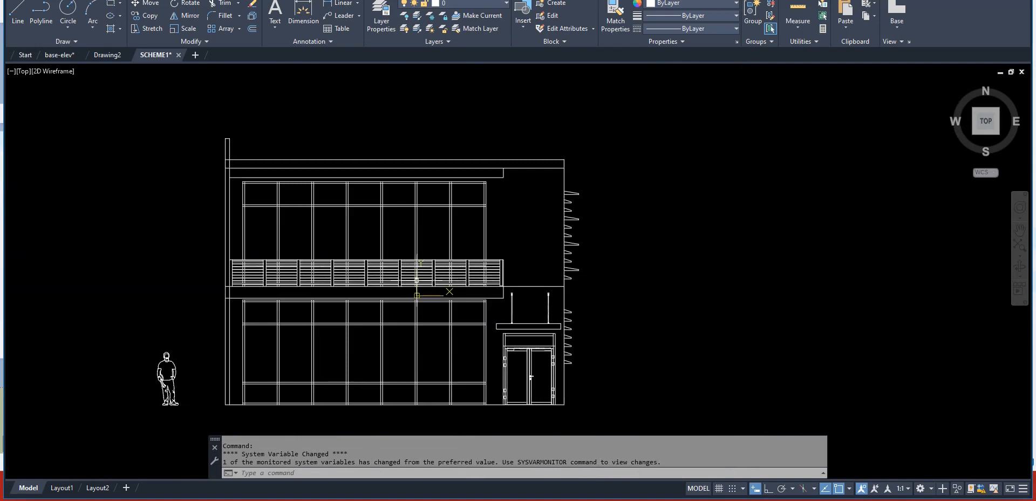
{"action": "mouse_move", "coordinate": [419, 291]}
{"action": "middle_mouse_down"}
{"action": "mouse_move", "coordinate": [544, 259]}
{"action": "mouse_move", "coordinate": [538, 278]}
{"action": "middle_mouse_up"}
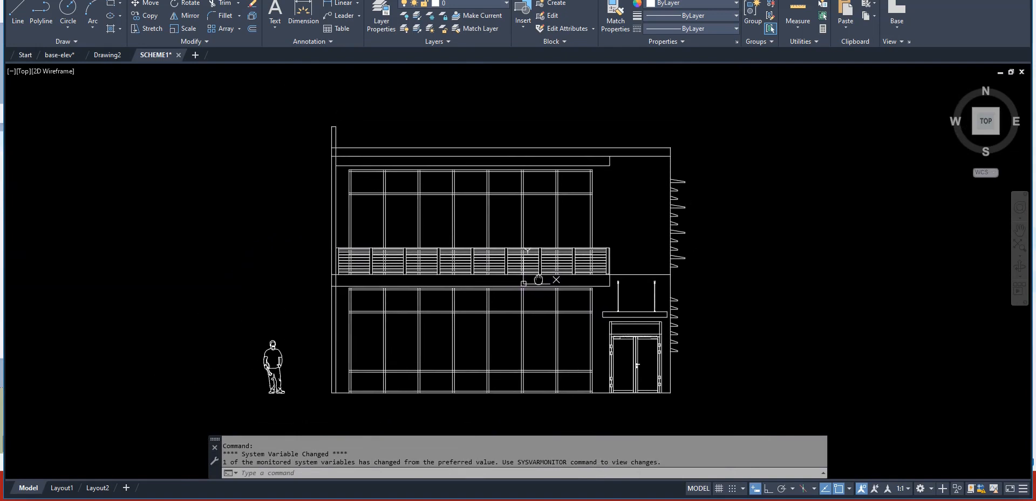